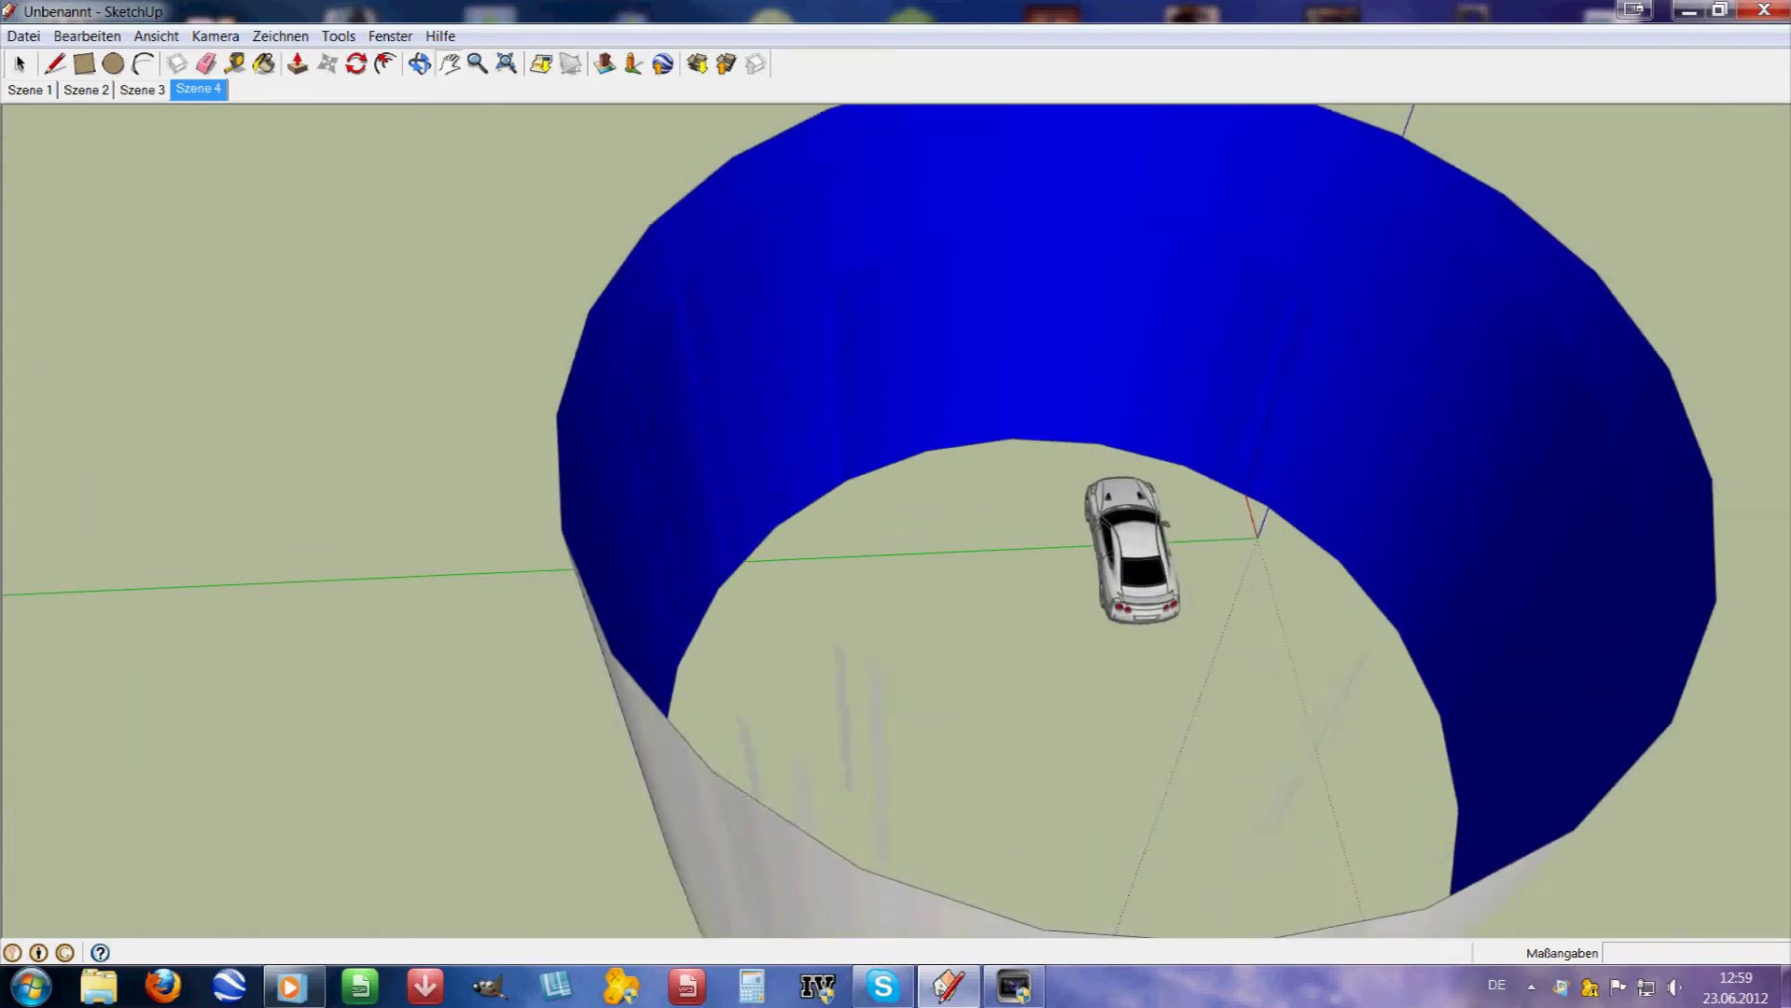
Examine the car model inside the blue cylinder from above, from behind and from underneath.
{"action": "scroll", "coordinate": [1115, 593], "scroll_direction": "up", "scroll_amount": 4}
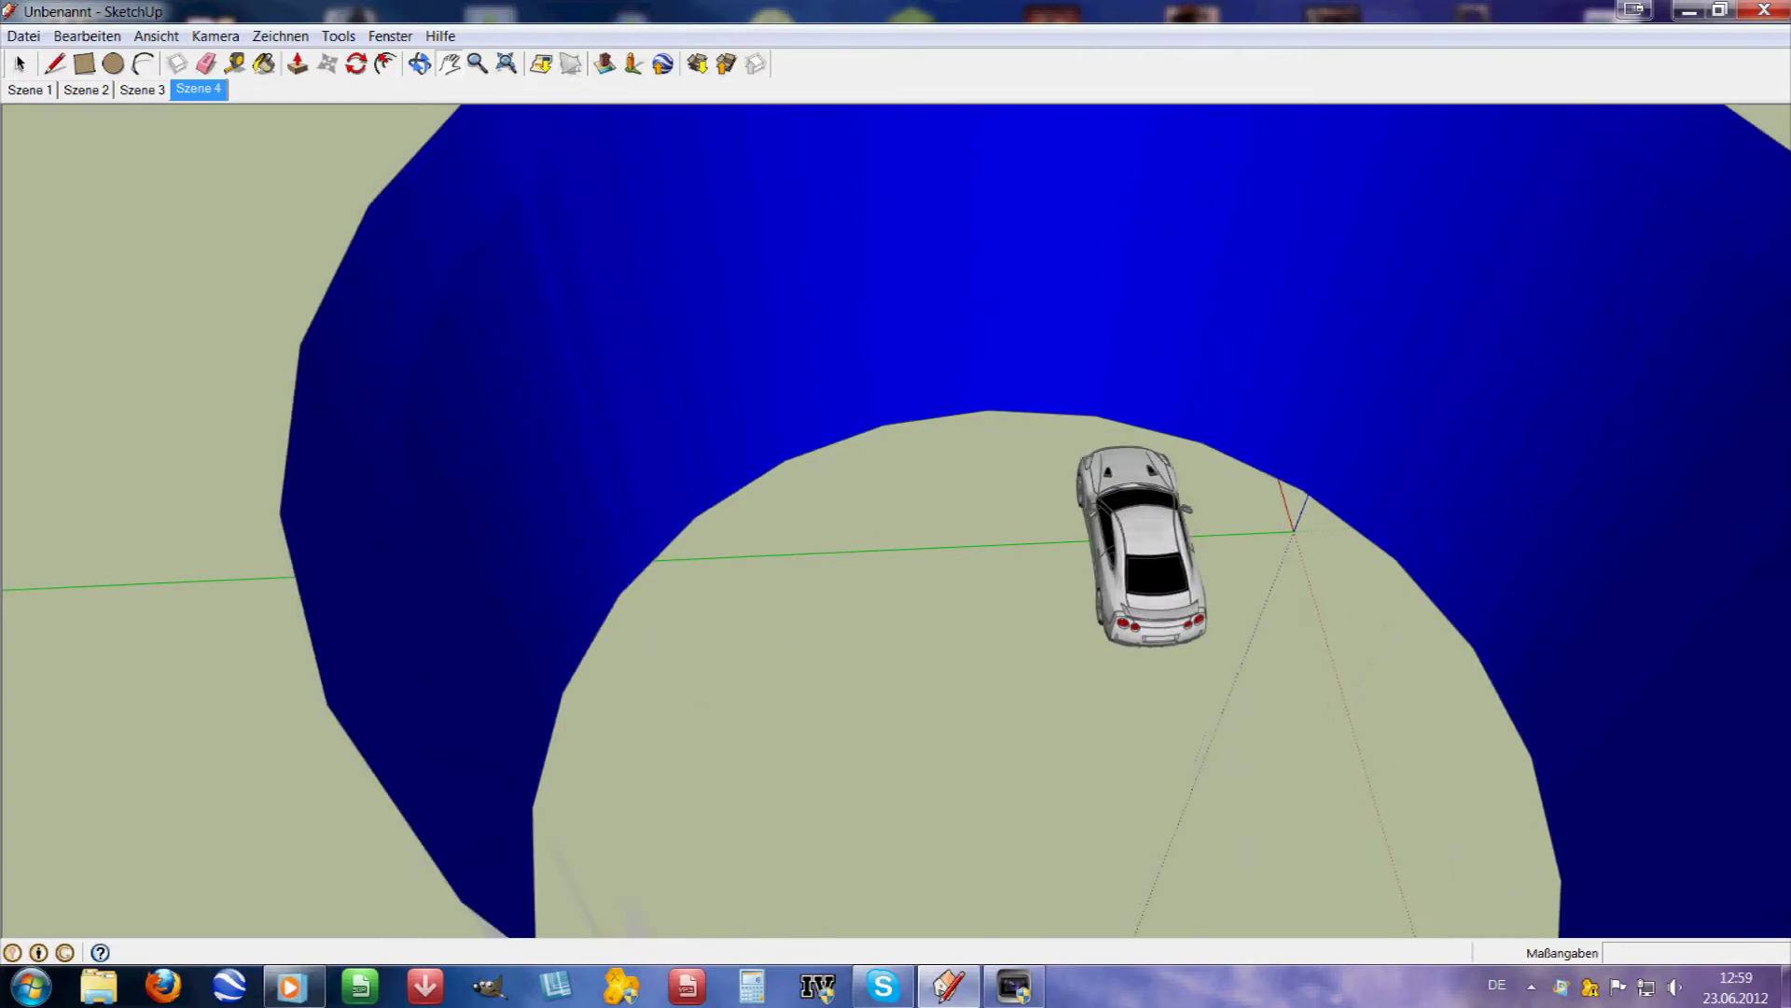
{"action": "key", "text": "o"}
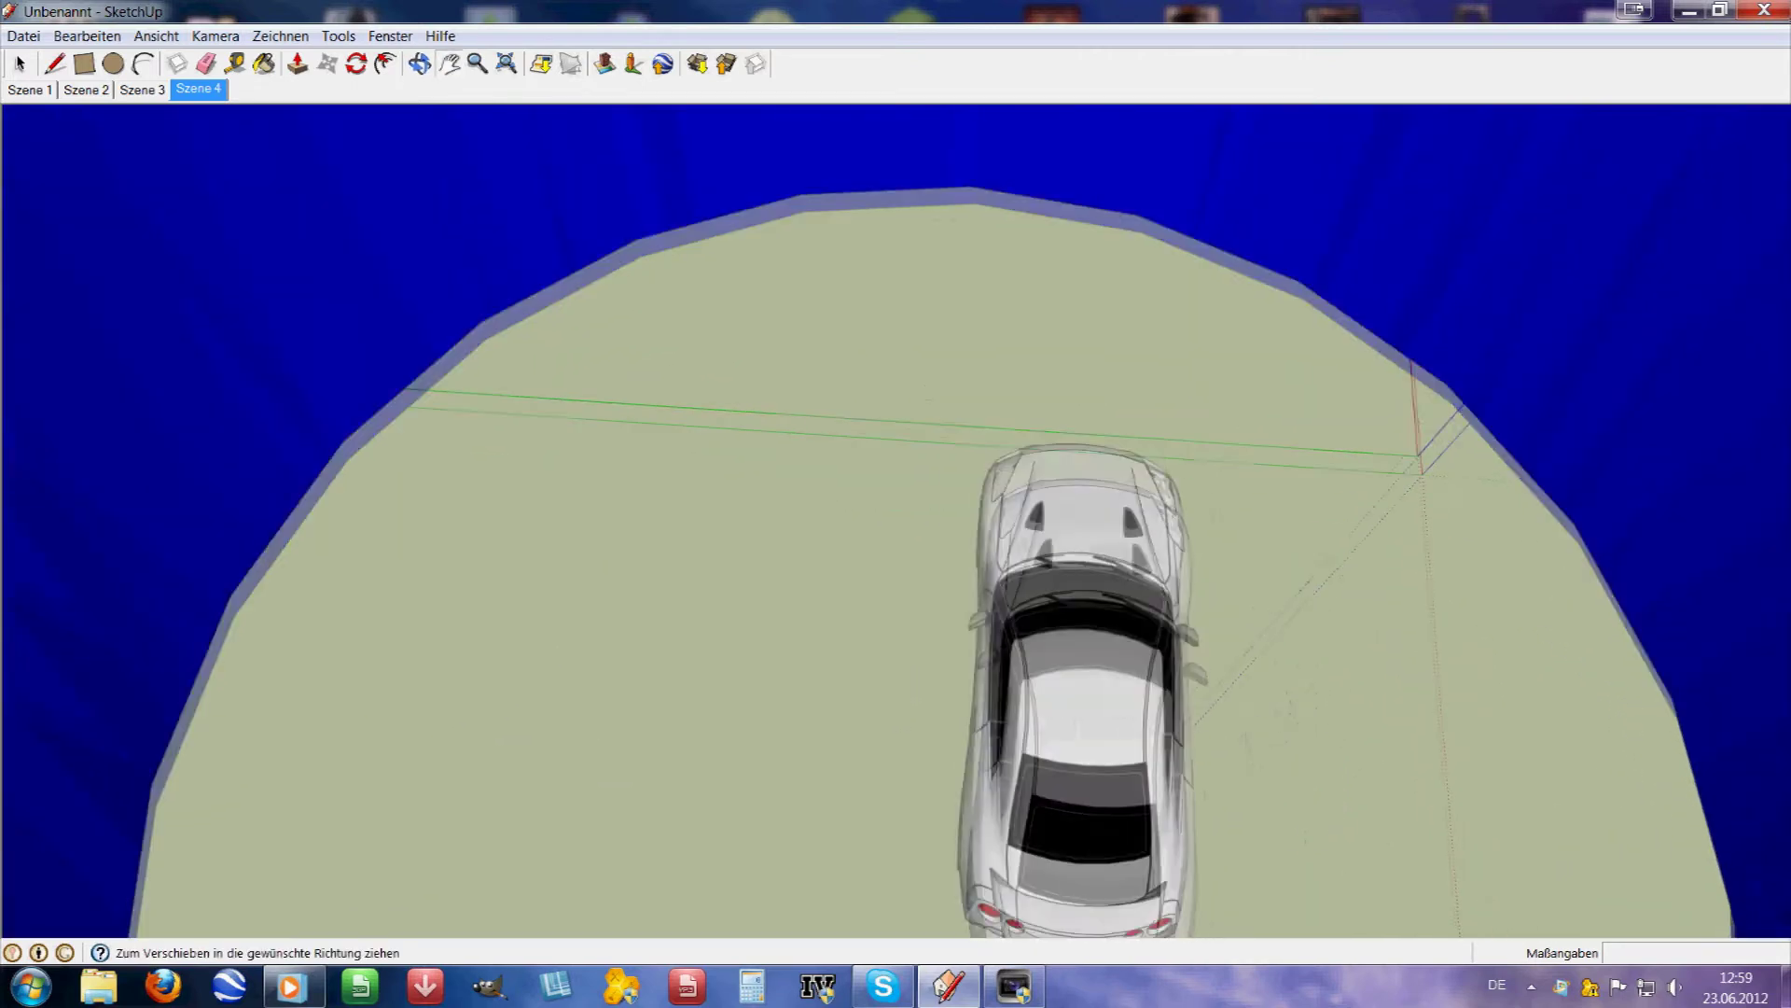
{"action": "key", "text": "h"}
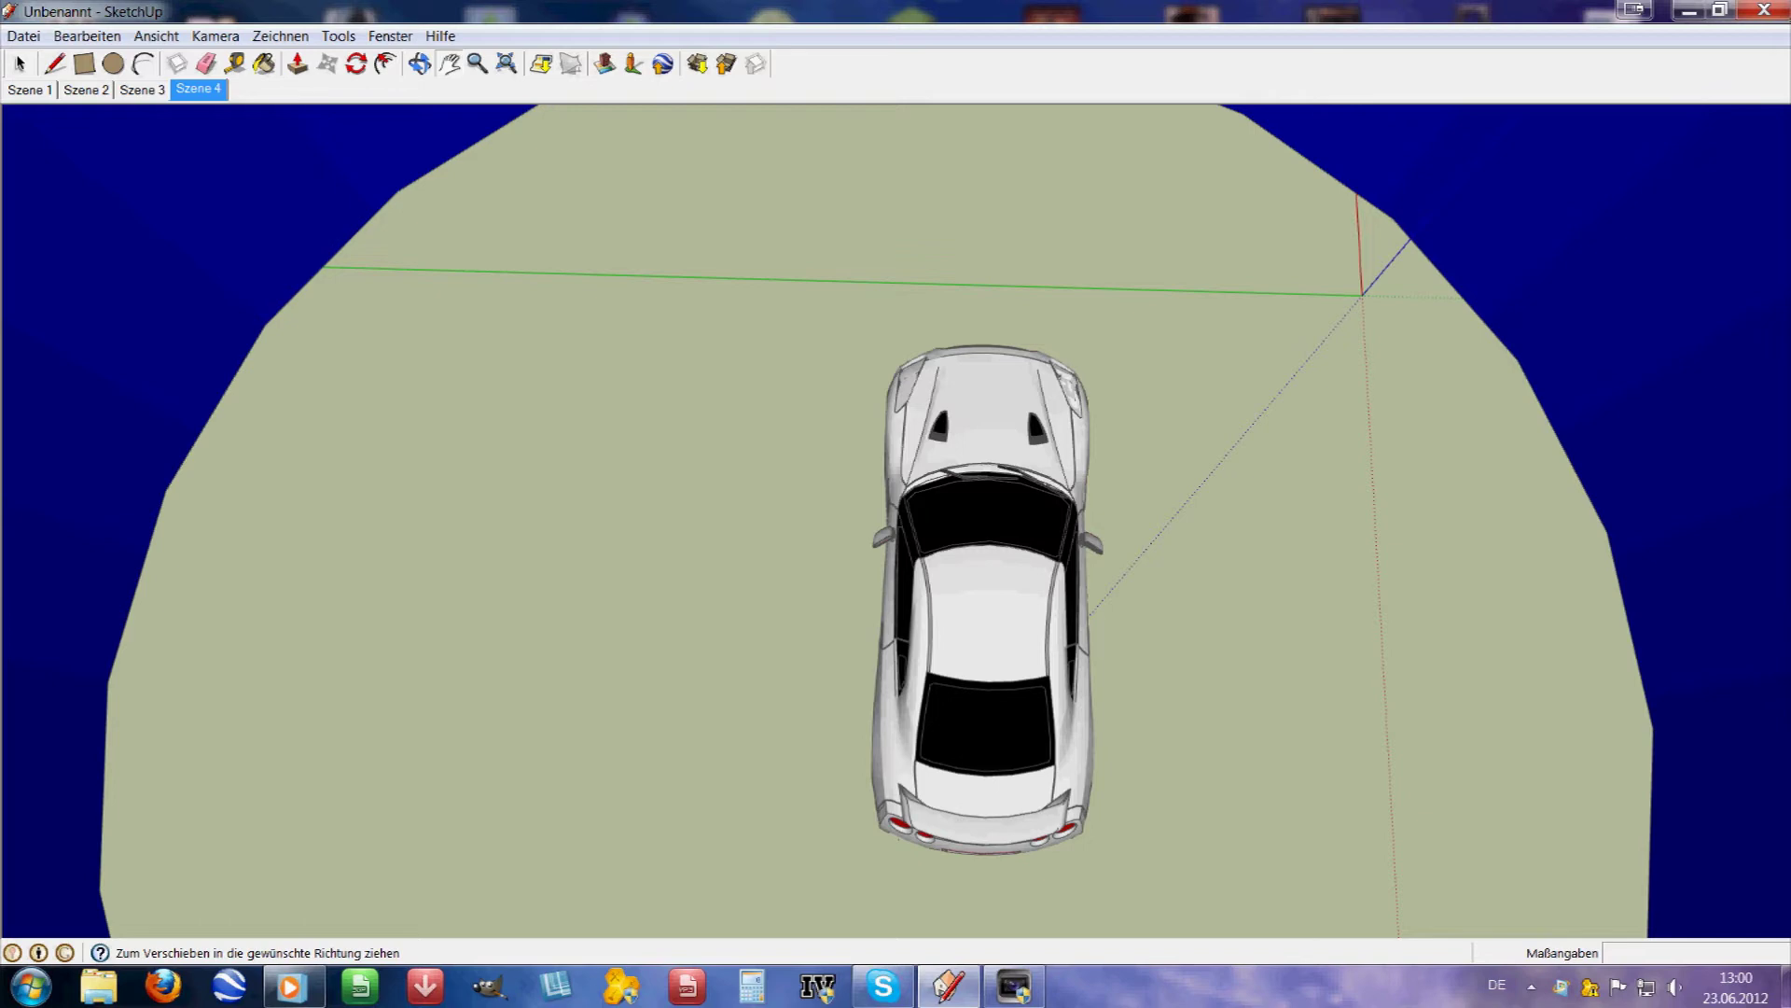
{"action": "scroll", "coordinate": [983, 598], "scroll_direction": "up", "scroll_amount": 1}
{"action": "left_click_drag", "start_coordinate": [982, 599], "coordinate": [936, 355]}
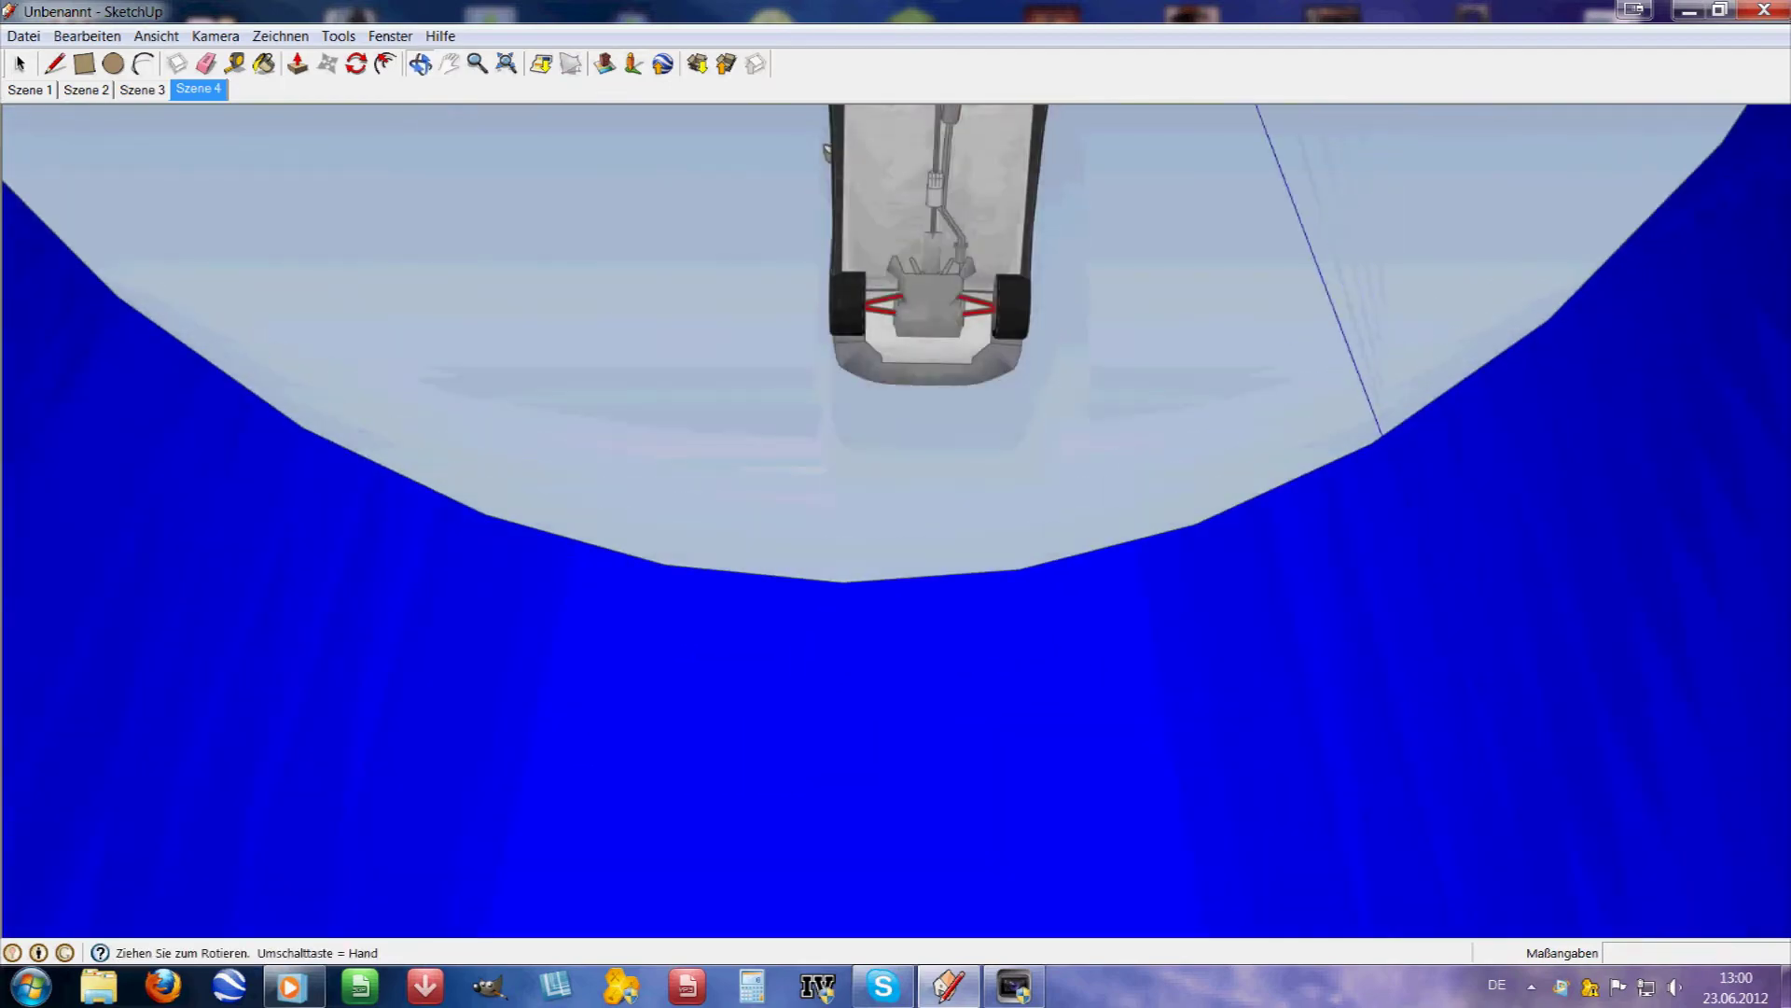
{"action": "key", "text": "h"}
{"action": "left_click_drag", "start_coordinate": [923, 317], "coordinate": [886, 718]}
{"action": "left_click_drag", "start_coordinate": [887, 485], "coordinate": [928, 688]}
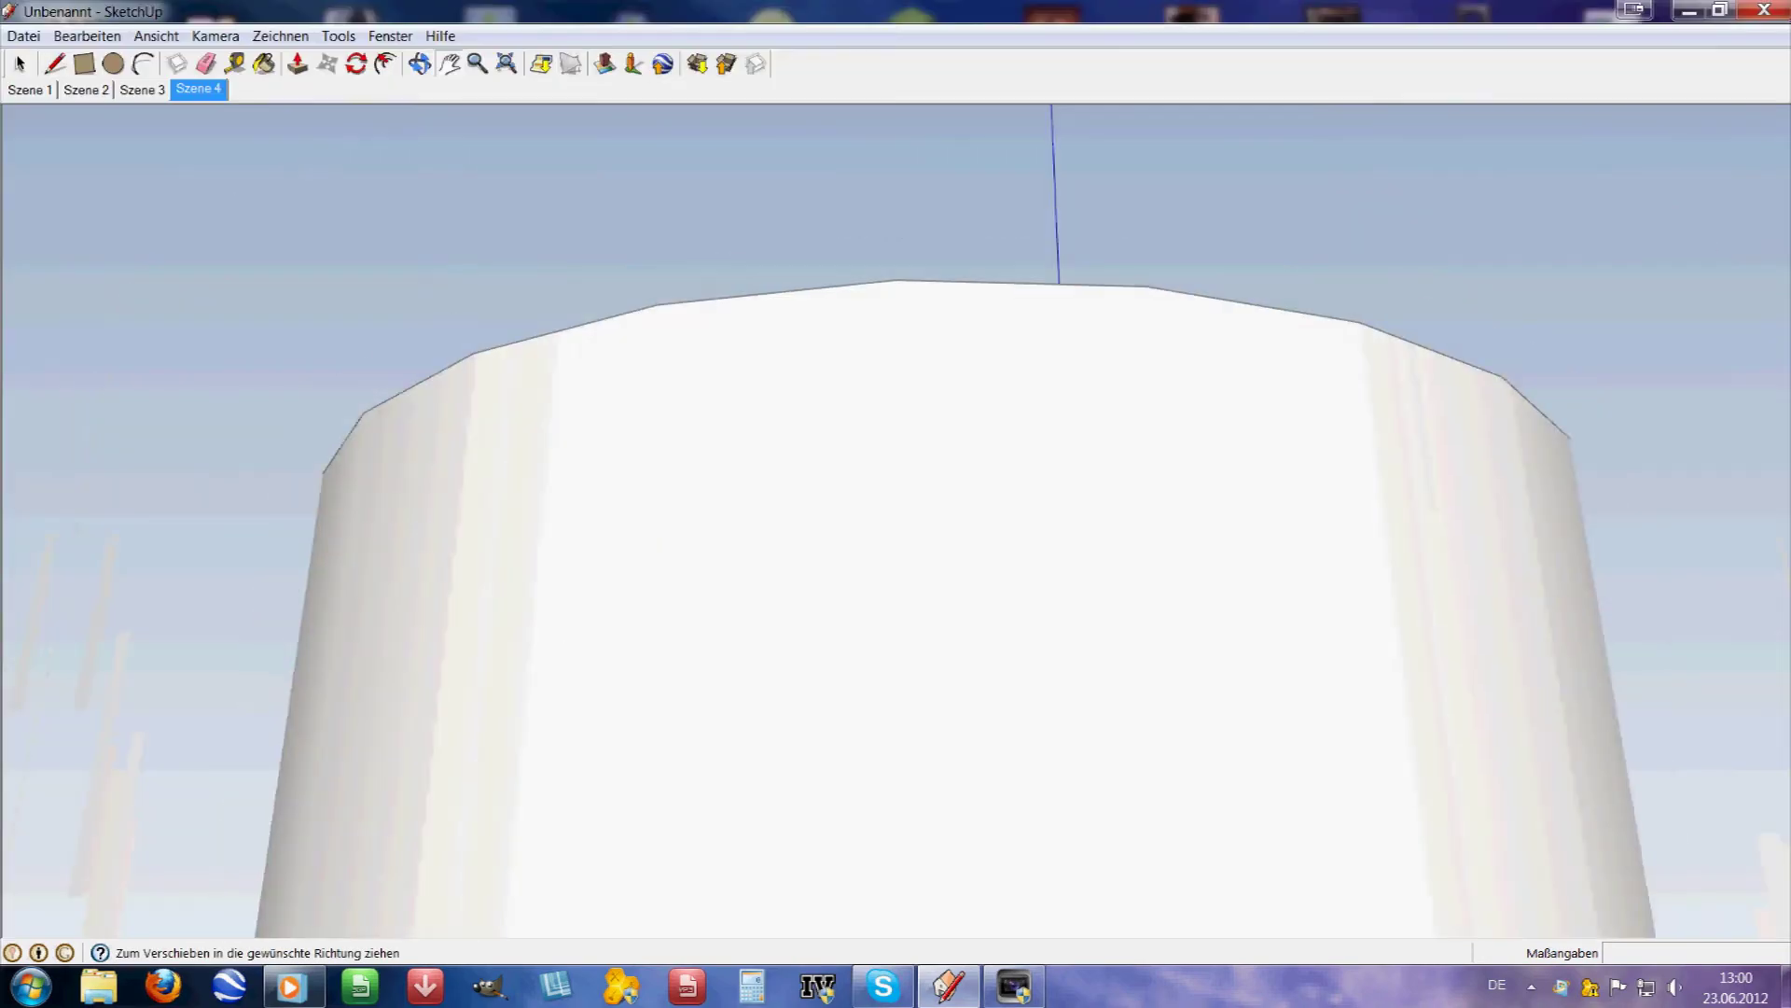
{"action": "scroll", "coordinate": [993, 772], "scroll_direction": "down", "scroll_amount": 3}
{"action": "left_click_drag", "start_coordinate": [970, 560], "coordinate": [970, 746]}
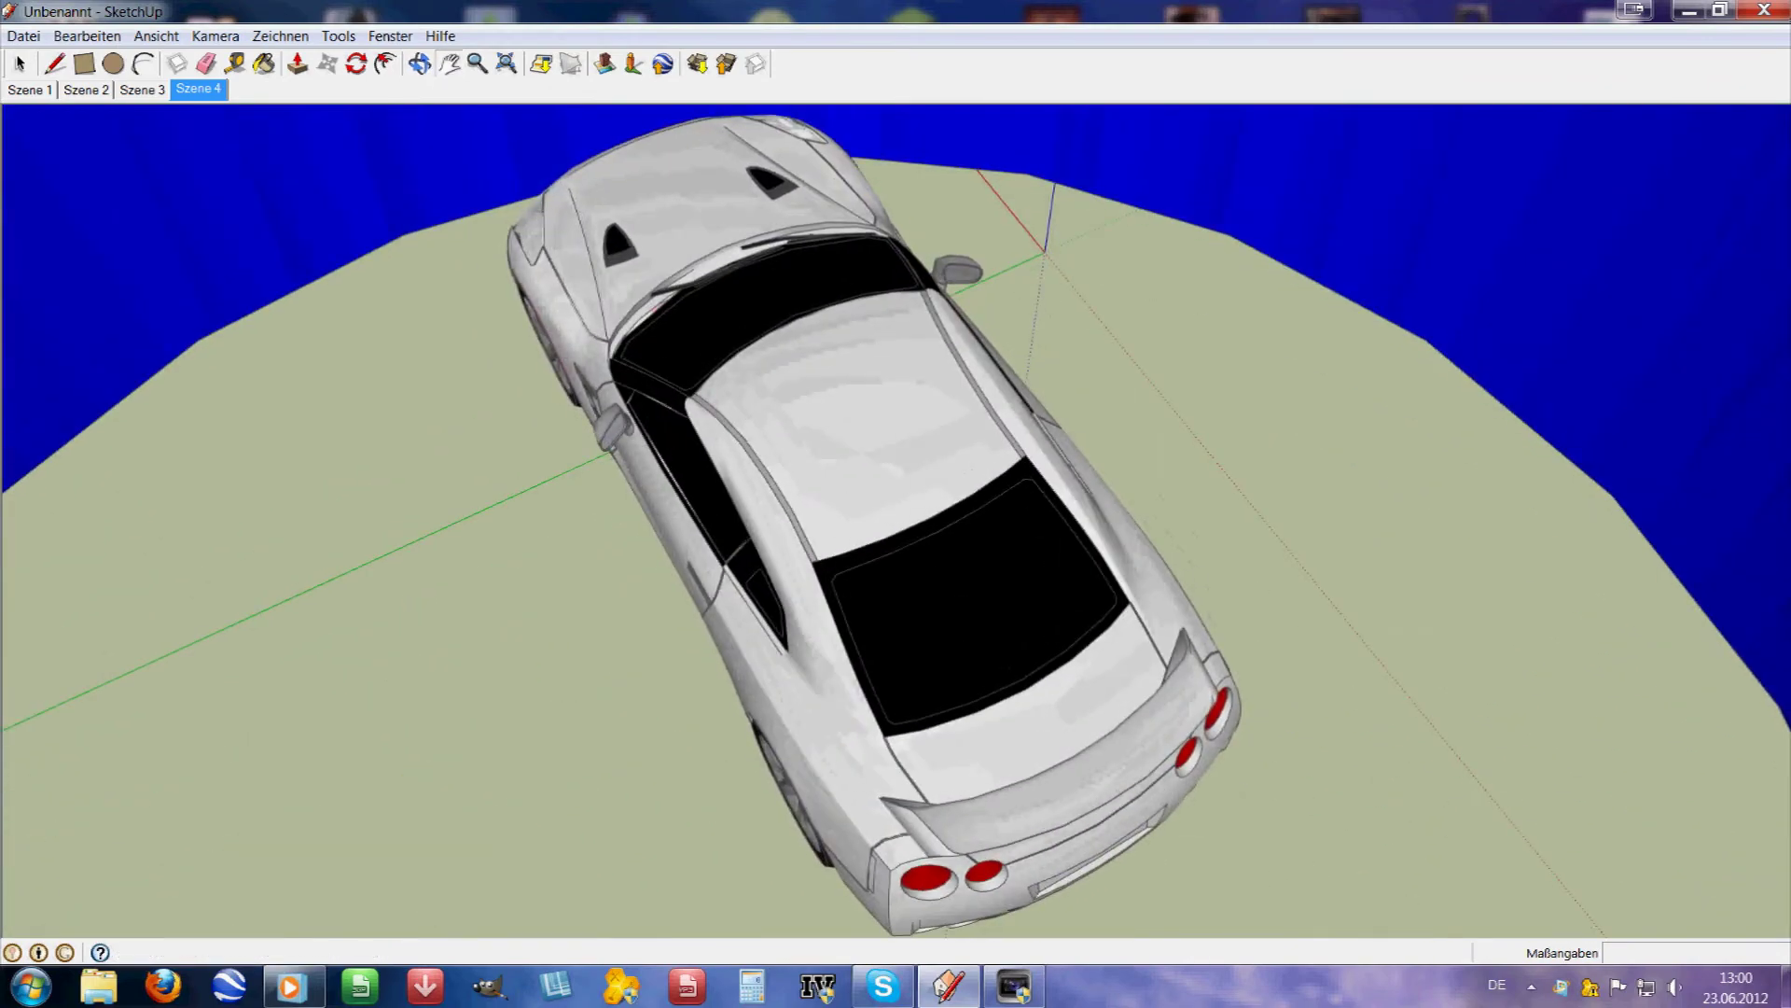
{"action": "key", "text": "o"}
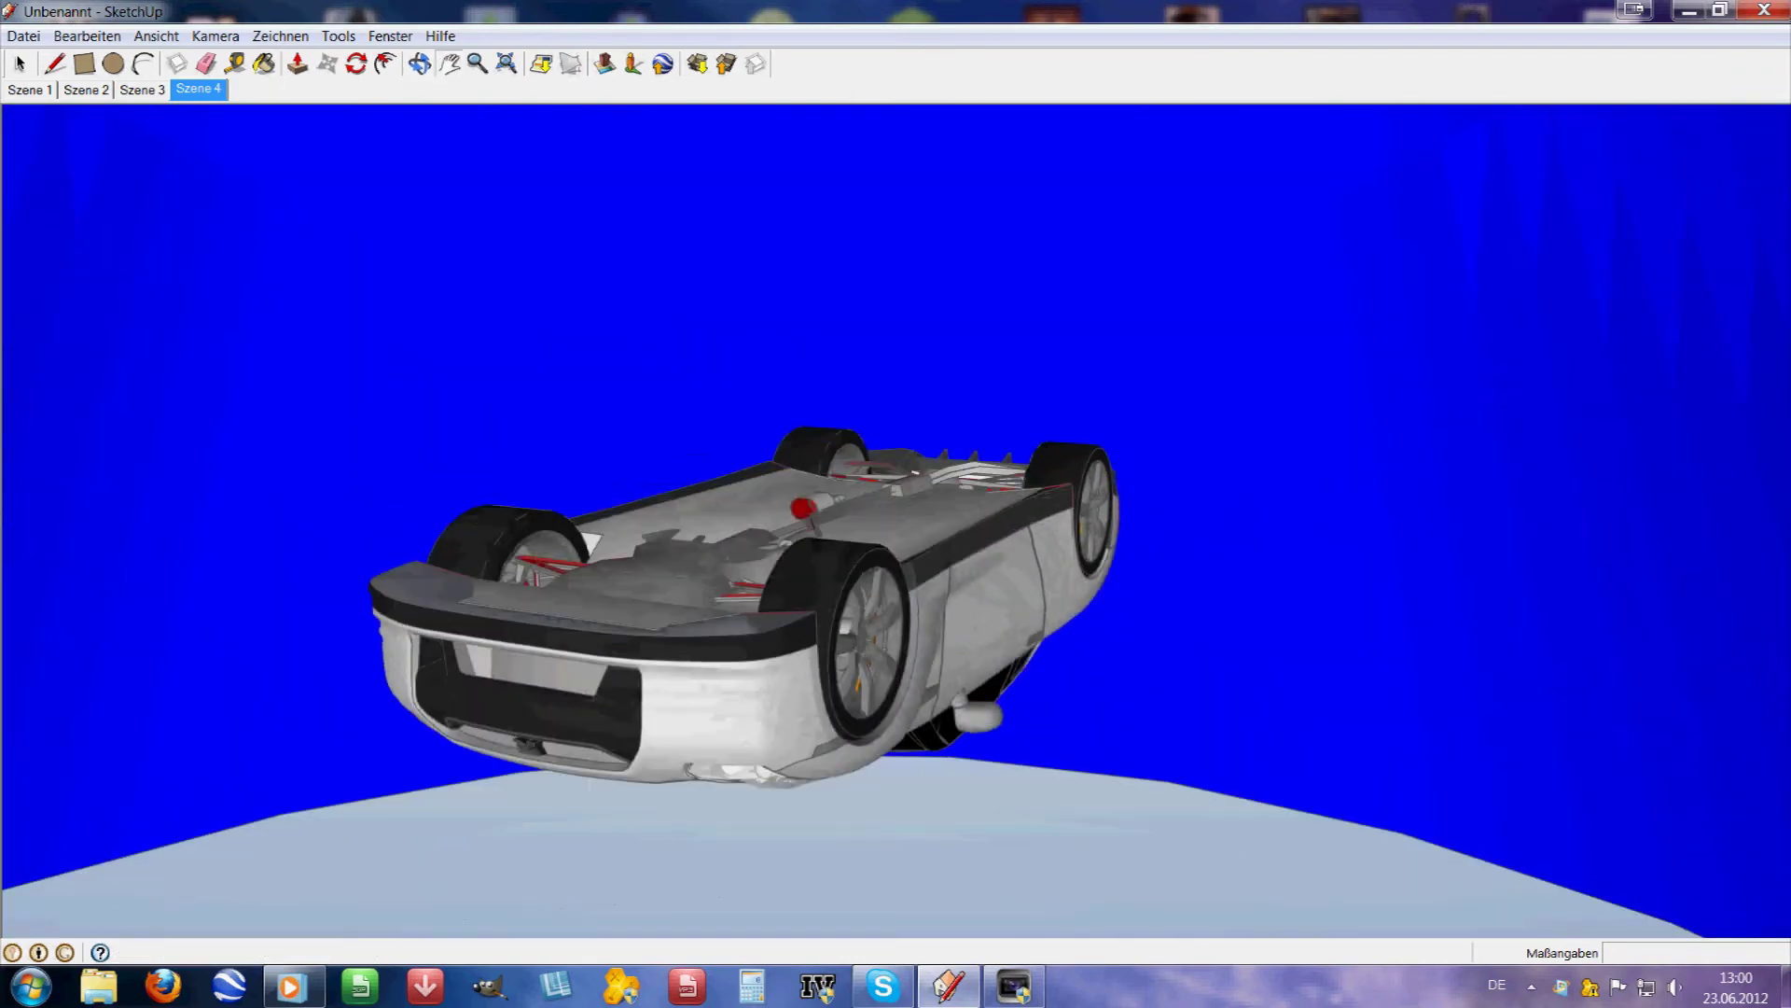
{"action": "key", "text": "o"}
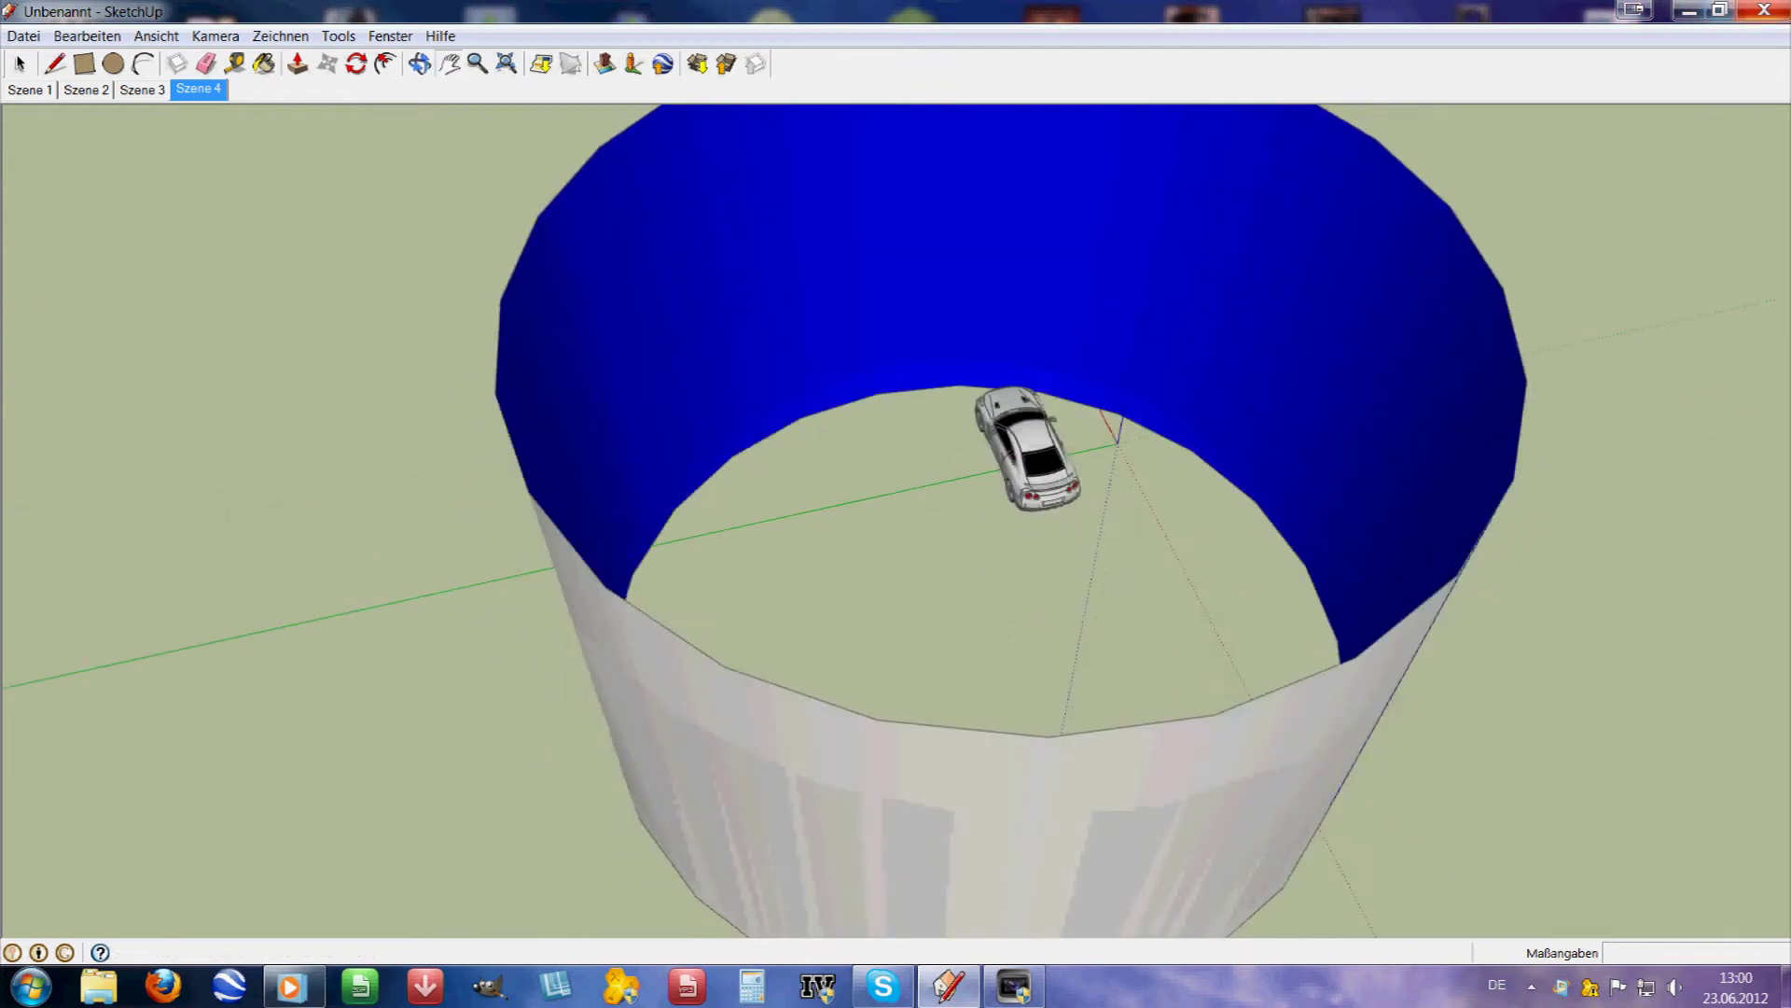
Close the model and save its changes to the Desktop as a SketchUp model named "Auto 3D kk".
{"action": "left_click", "coordinate": [1763, 10]}
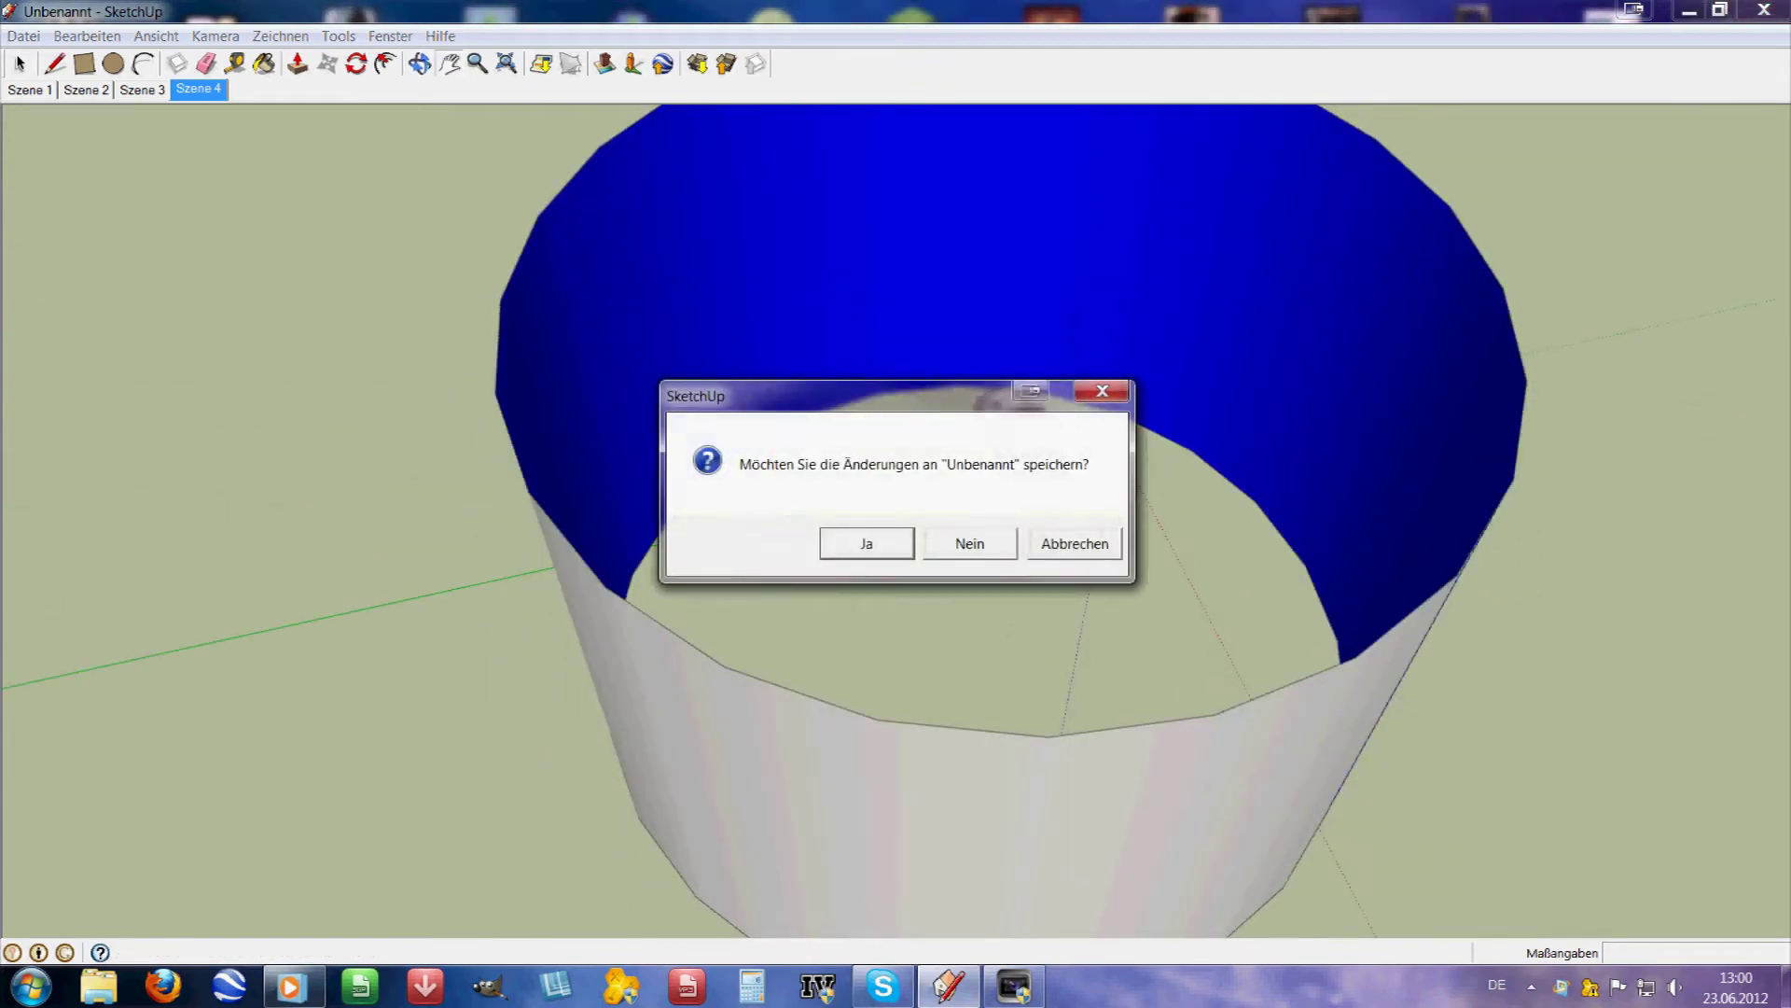
{"action": "key", "text": "Return"}
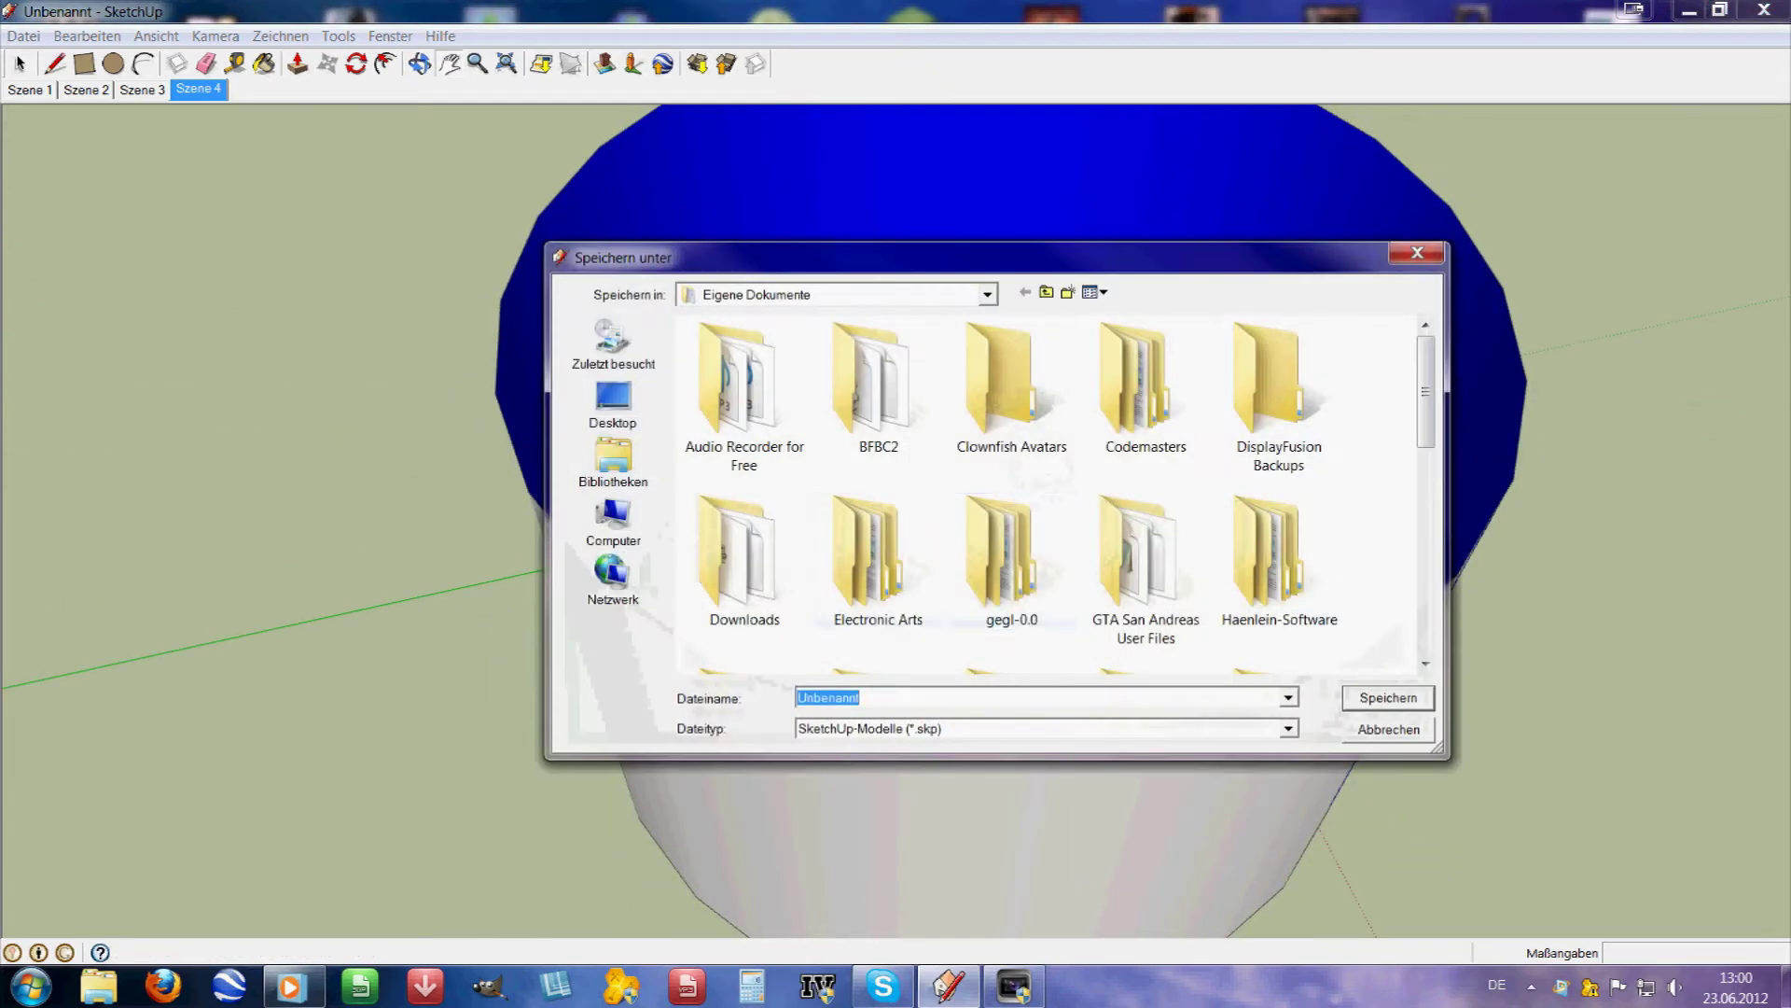
{"action": "left_click", "coordinate": [859, 697]}
{"action": "key", "text": "BackSpace"}
{"action": "key", "text": "BackSpace"}
{"action": "key", "text": "BackSpace"}
{"action": "key", "text": "BackSpace"}
{"action": "key", "text": "BackSpace"}
{"action": "key", "text": "BackSpace"}
{"action": "key", "text": "BackSpace"}
{"action": "key", "text": "BackSpace"}
{"action": "key", "text": "BackSpace"}
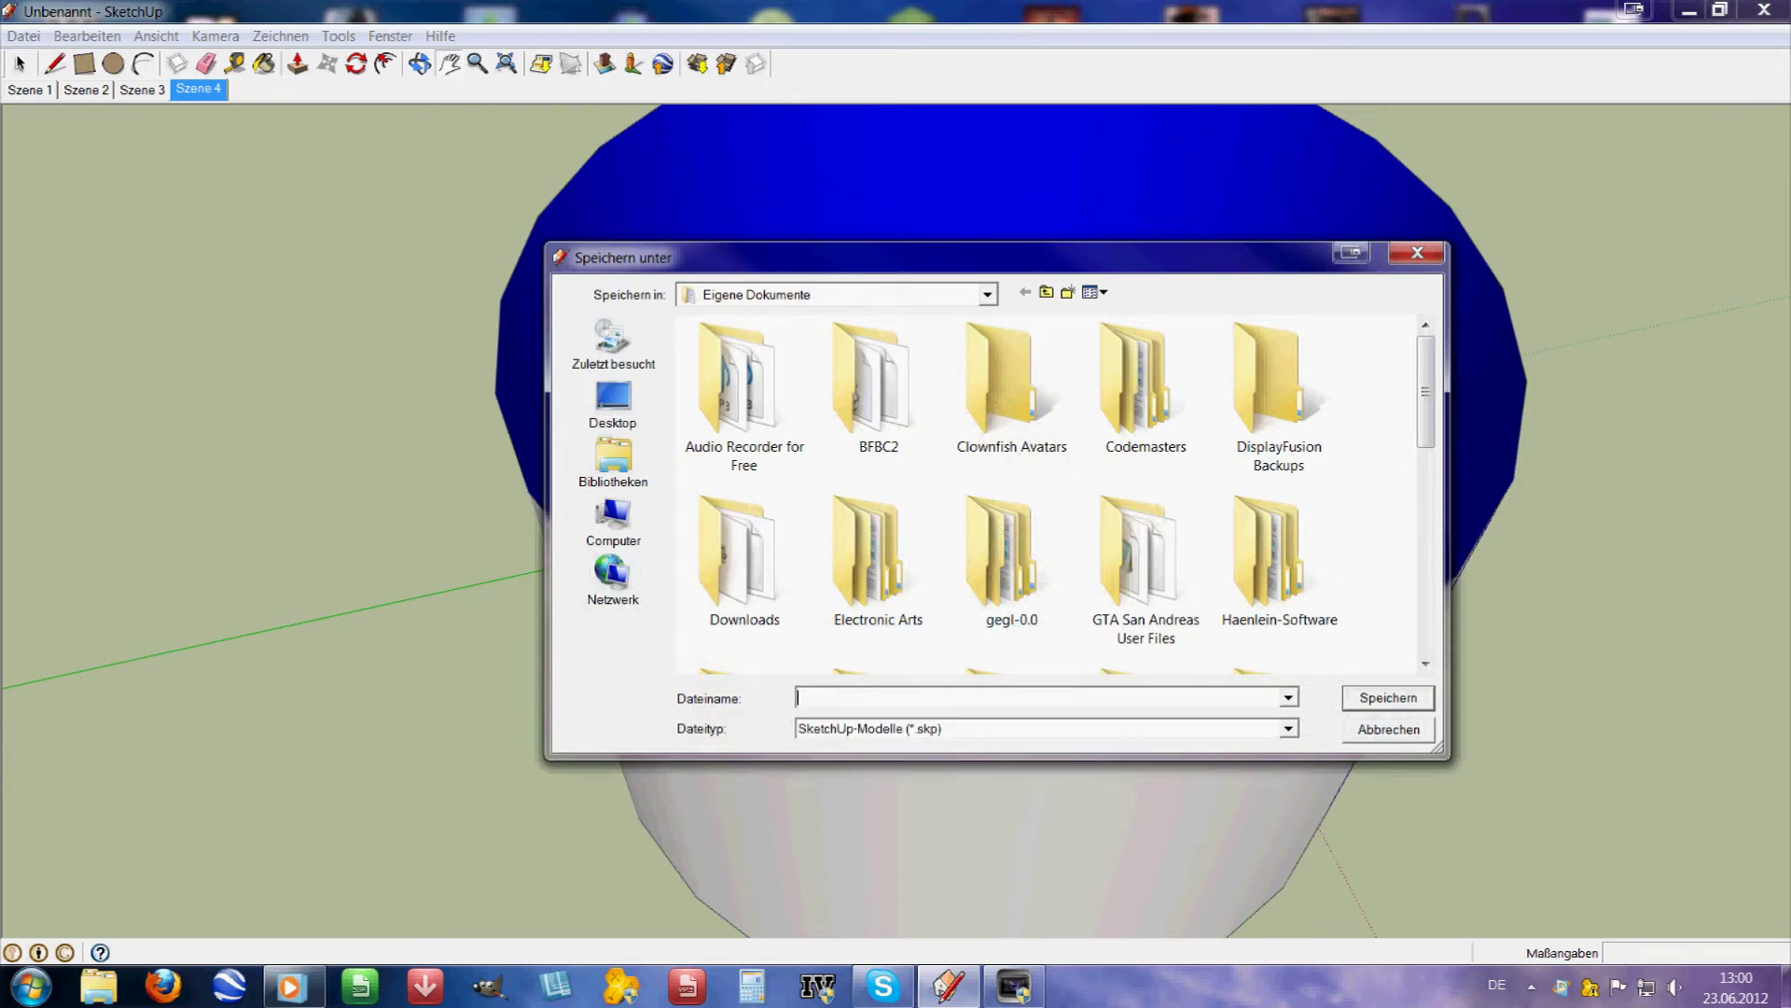
{"action": "type", "text": "Auto"}
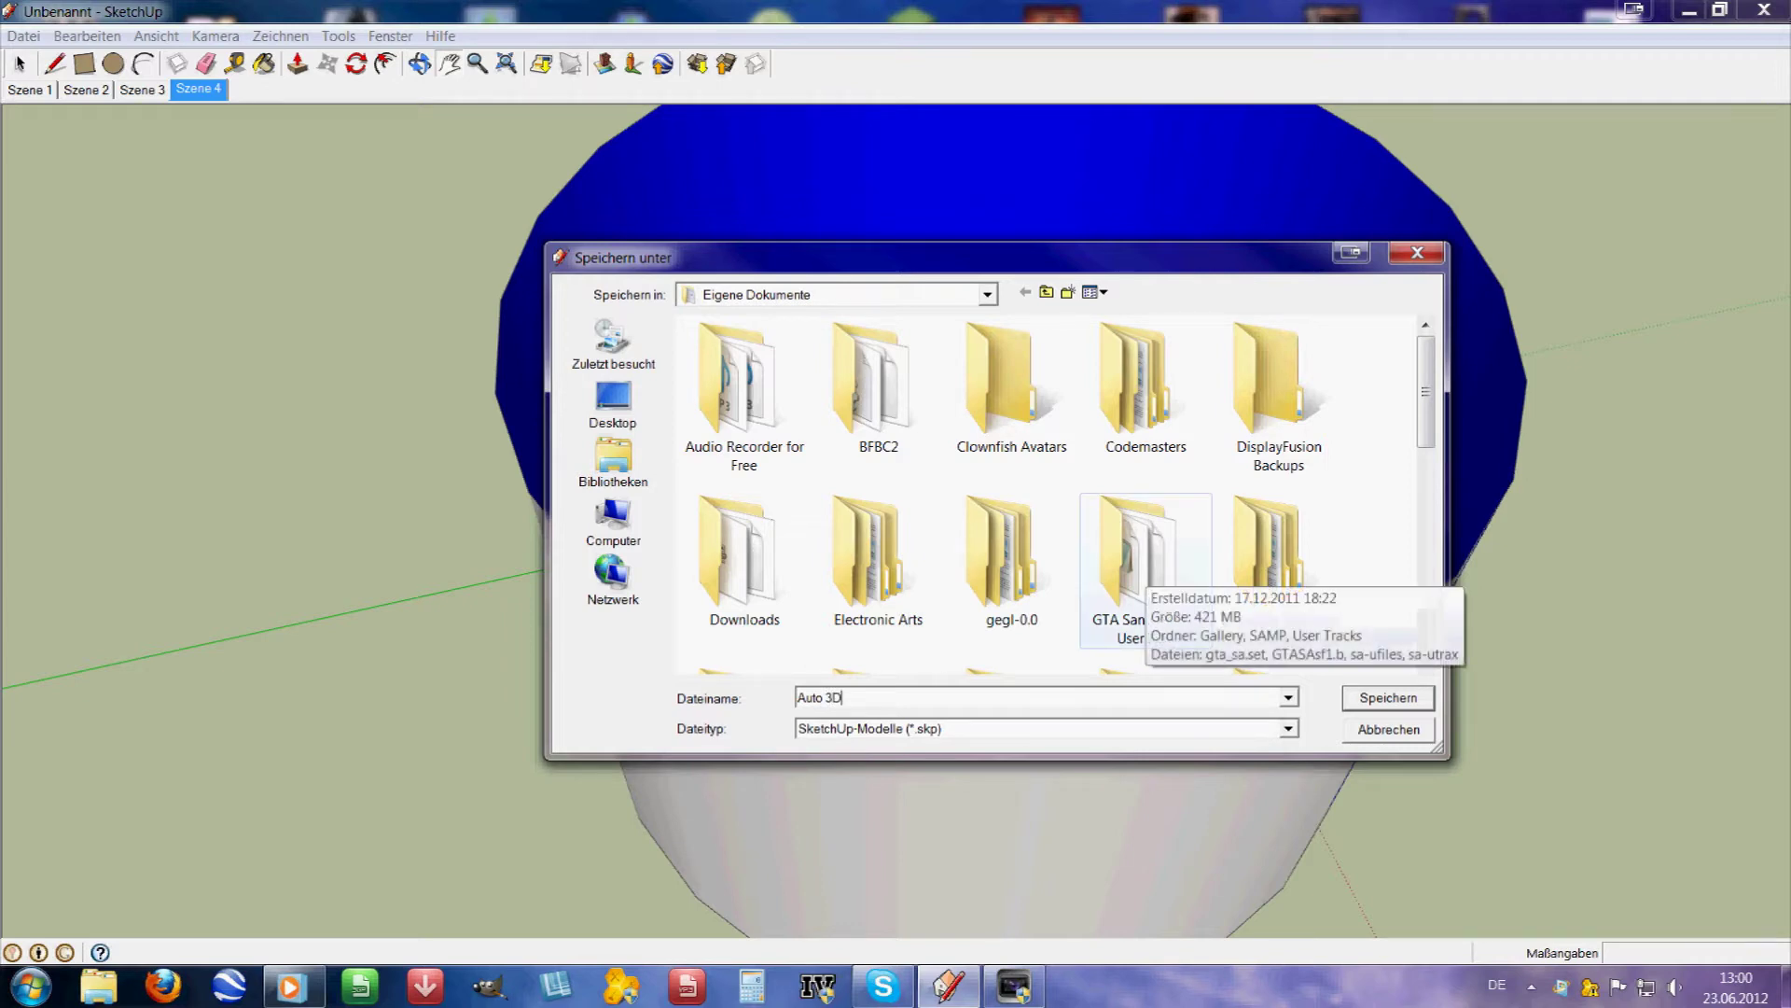
{"action": "type", "text": "3D kk"}
{"action": "left_click", "coordinate": [613, 404]}
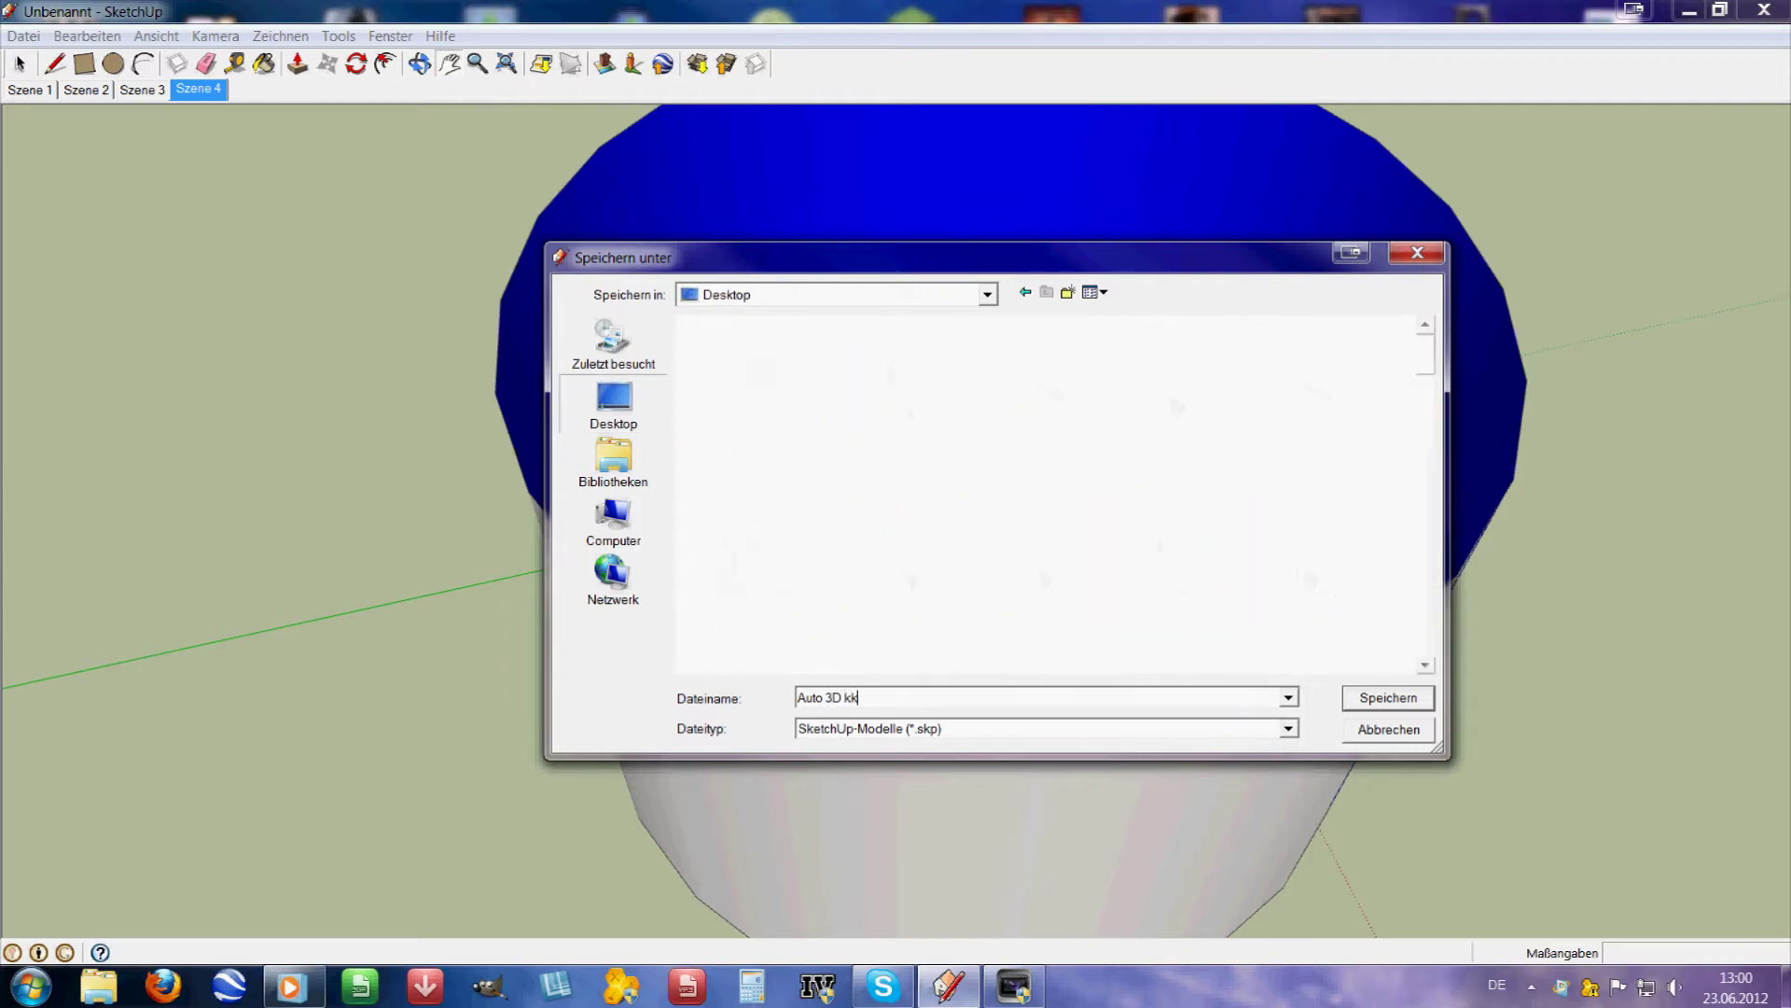
{"action": "key", "text": "Return"}
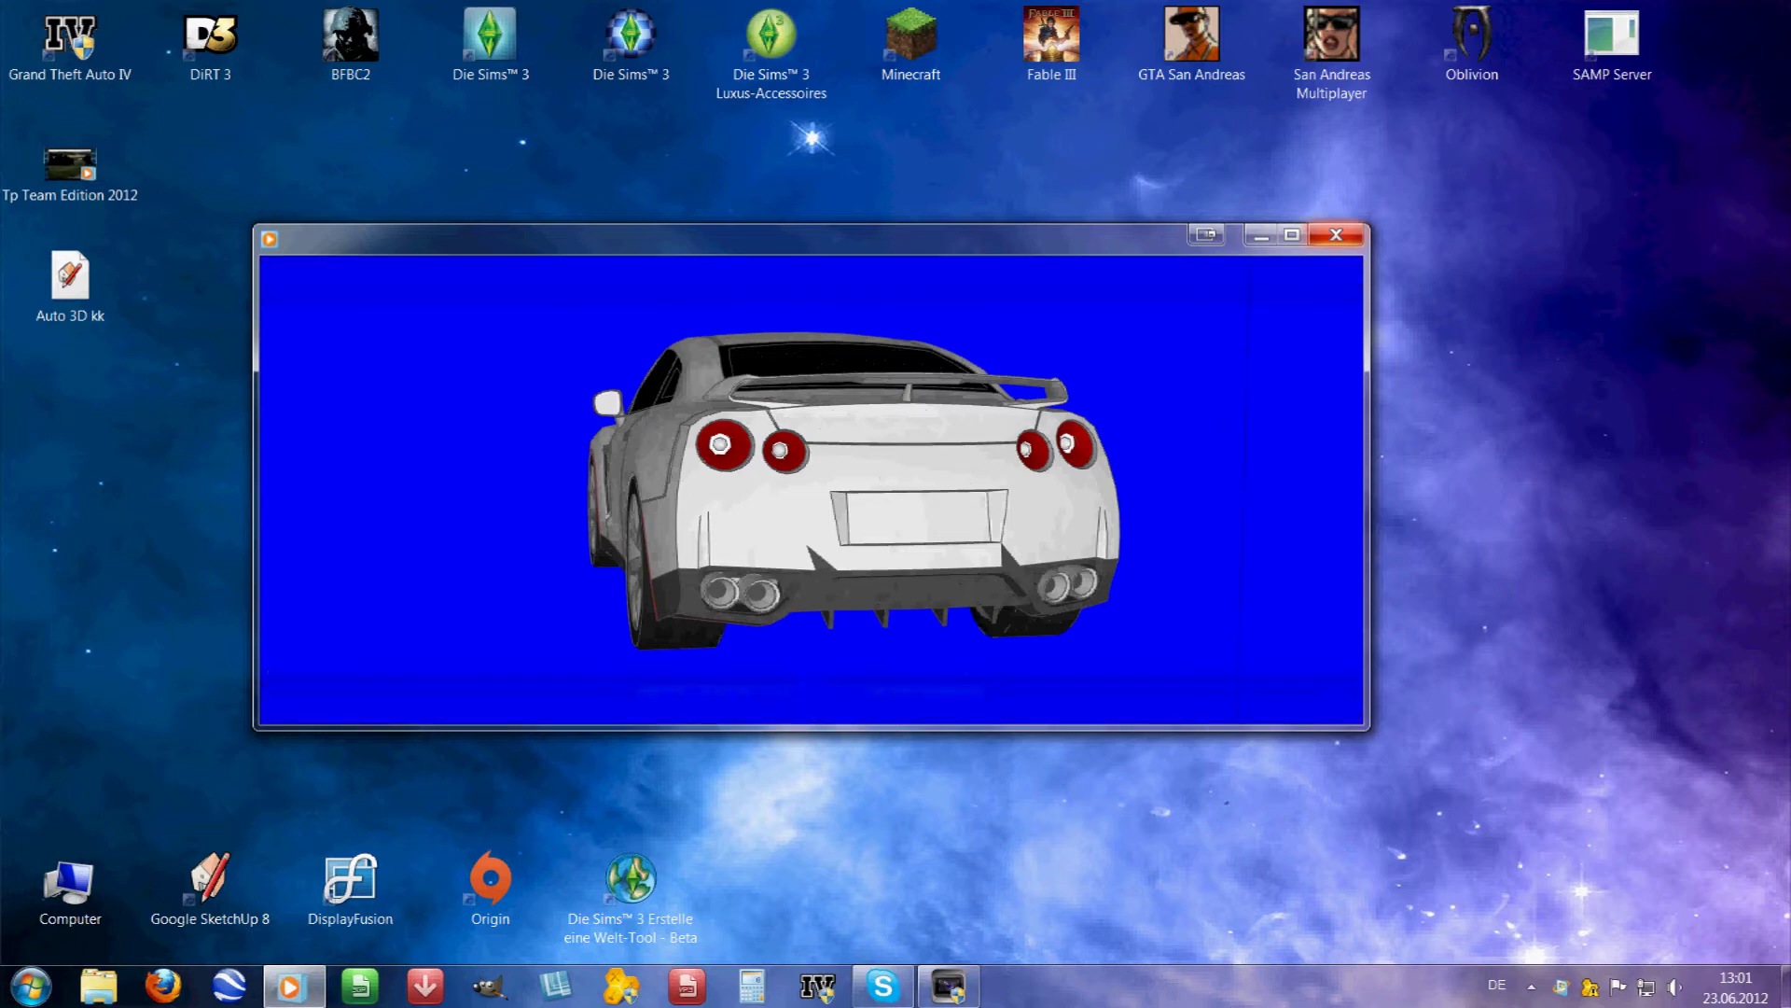
Close the car video preview, switch to Vegas Pro and maximize its window.
{"action": "left_click", "coordinate": [1336, 235]}
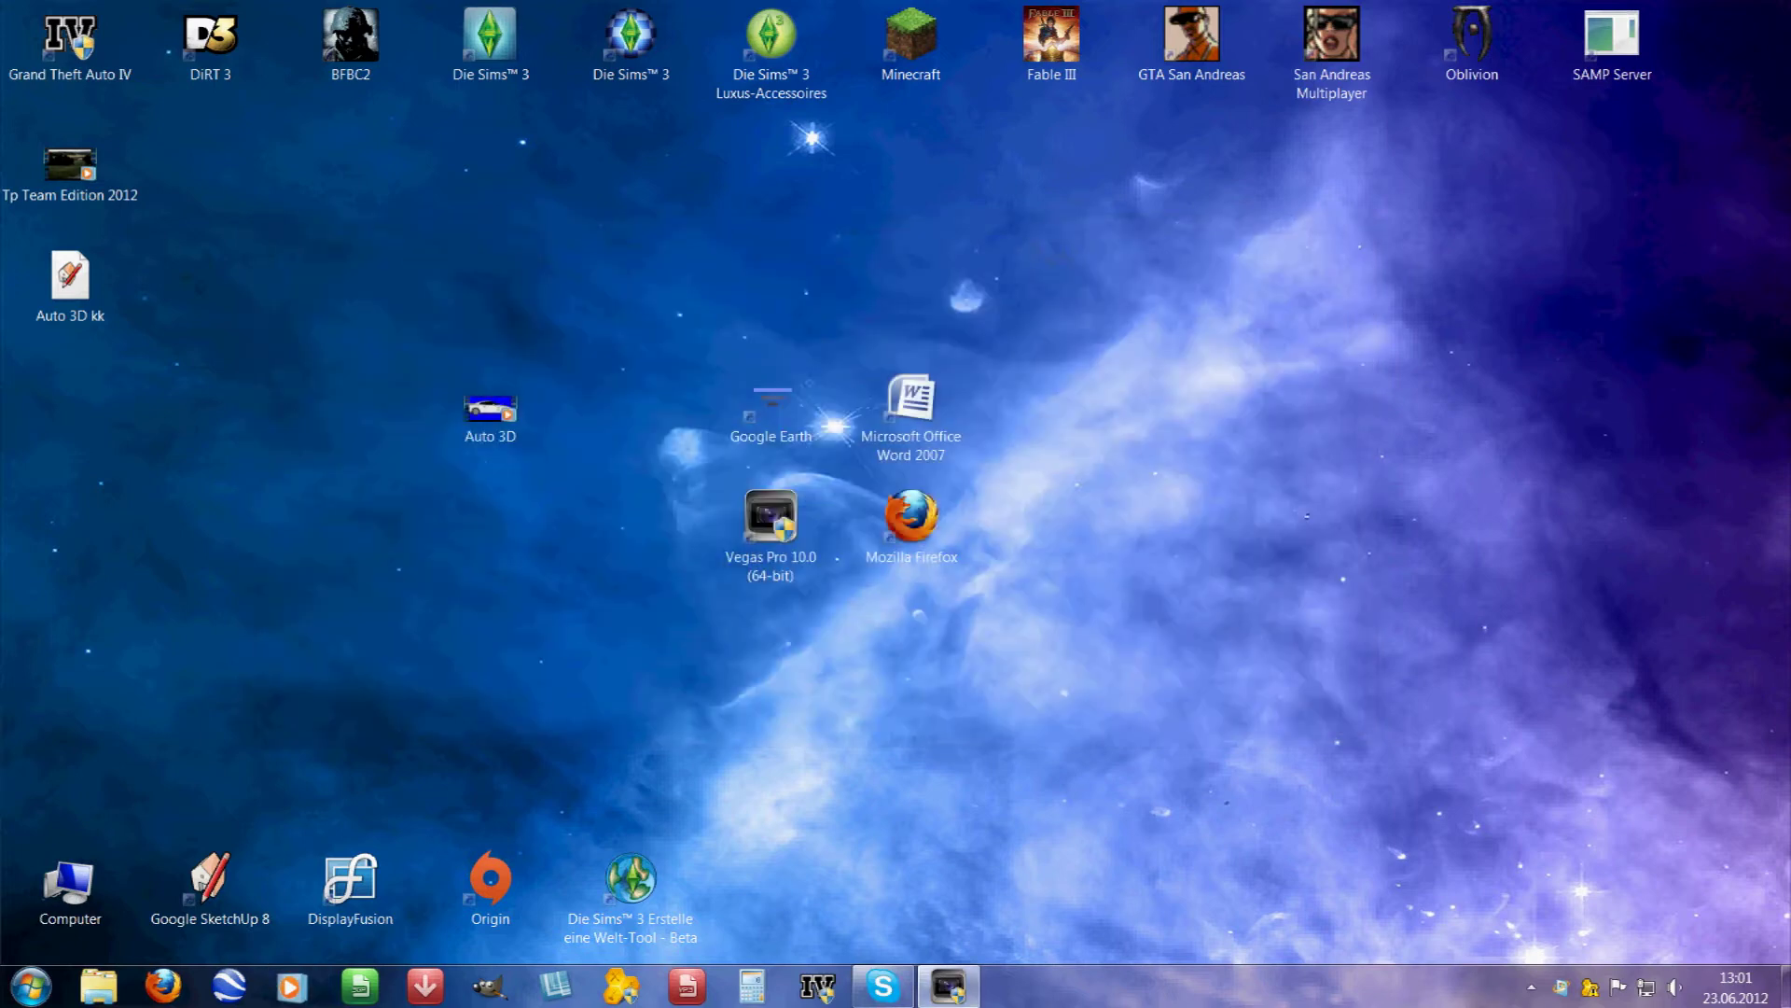
{"action": "left_click", "coordinate": [949, 986]}
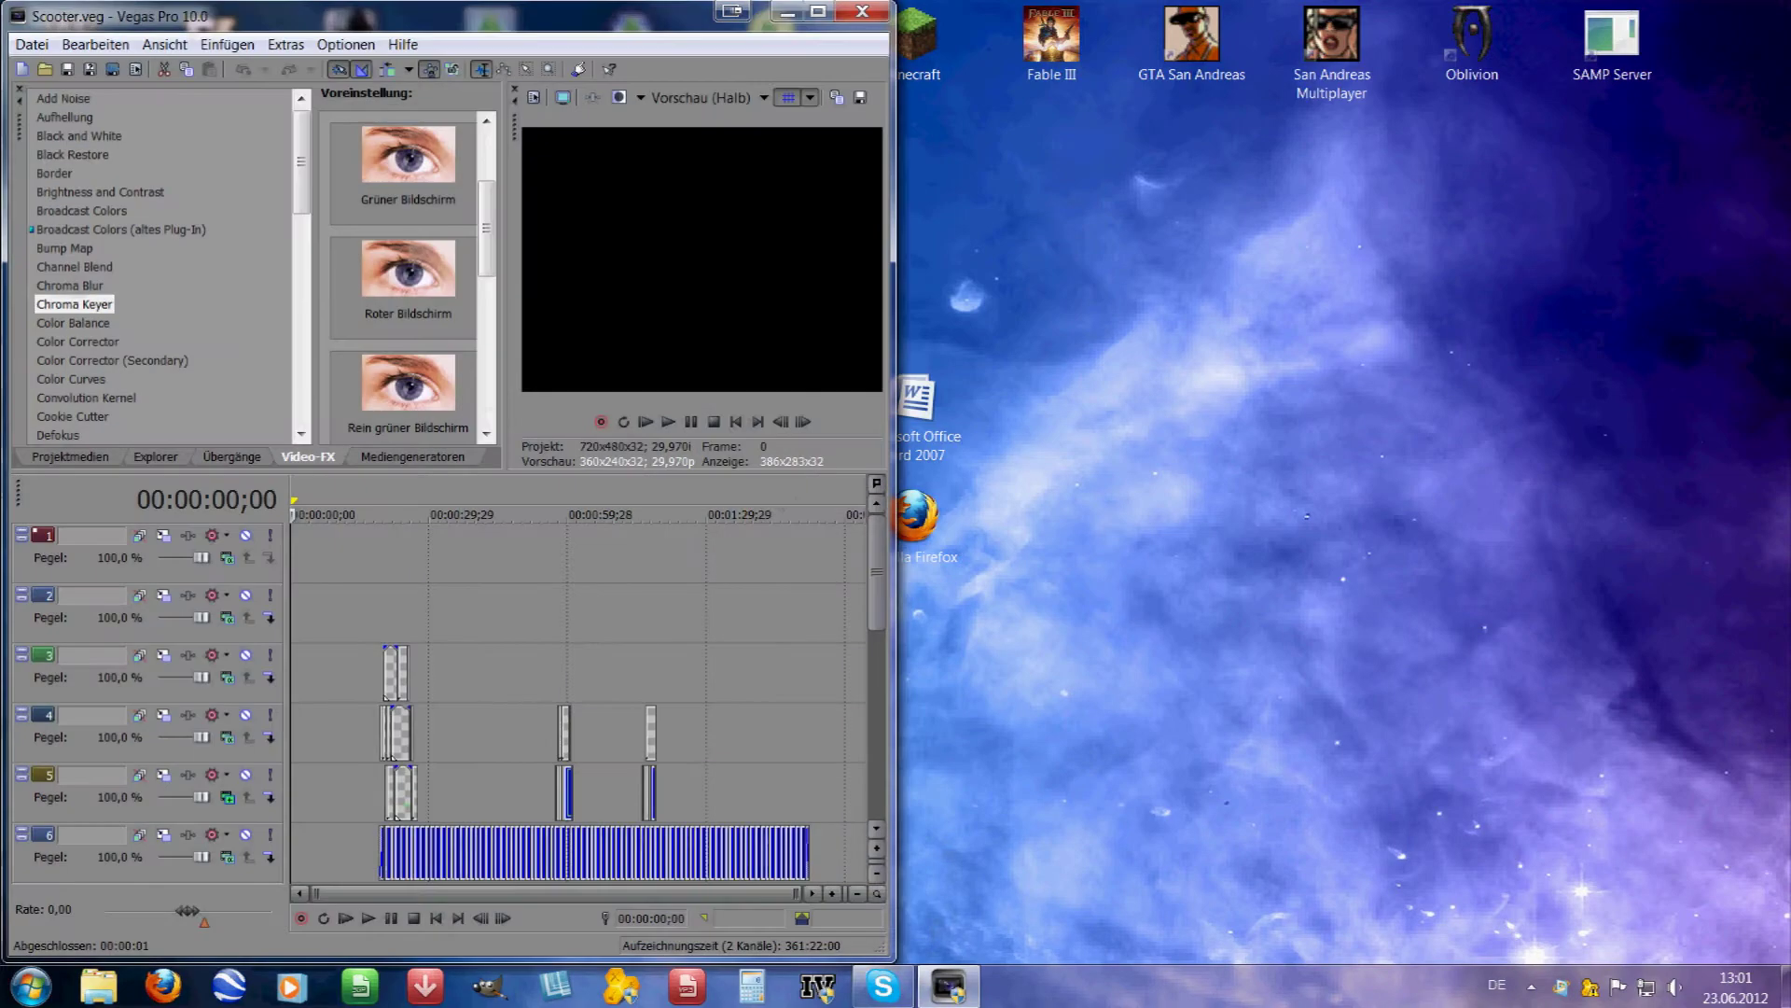
{"action": "left_click", "coordinate": [819, 11]}
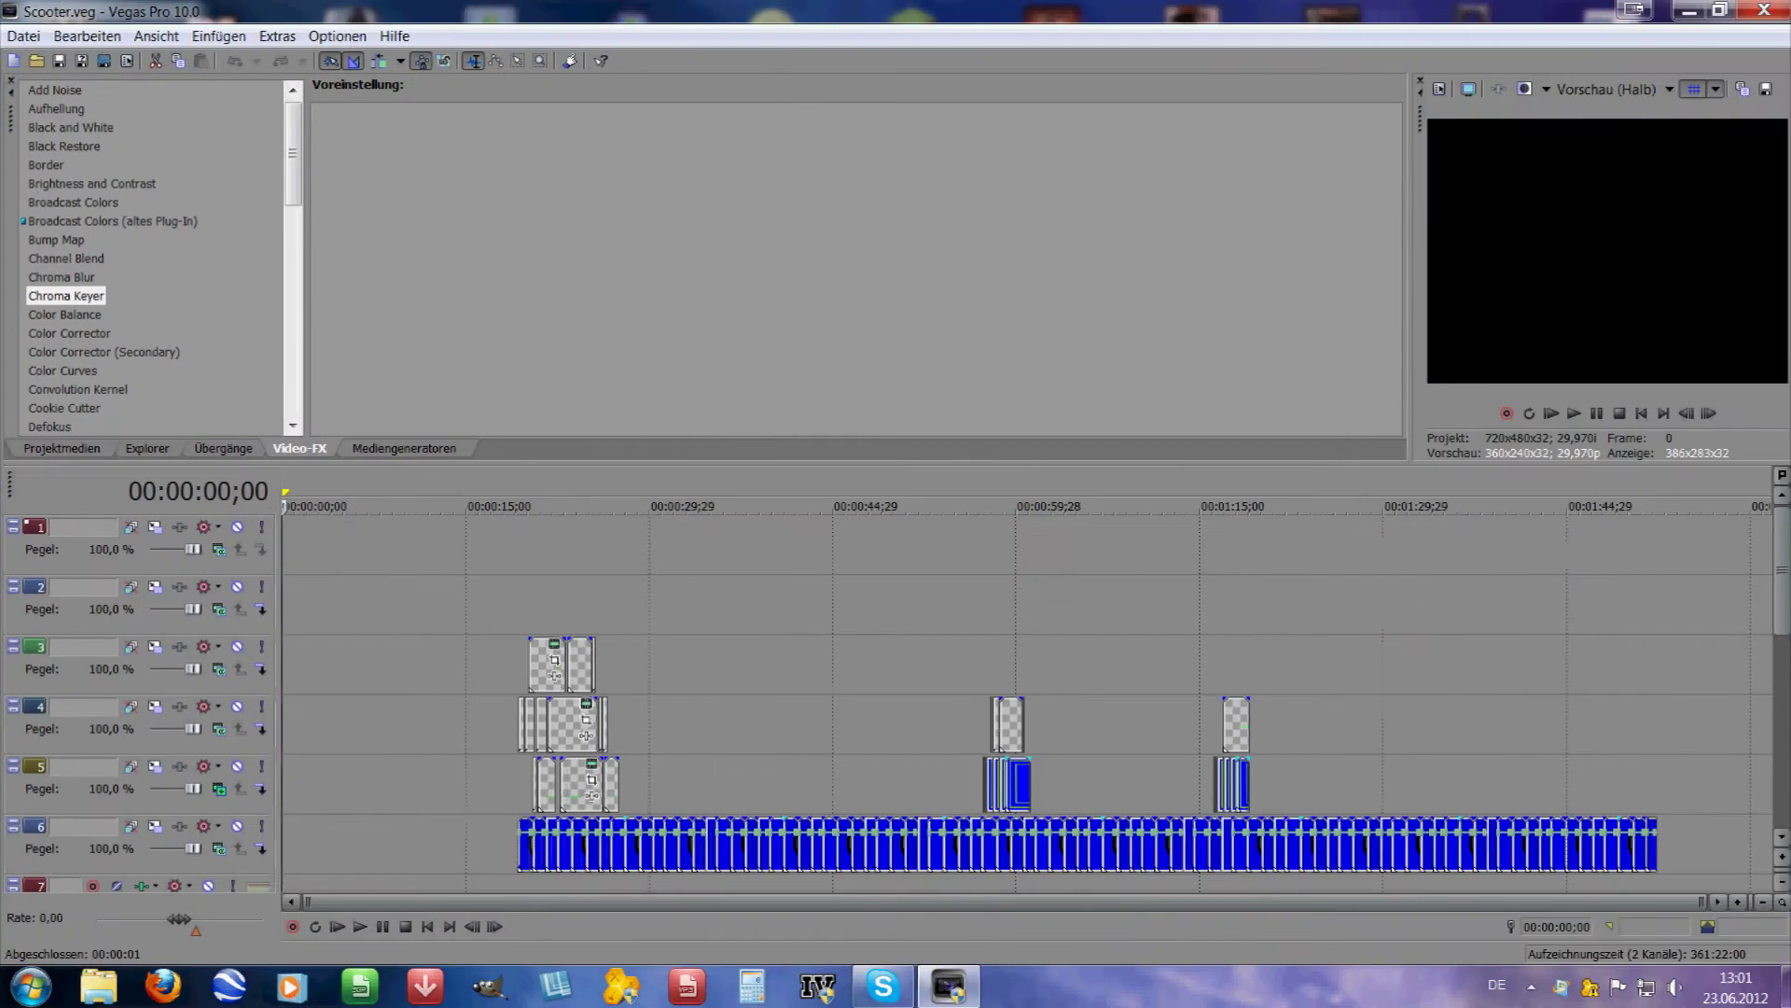
{"action": "left_click", "coordinate": [38, 61]}
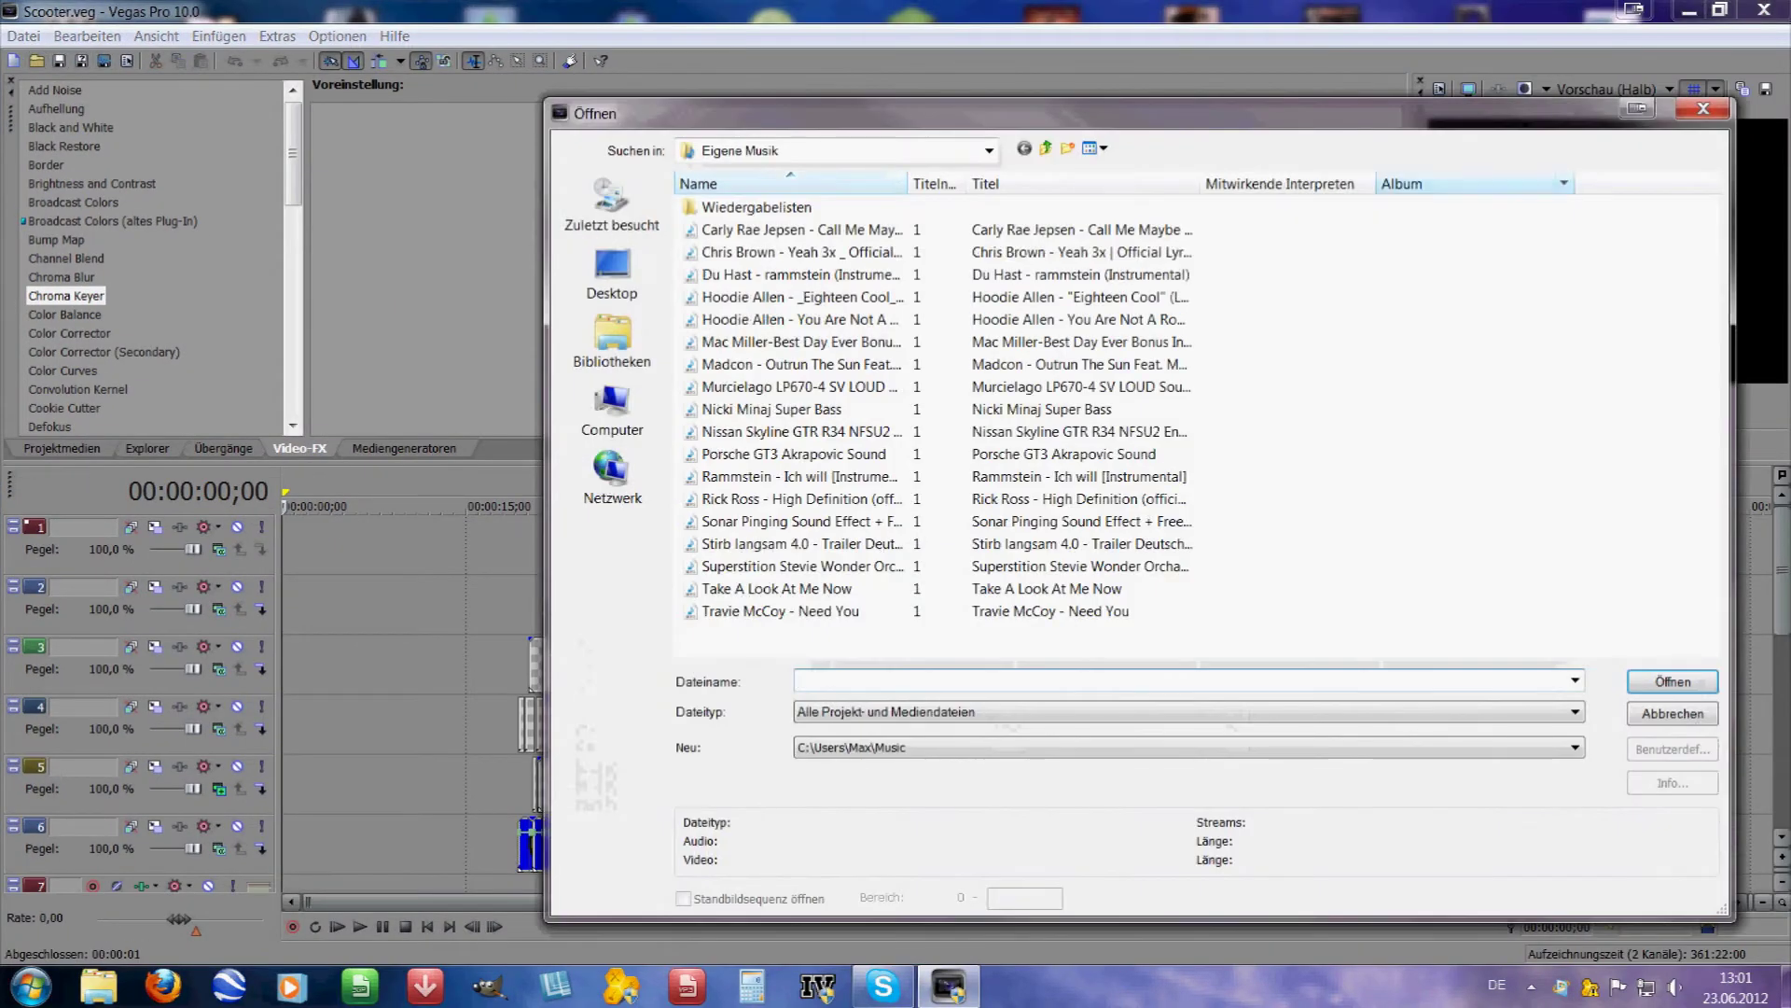
{"action": "left_click", "coordinate": [1703, 108]}
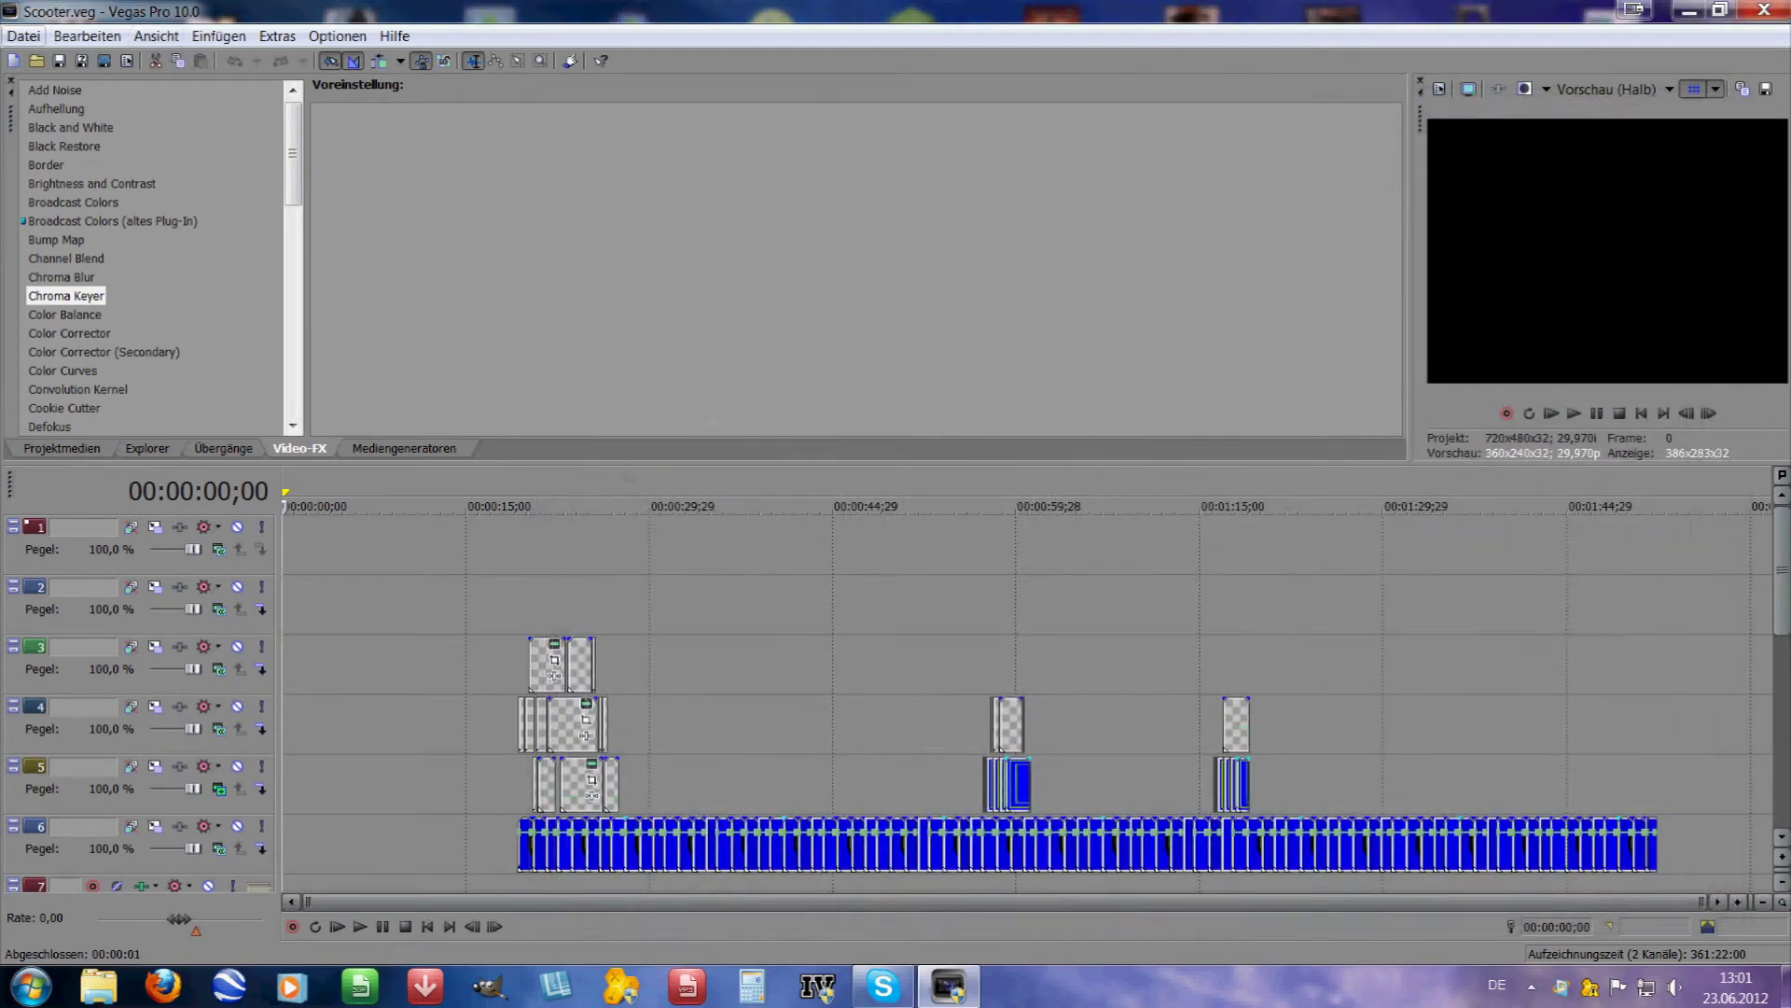
{"action": "left_click", "coordinate": [23, 35]}
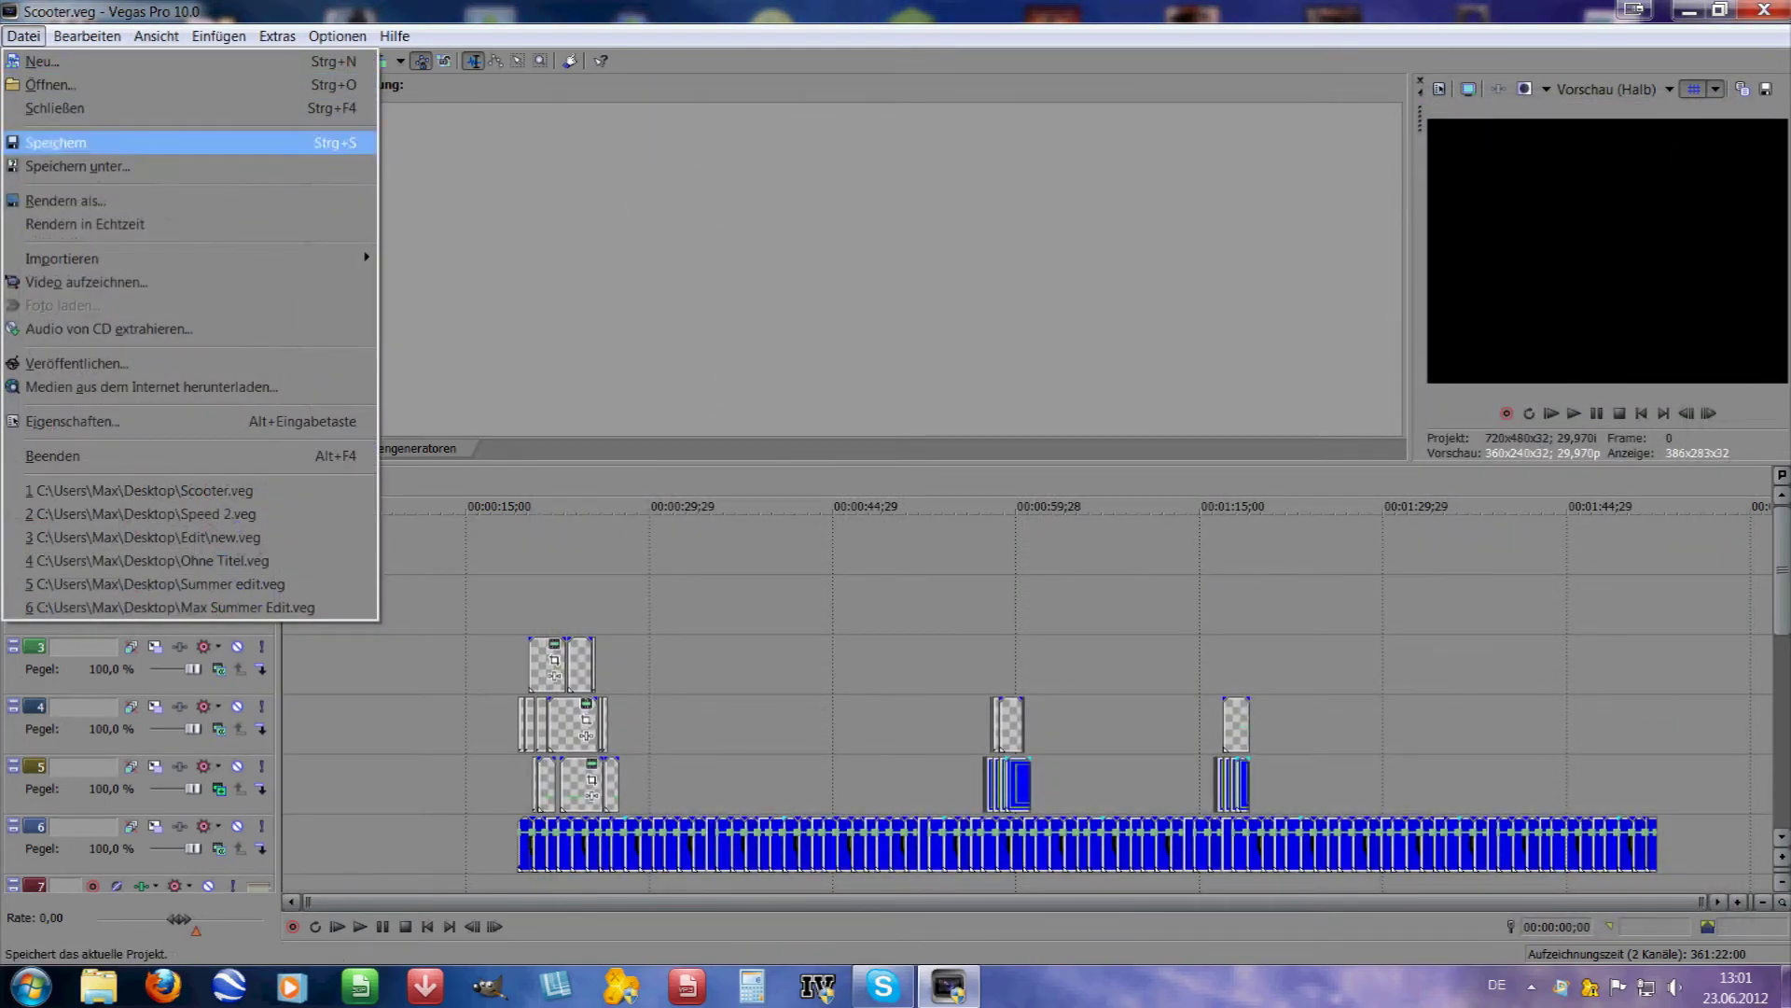
{"action": "left_click", "coordinate": [42, 60]}
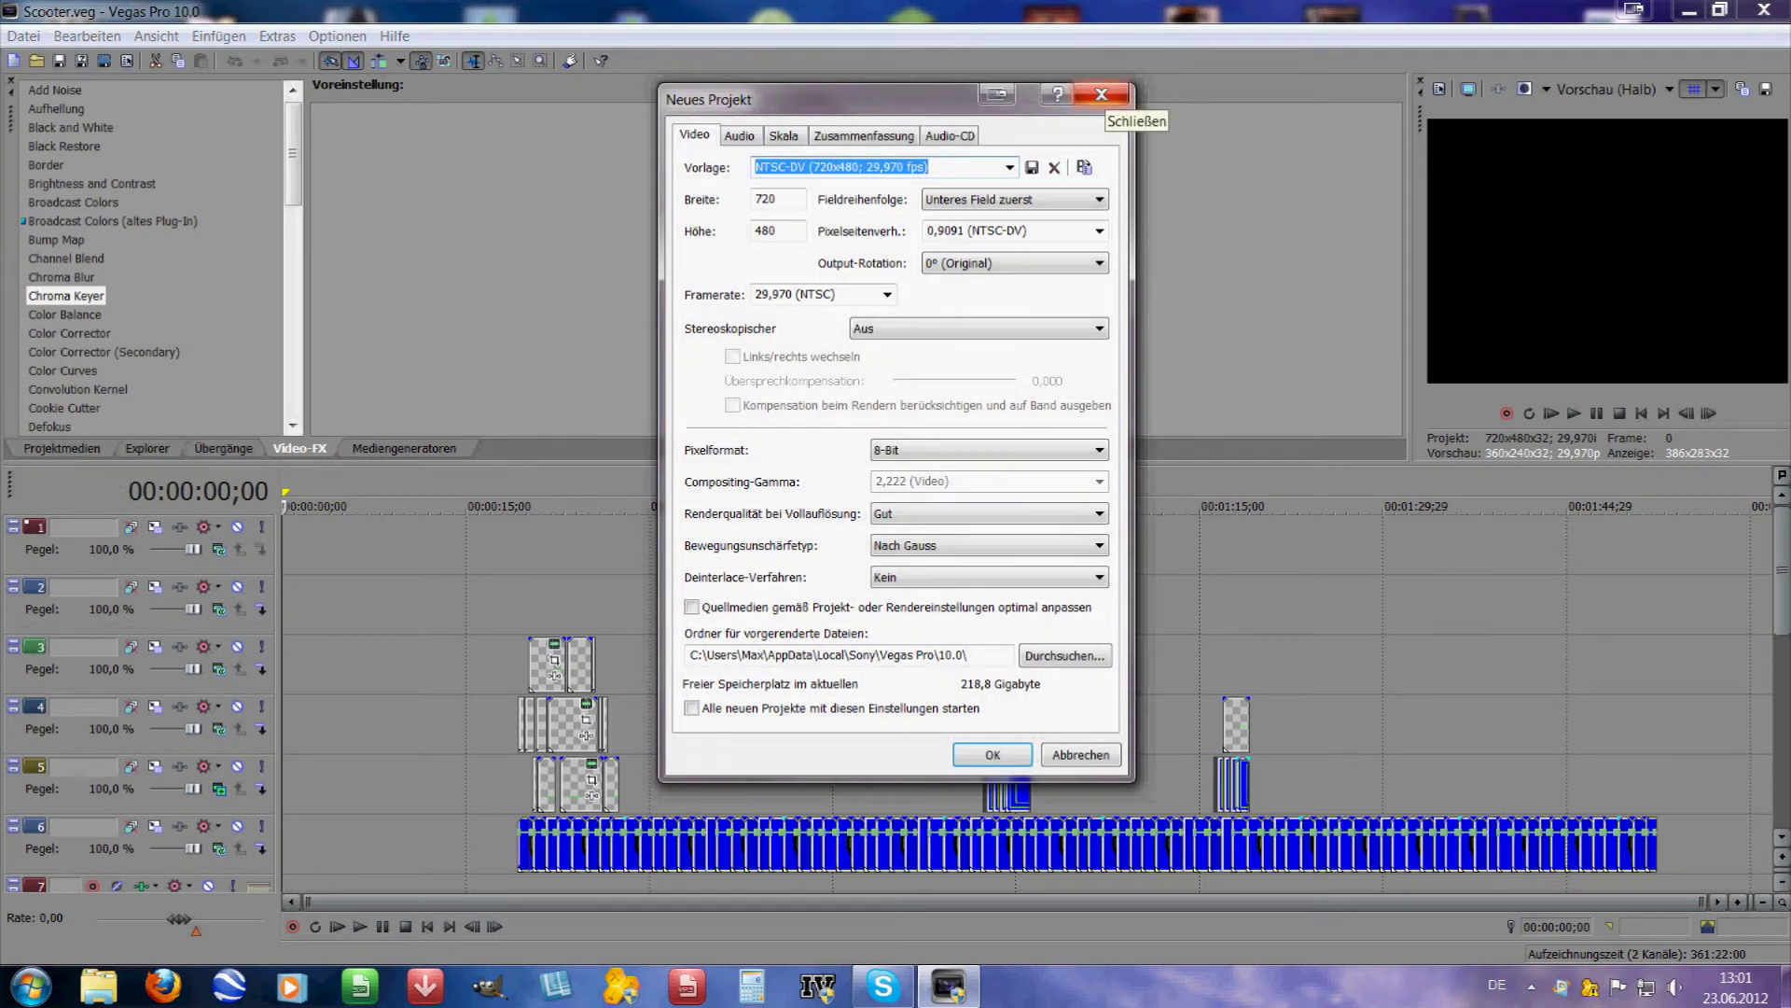
{"action": "left_click", "coordinate": [1101, 95]}
{"action": "left_click", "coordinate": [23, 35]}
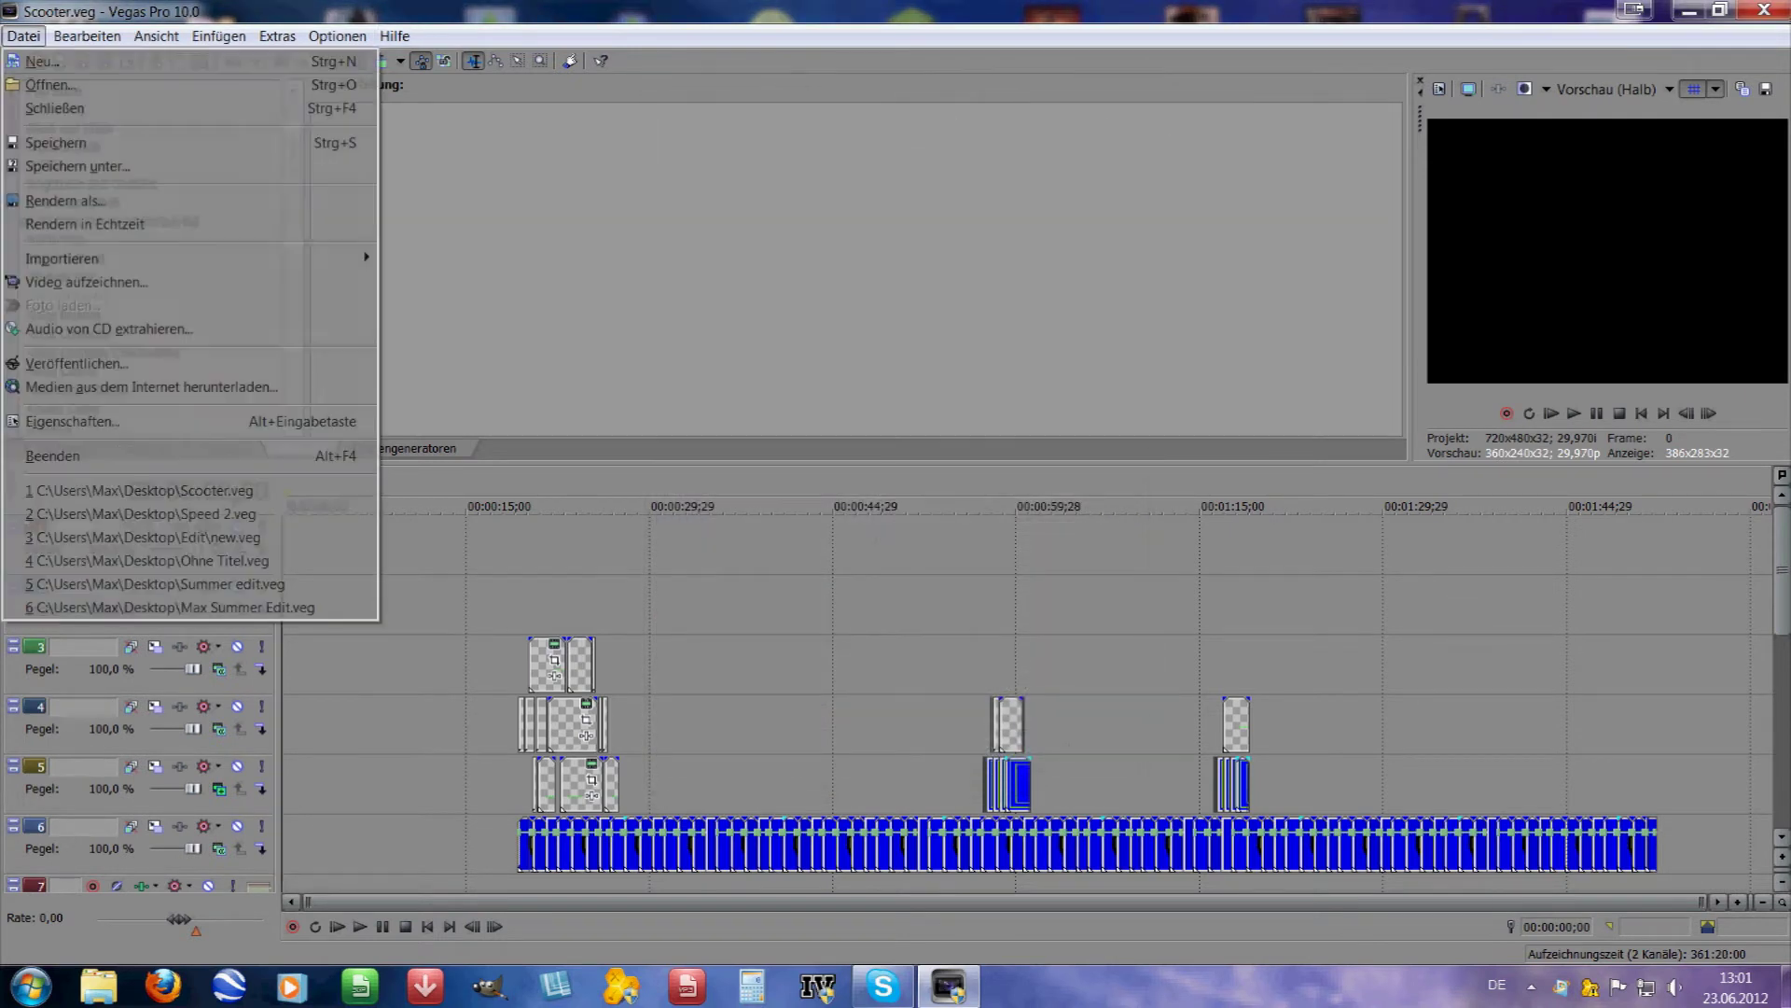
{"action": "key", "text": "Escape"}
Create a new empty project and place the playhead at the beginning of the timeline.
{"action": "left_click", "coordinate": [14, 61]}
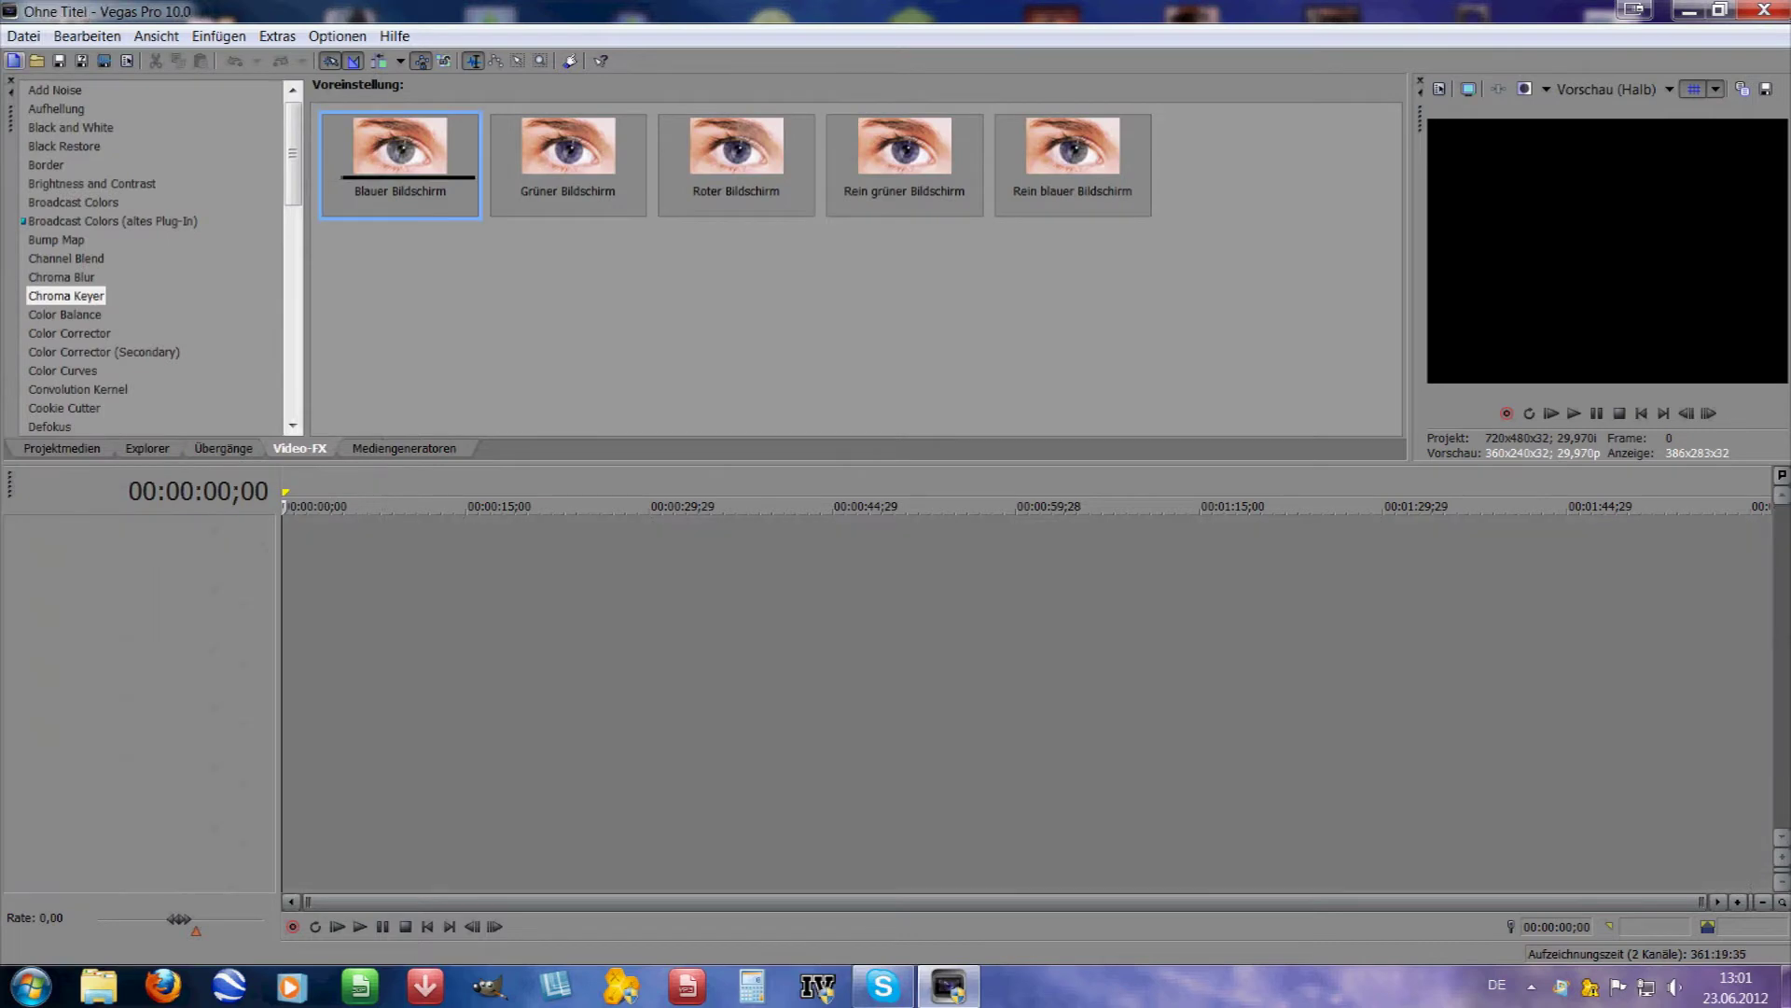
{"action": "left_click", "coordinate": [561, 653]}
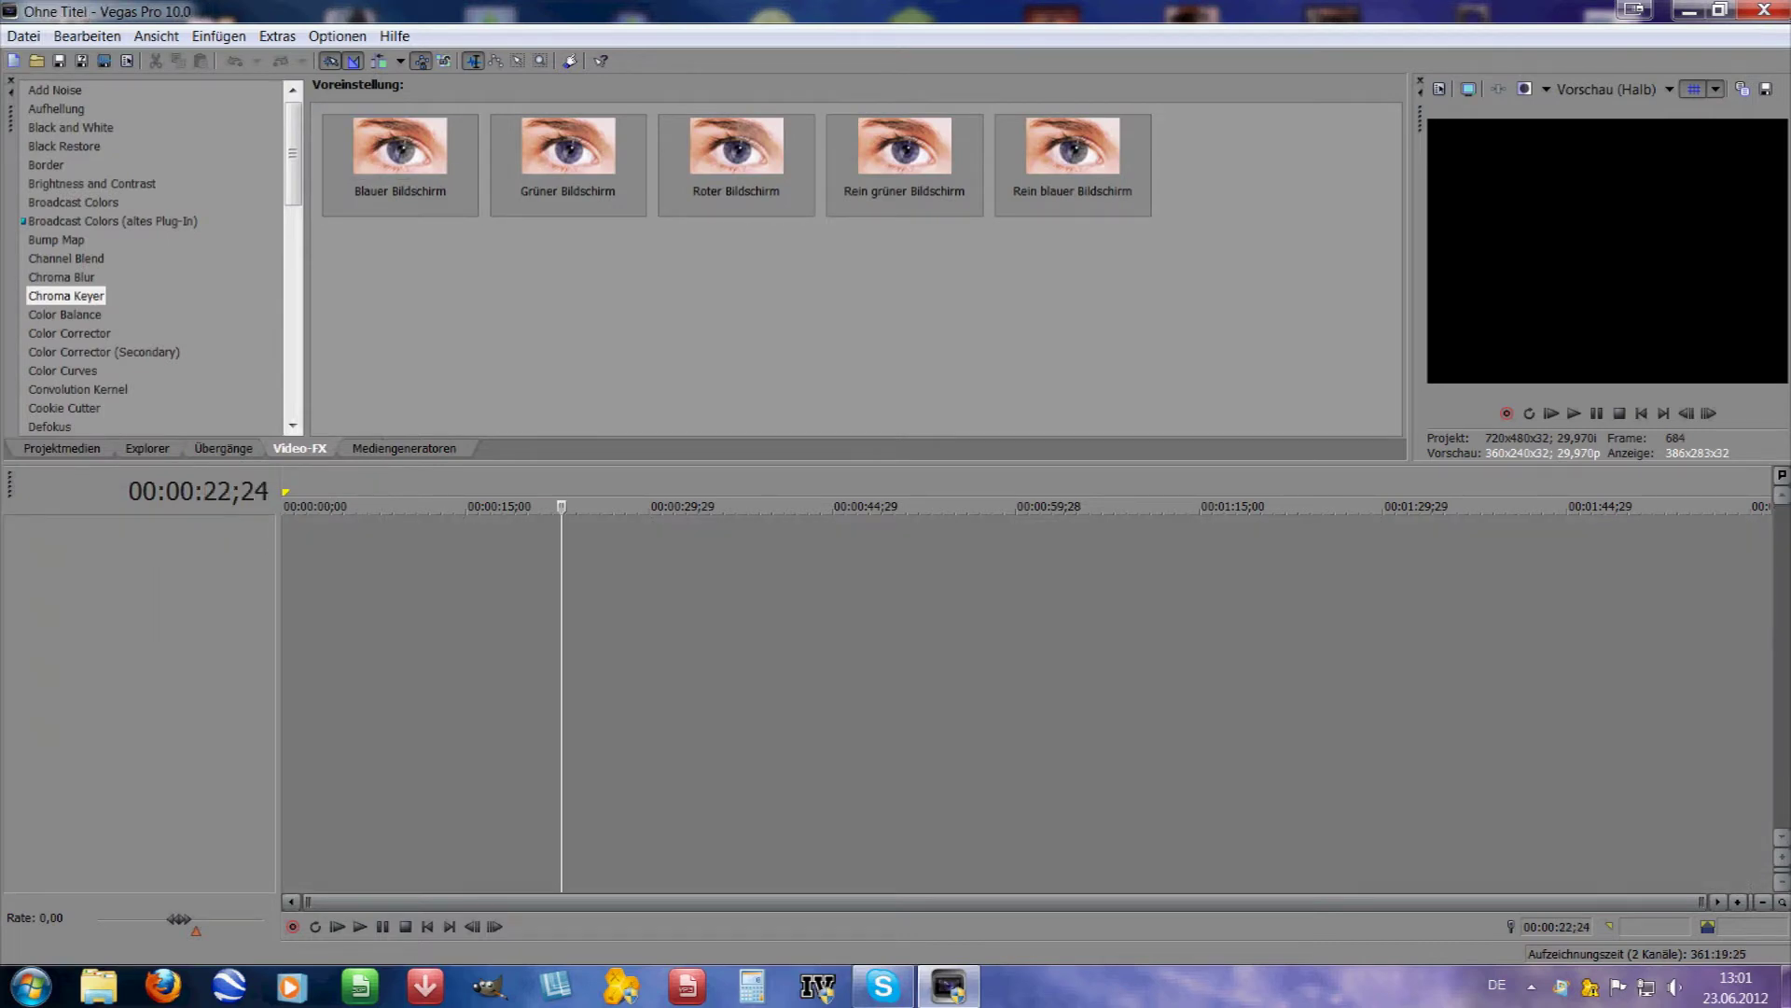
{"action": "left_click", "coordinate": [290, 653]}
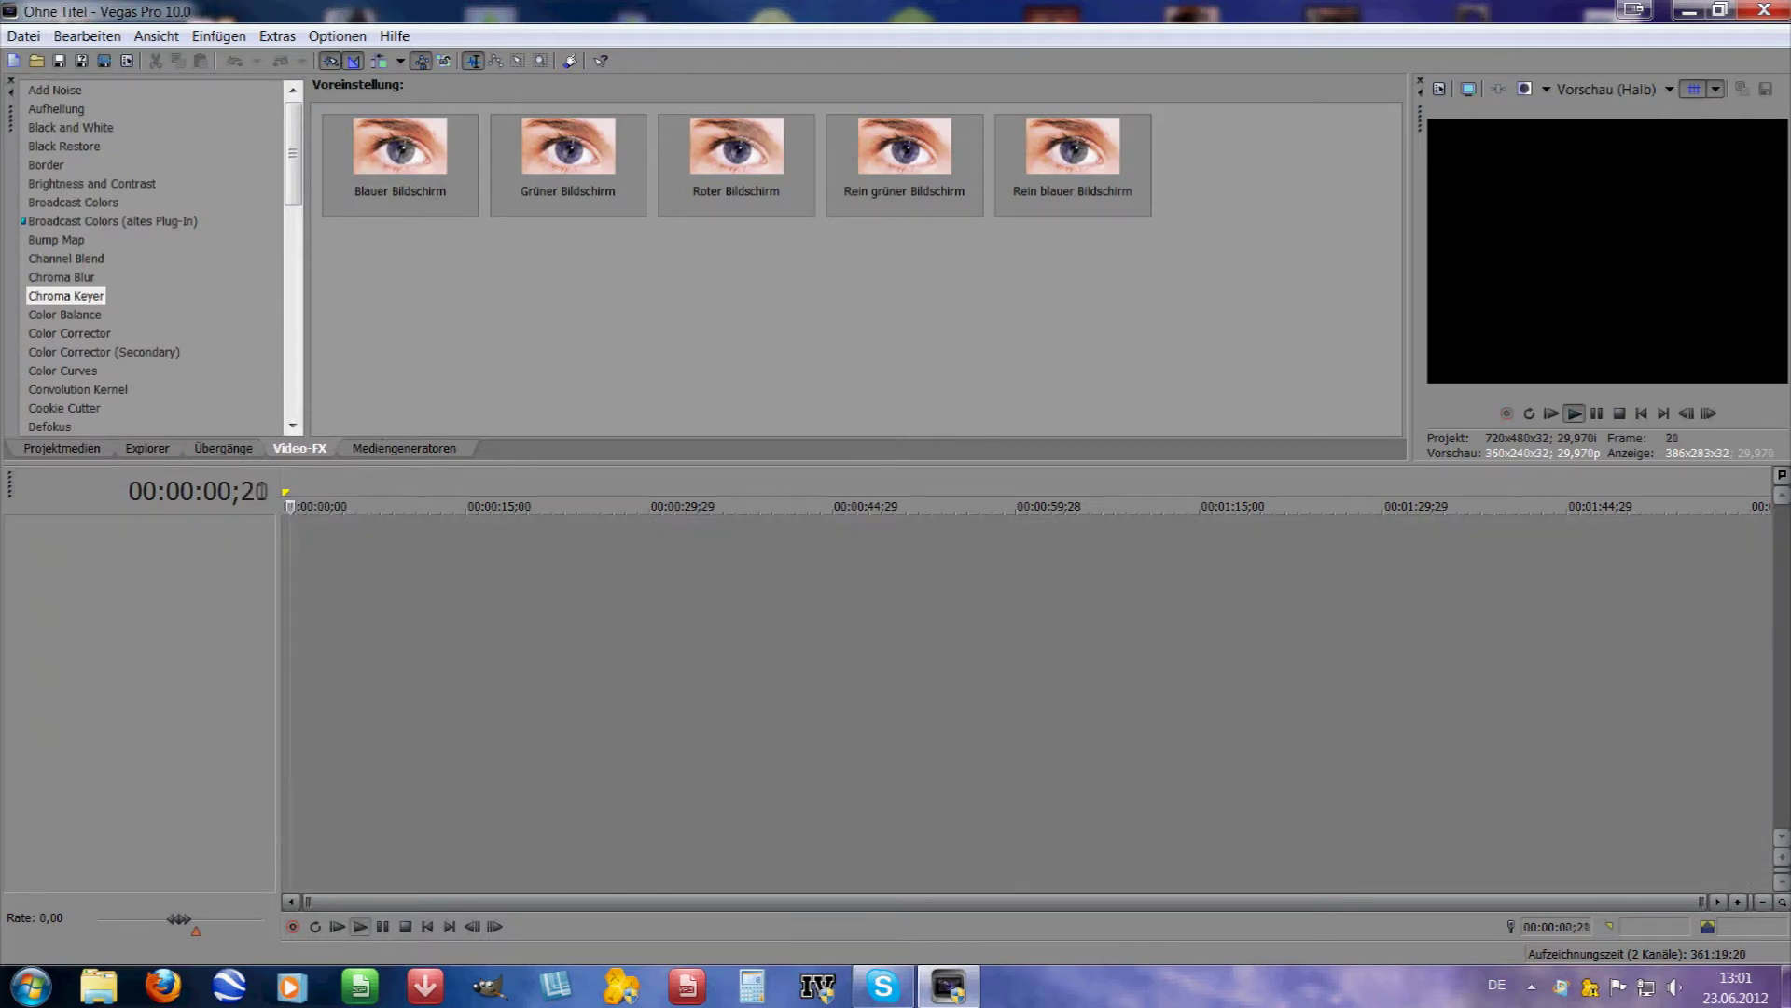
{"action": "key", "text": "space"}
Start opening a media file and switch the browsed location to the Desktop.
{"action": "key", "text": "ctrl+o"}
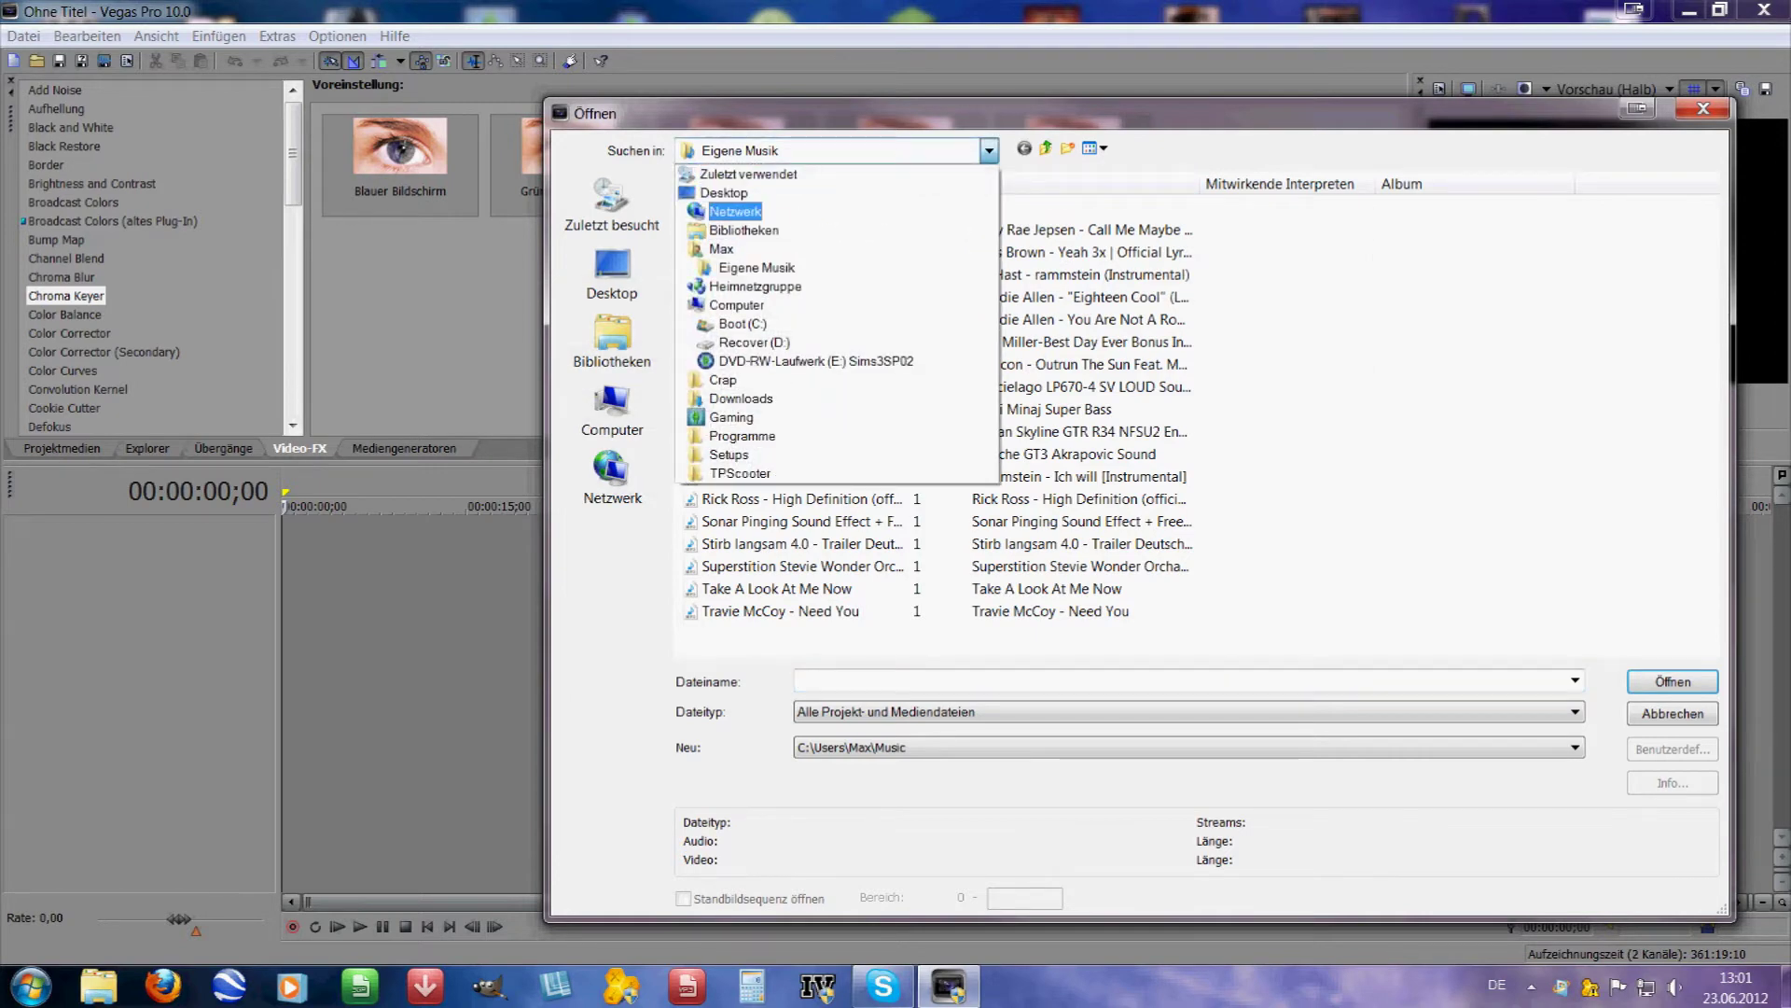
{"action": "left_click", "coordinate": [742, 210]}
{"action": "key", "text": "F4"}
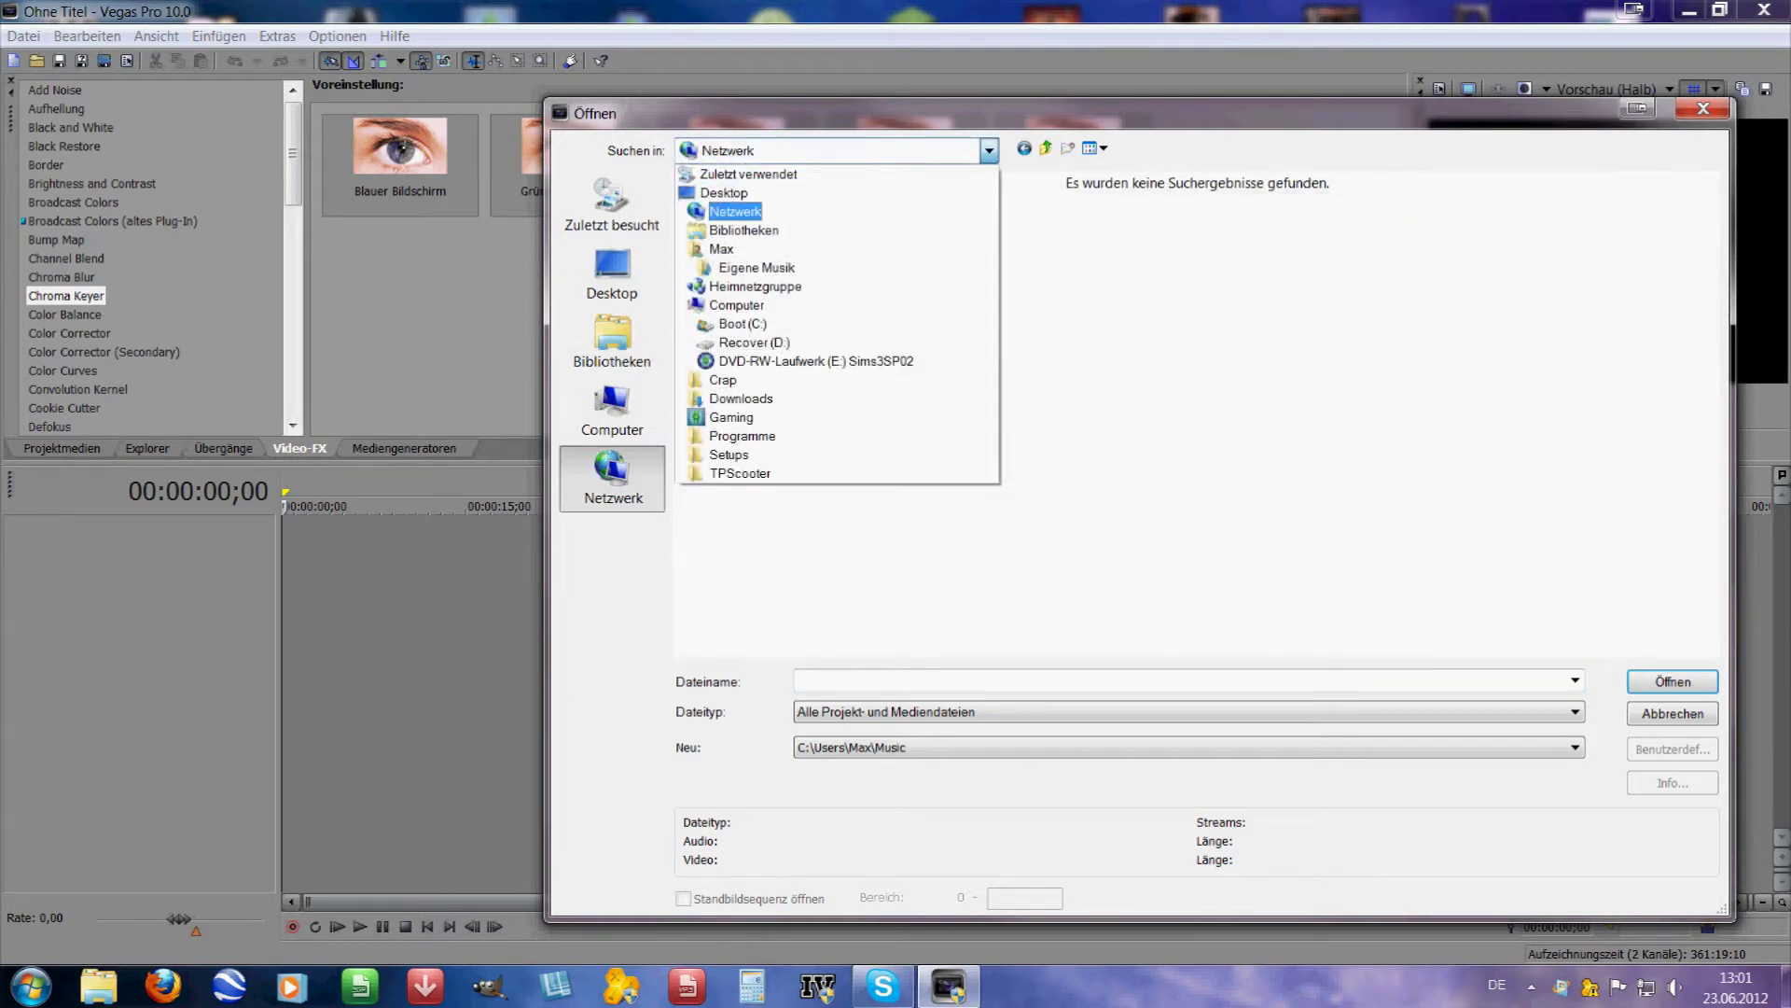
{"action": "key", "text": "Return"}
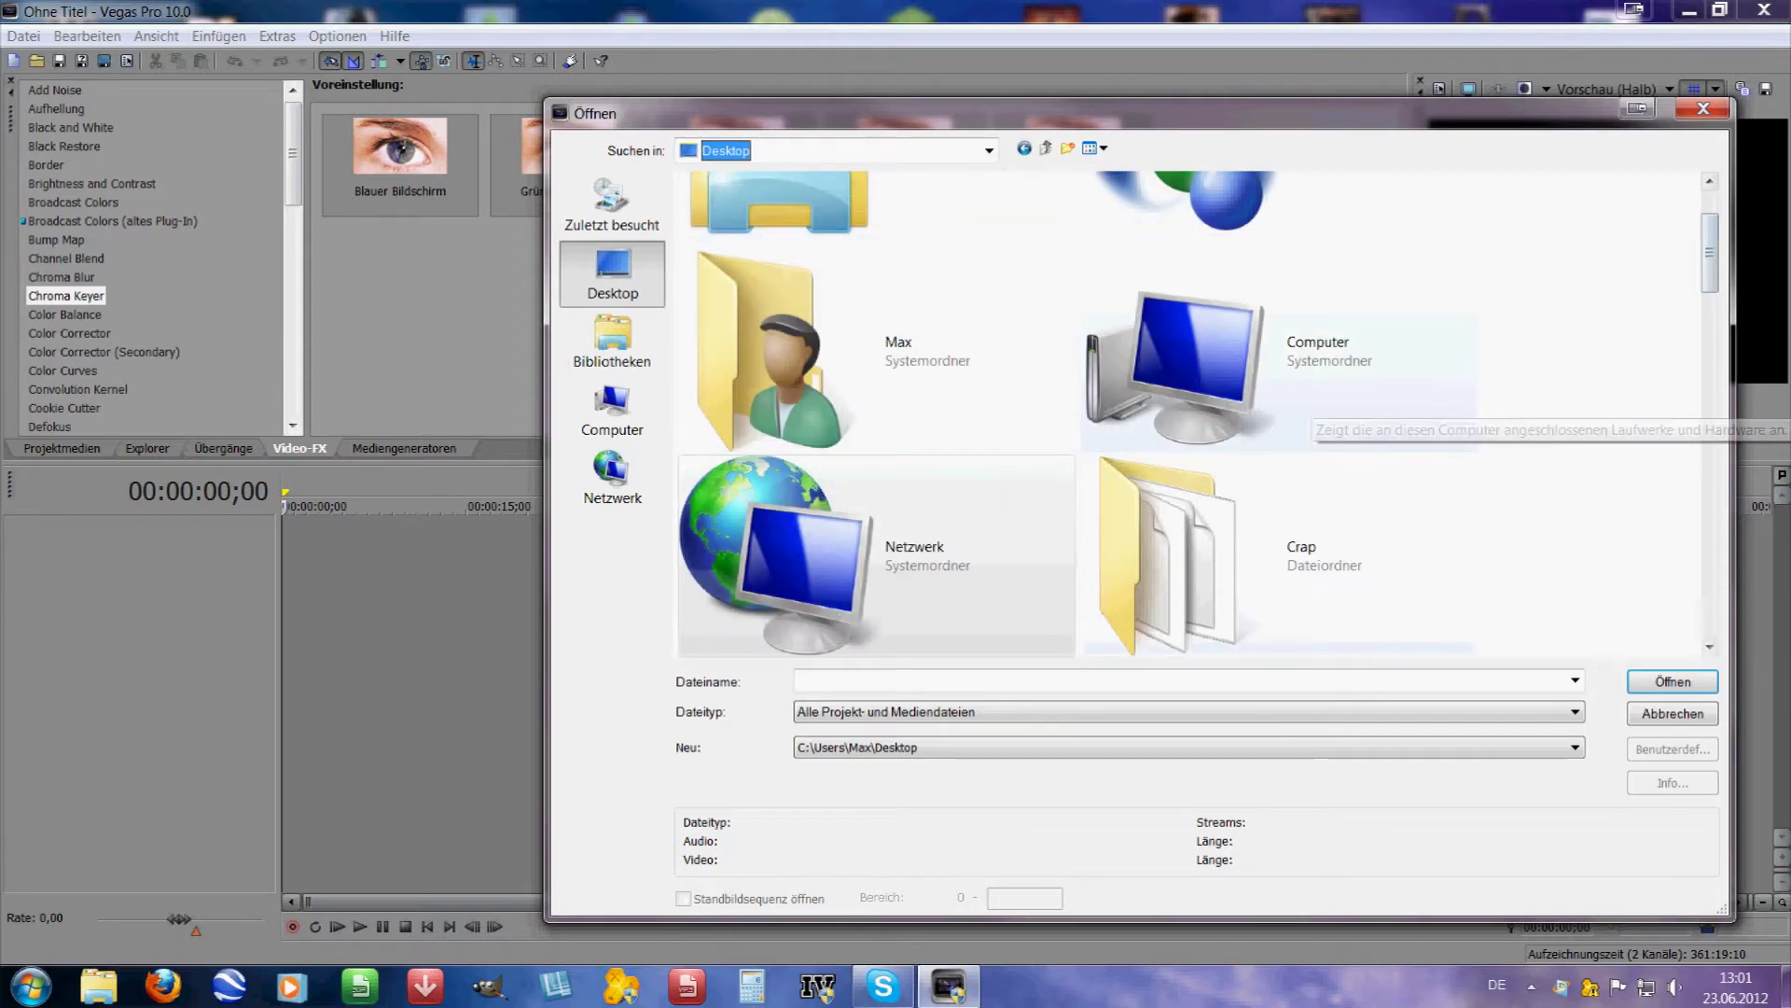
{"action": "scroll", "coordinate": [1198, 414], "scroll_direction": "down", "scroll_amount": 5}
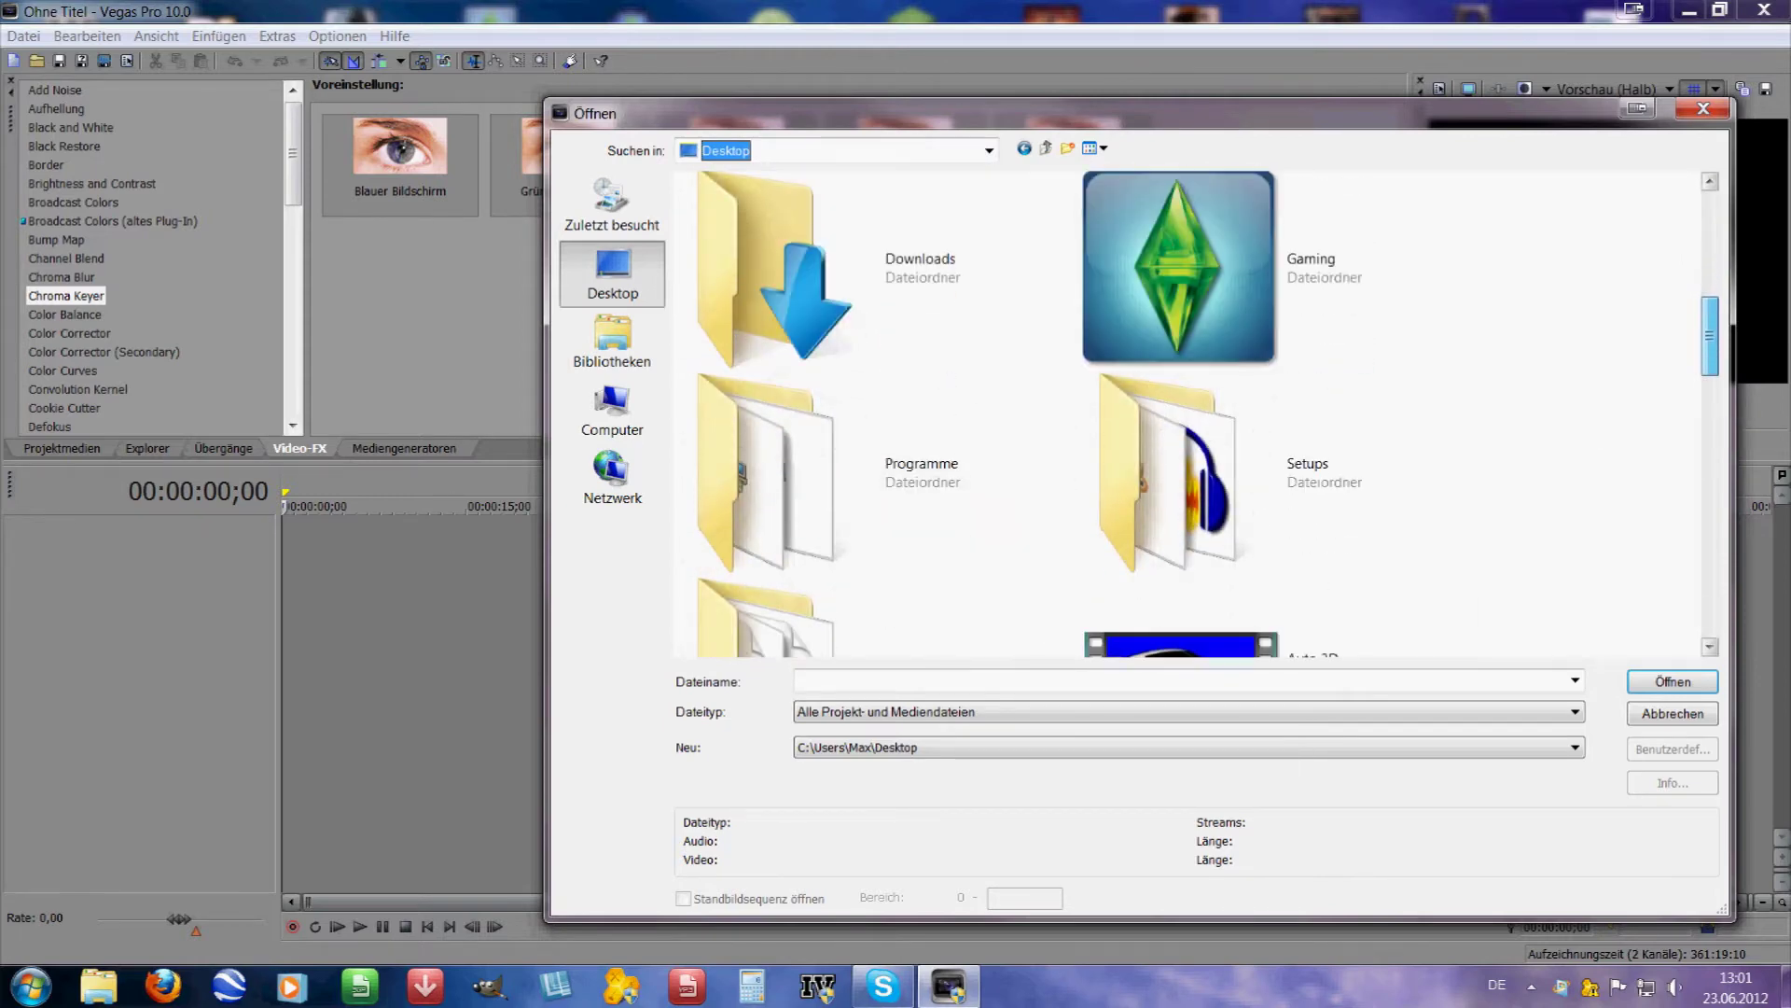
{"action": "scroll", "coordinate": [1199, 414], "scroll_direction": "down", "scroll_amount": 3}
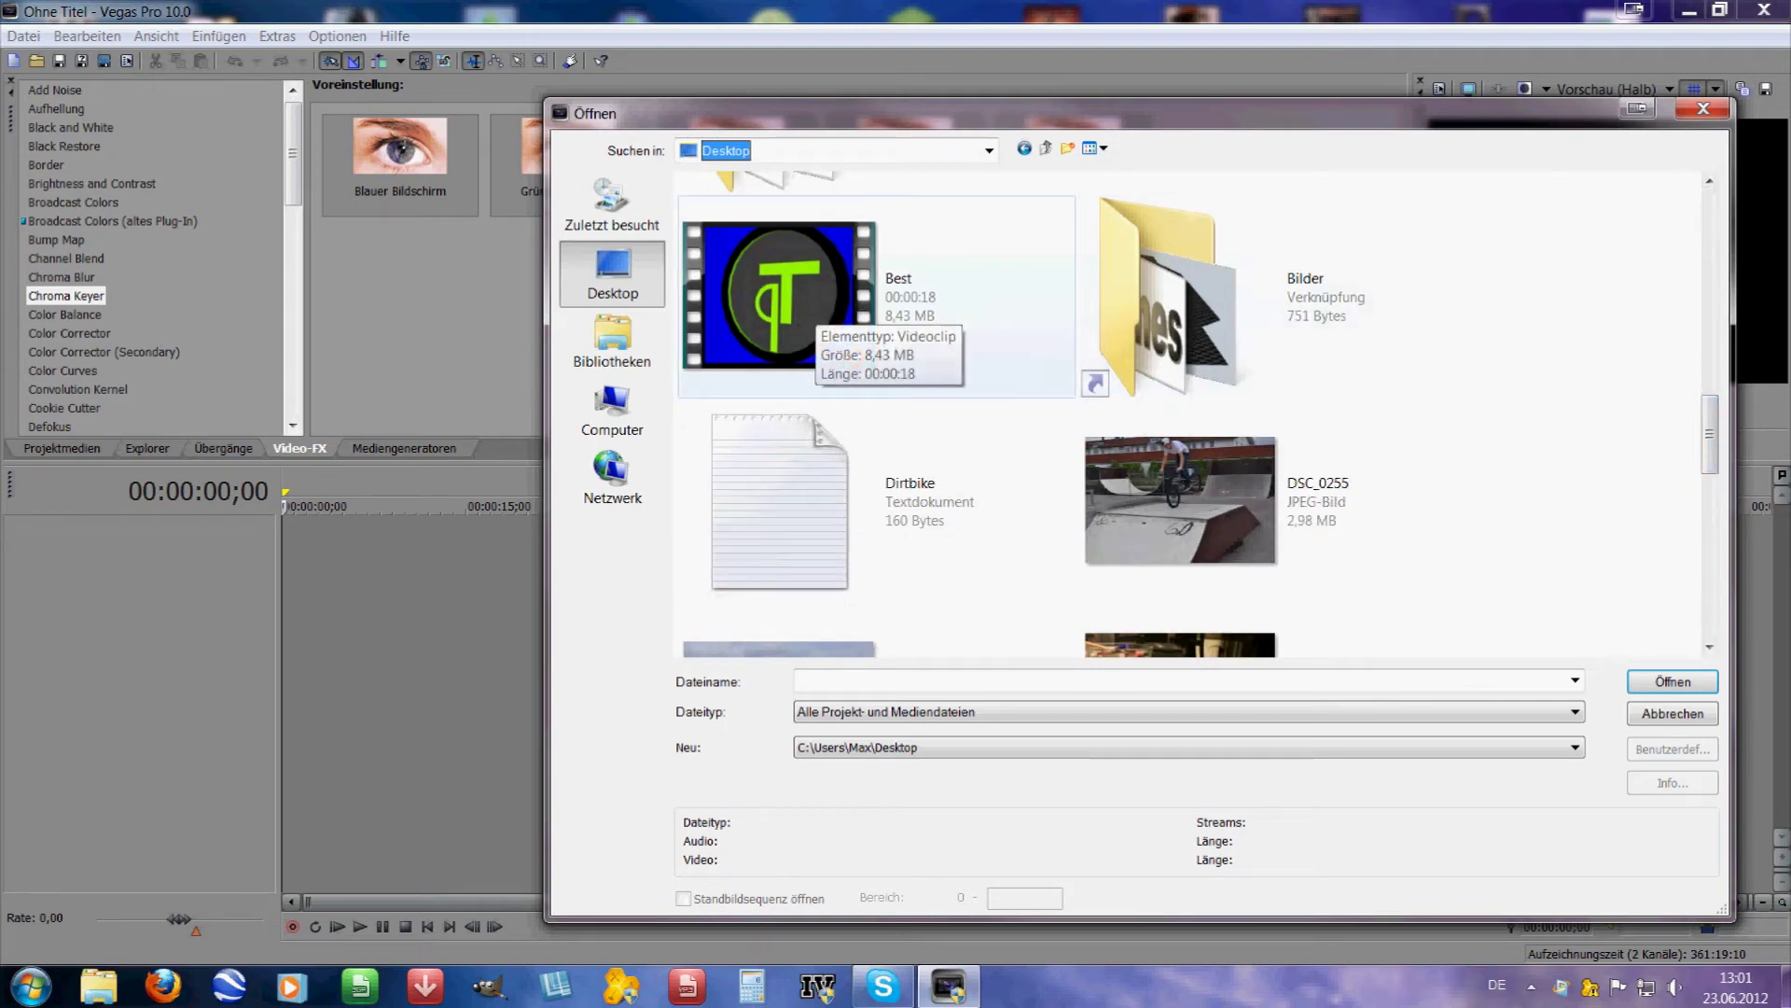
{"action": "scroll", "coordinate": [1198, 414], "scroll_direction": "down", "scroll_amount": 3}
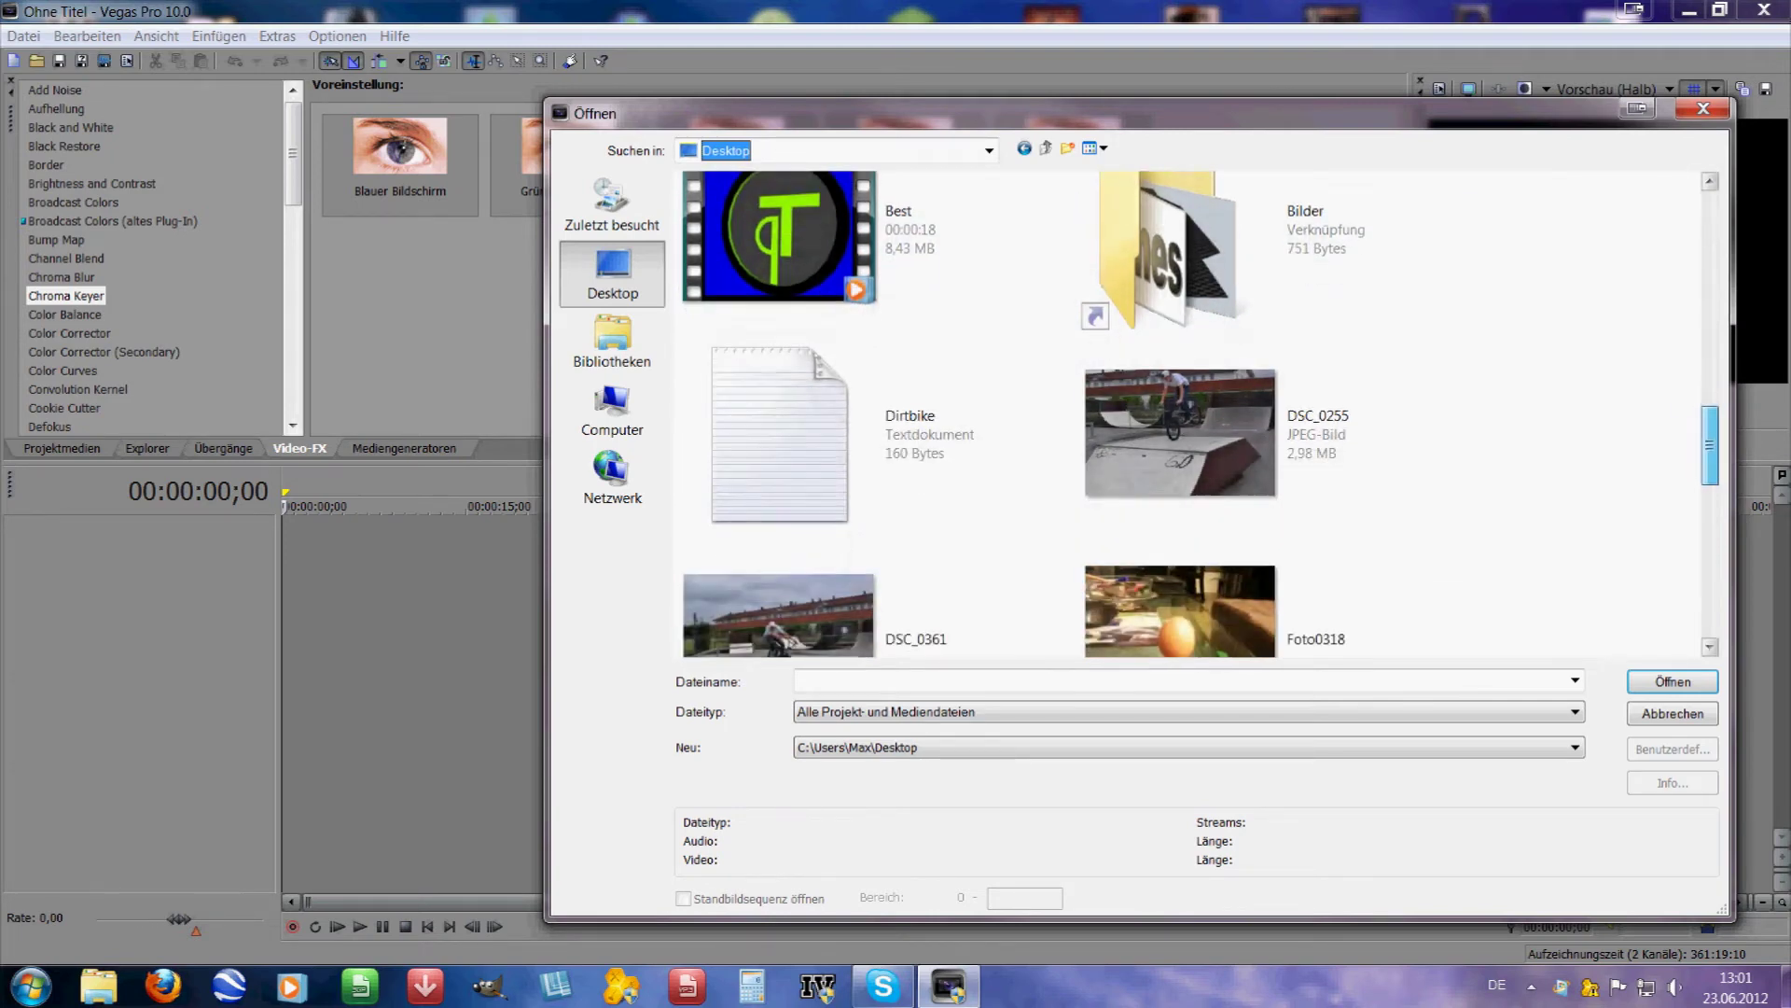
{"action": "scroll", "coordinate": [1198, 415], "scroll_direction": "down", "scroll_amount": 2}
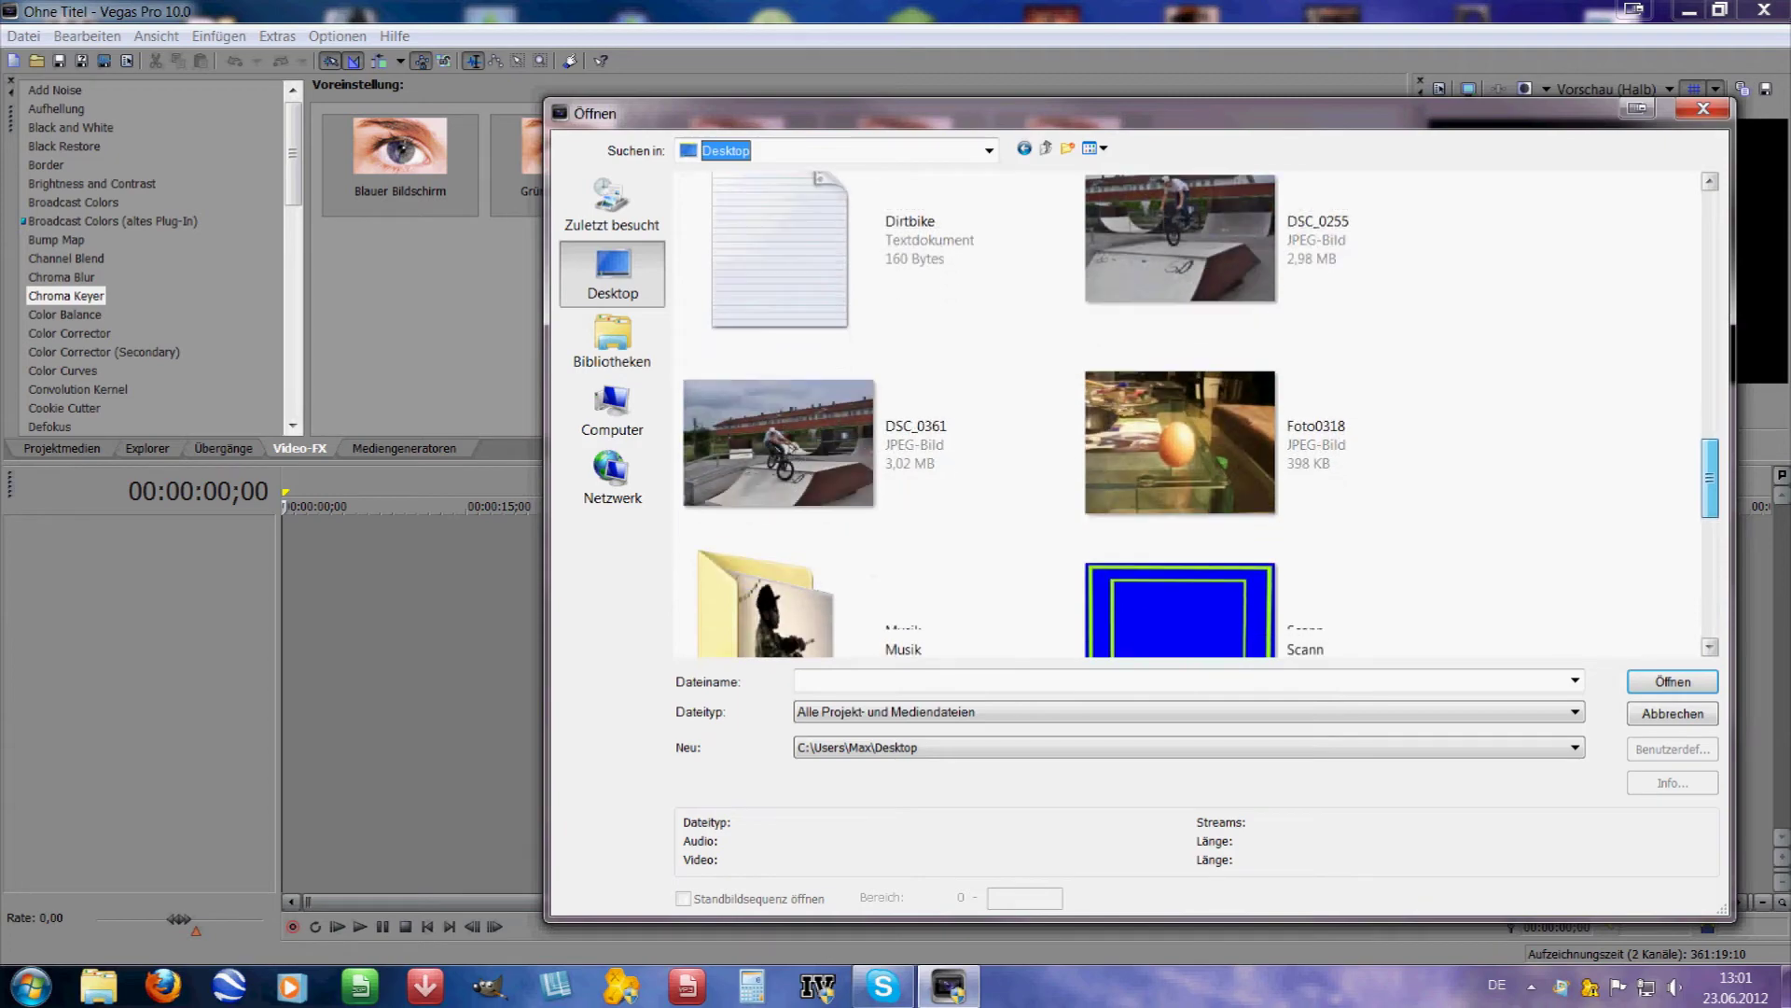
{"action": "scroll", "coordinate": [1199, 414], "scroll_direction": "down", "scroll_amount": 3}
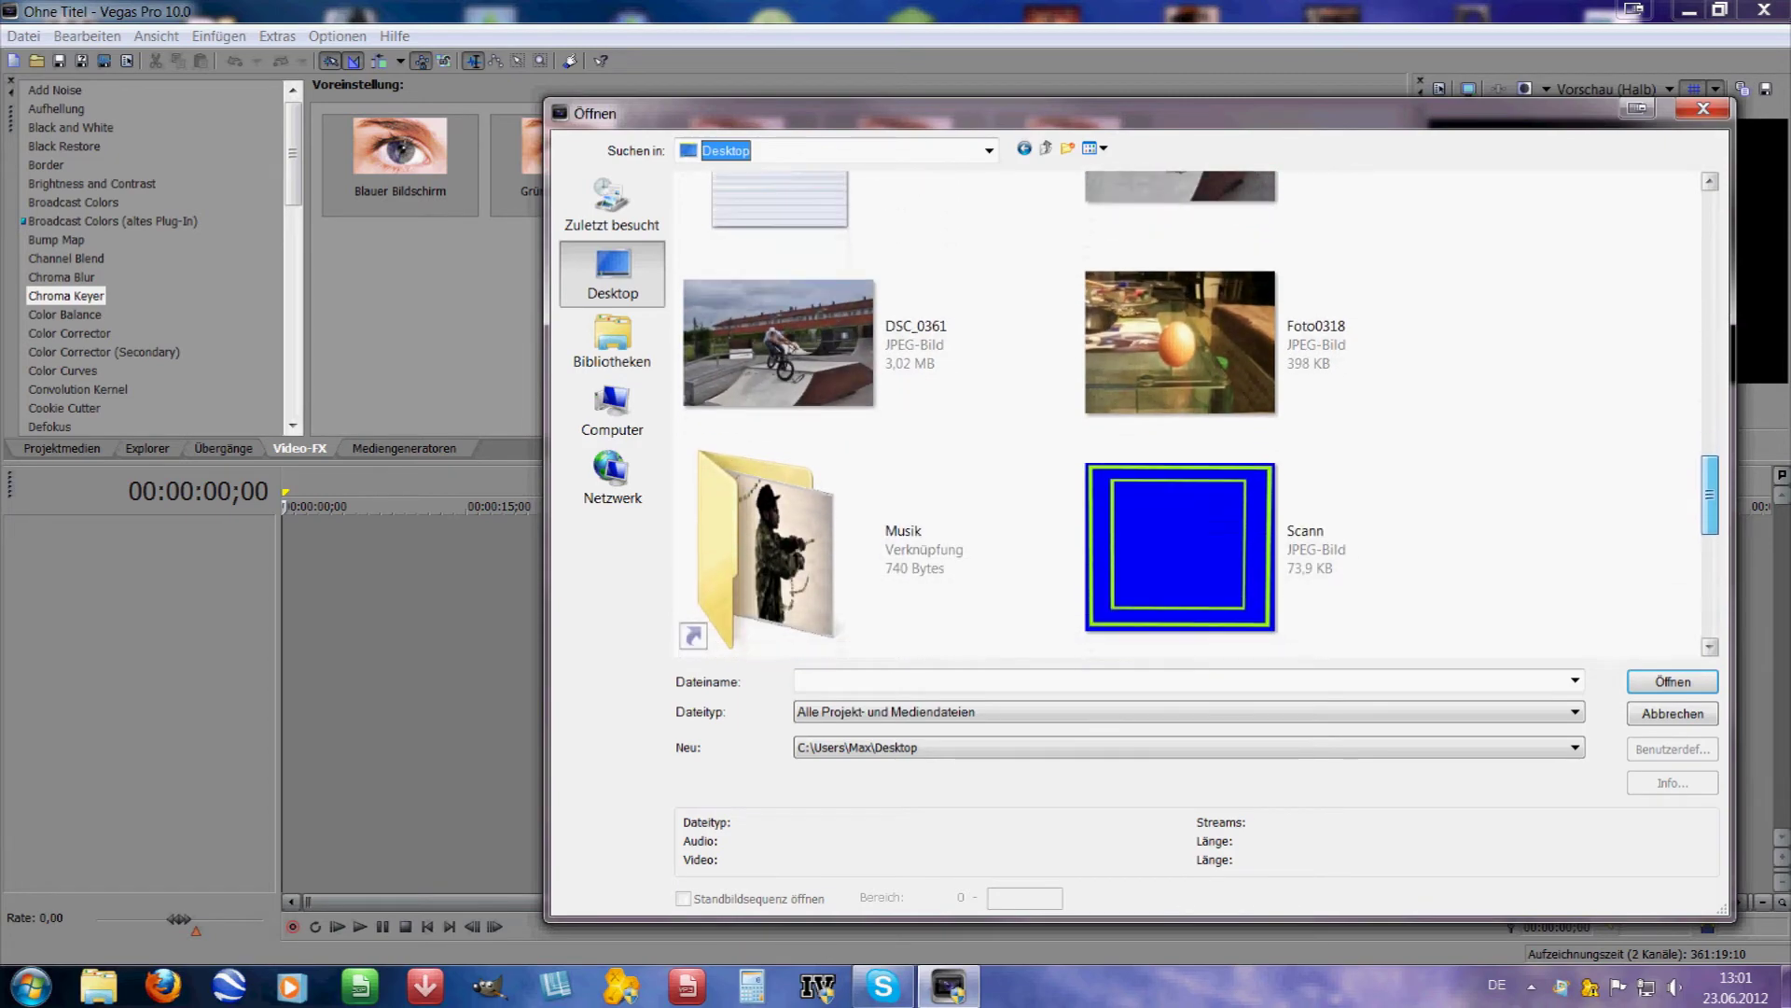
{"action": "scroll", "coordinate": [1199, 415], "scroll_direction": "down", "scroll_amount": 3}
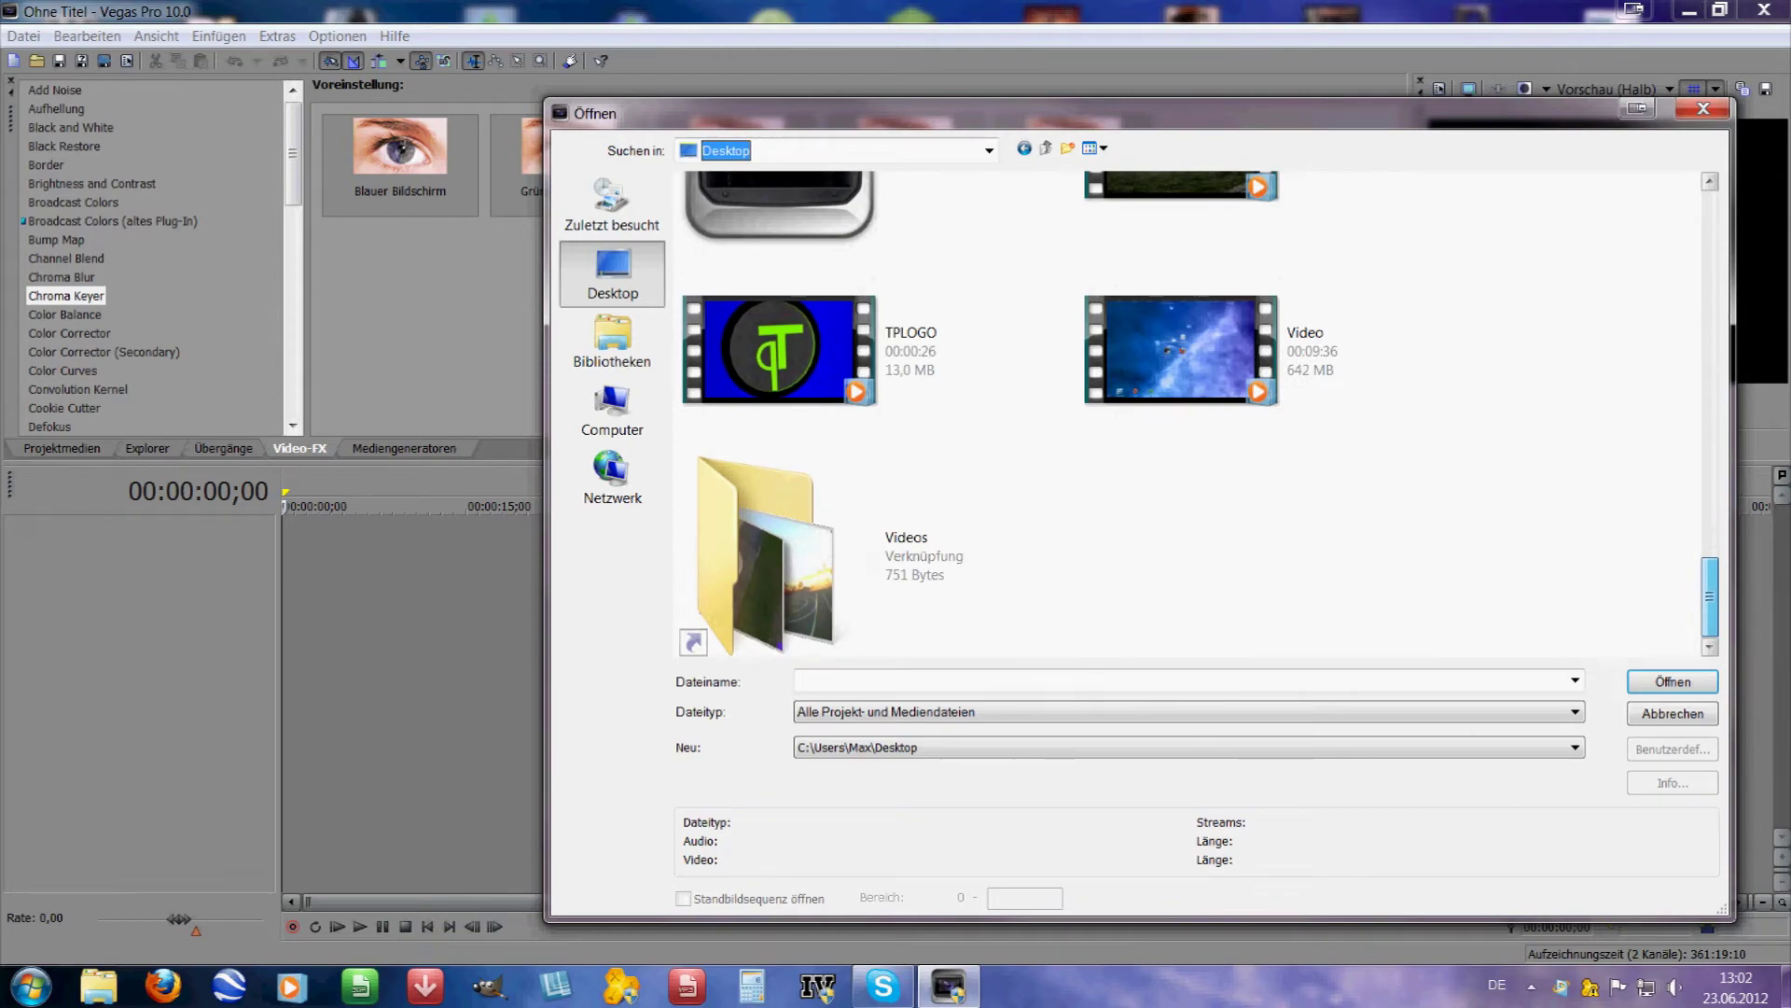
{"action": "scroll", "coordinate": [1198, 414], "scroll_direction": "up", "scroll_amount": 6}
{"action": "scroll", "coordinate": [1250, 374], "scroll_direction": "up", "scroll_amount": 2}
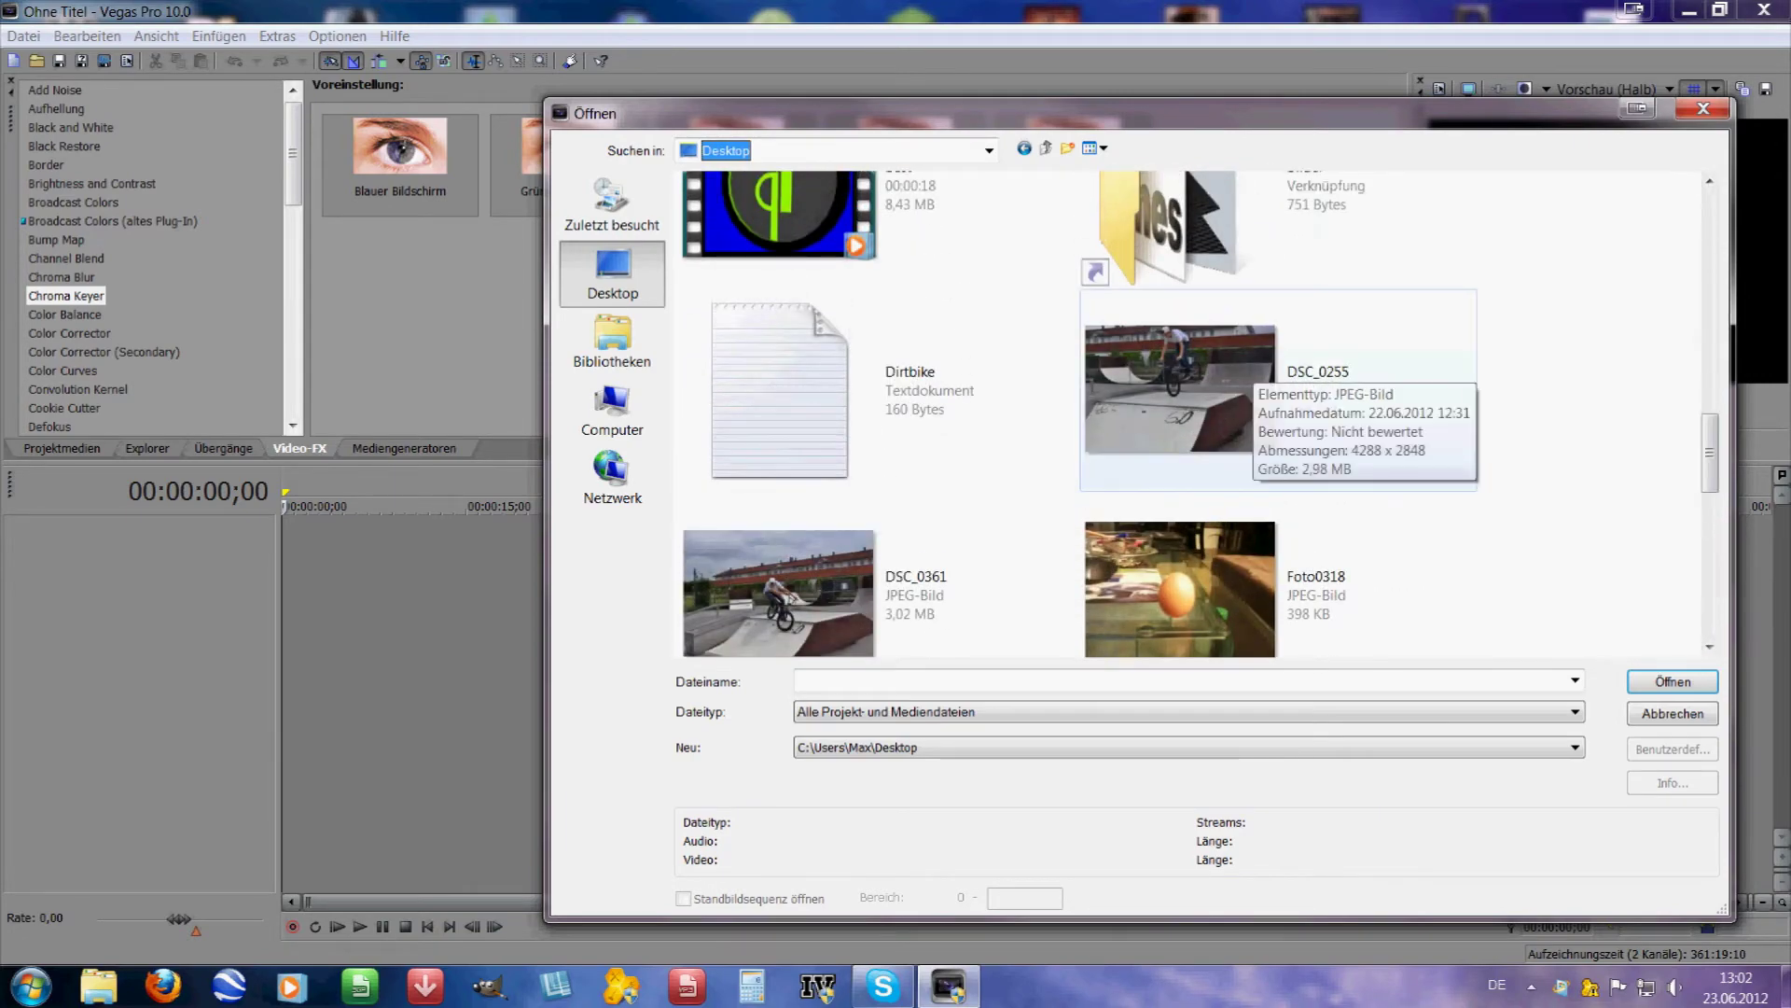
{"action": "scroll", "coordinate": [1198, 414], "scroll_direction": "down", "scroll_amount": 8}
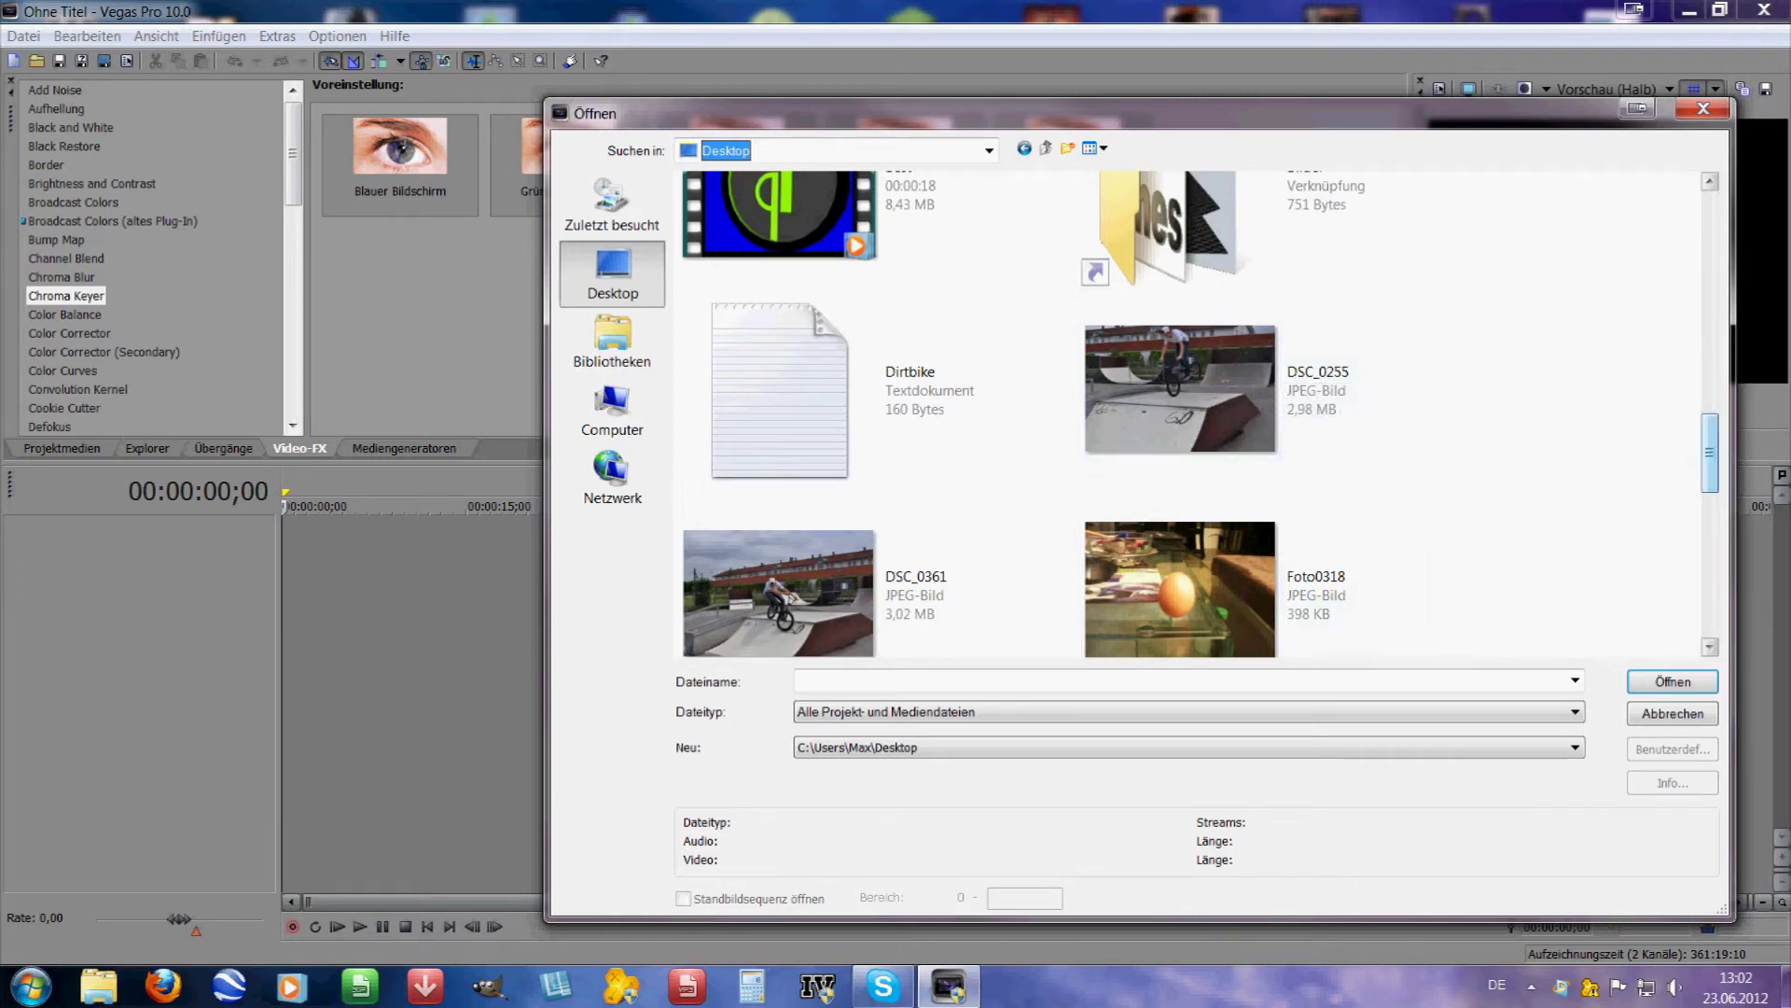
{"action": "left_click", "coordinate": [876, 555]}
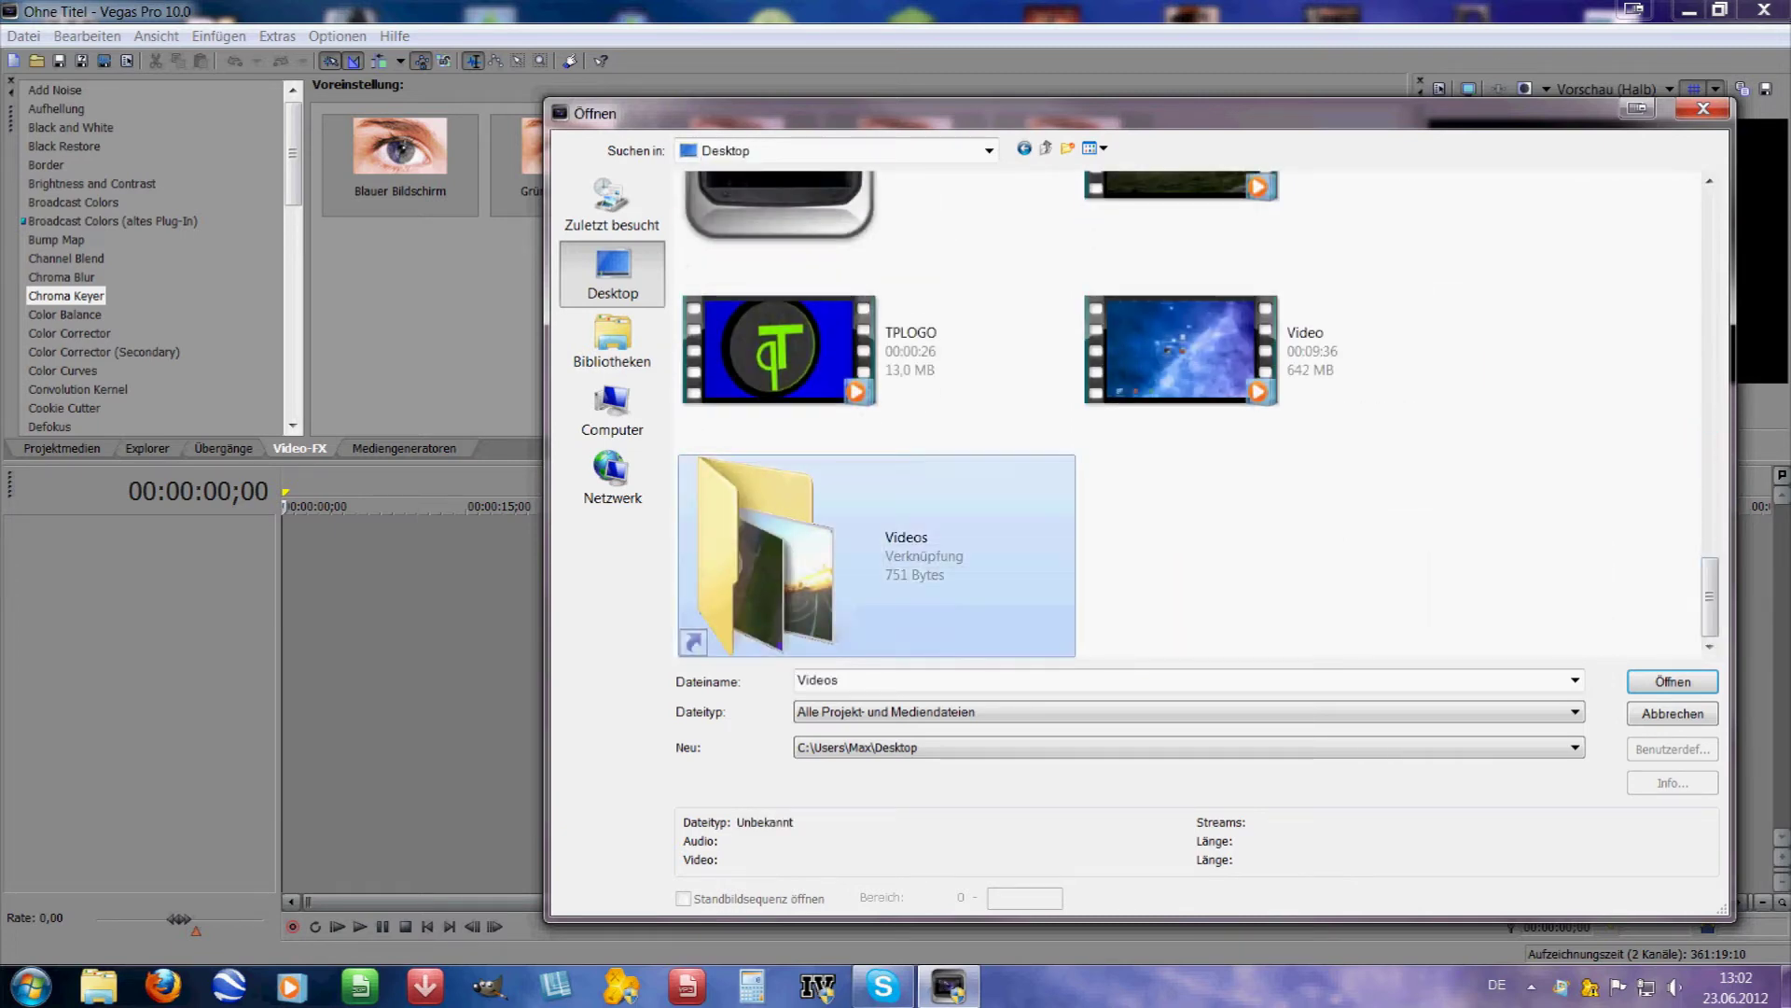
{"action": "double_click", "coordinate": [896, 555]}
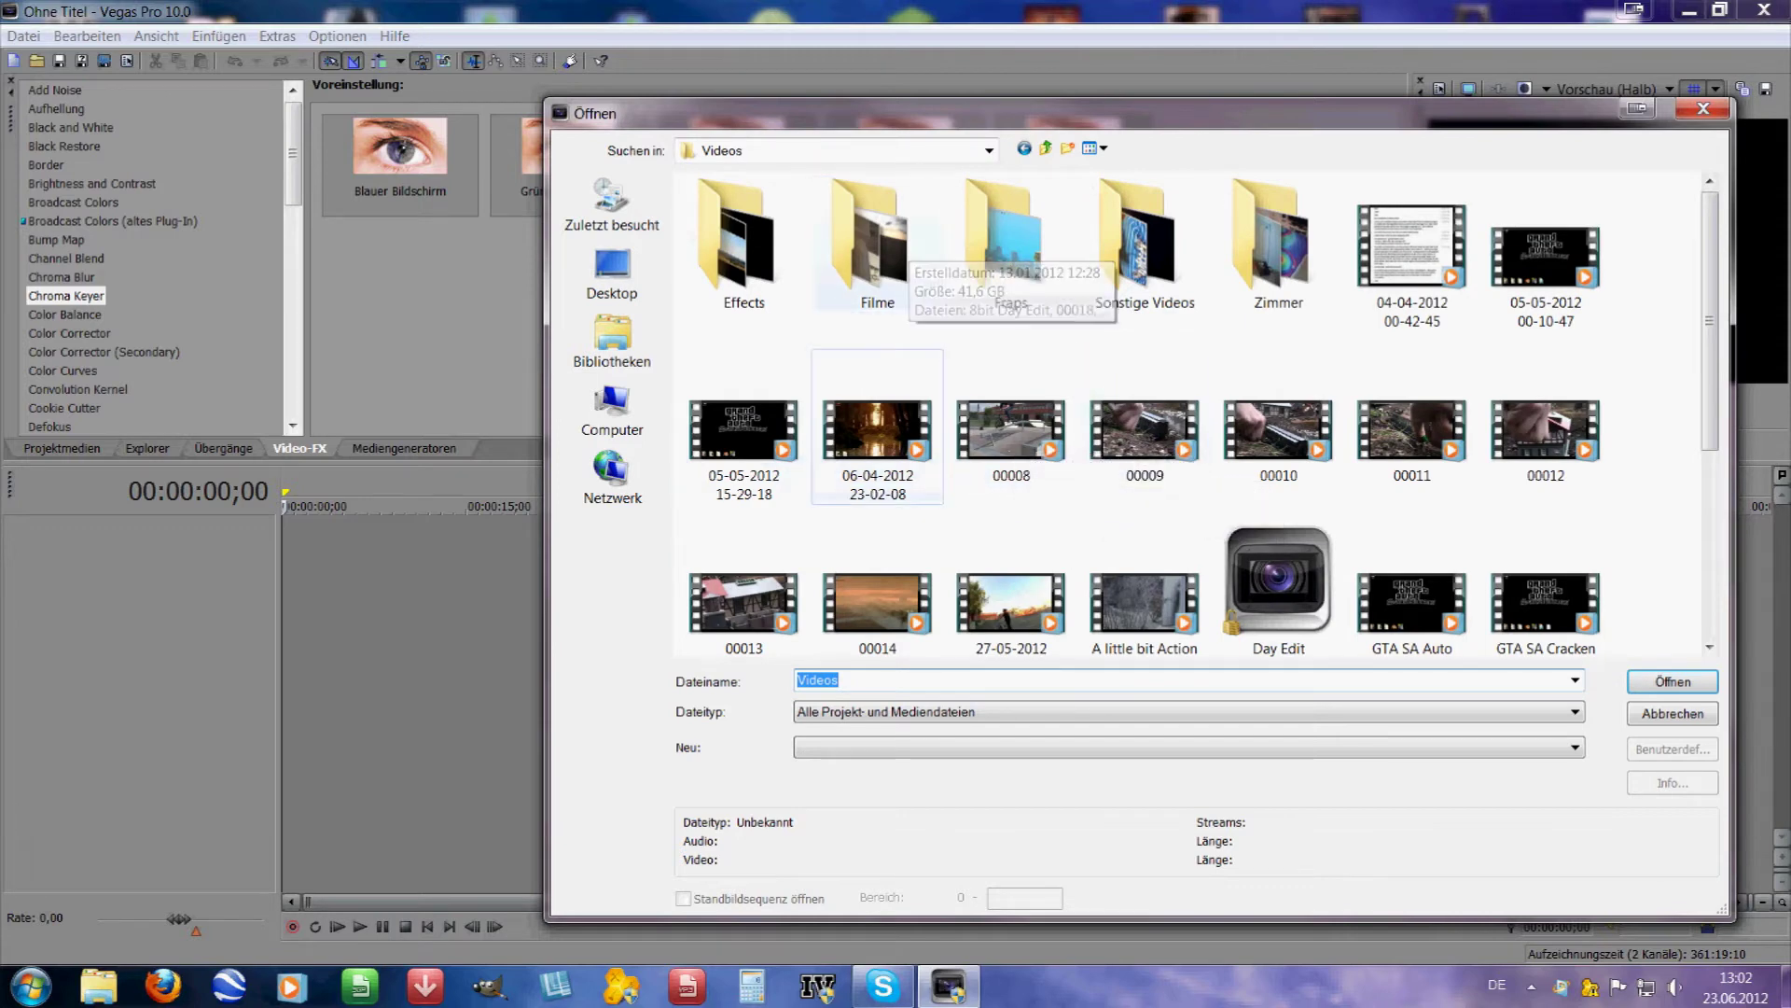
{"action": "double_click", "coordinate": [881, 431]}
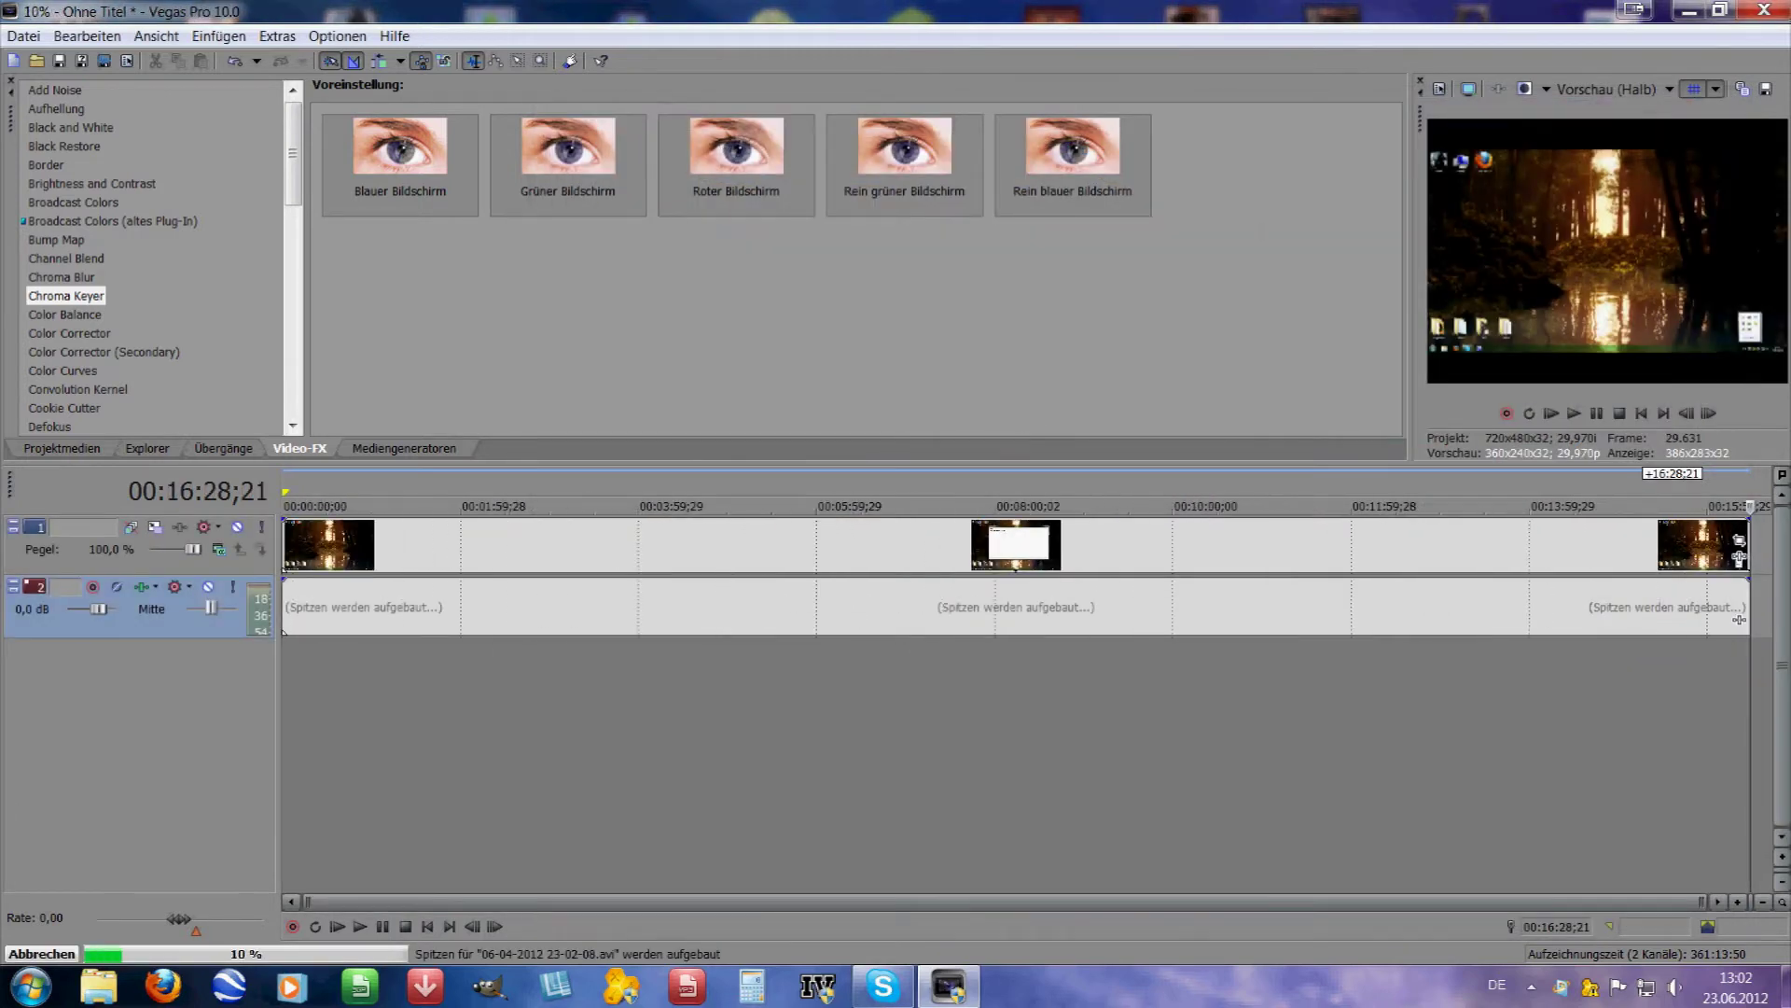
Trim the end of the background video and its audio to a length of about 1 minute 15 seconds.
{"action": "left_click", "coordinate": [370, 507]}
{"action": "left_click_drag", "start_coordinate": [370, 507], "coordinate": [314, 507]}
{"action": "left_click_drag", "start_coordinate": [1740, 558], "coordinate": [383, 556]}
{"action": "scroll", "coordinate": [383, 558], "scroll_direction": "up", "scroll_amount": 3}
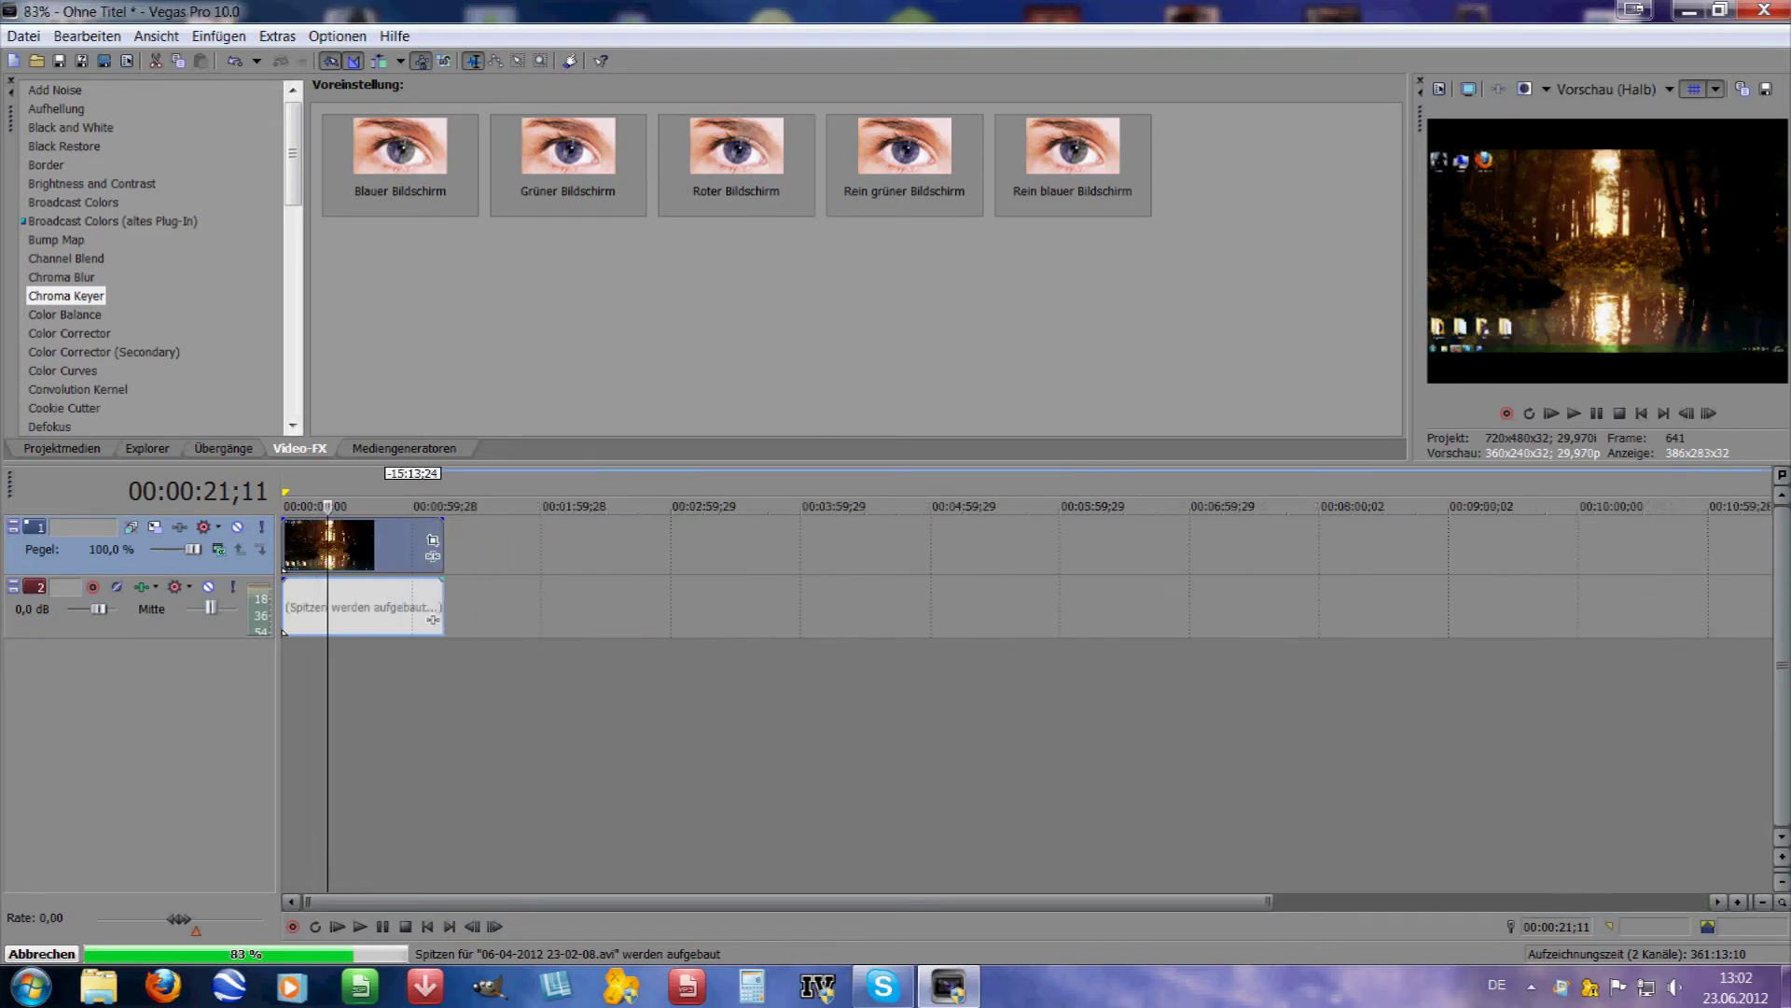
{"action": "left_click", "coordinate": [633, 607]}
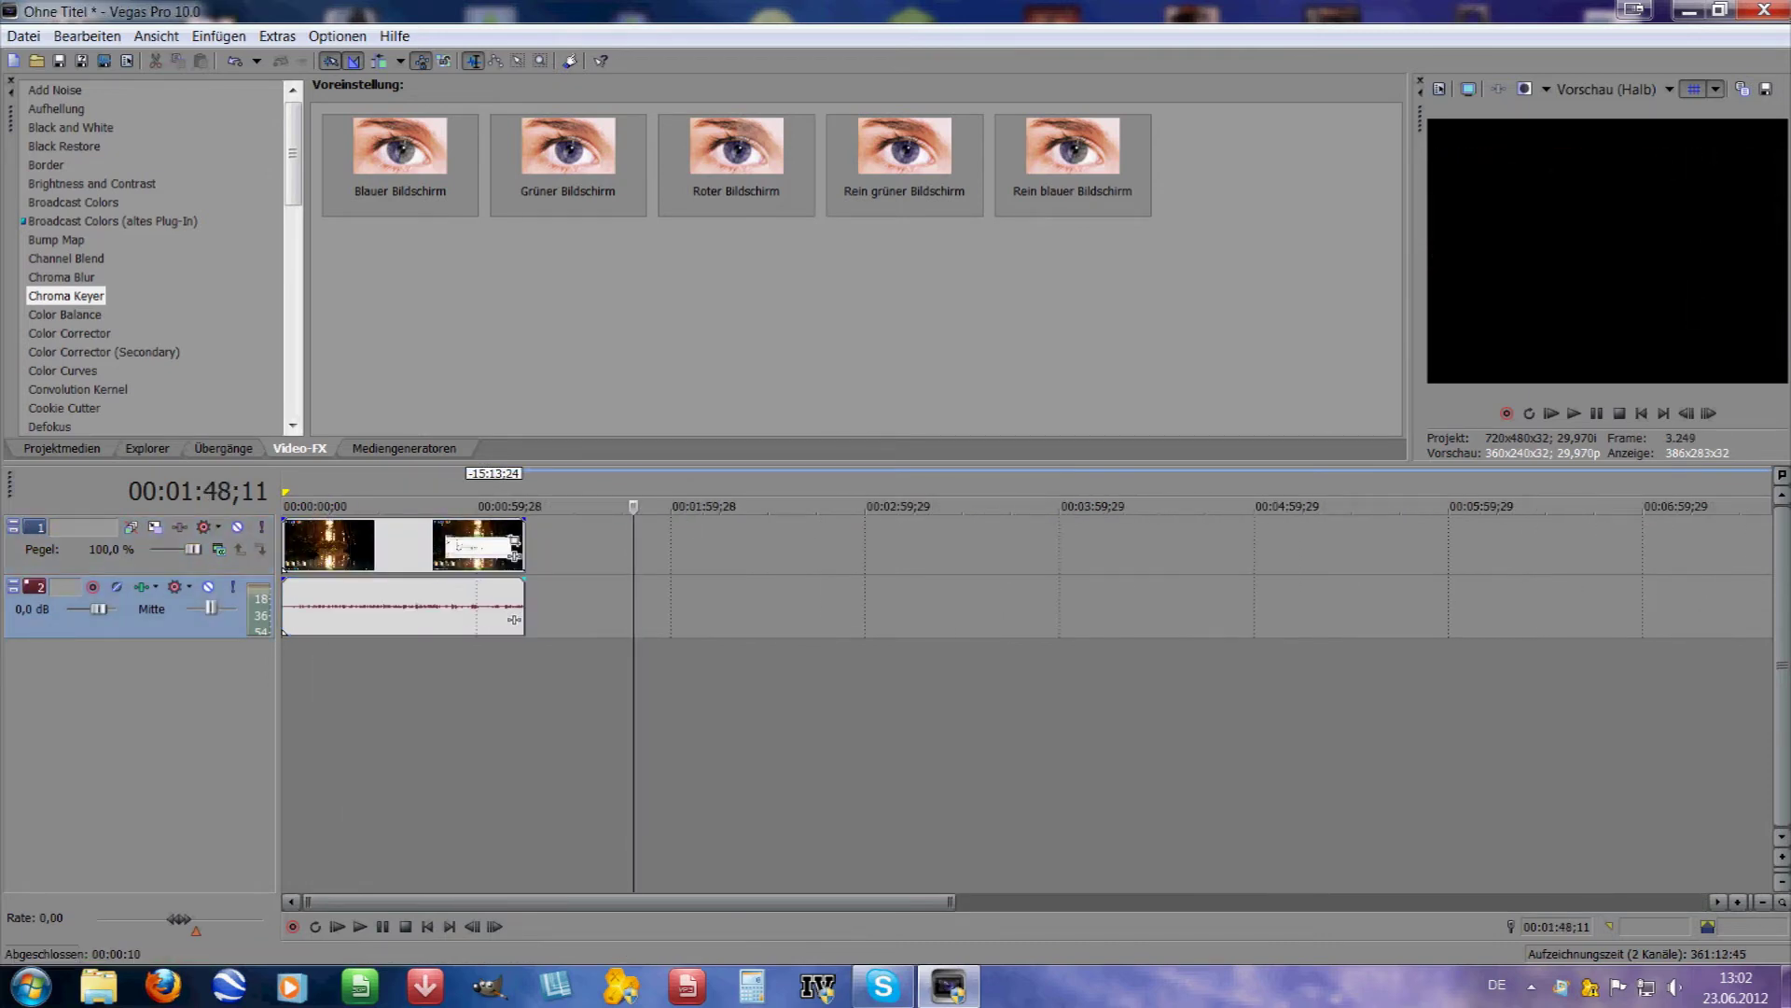
Place the playhead at about 23 seconds and insert an empty video track above the background clip.
{"action": "left_click", "coordinate": [358, 506]}
{"action": "right_click", "coordinate": [649, 571]}
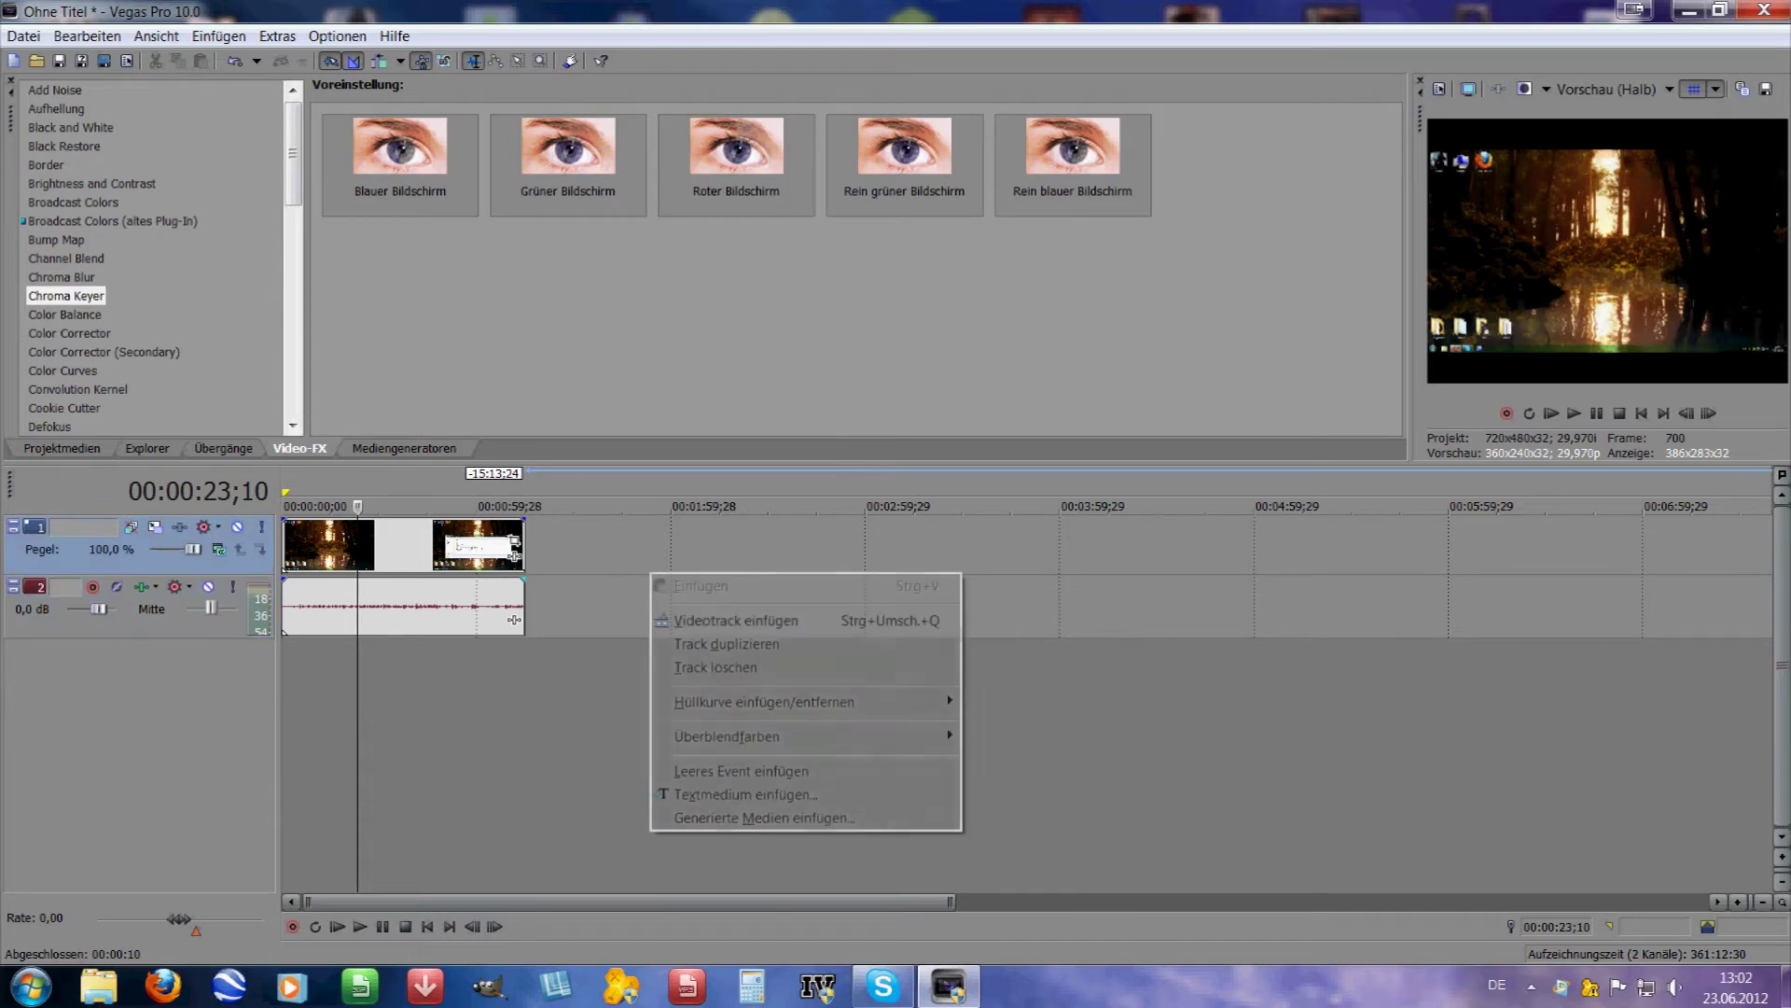
{"action": "right_click", "coordinate": [644, 543]}
{"action": "left_click", "coordinate": [727, 589]}
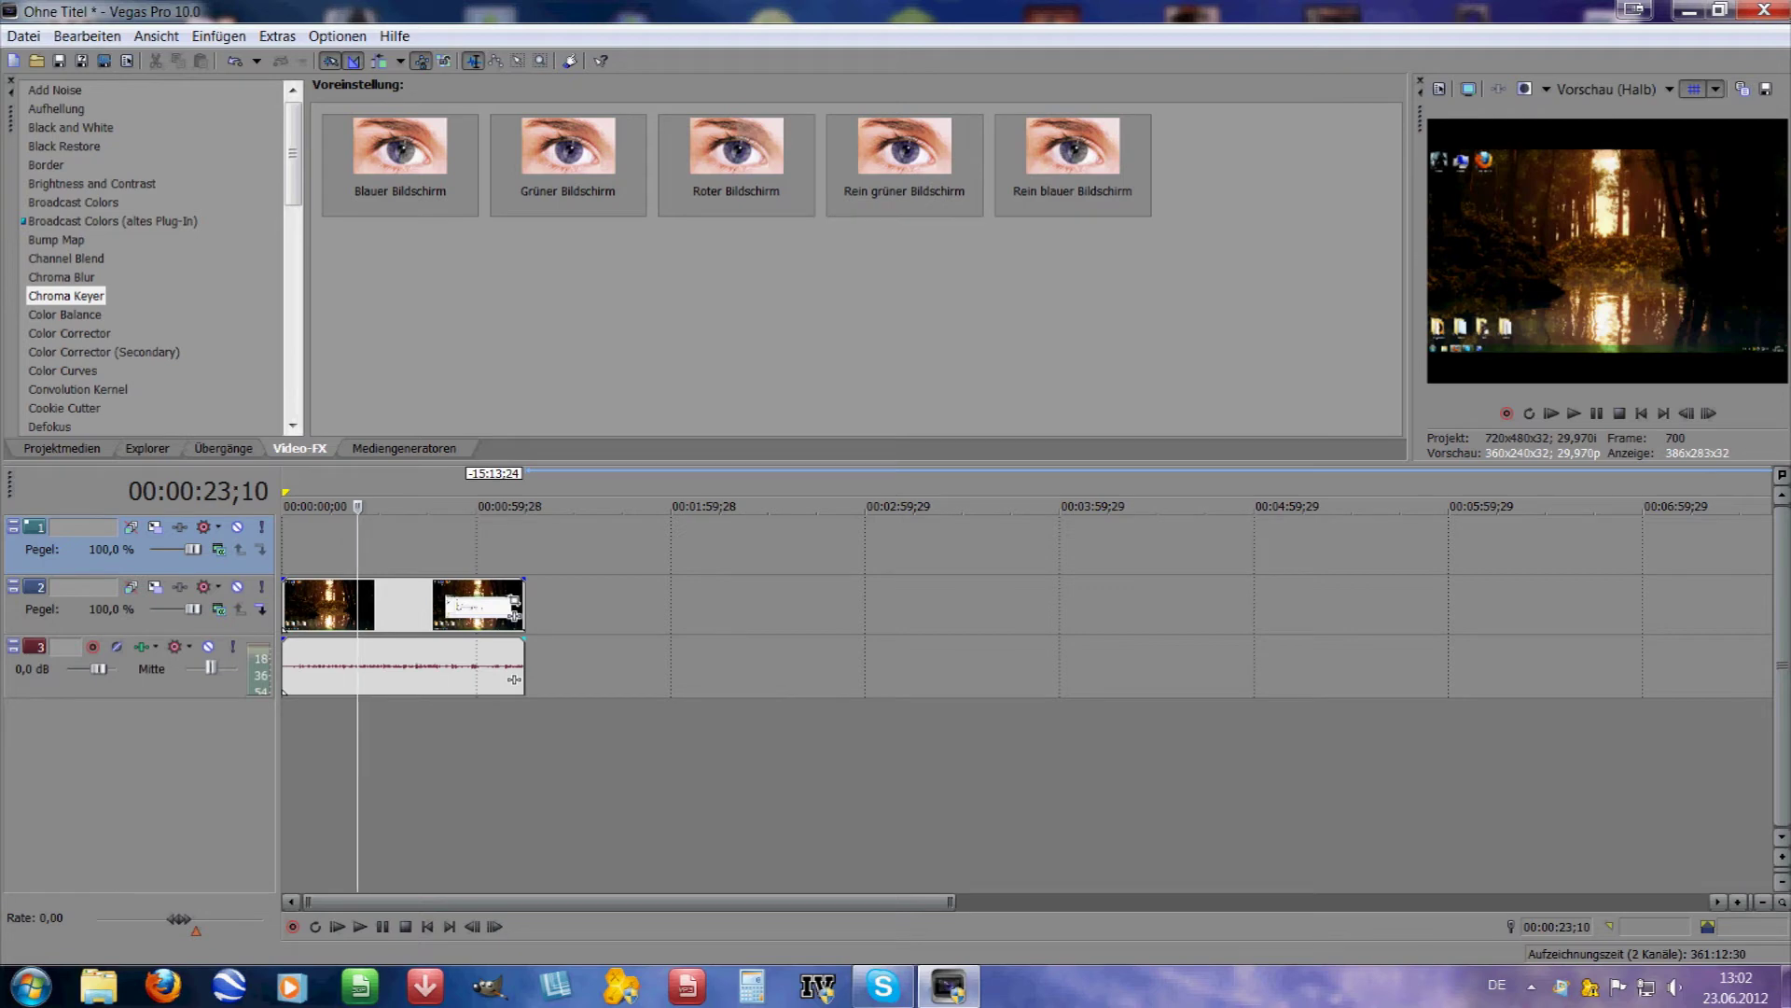
Open the Auto 3D video from the Desktop onto the new track and shift it slightly earlier.
{"action": "left_click", "coordinate": [37, 60]}
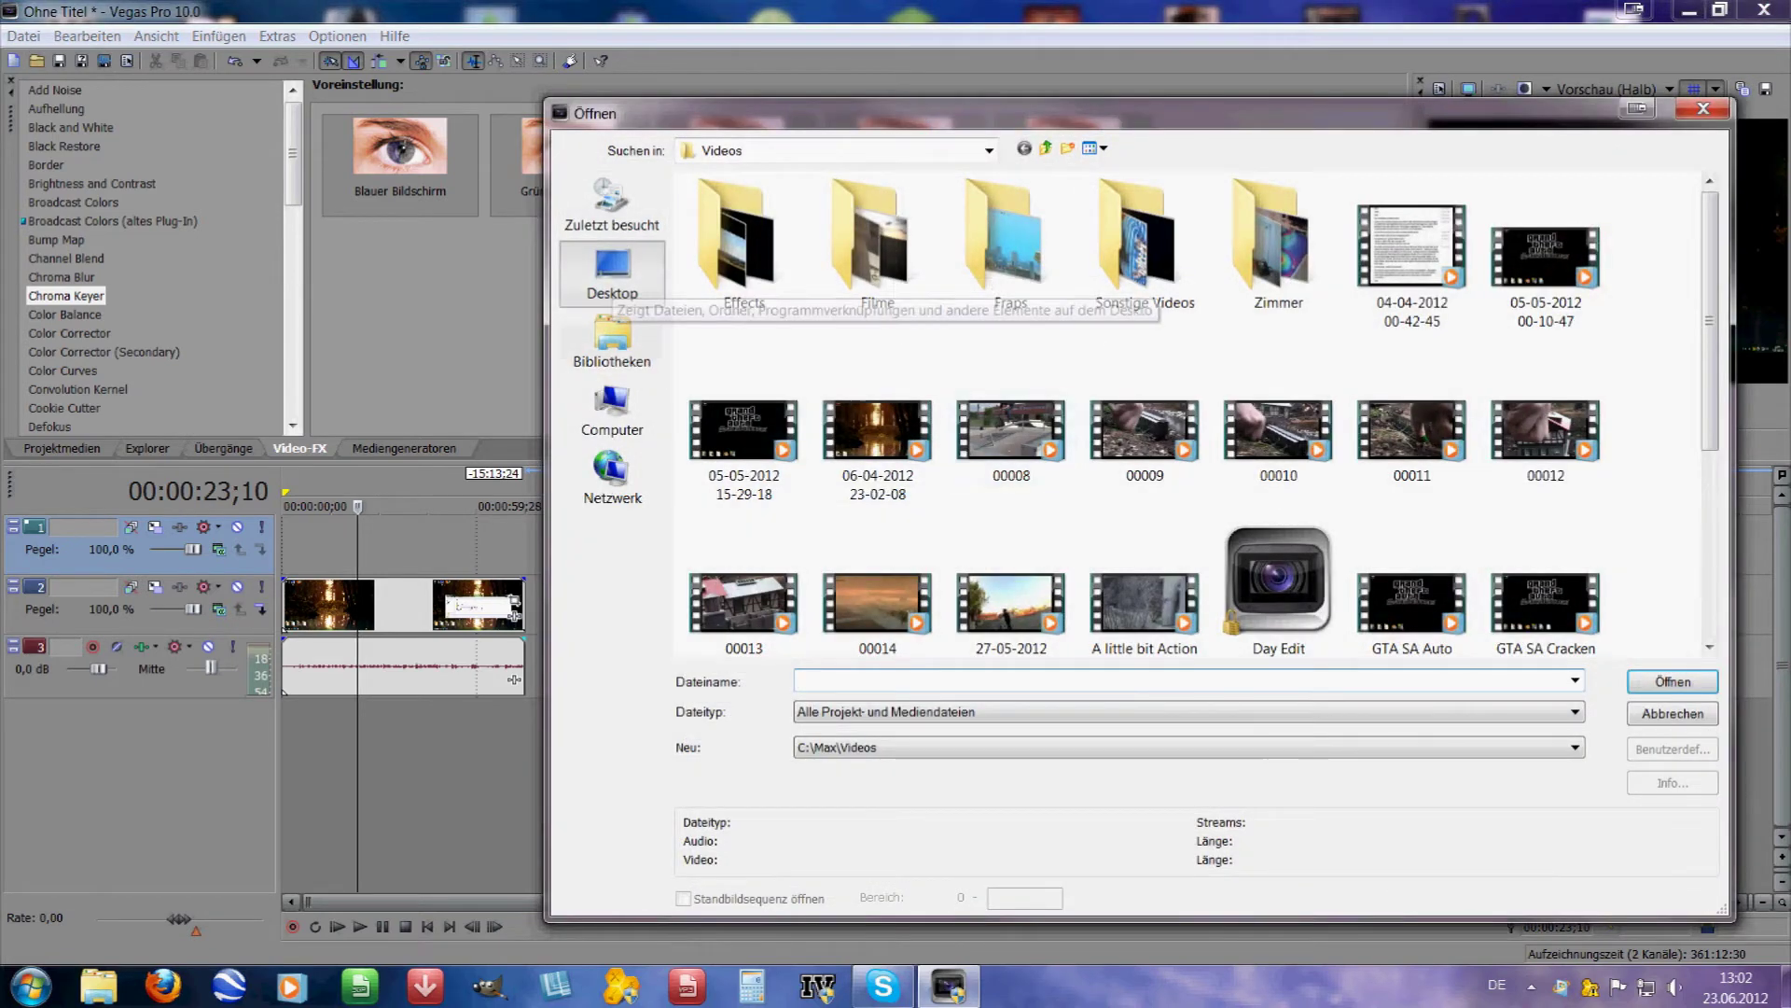
{"action": "left_click", "coordinate": [612, 271]}
{"action": "left_click_drag", "start_coordinate": [1709, 230], "coordinate": [1709, 375]}
{"action": "left_click", "coordinate": [1260, 442]}
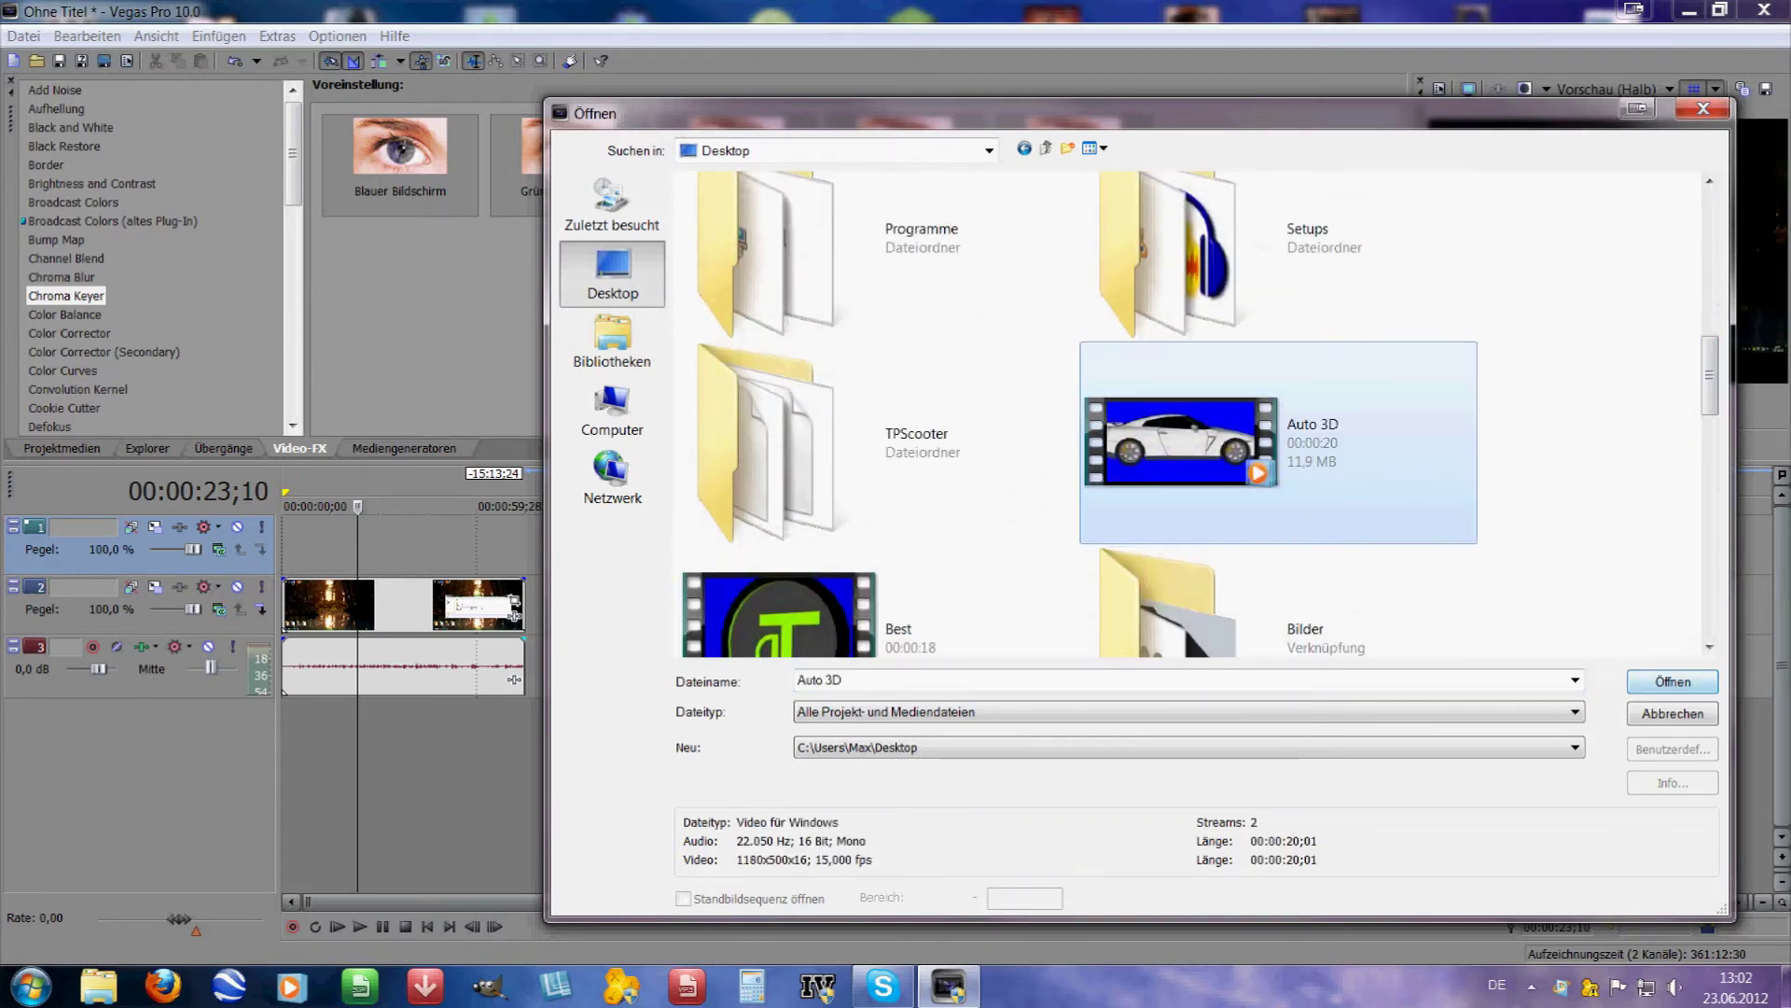
{"action": "left_click", "coordinate": [1672, 681]}
{"action": "mouse_move", "coordinate": [392, 546]}
{"action": "left_mouse_down"}
{"action": "mouse_move", "coordinate": [462, 545]}
{"action": "mouse_move", "coordinate": [384, 546]}
{"action": "left_mouse_up"}
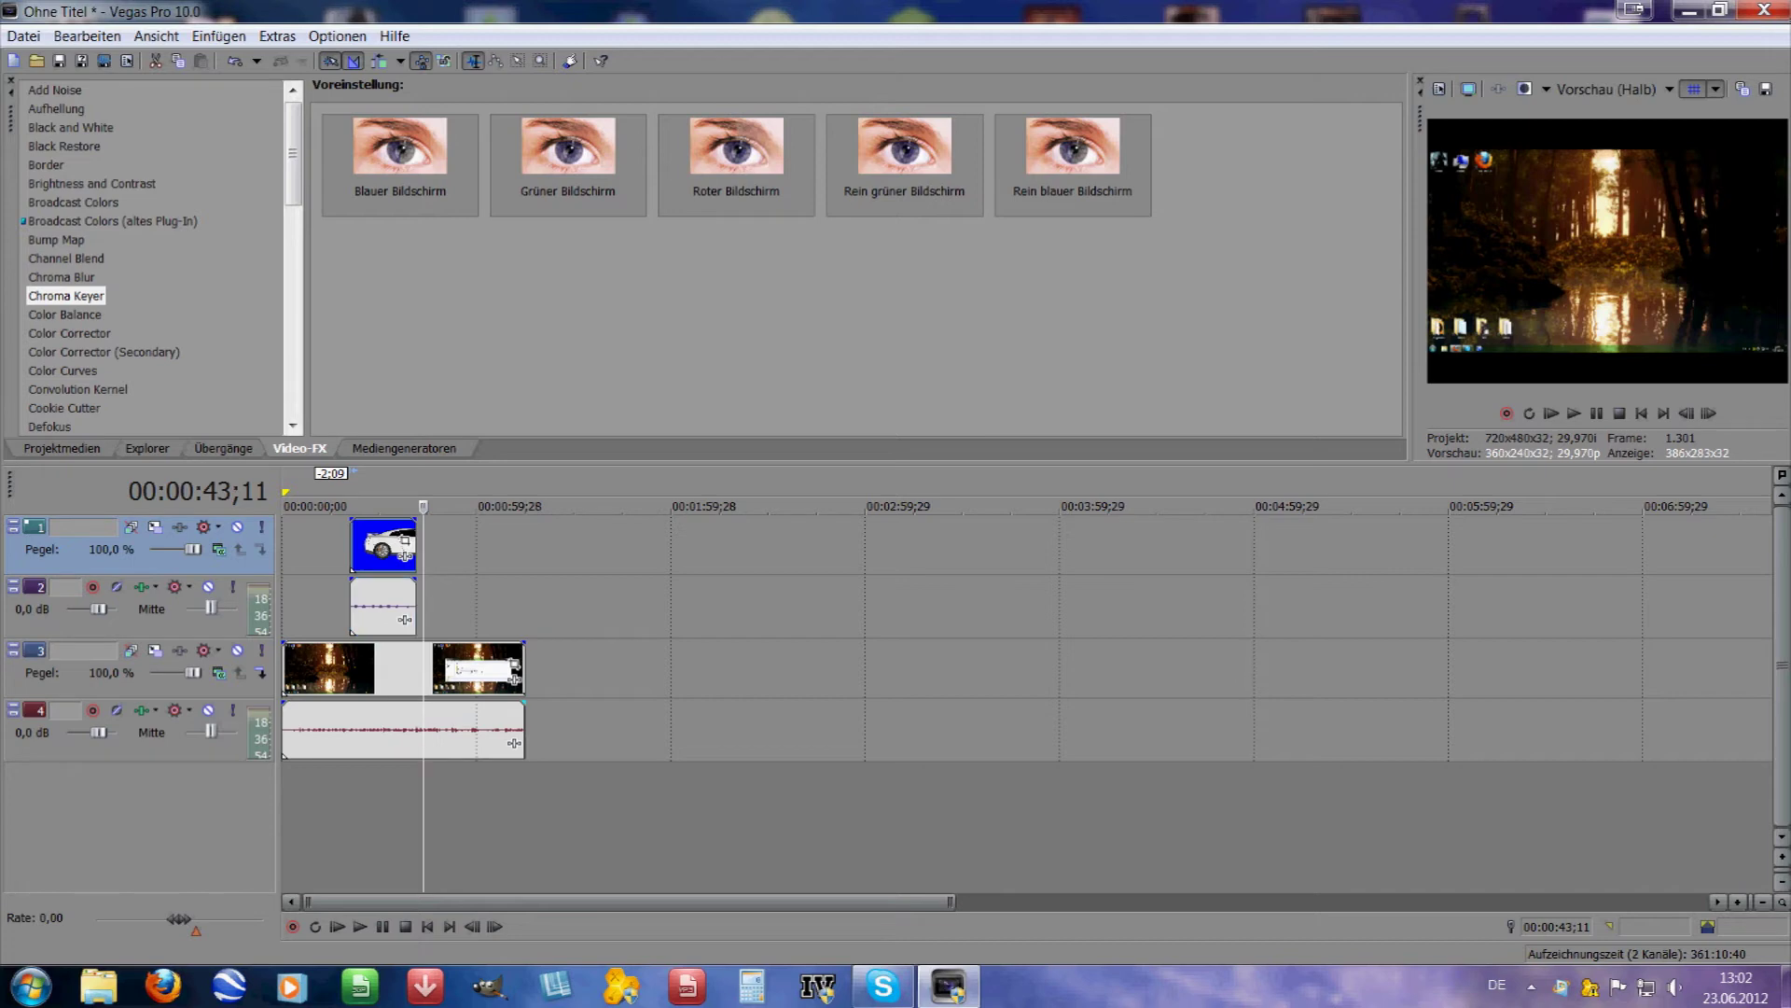
Delete the Auto 3D clip's audio and remove its emptied audio track.
{"action": "left_click", "coordinate": [371, 606]}
{"action": "left_click", "coordinate": [390, 546]}
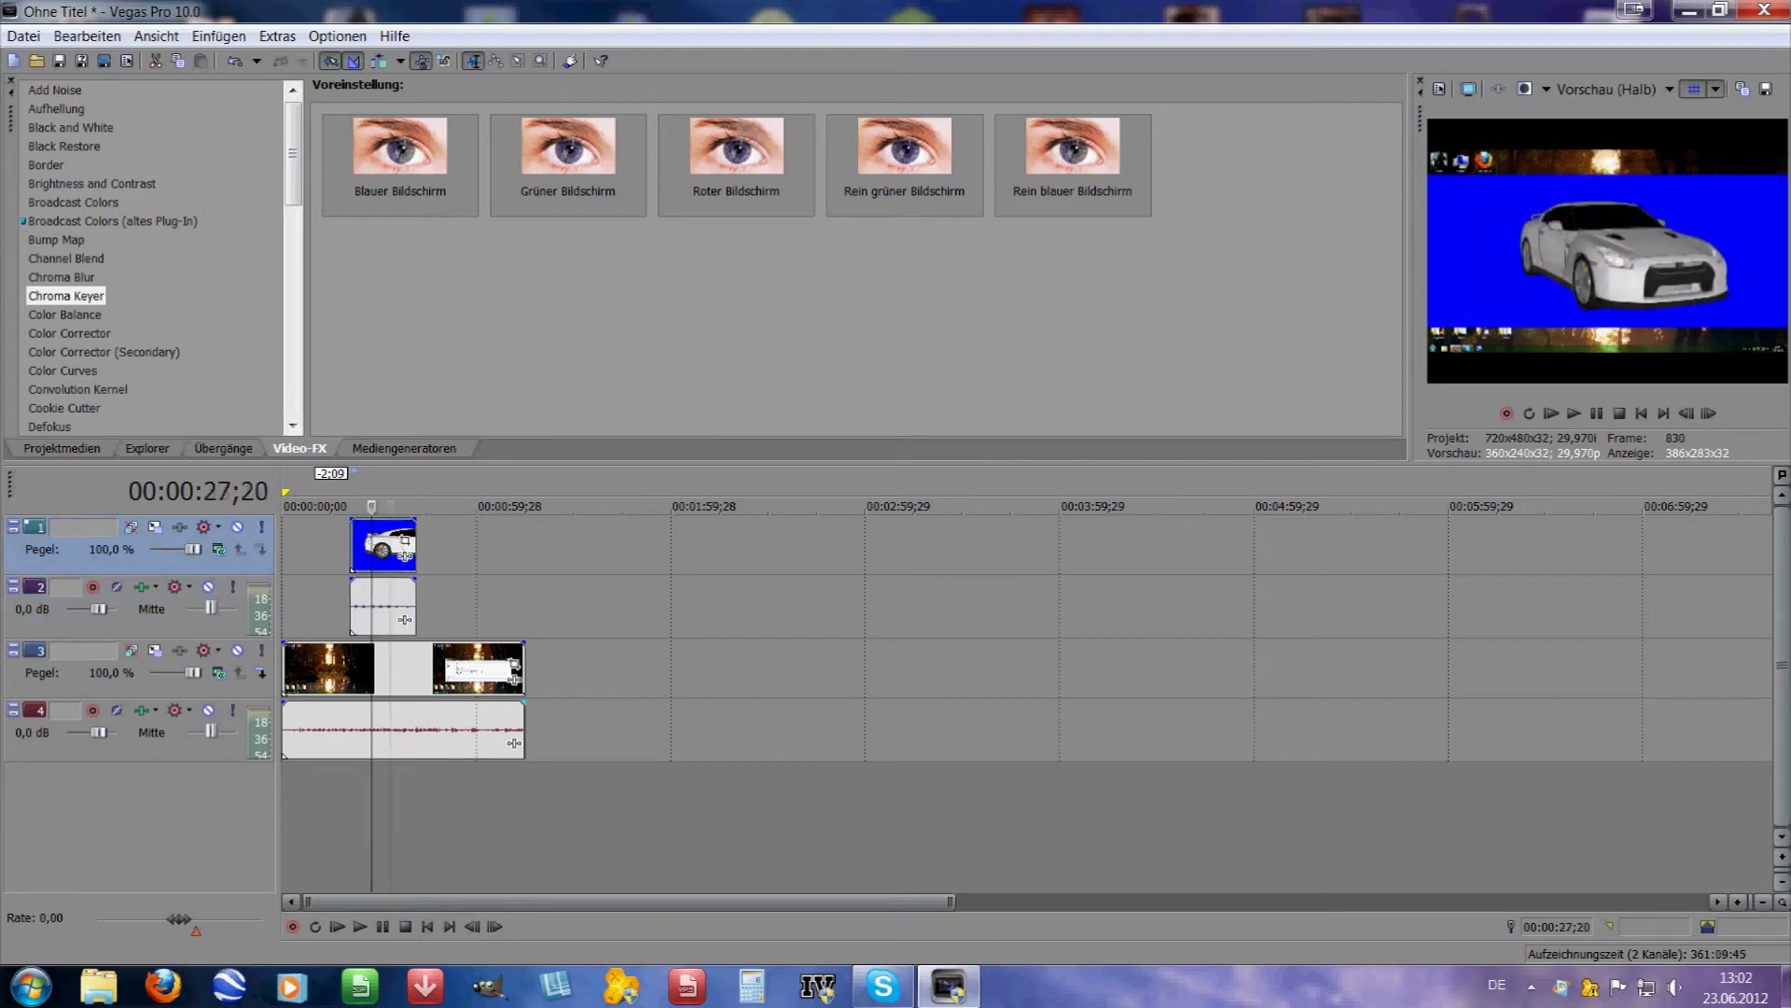
{"action": "left_click", "coordinate": [374, 607]}
{"action": "key", "text": "Delete"}
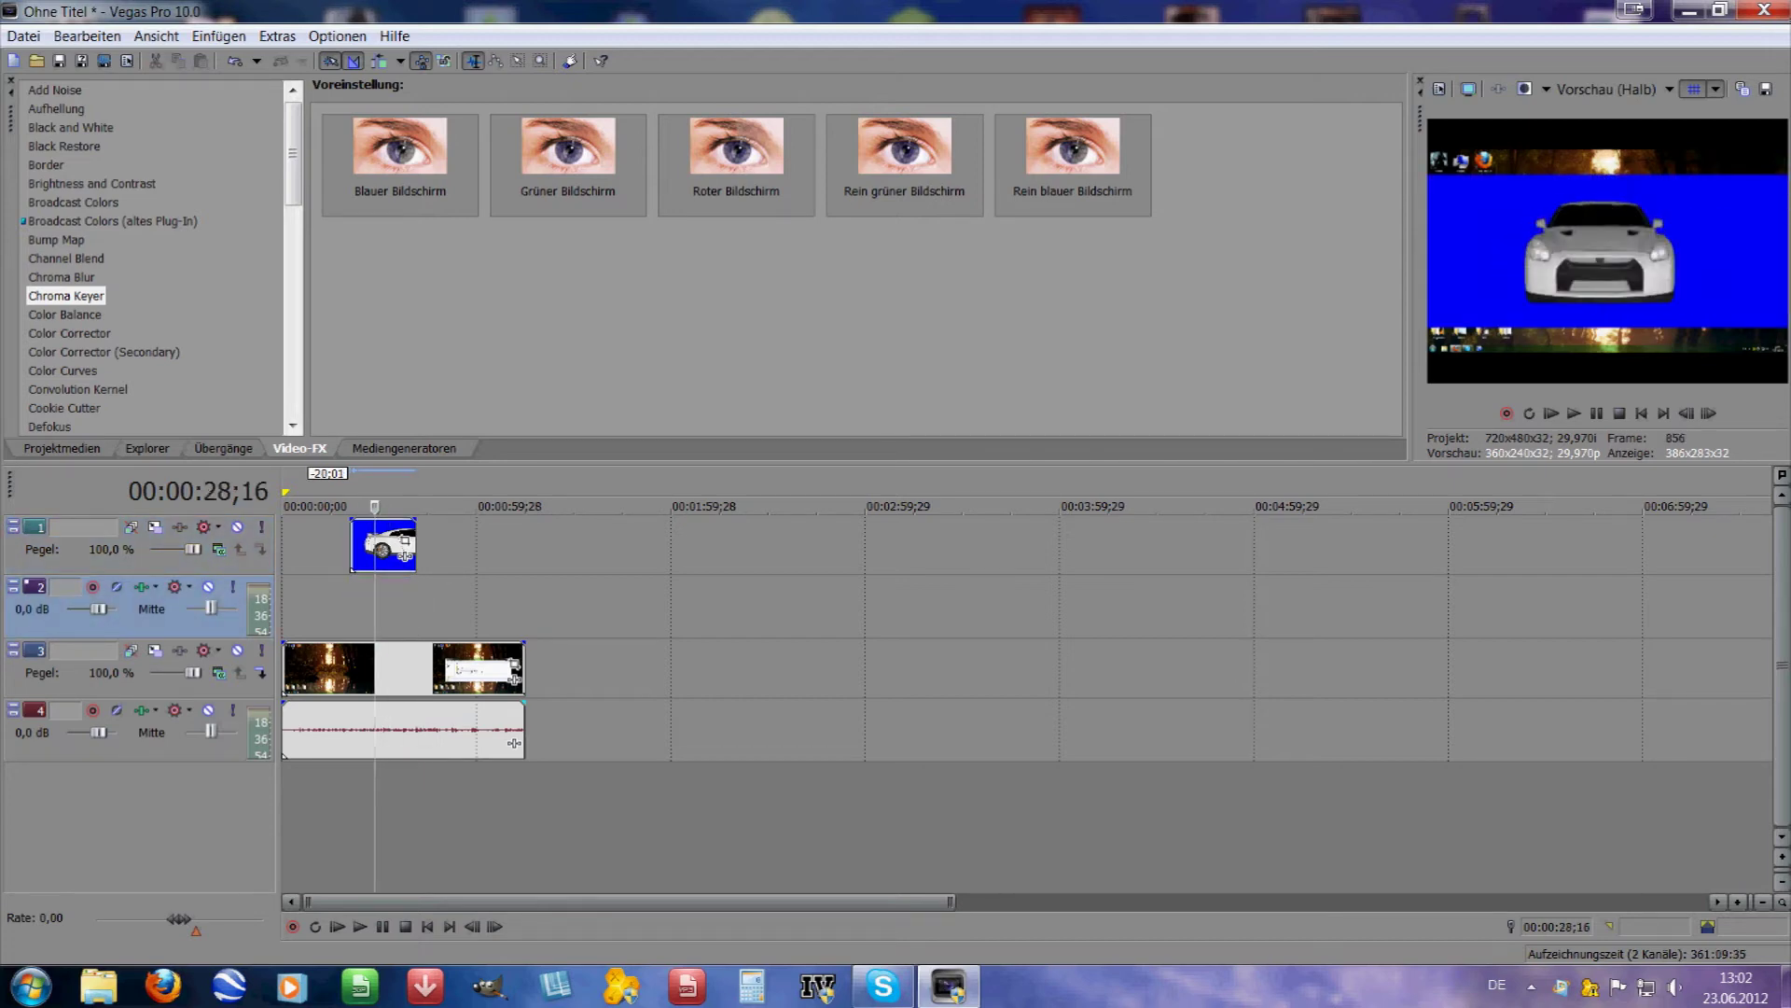
{"action": "left_click", "coordinate": [475, 616]}
{"action": "right_click", "coordinate": [475, 616]}
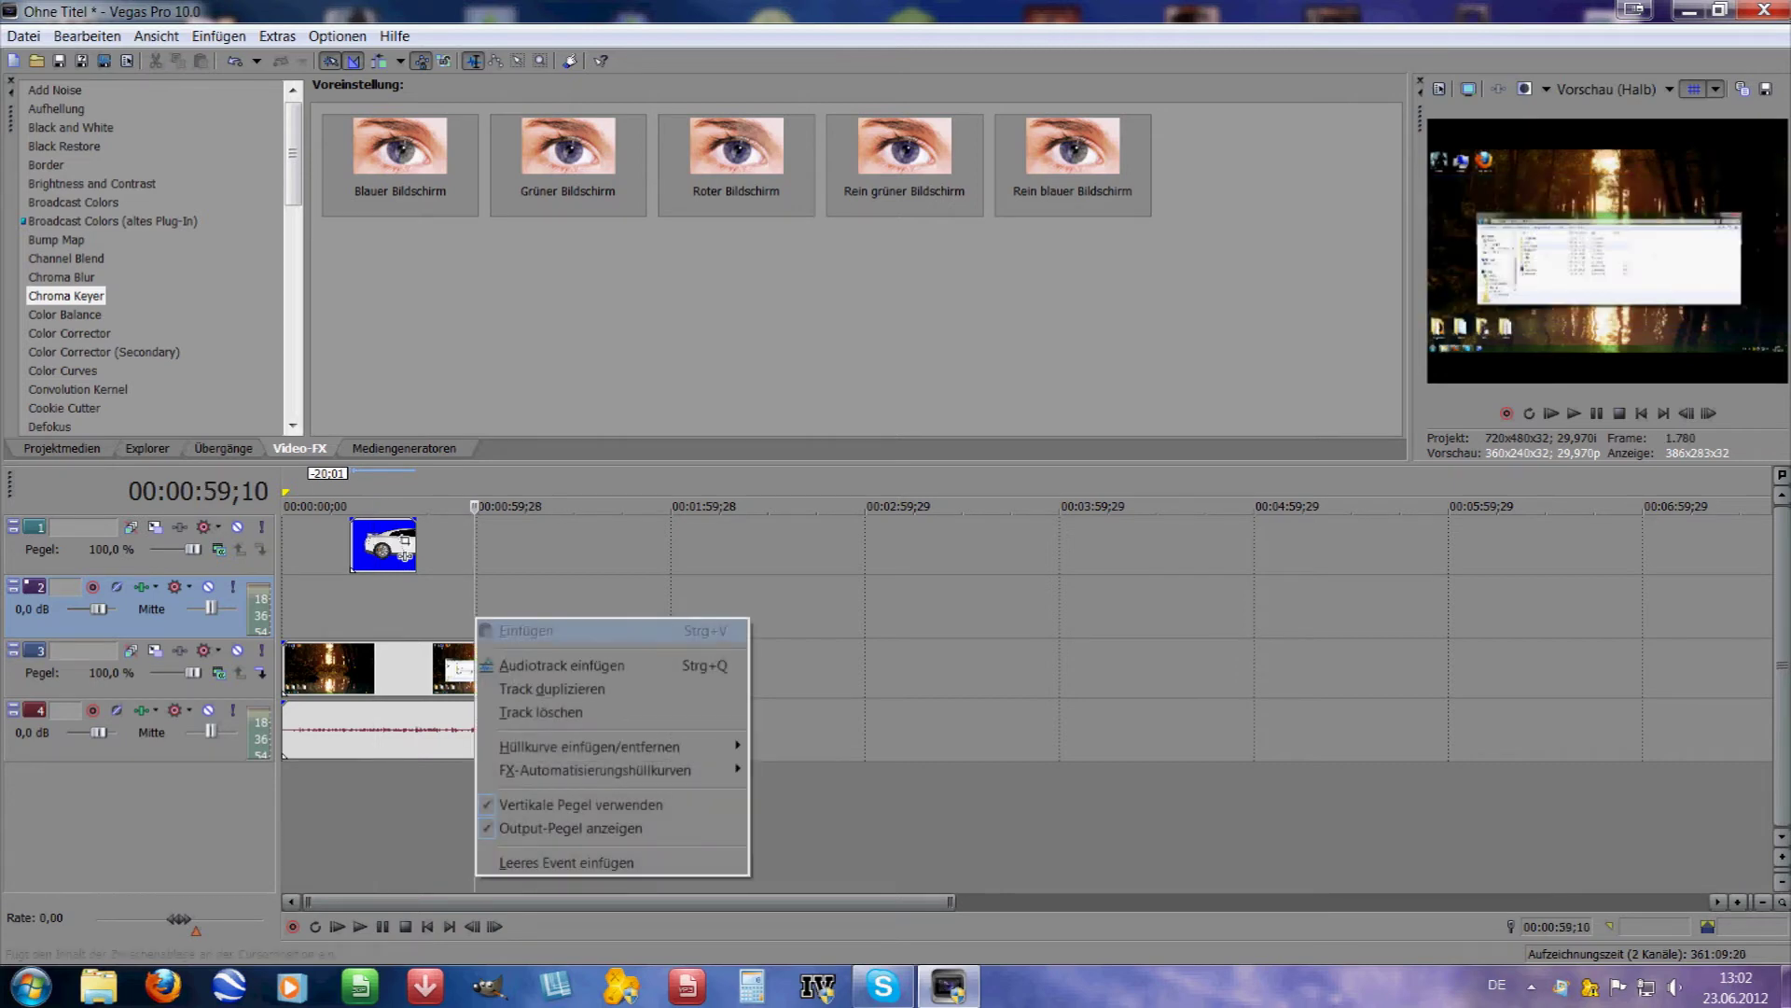
{"action": "left_click", "coordinate": [541, 712]}
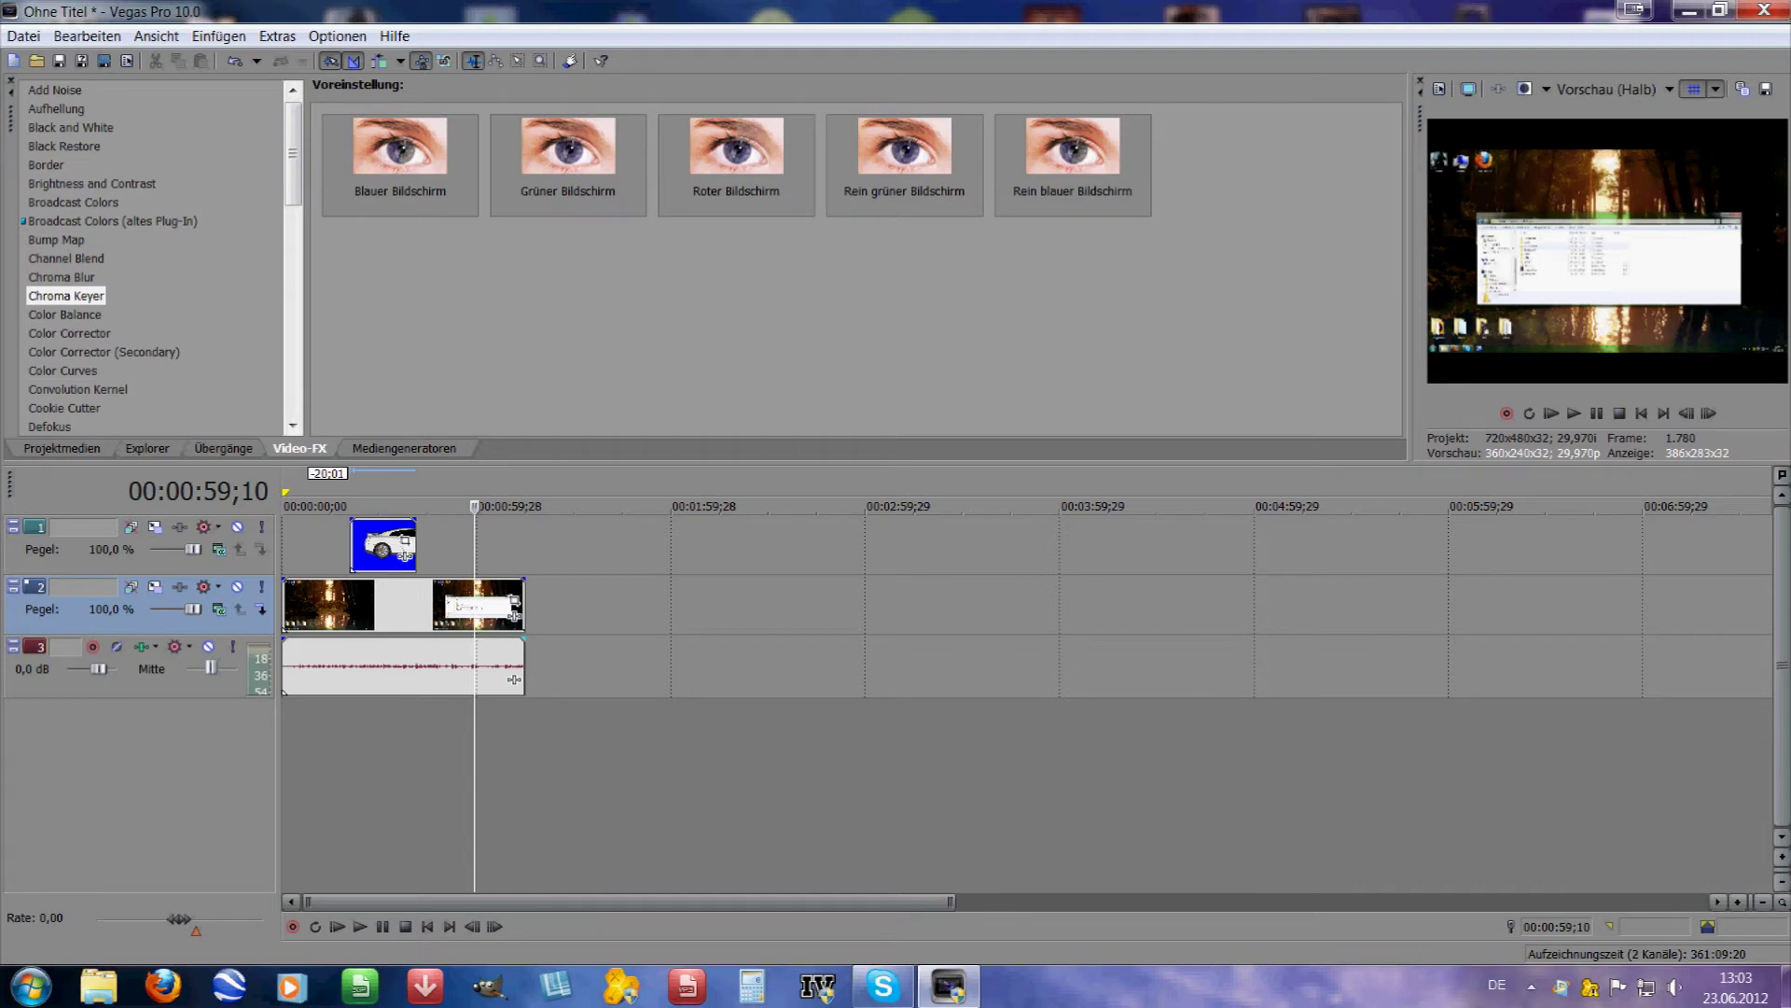
Extend the Auto 3D clip over the background clip's full length, enlarge the video preview and show the frame at about 45 seconds.
{"action": "left_click_drag", "start_coordinate": [404, 552], "coordinate": [514, 555]}
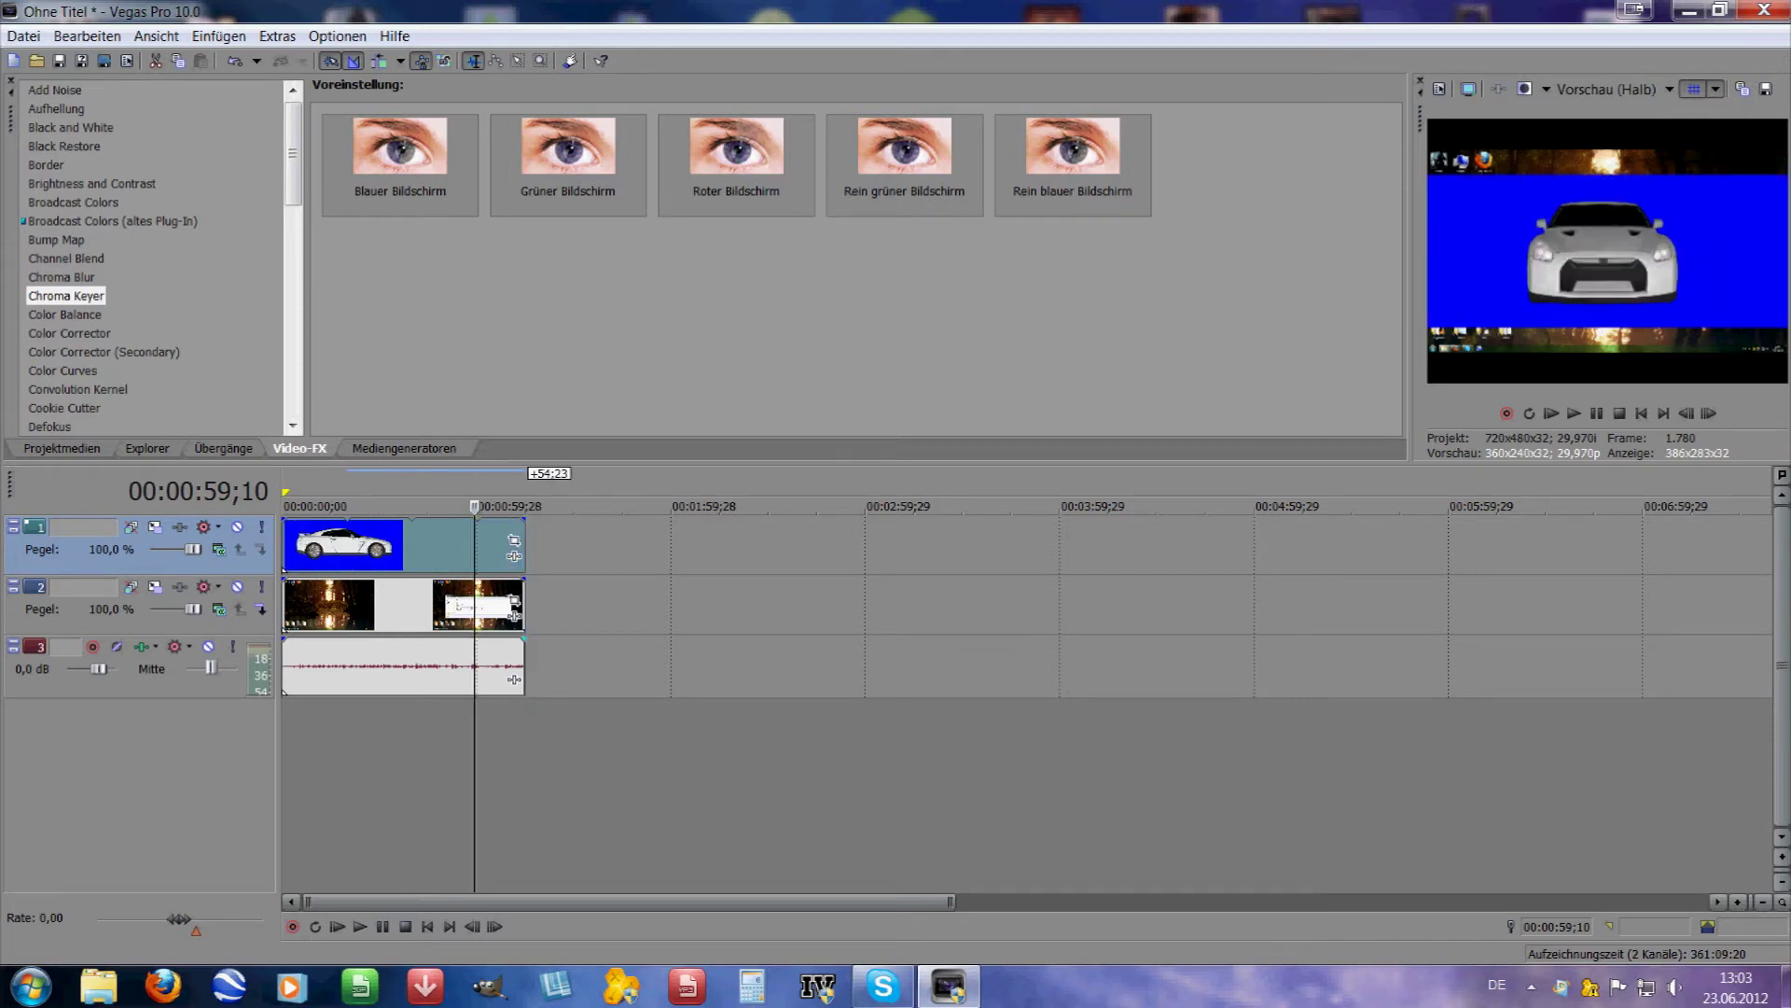
{"action": "left_click_drag", "start_coordinate": [1409, 261], "coordinate": [1209, 261]}
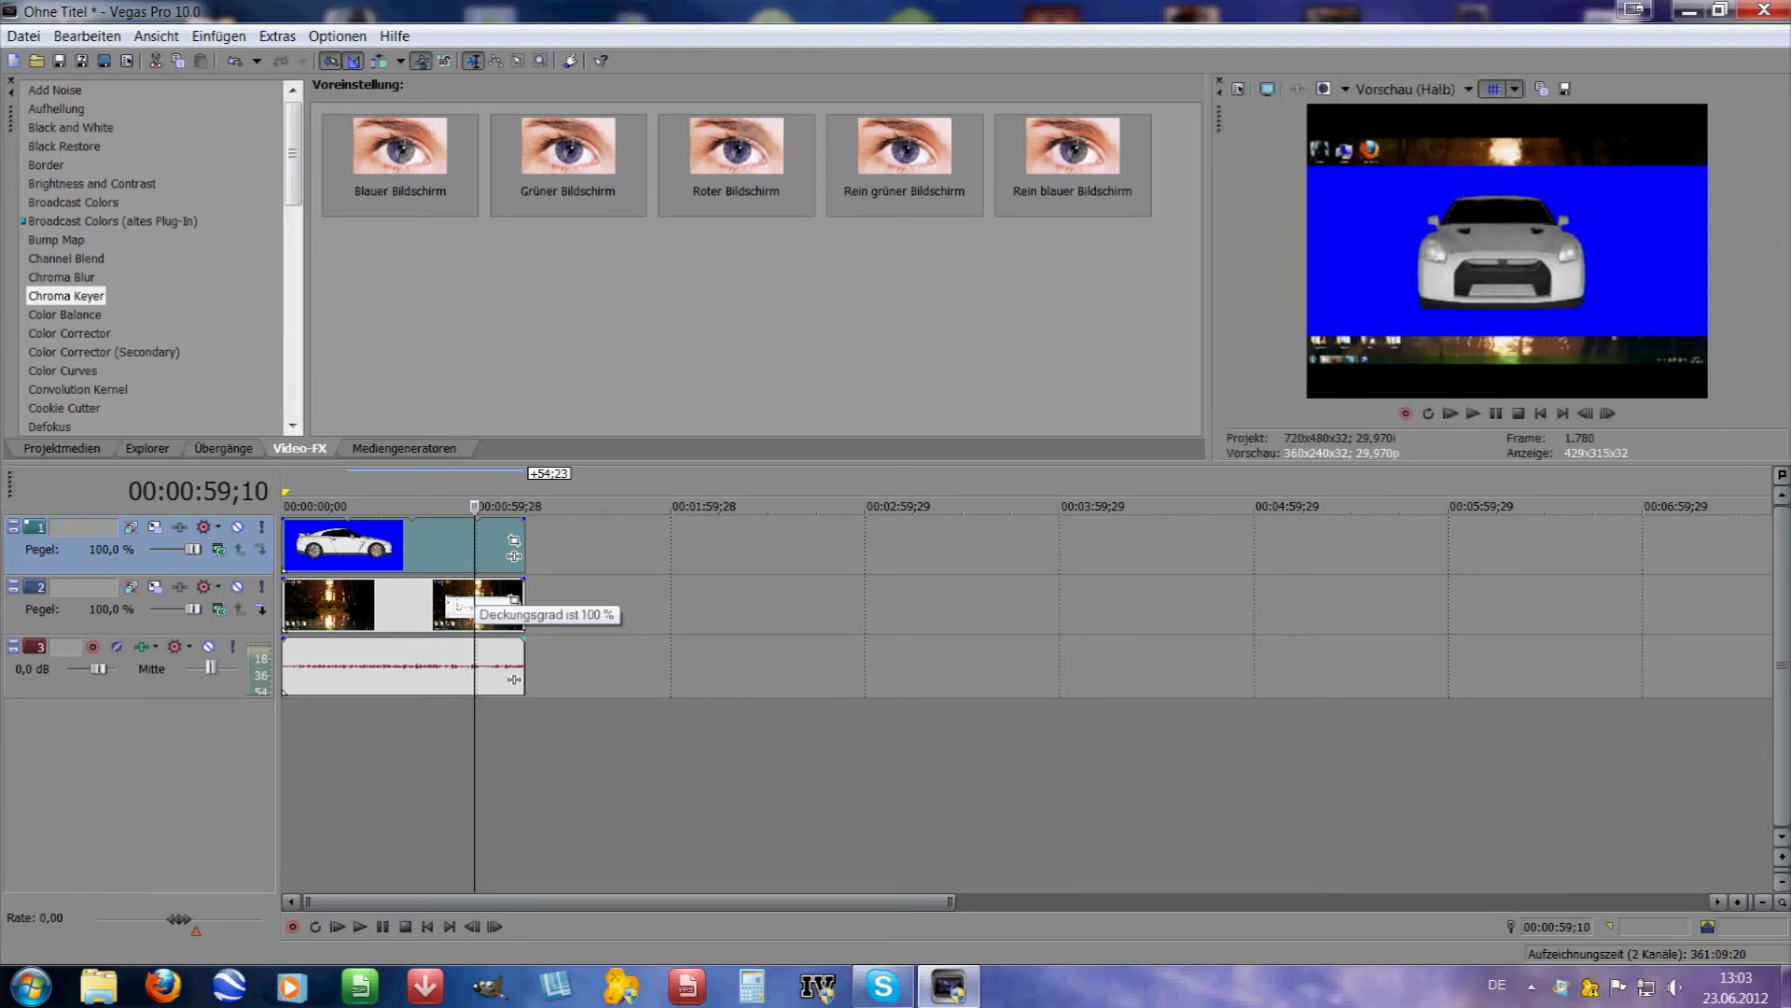
{"action": "left_click_drag", "start_coordinate": [474, 505], "coordinate": [427, 506]}
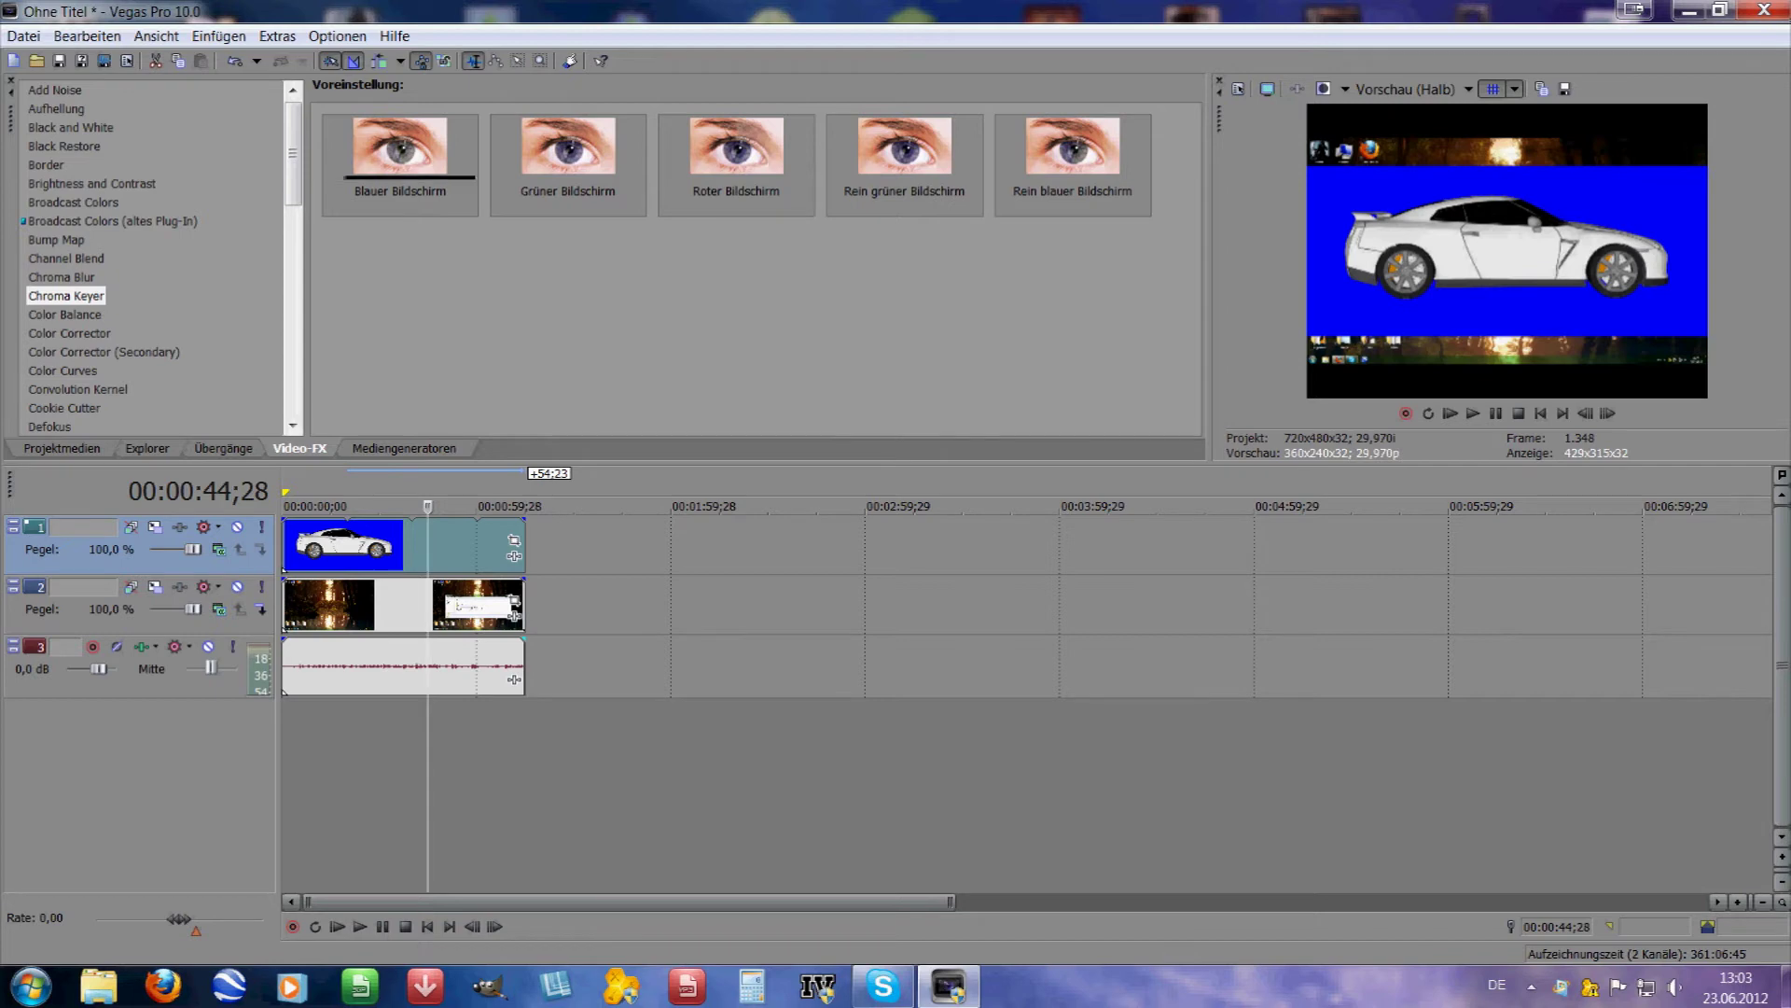
Apply the Chroma Keyer effect with the Blauer Bildschirm preset to the Auto 3D clip.
{"action": "left_click", "coordinate": [65, 295]}
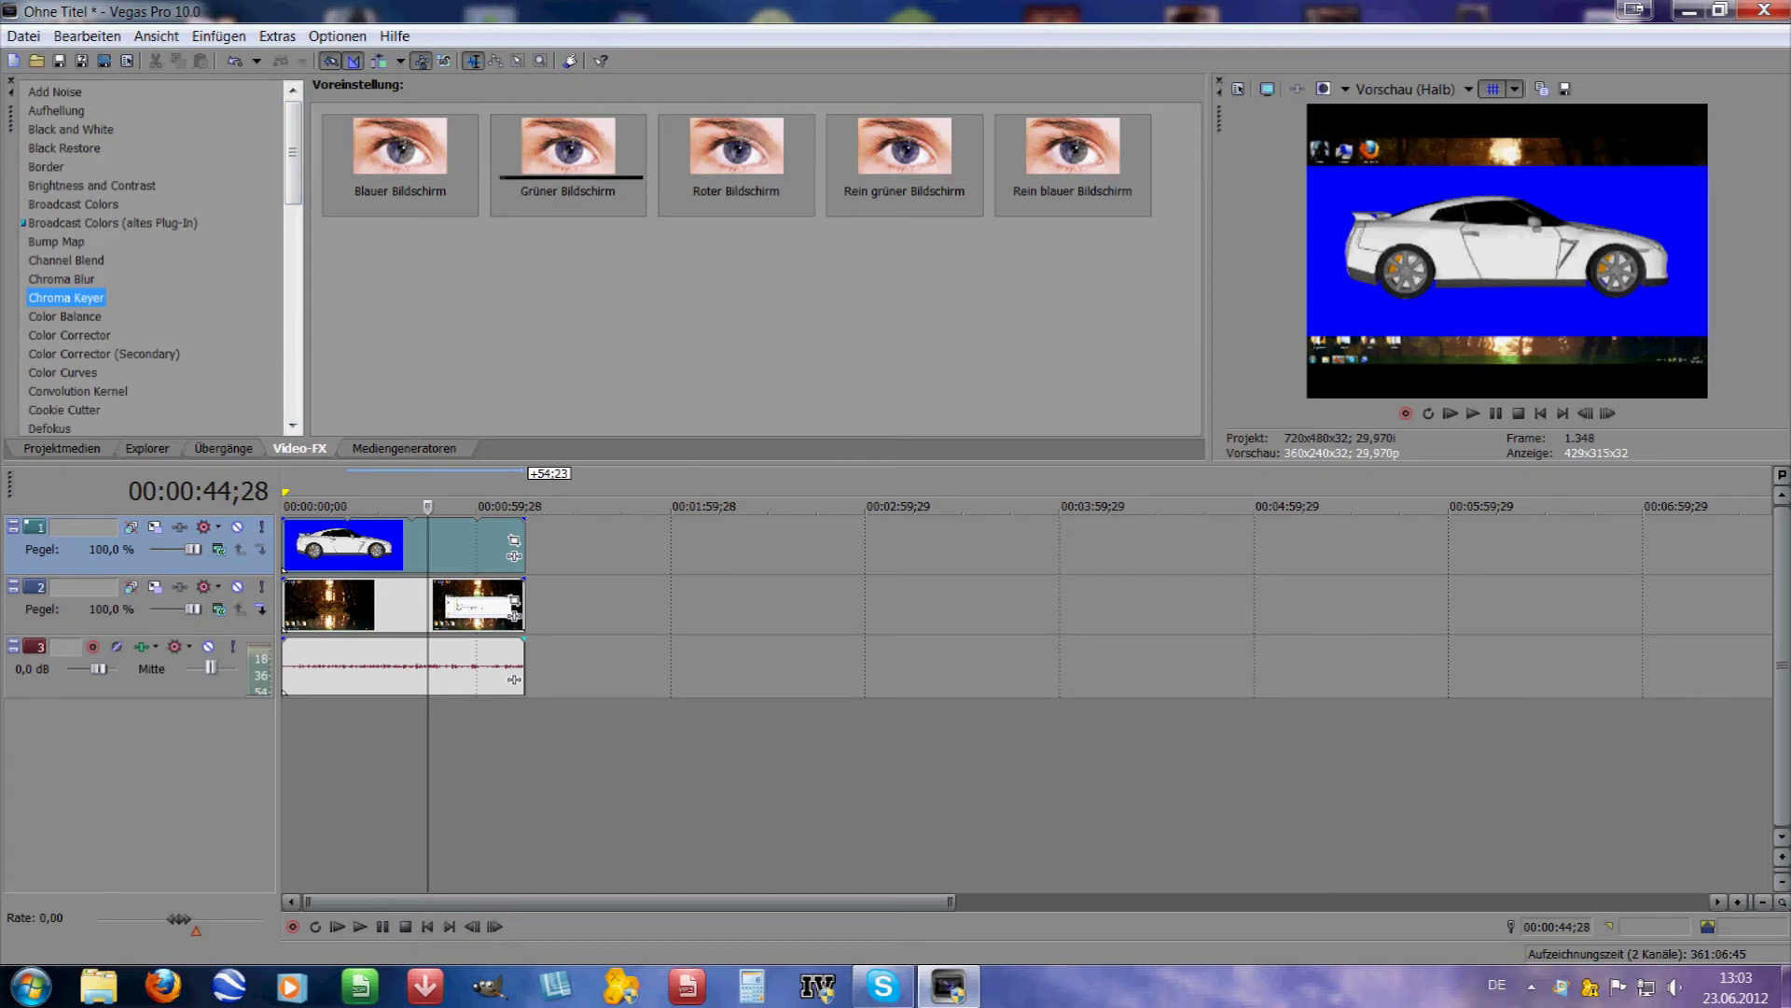
{"action": "left_click", "coordinate": [399, 164]}
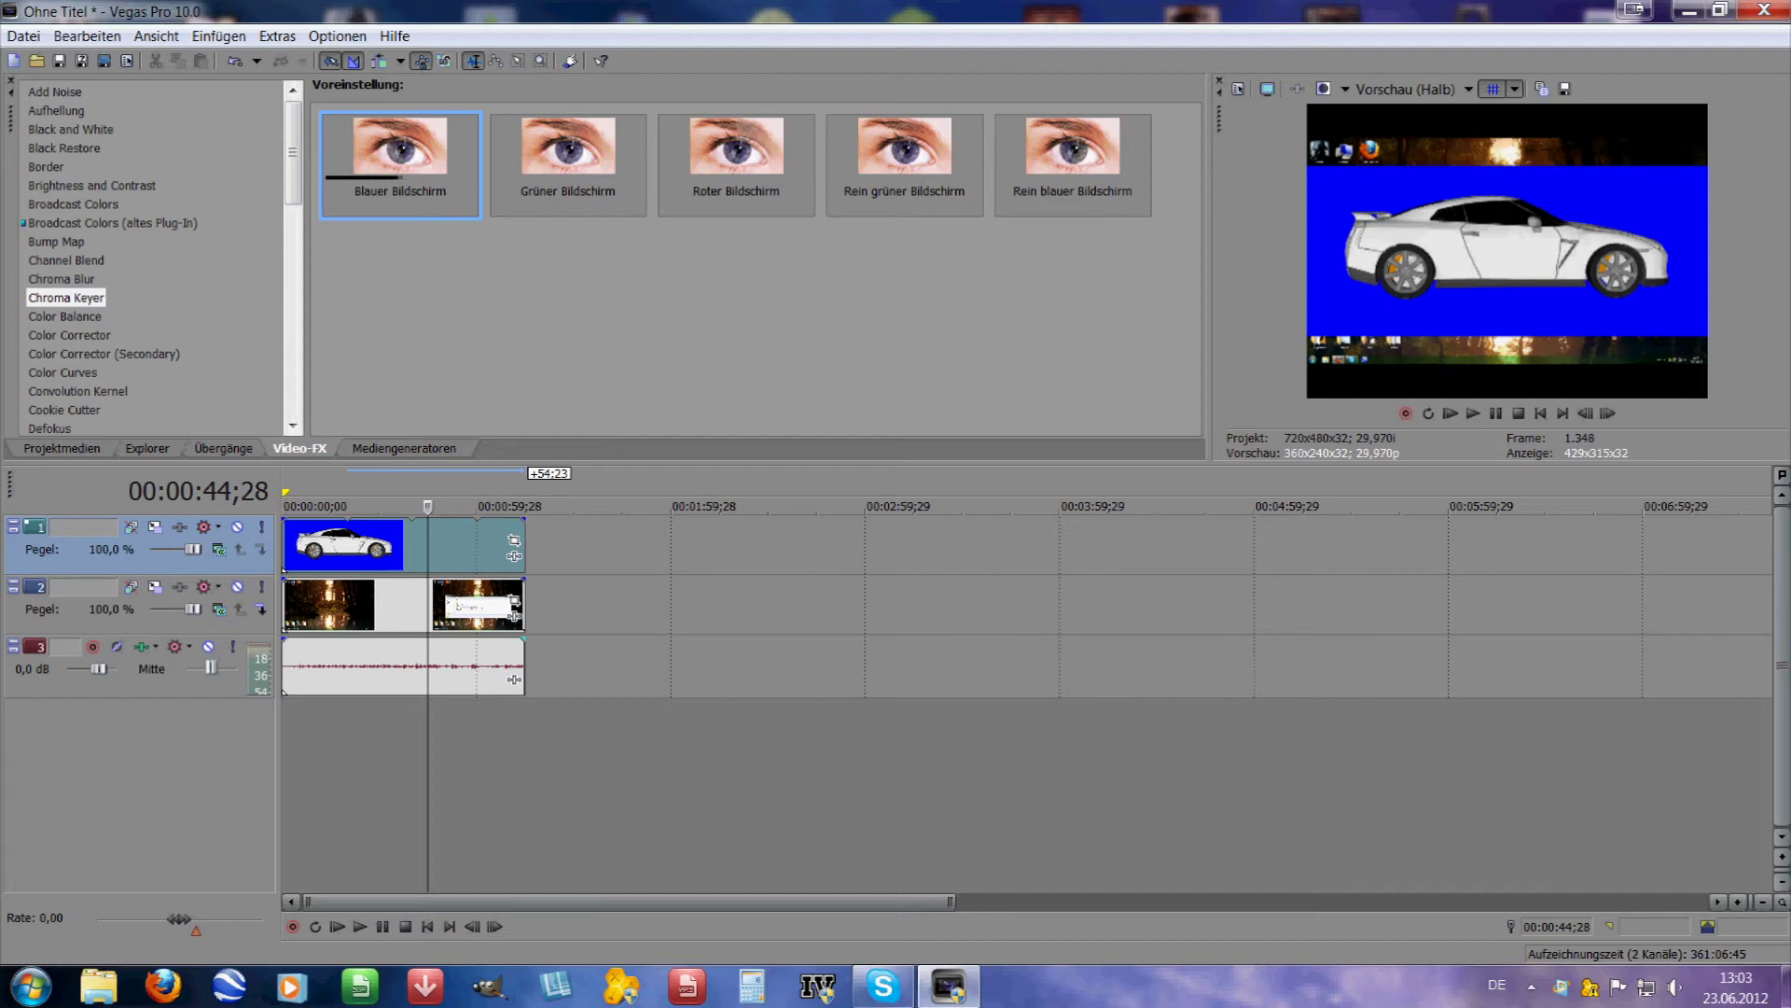
{"action": "left_click_drag", "start_coordinate": [400, 164], "coordinate": [343, 544]}
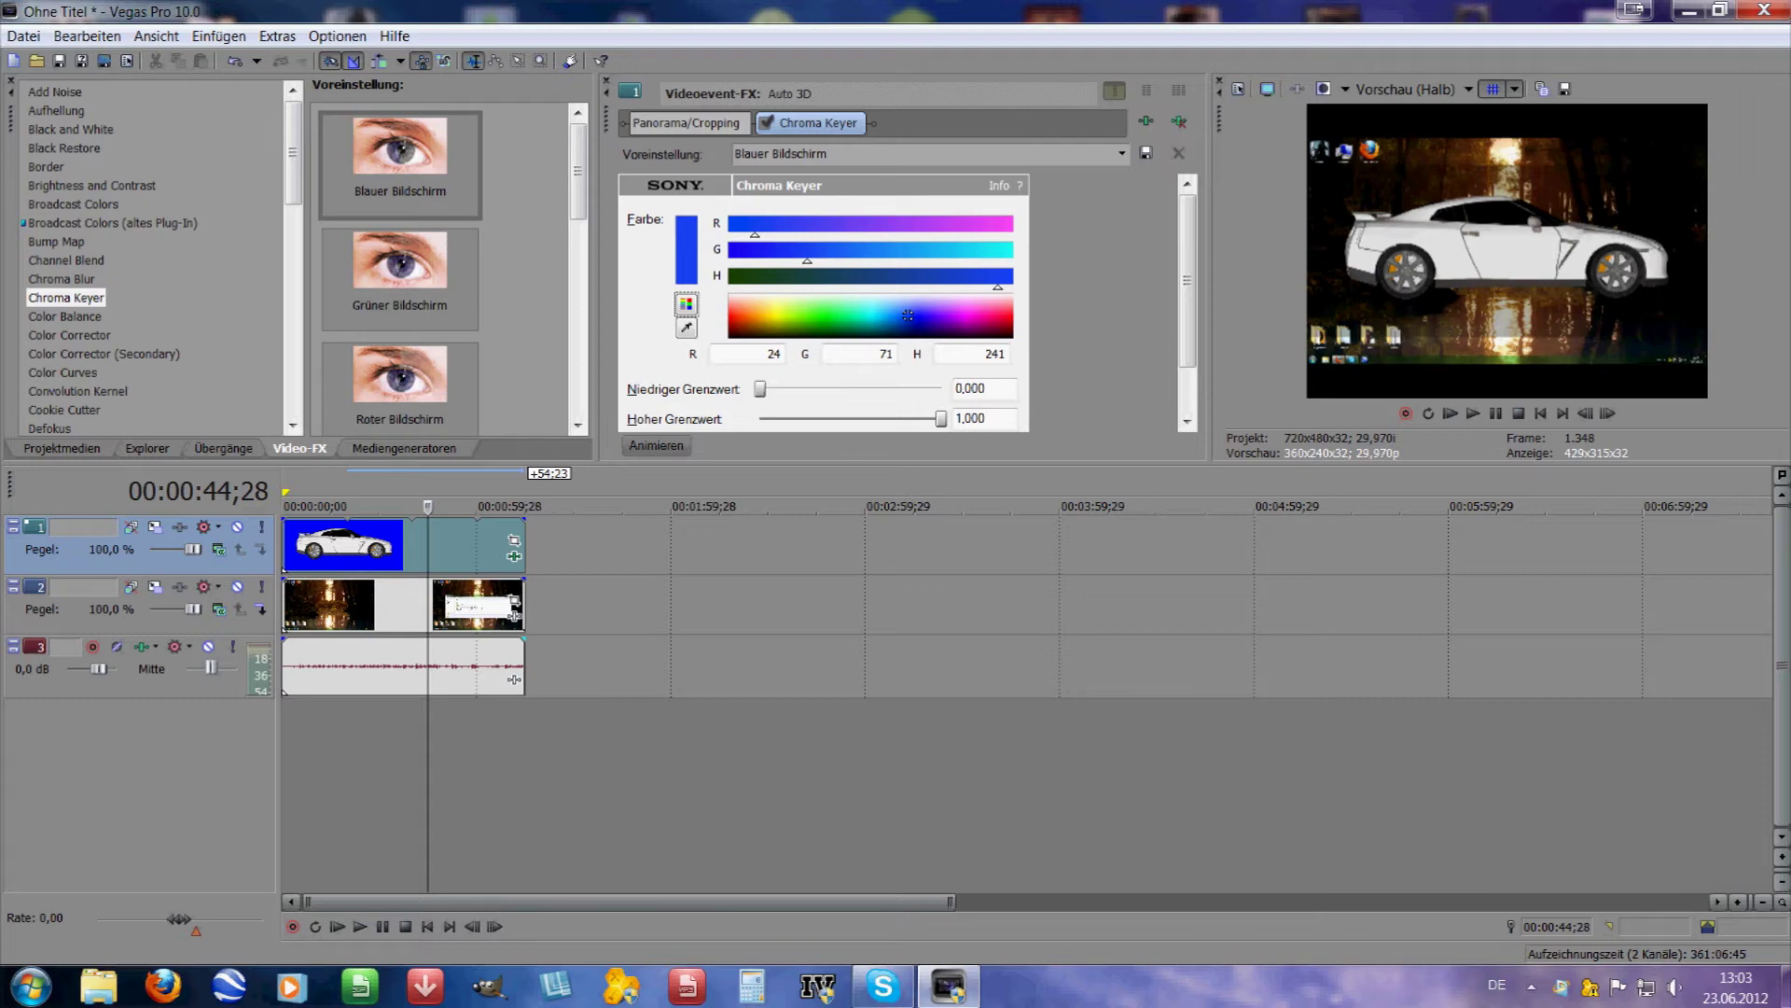
Set the Chroma Keyer colour to R 11, G 31, H 255 and raise the low threshold to 0,164.
{"action": "left_click", "coordinate": [806, 253]}
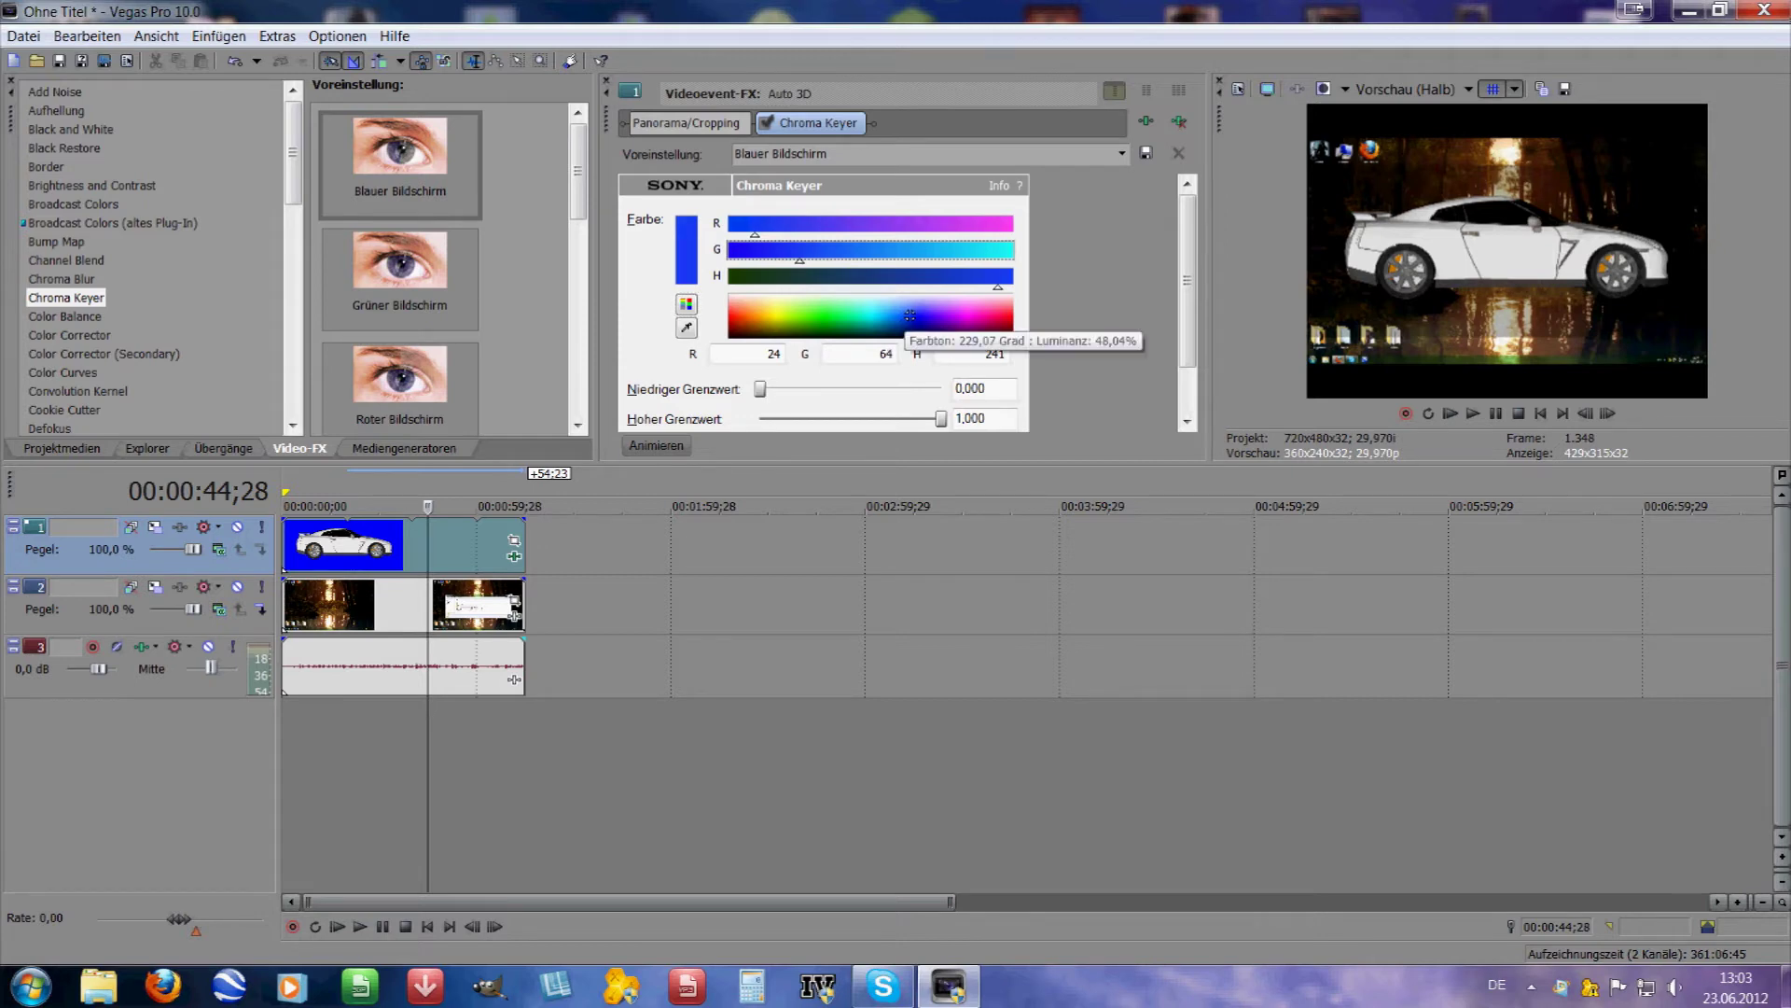
{"action": "left_click", "coordinate": [914, 314]}
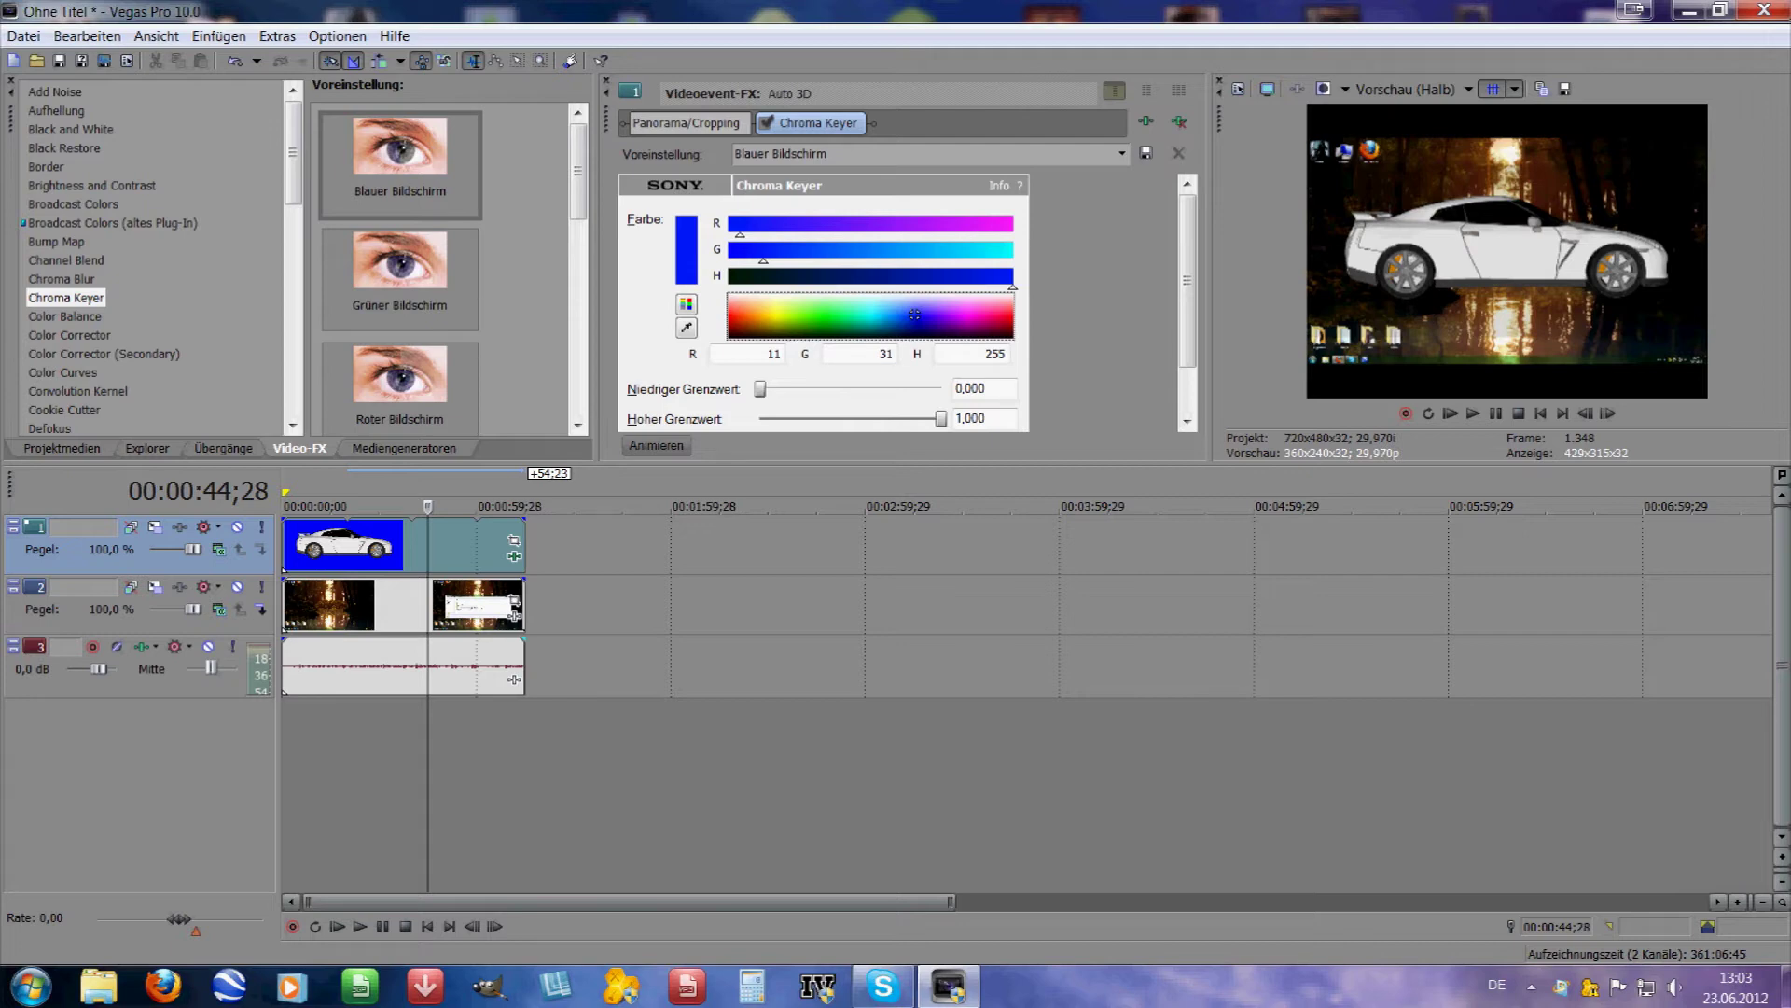
{"action": "left_click_drag", "start_coordinate": [774, 389], "coordinate": [784, 389]}
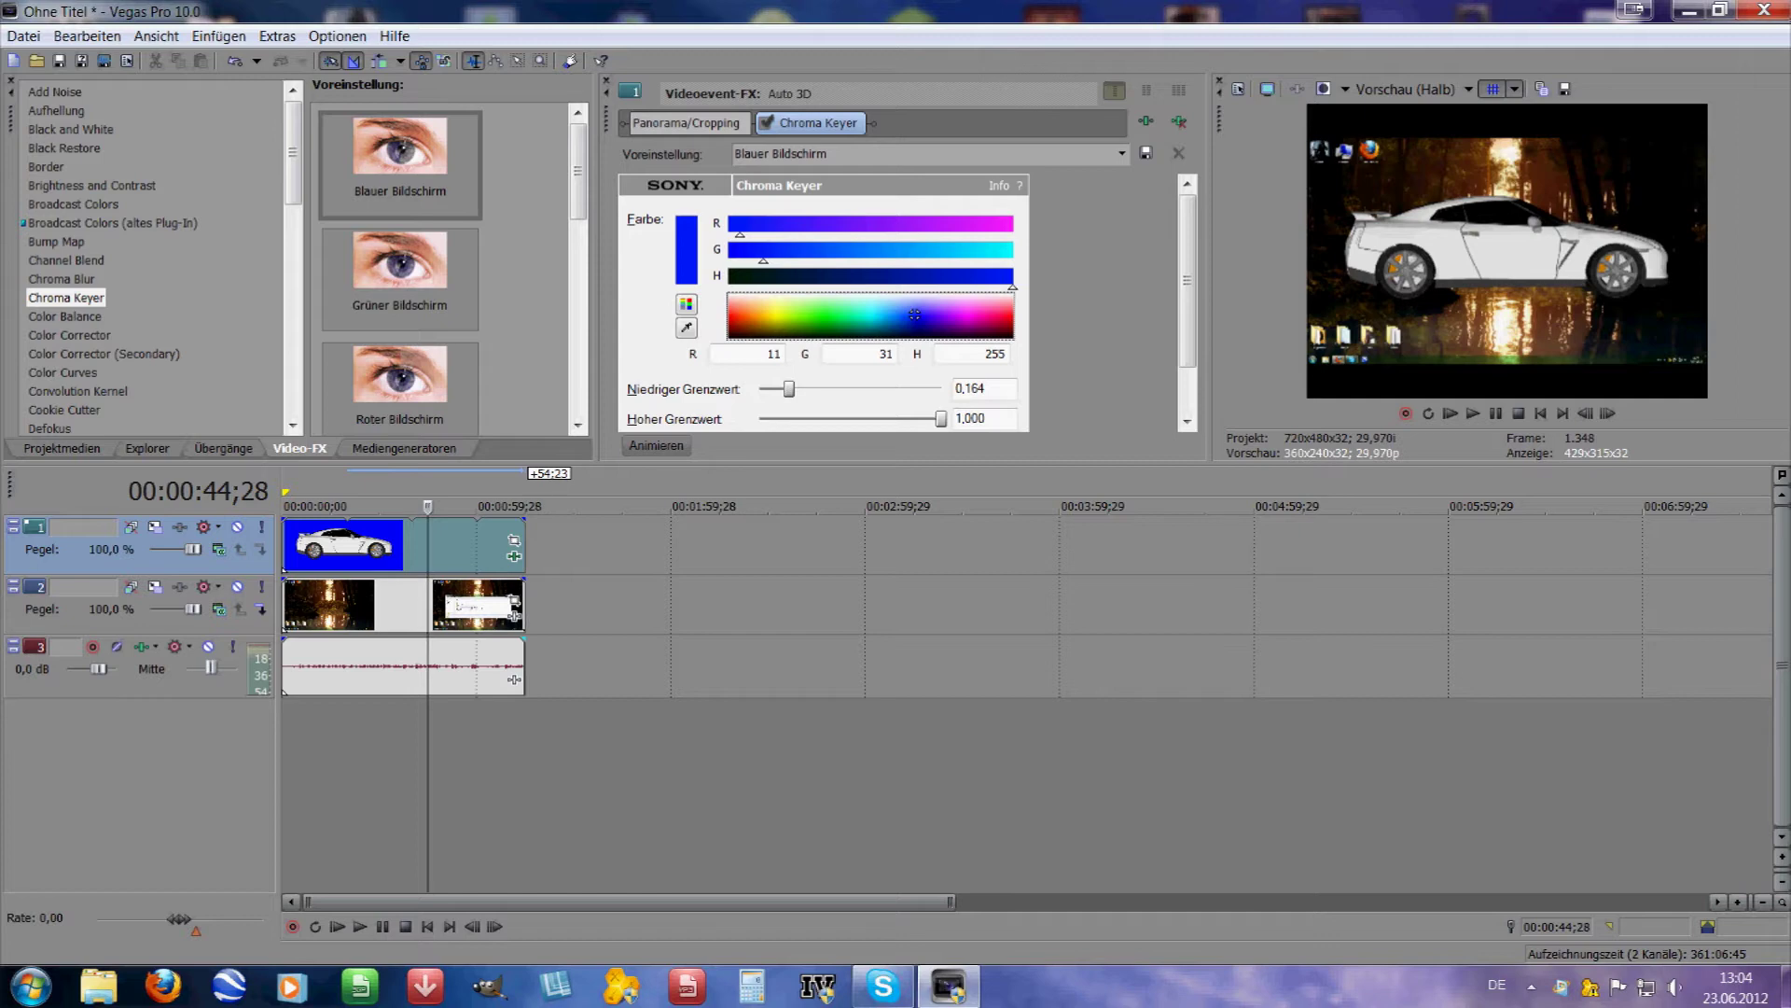
Play back the keyed car over the background from near the start of the timeline and pause it.
{"action": "left_click_drag", "start_coordinate": [427, 507], "coordinate": [311, 507]}
{"action": "left_click", "coordinate": [1472, 413]}
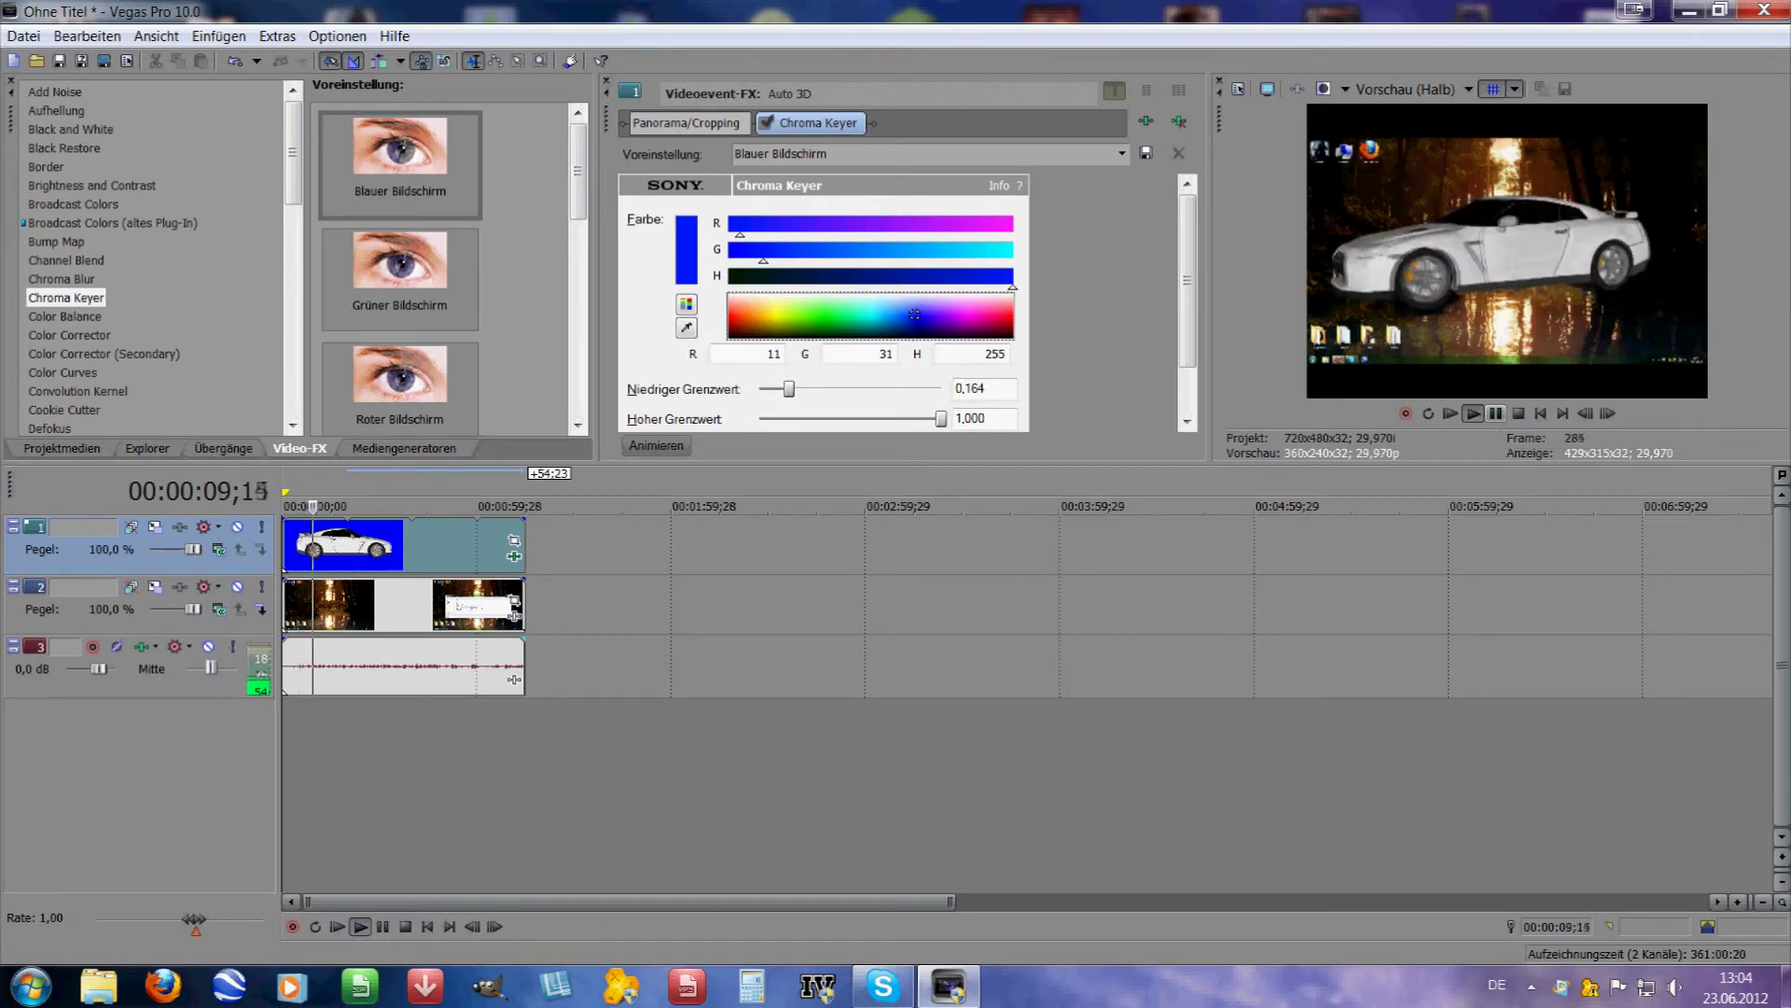
{"action": "key", "text": "Return"}
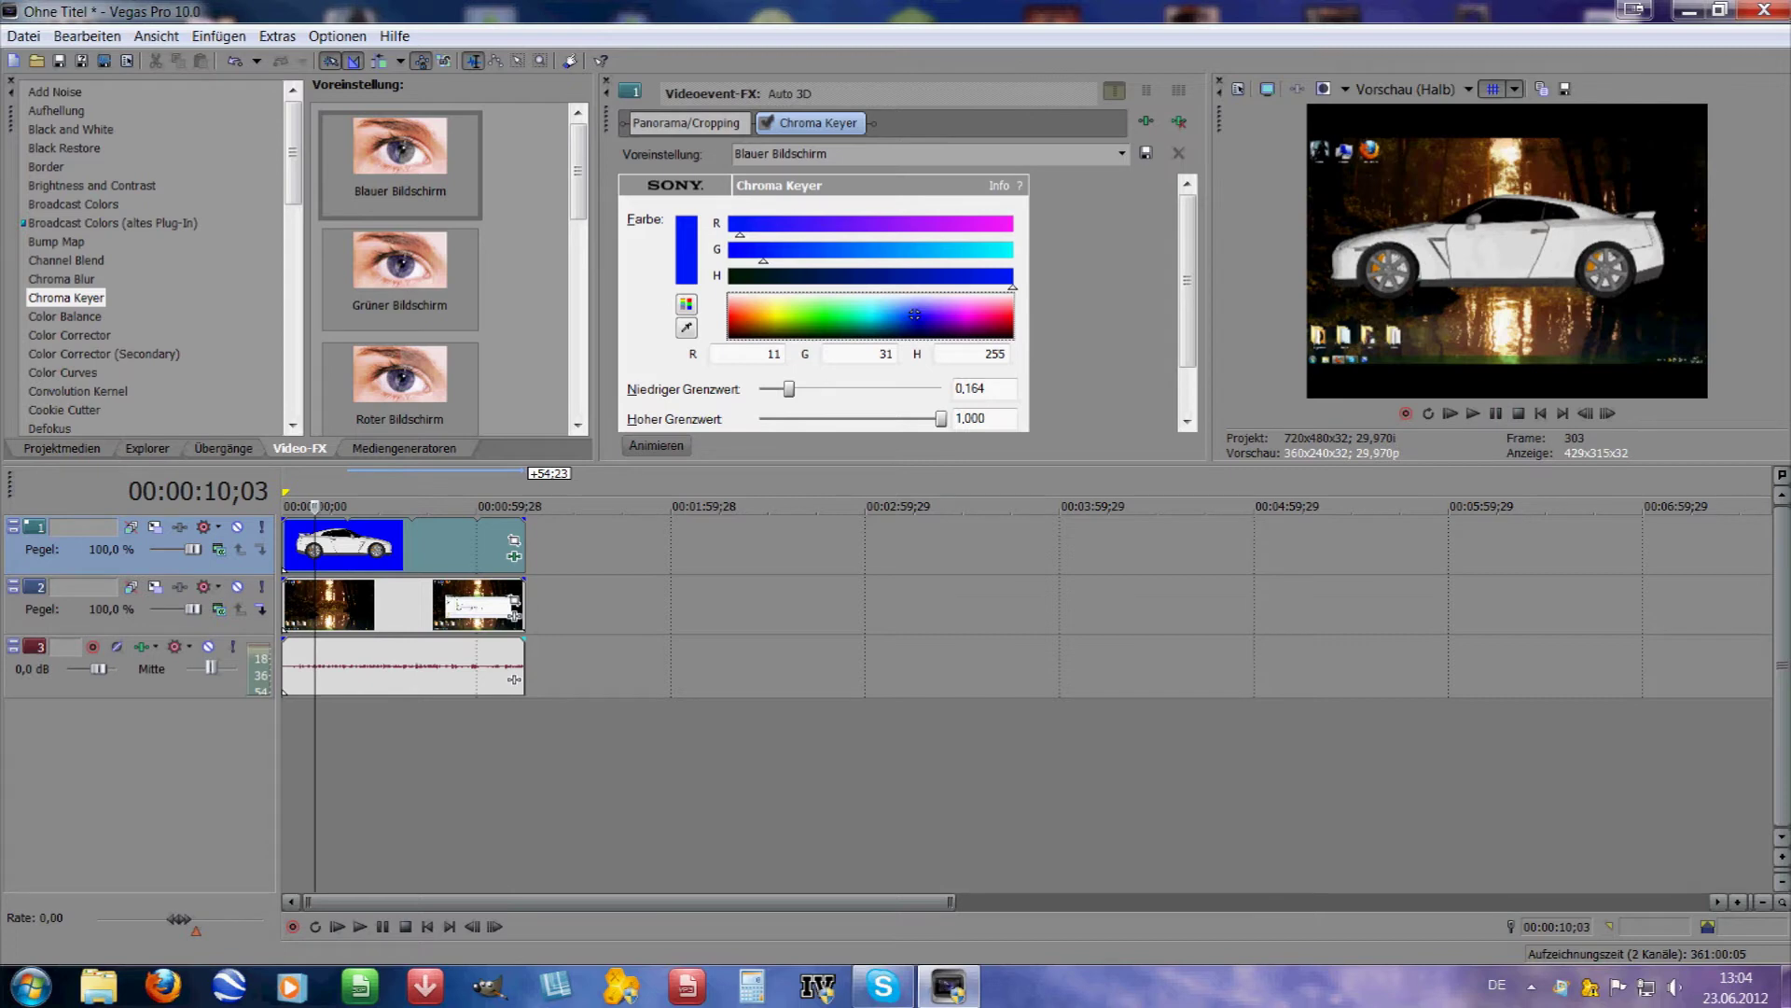
{"action": "key", "text": "space"}
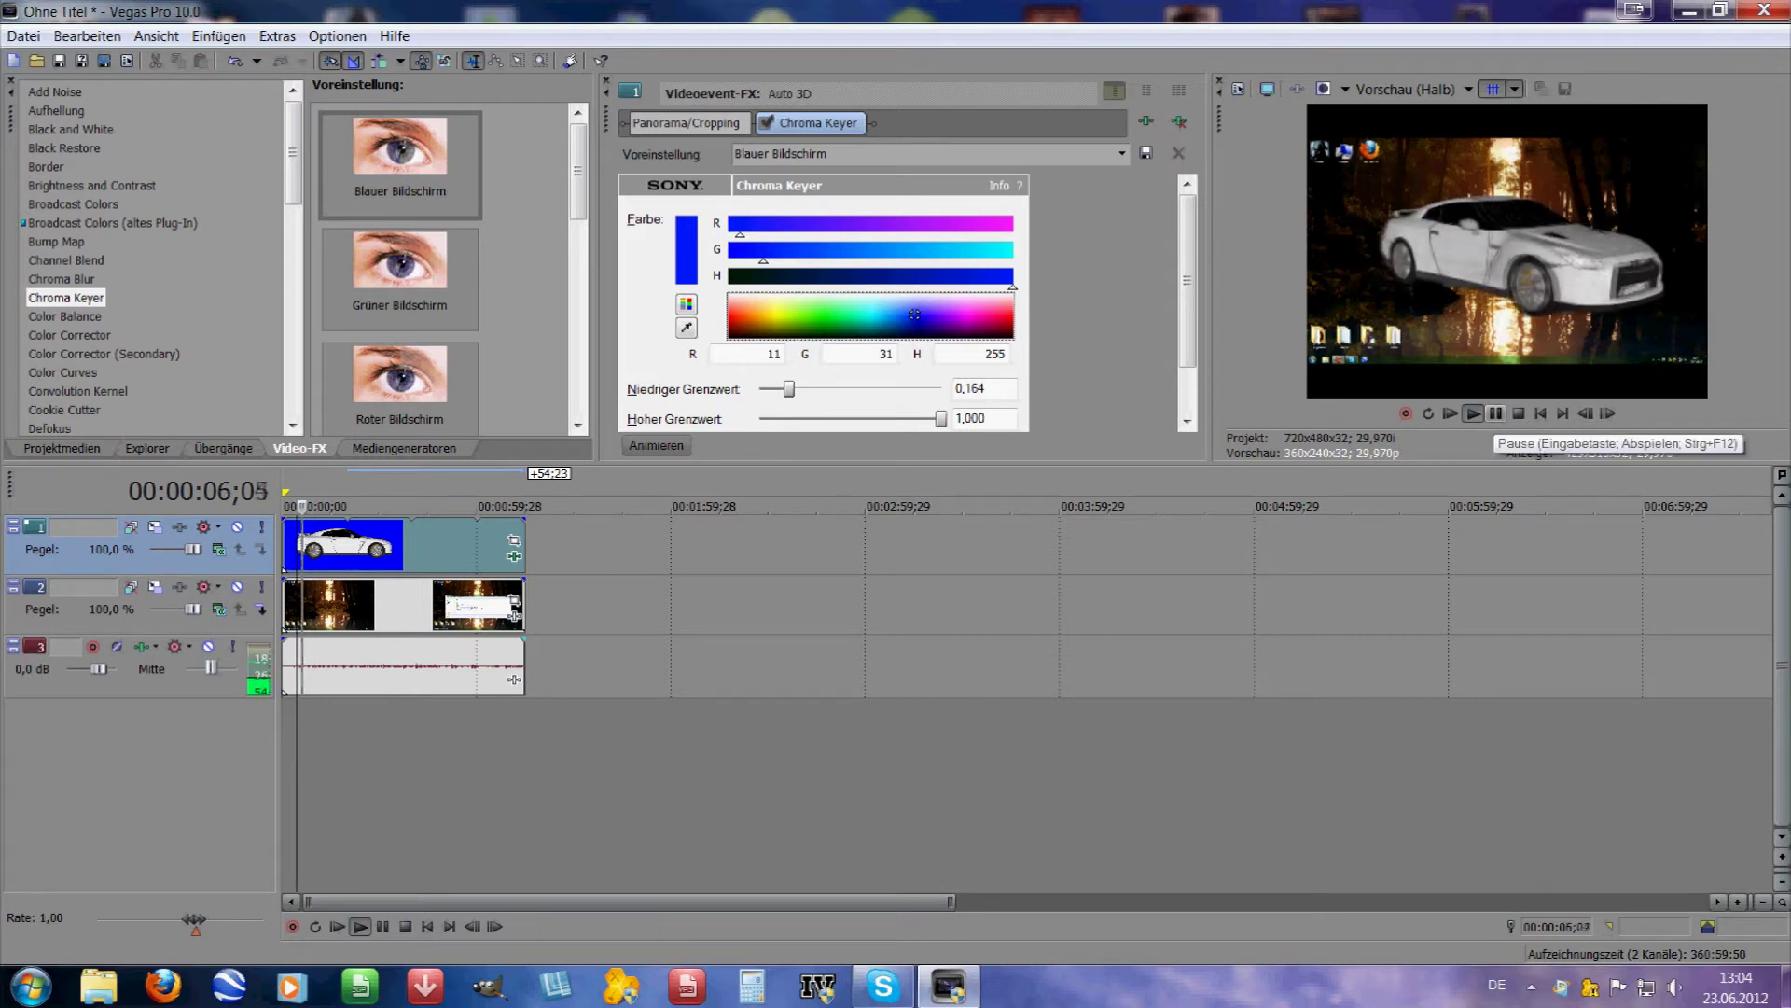
{"action": "key", "text": "Return"}
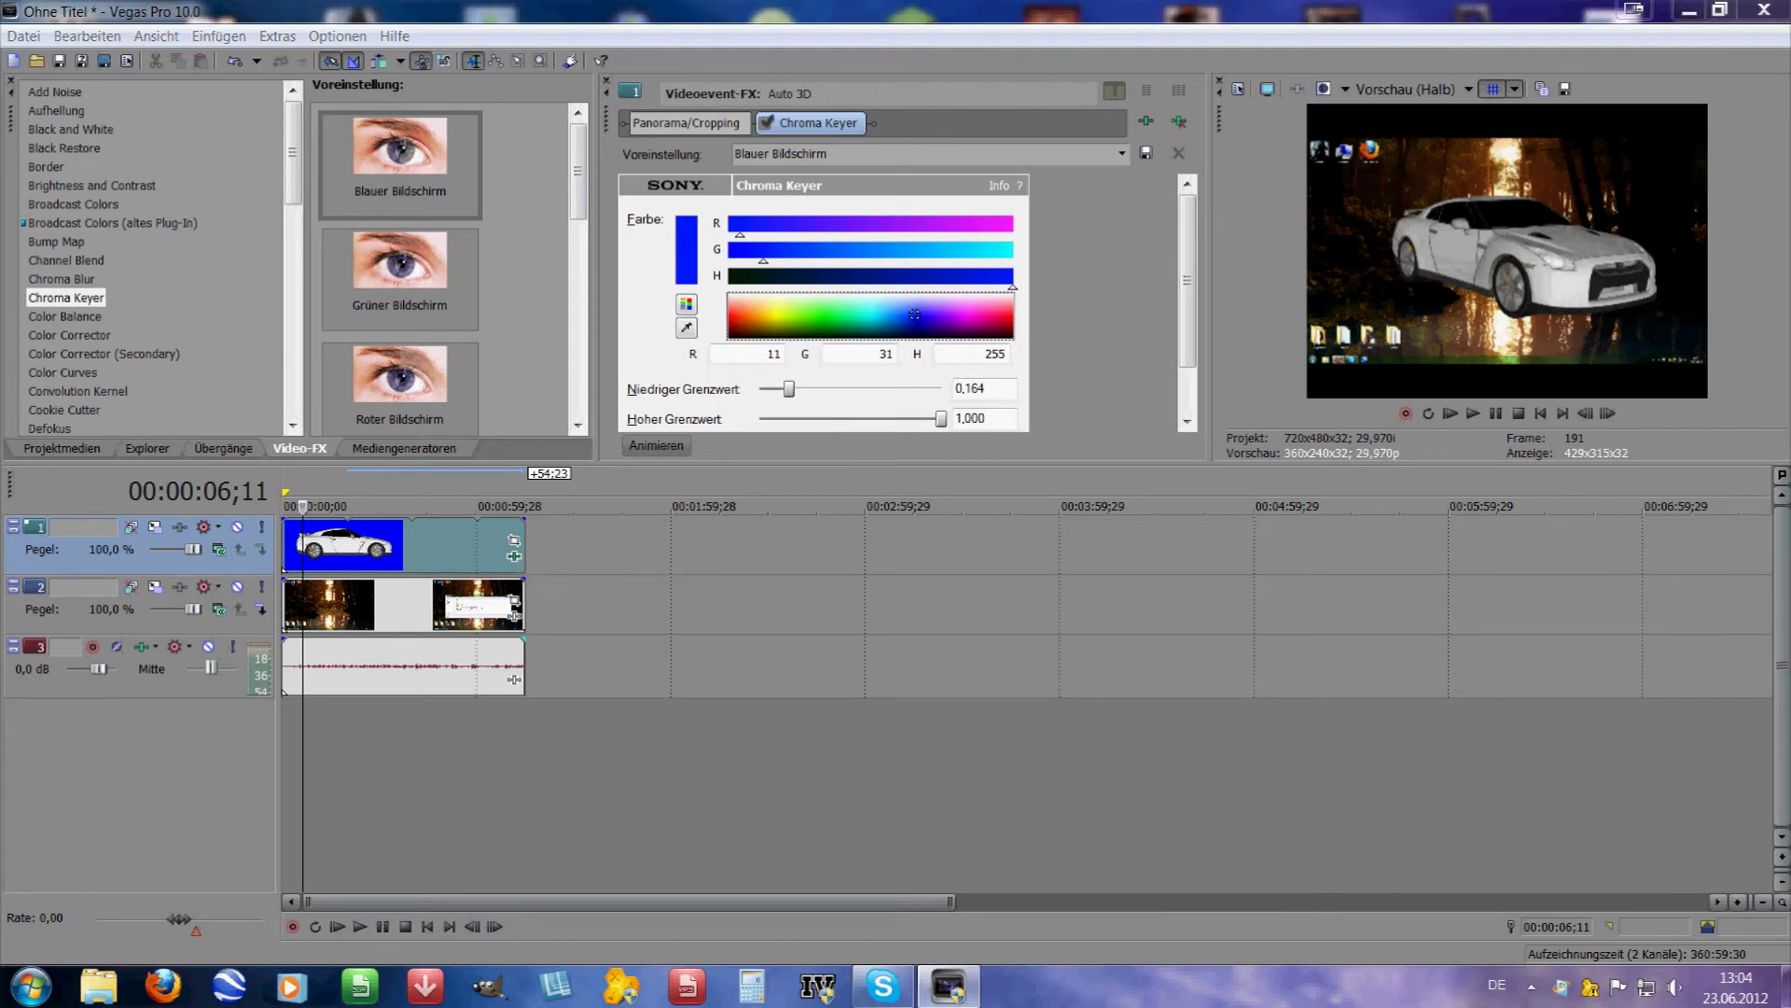
Open Panorama/Cropping for the Auto 3D clip and enlarge its crop frame to about 2.802,5 × 1.187,5 to shrink the car.
{"action": "left_click", "coordinate": [514, 541]}
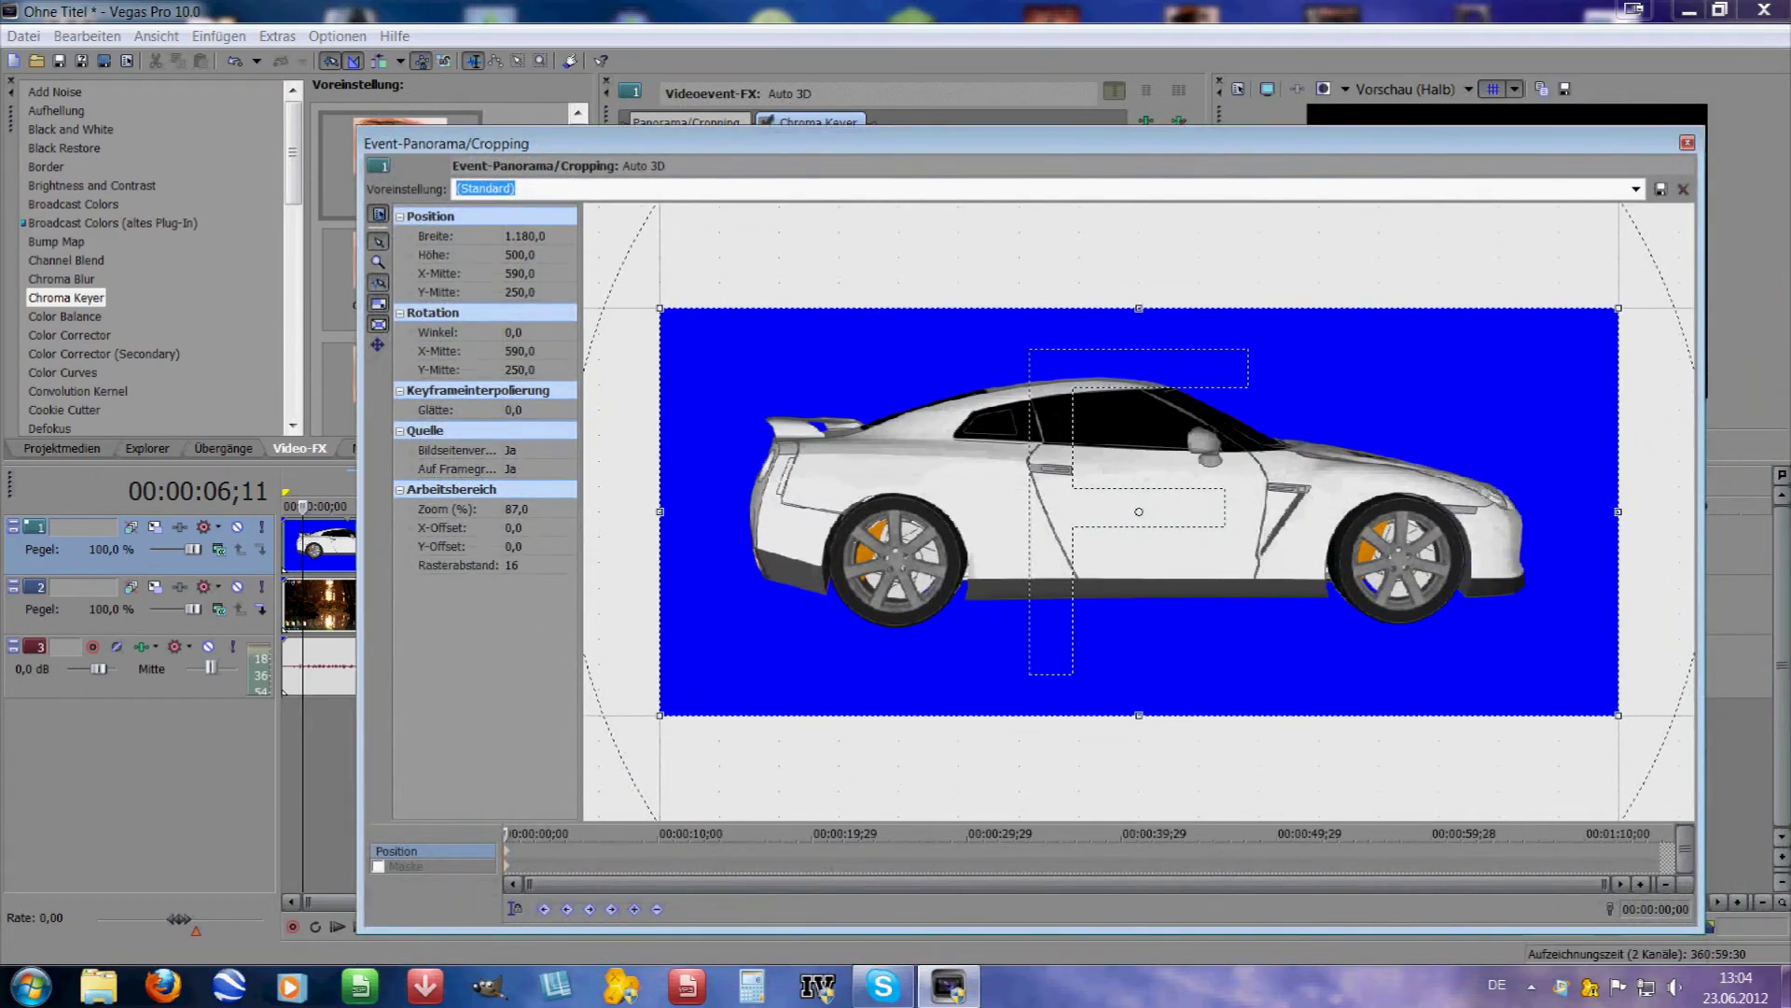
{"action": "left_click_drag", "start_coordinate": [672, 142], "coordinate": [365, 148]}
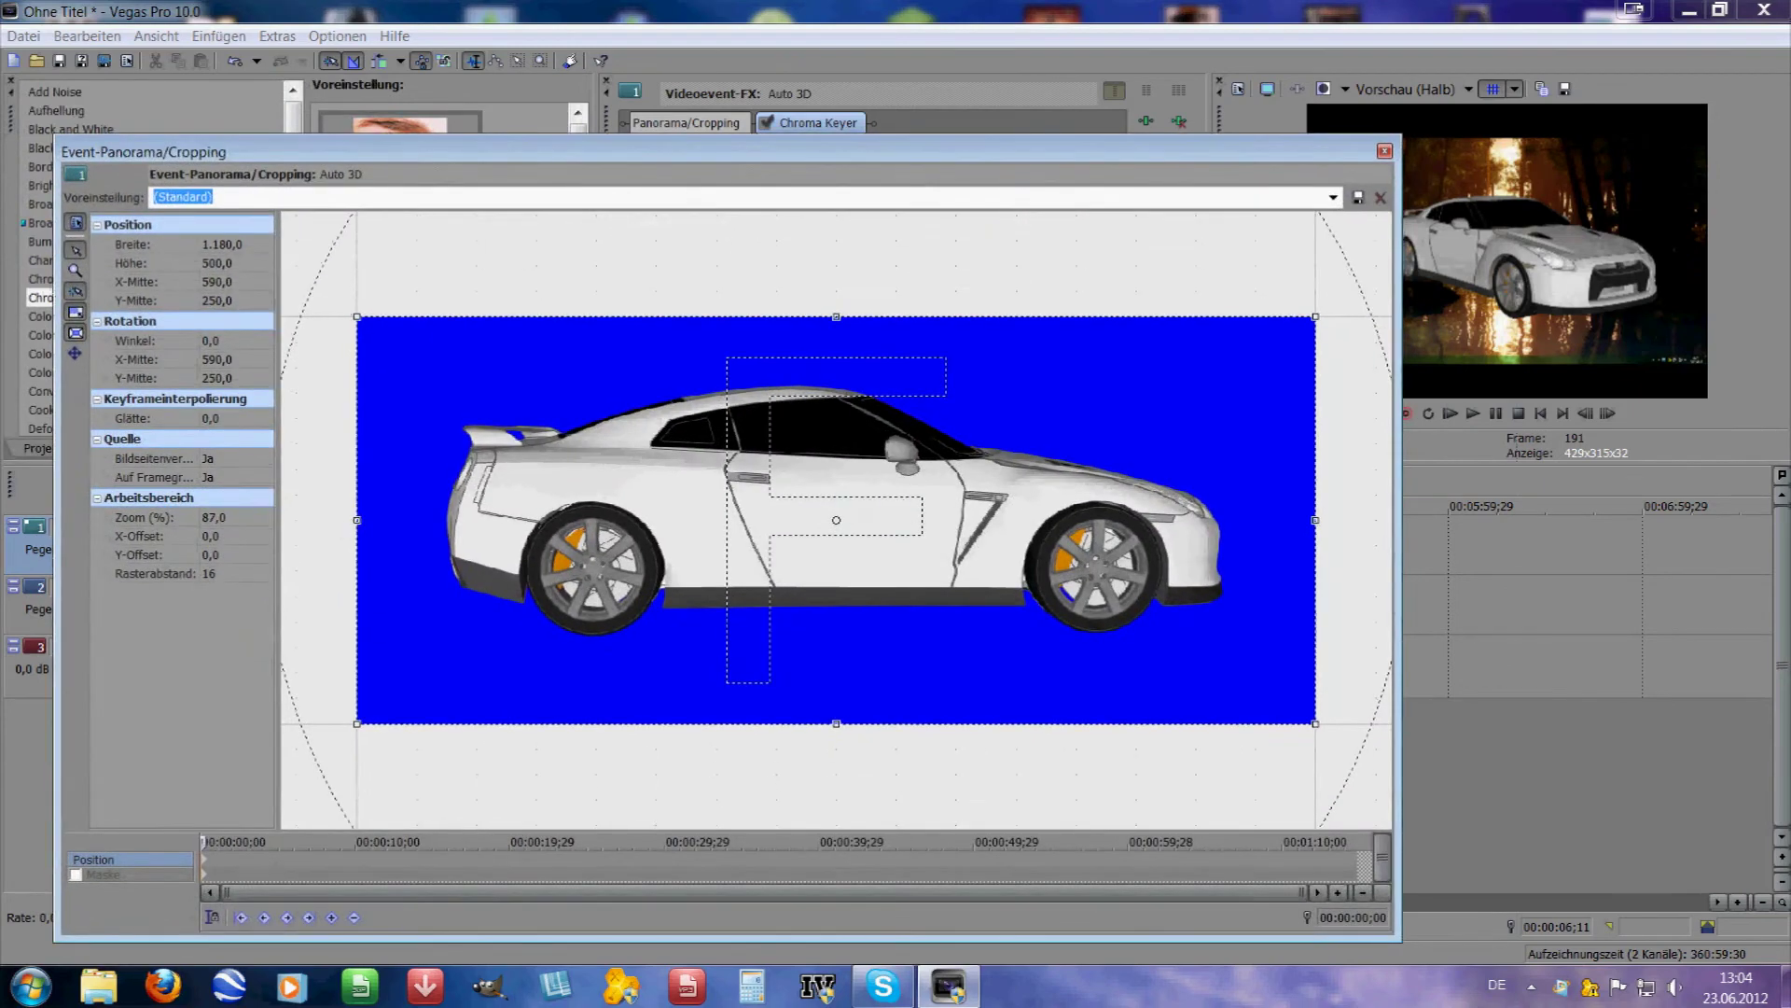
{"action": "scroll", "coordinate": [836, 520], "scroll_direction": "down", "scroll_amount": 9}
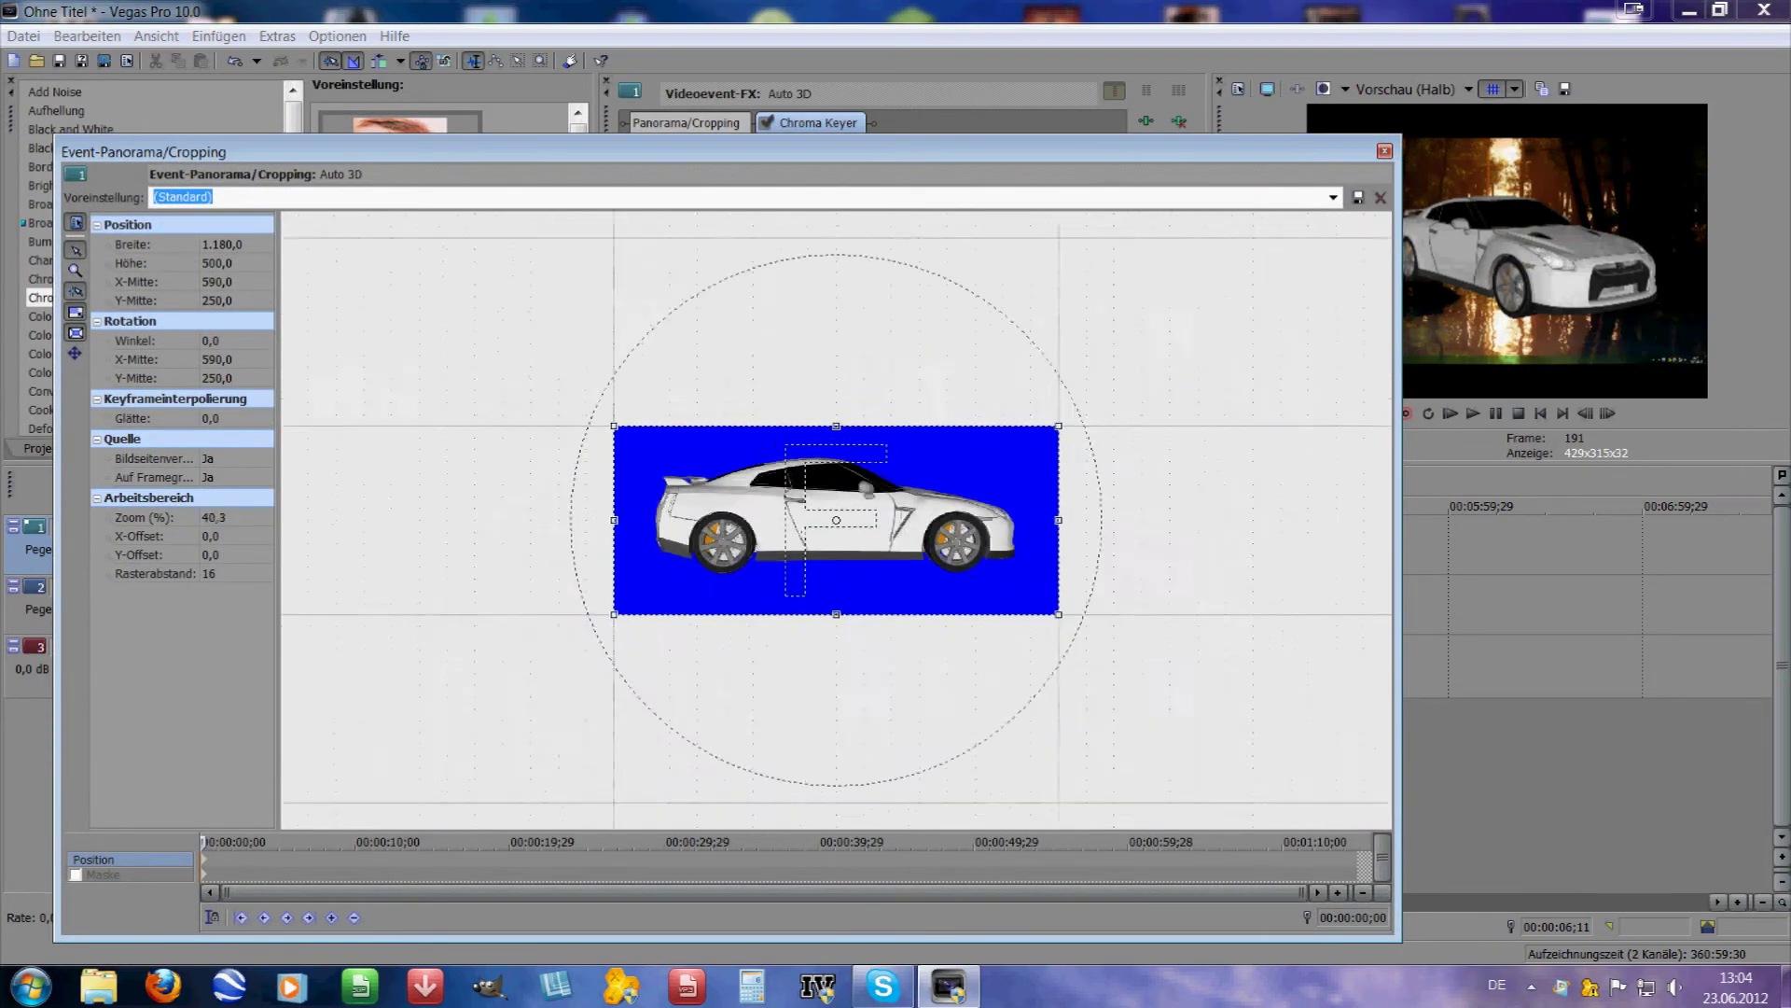
{"action": "left_click_drag", "start_coordinate": [836, 520], "coordinate": [813, 509]}
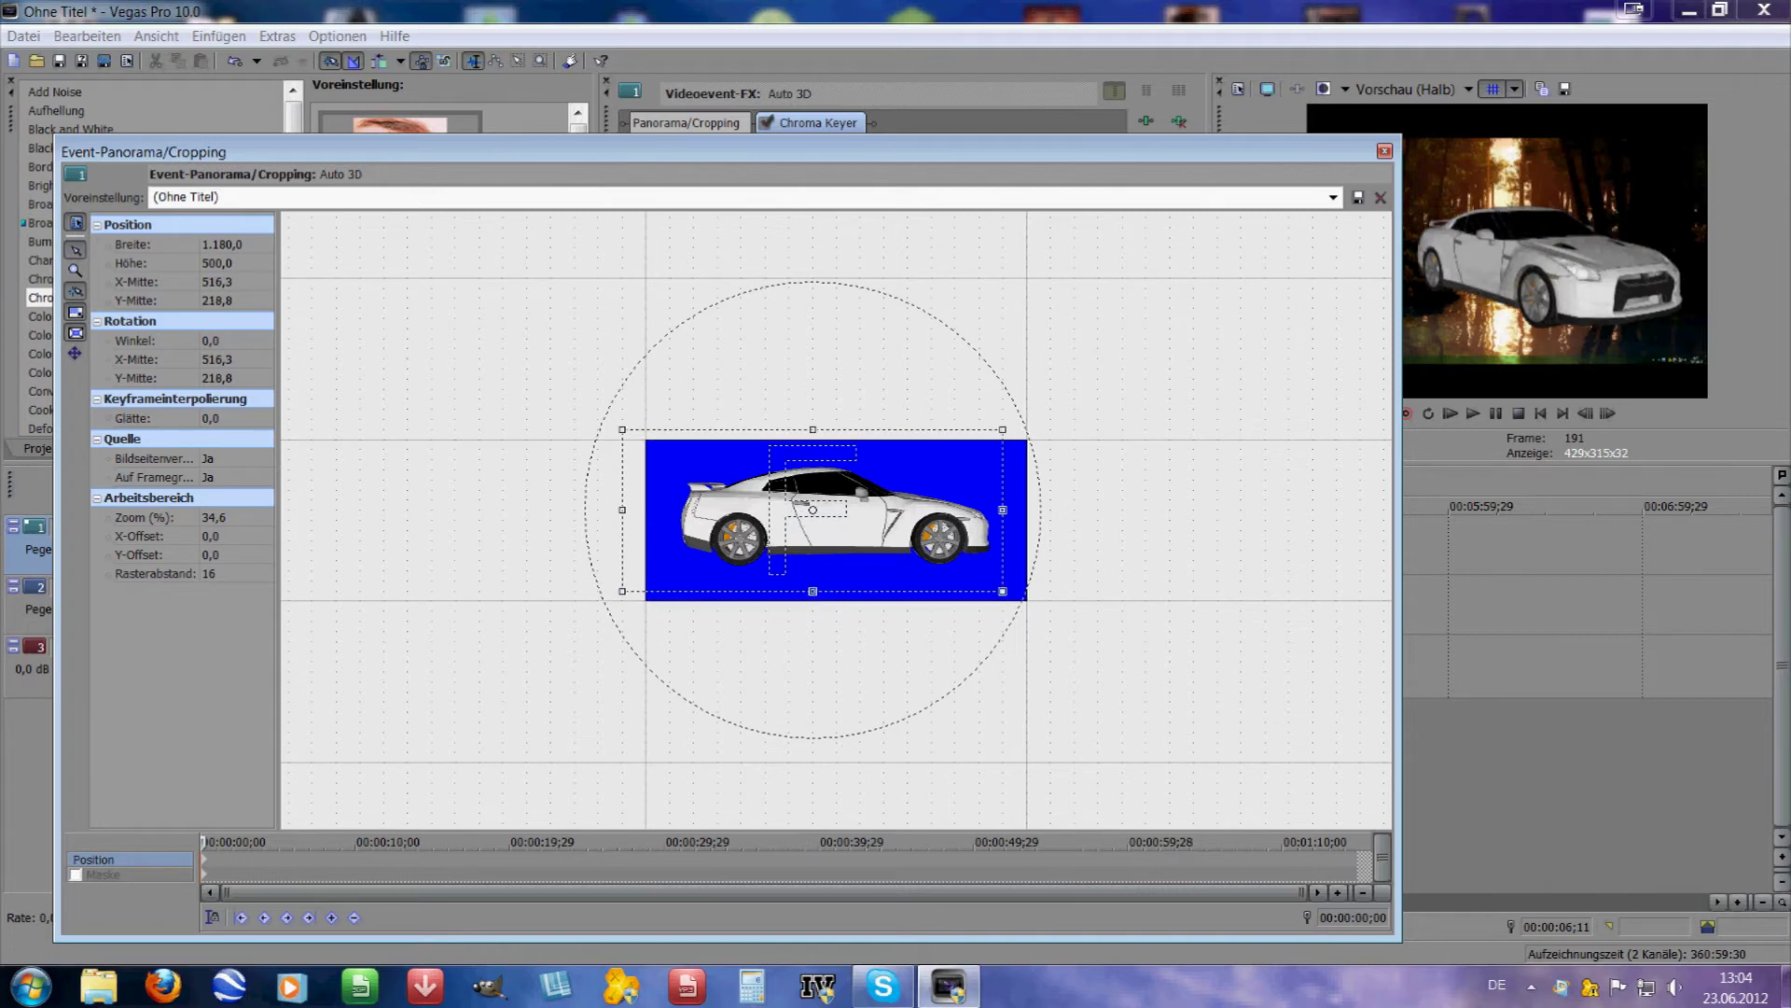
{"action": "left_click_drag", "start_coordinate": [1002, 590], "coordinate": [1123, 641]}
{"action": "scroll", "coordinate": [813, 510], "scroll_direction": "down", "scroll_amount": 4}
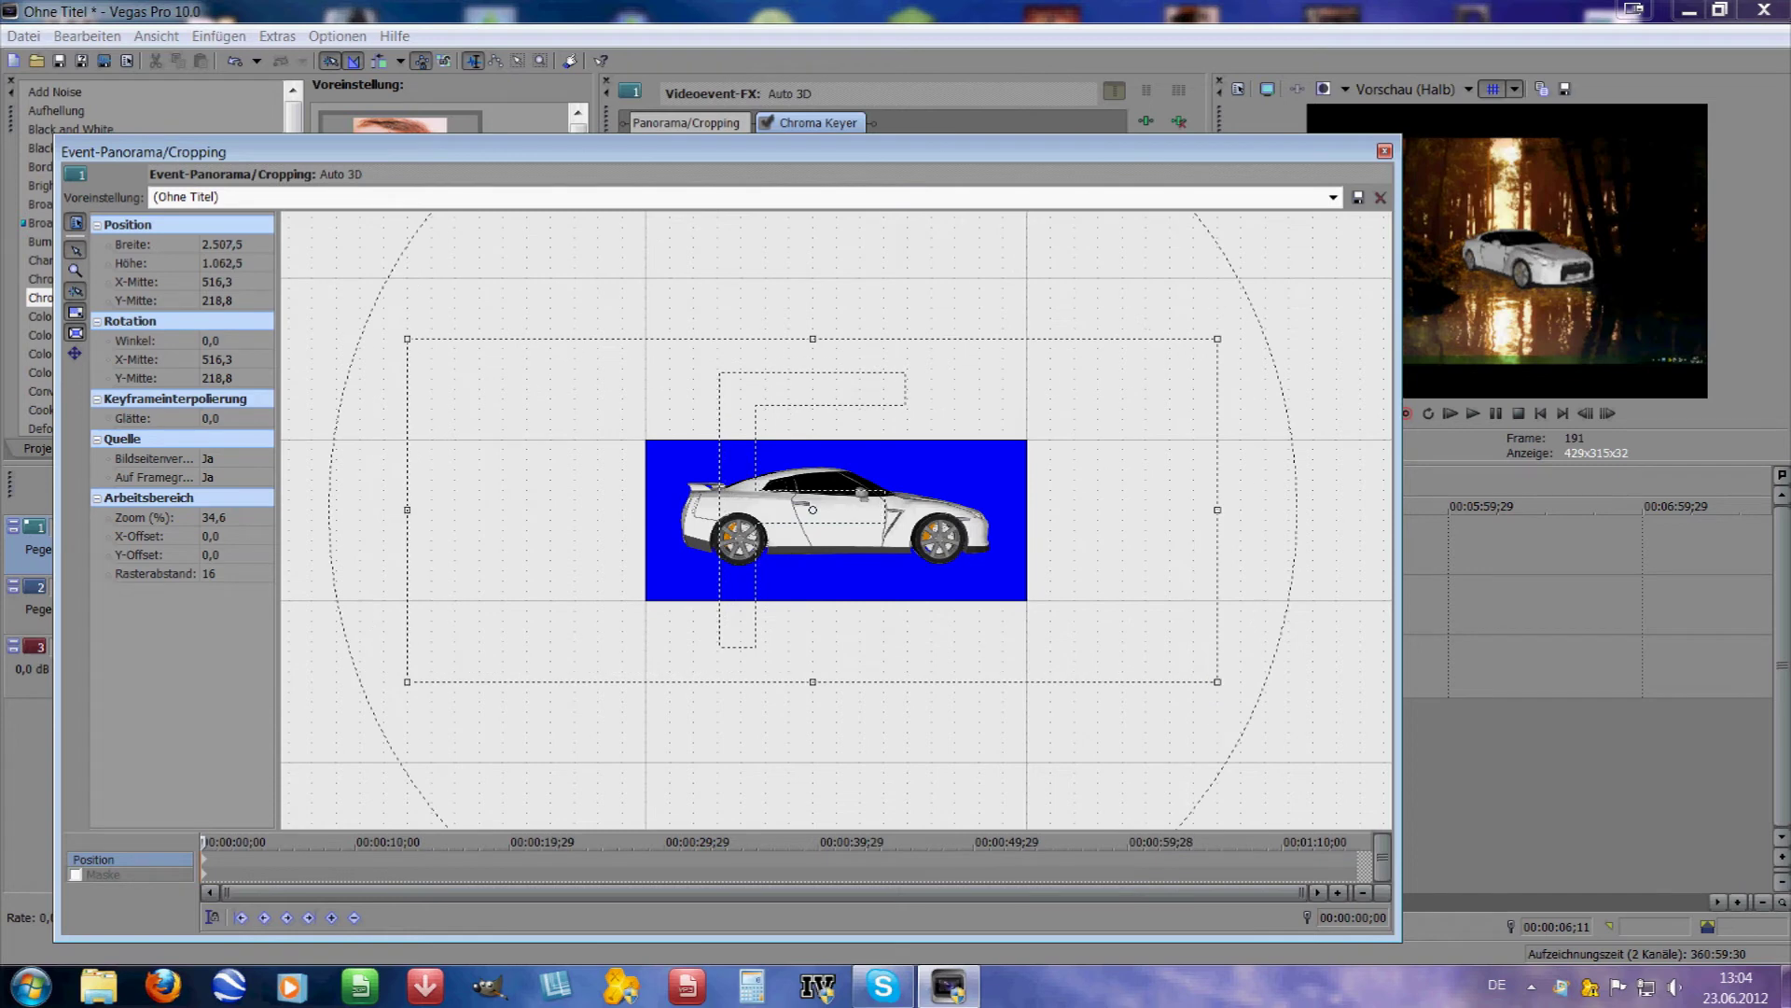
{"action": "scroll", "coordinate": [812, 509], "scroll_direction": "down", "scroll_amount": 1}
Place the small car in the picture's lower-right corner with the crop frame about 4.425 × 1.875, centred at X -958,8 and Y -468,8.
{"action": "left_click_drag", "start_coordinate": [812, 509], "coordinate": [622, 389]}
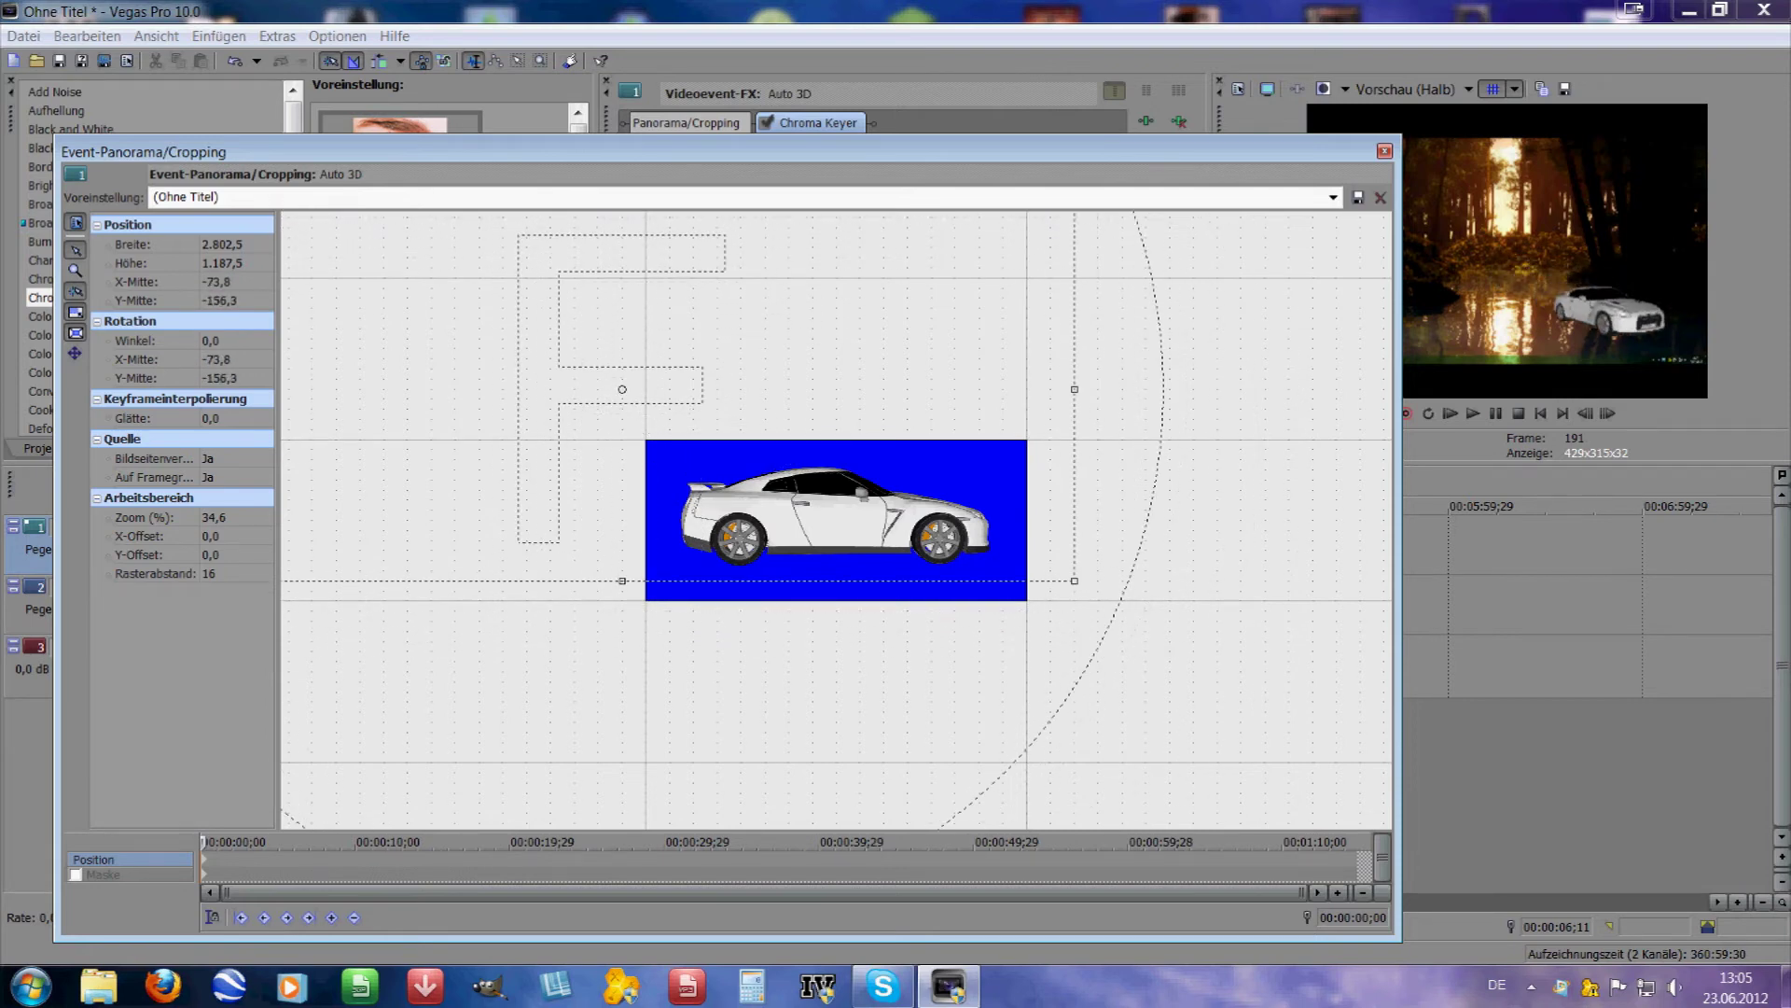
{"action": "left_click_drag", "start_coordinate": [1075, 581], "coordinate": [1170, 621]}
{"action": "scroll", "coordinate": [622, 389], "scroll_direction": "down", "scroll_amount": 6}
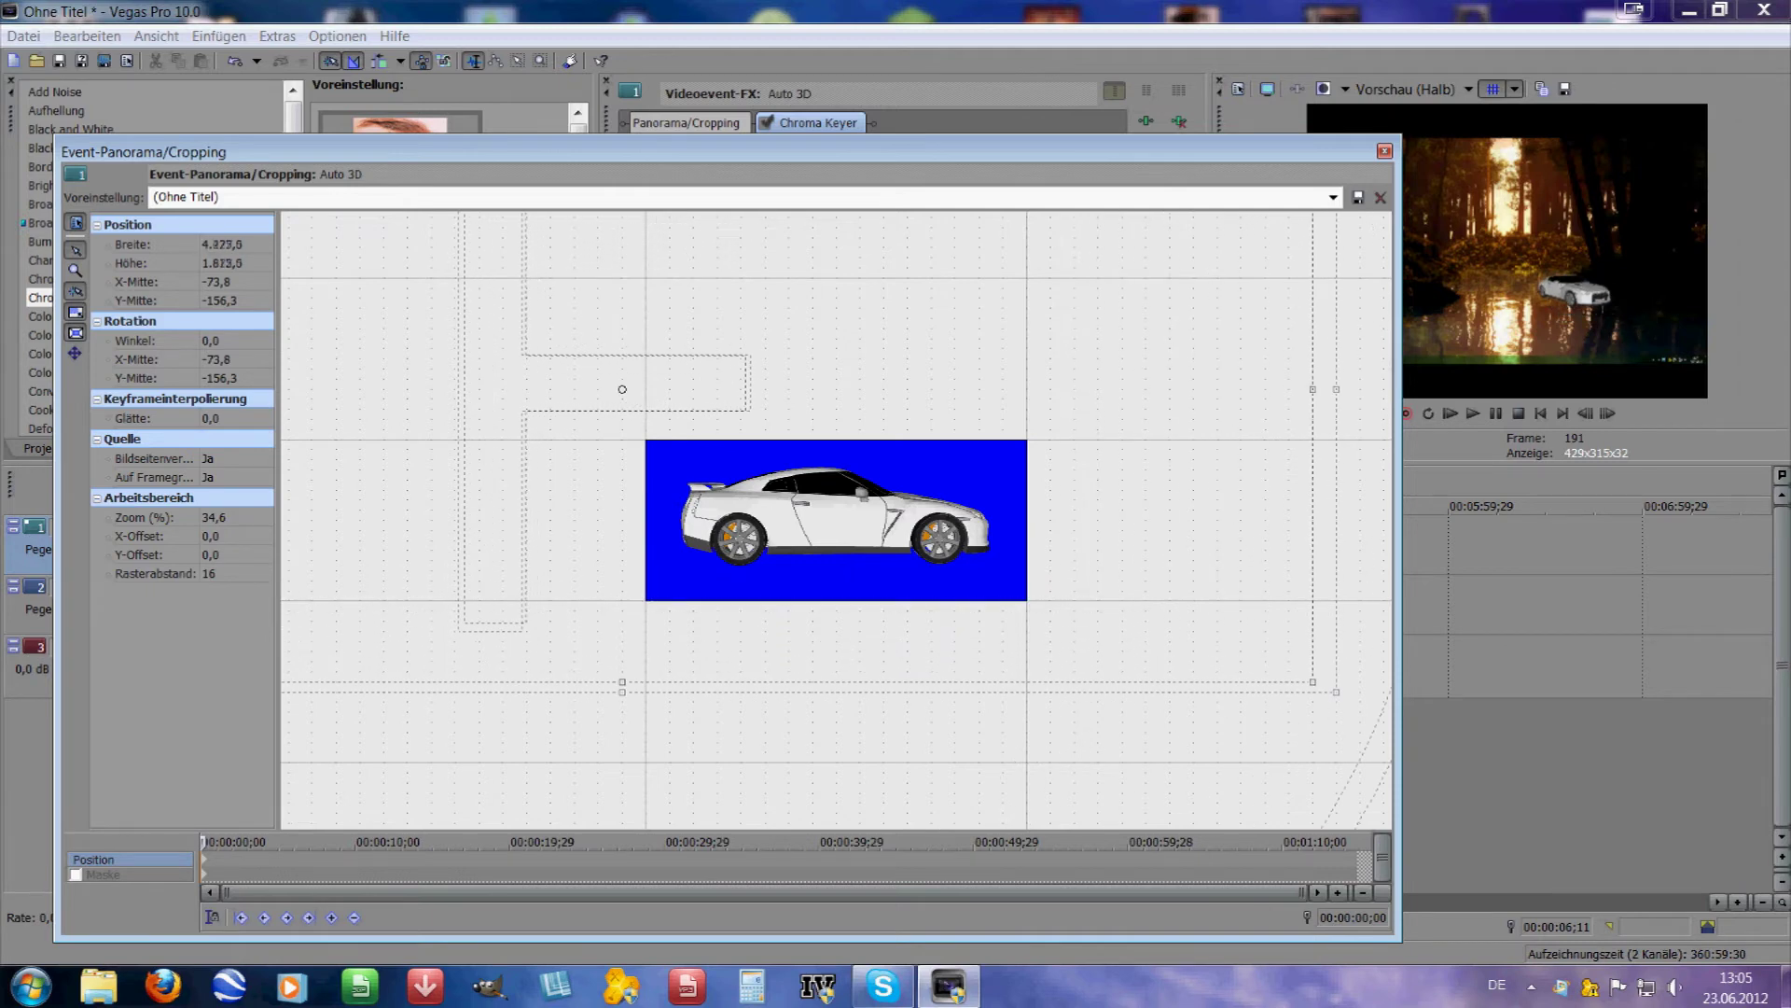
{"action": "mouse_move", "coordinate": [622, 389]}
{"action": "left_mouse_down"}
{"action": "mouse_move", "coordinate": [571, 376]}
{"action": "mouse_move", "coordinate": [408, 258]}
{"action": "mouse_move", "coordinate": [337, 288]}
{"action": "left_mouse_up"}
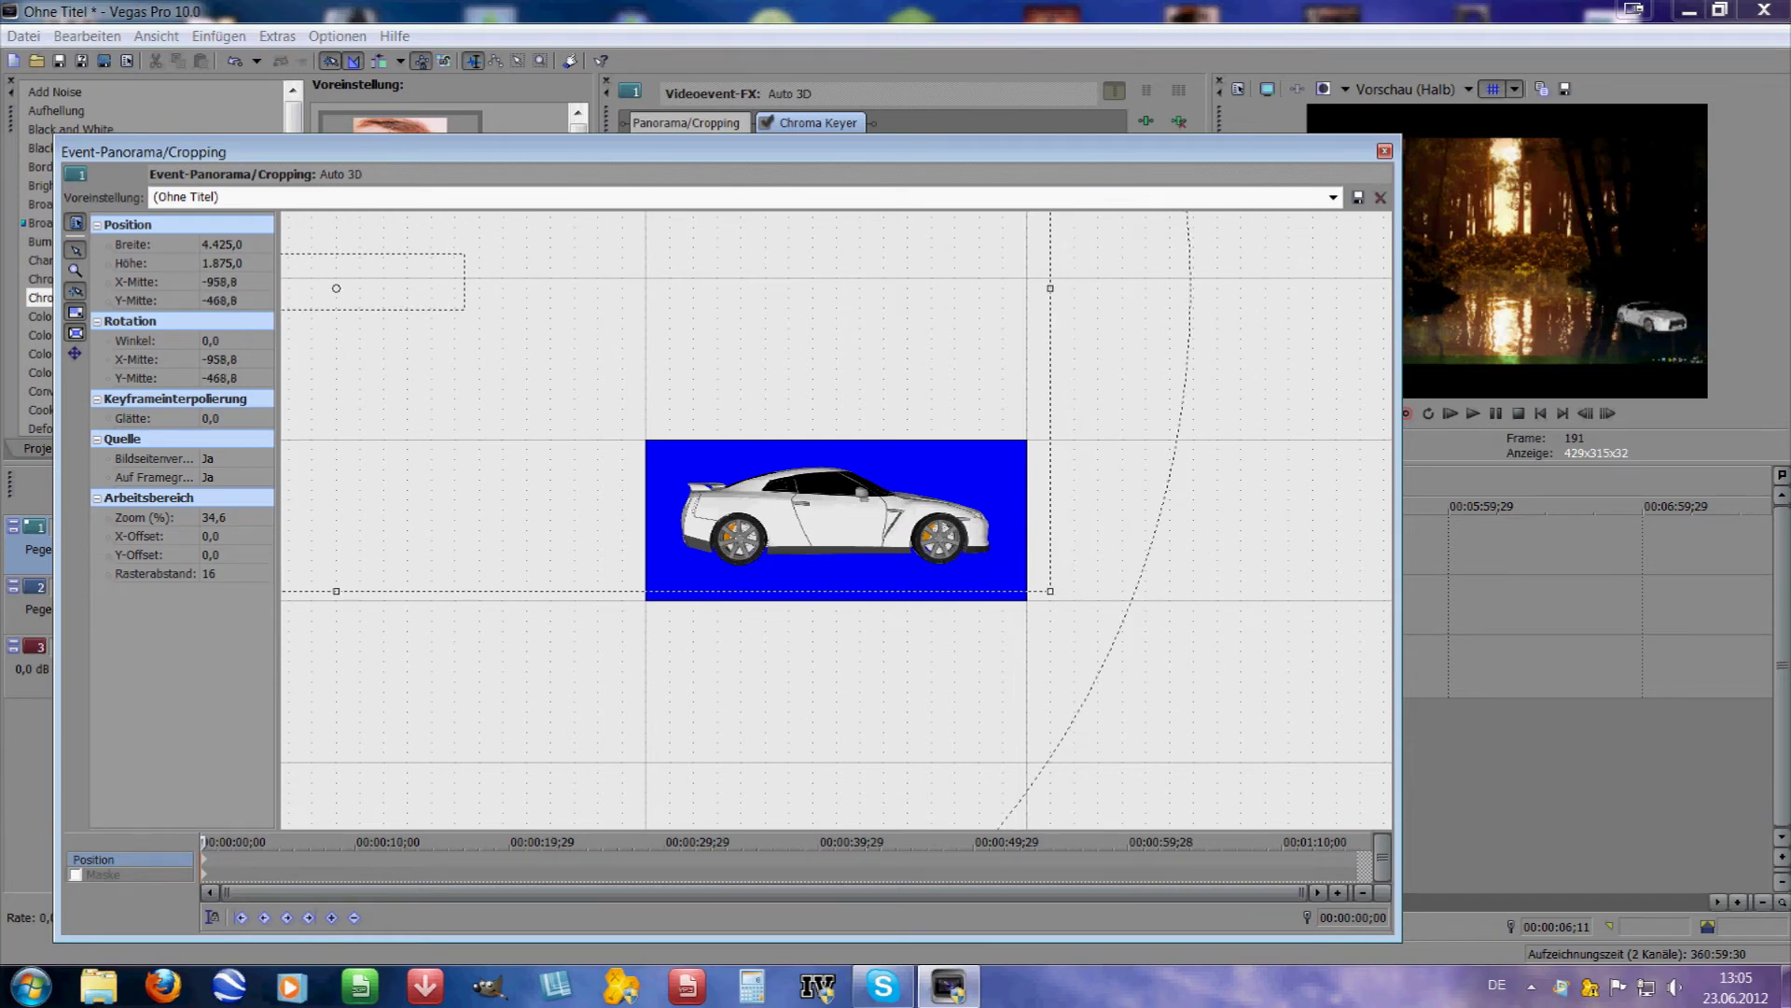
{"action": "key", "text": "alt+F4"}
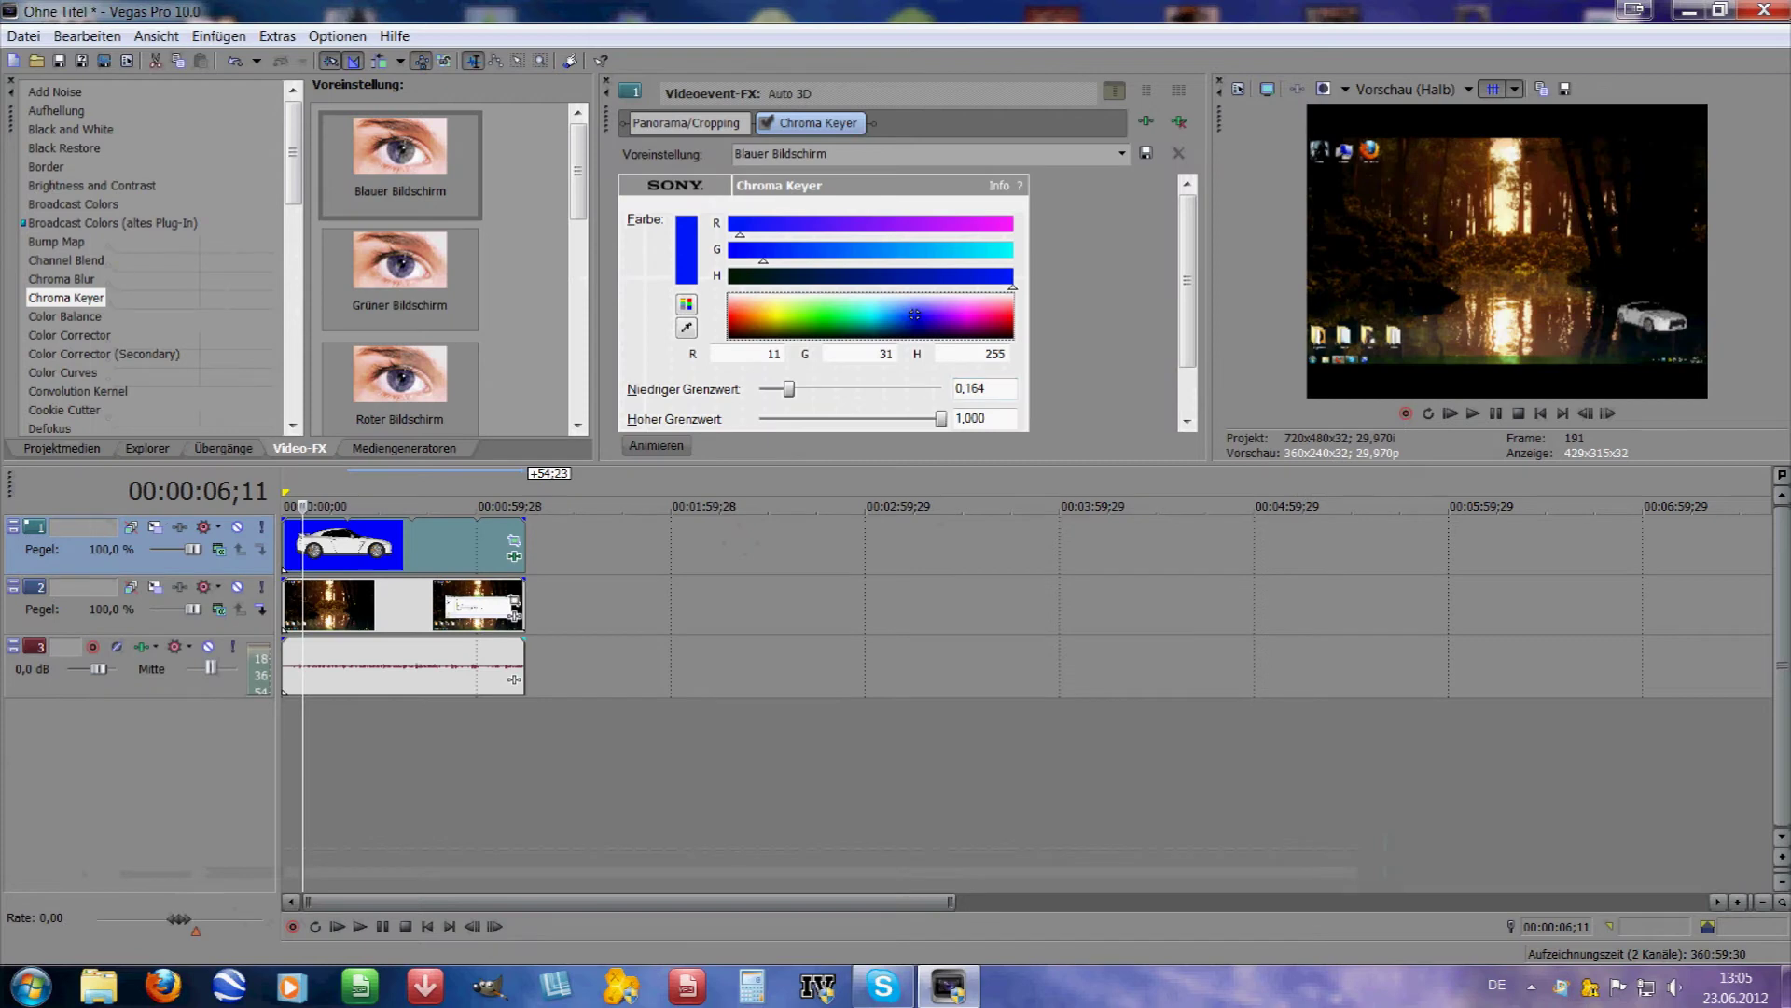
Play back the repositioned small car over the background from about 6;11 and pause at about 21;23.
{"action": "left_click", "coordinate": [1472, 413]}
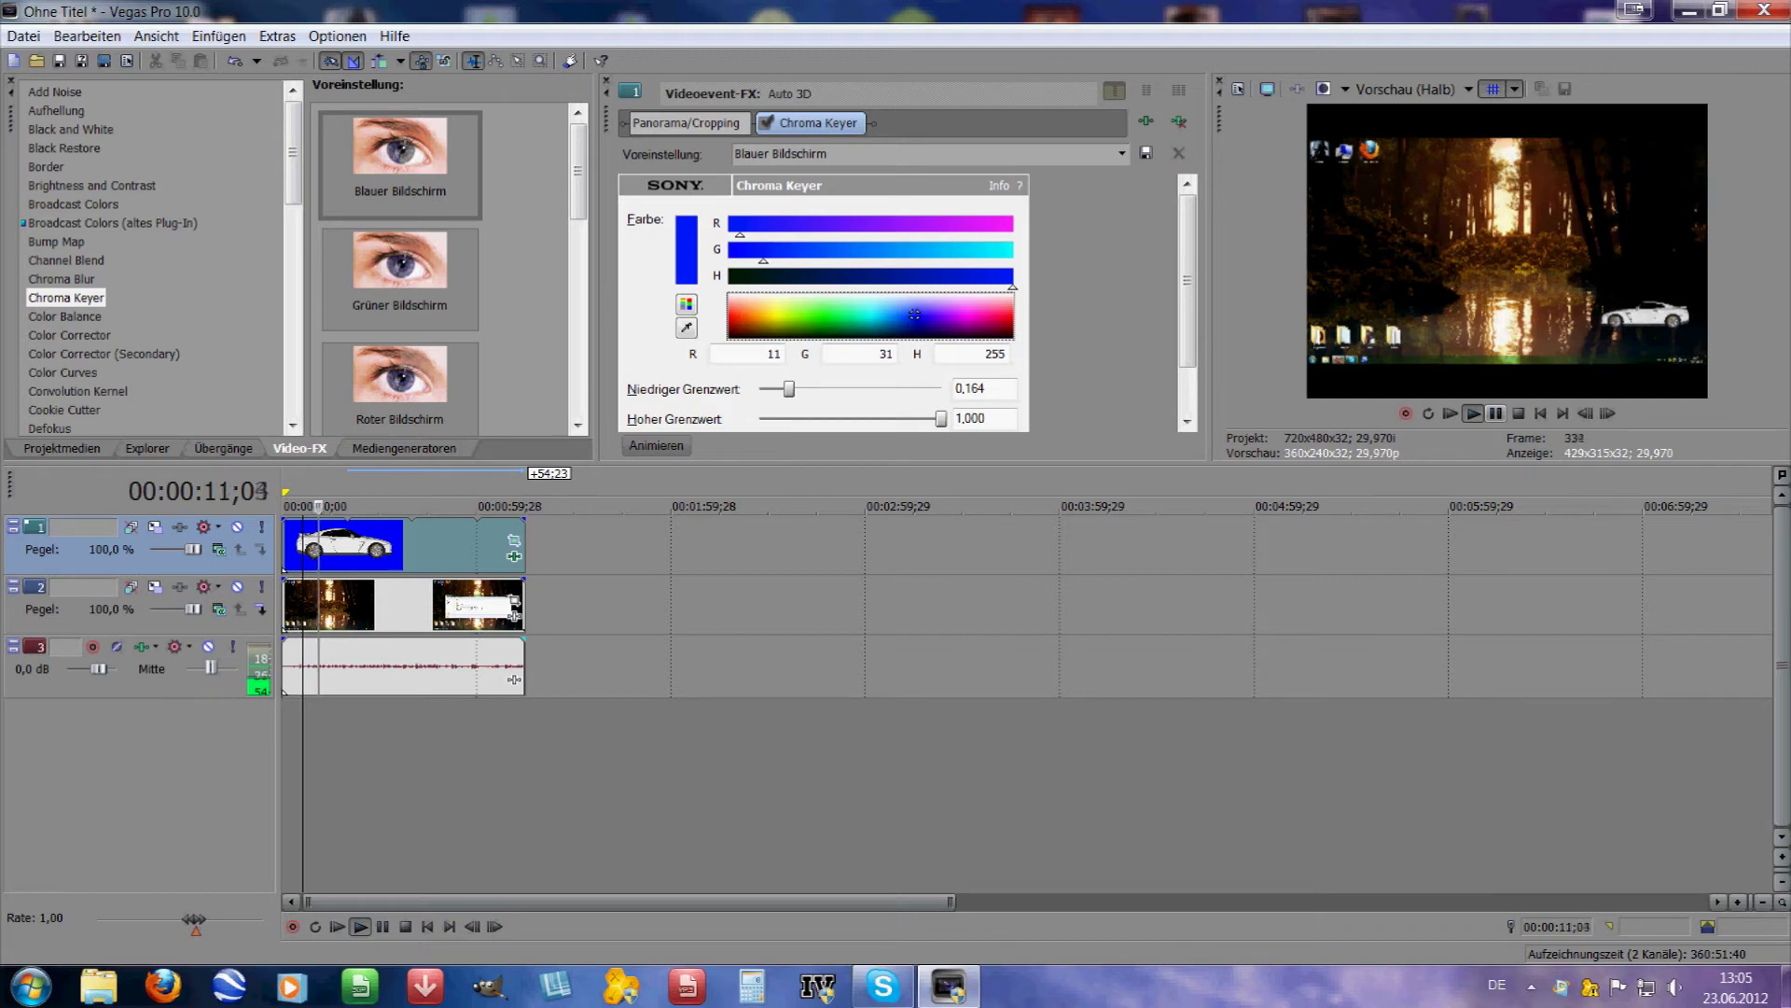
{"action": "left_click", "coordinate": [1496, 413]}
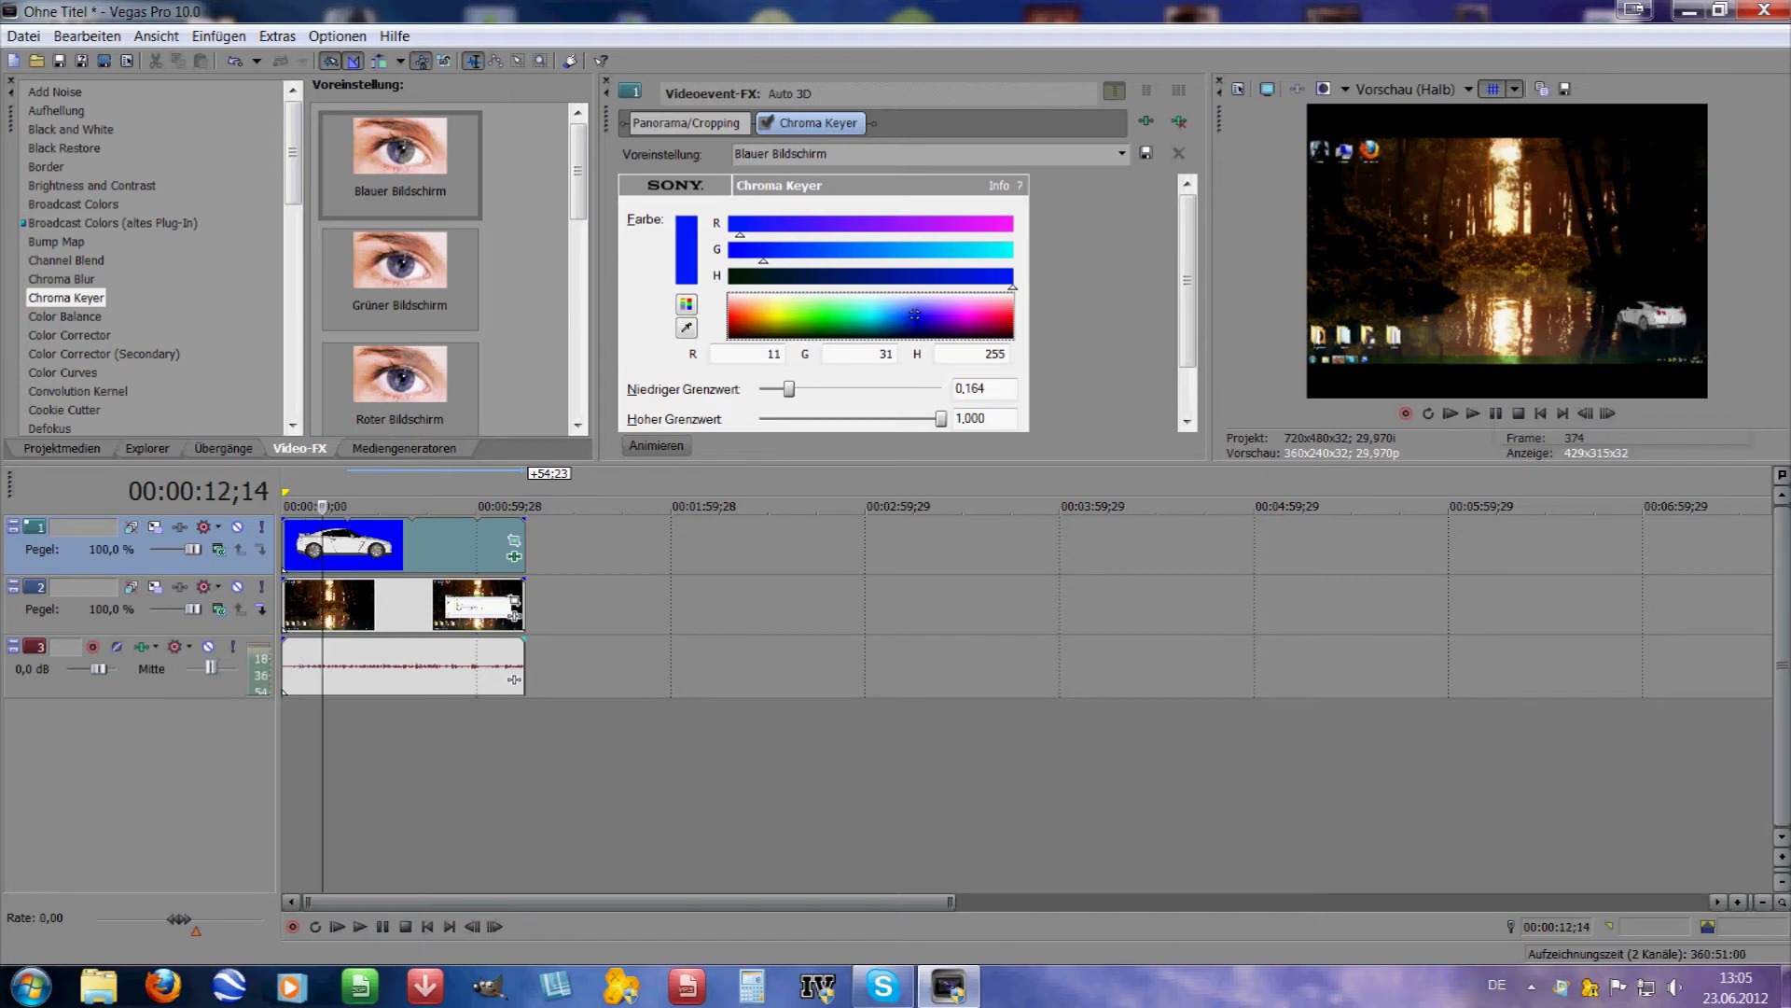
{"action": "left_click", "coordinate": [1495, 414]}
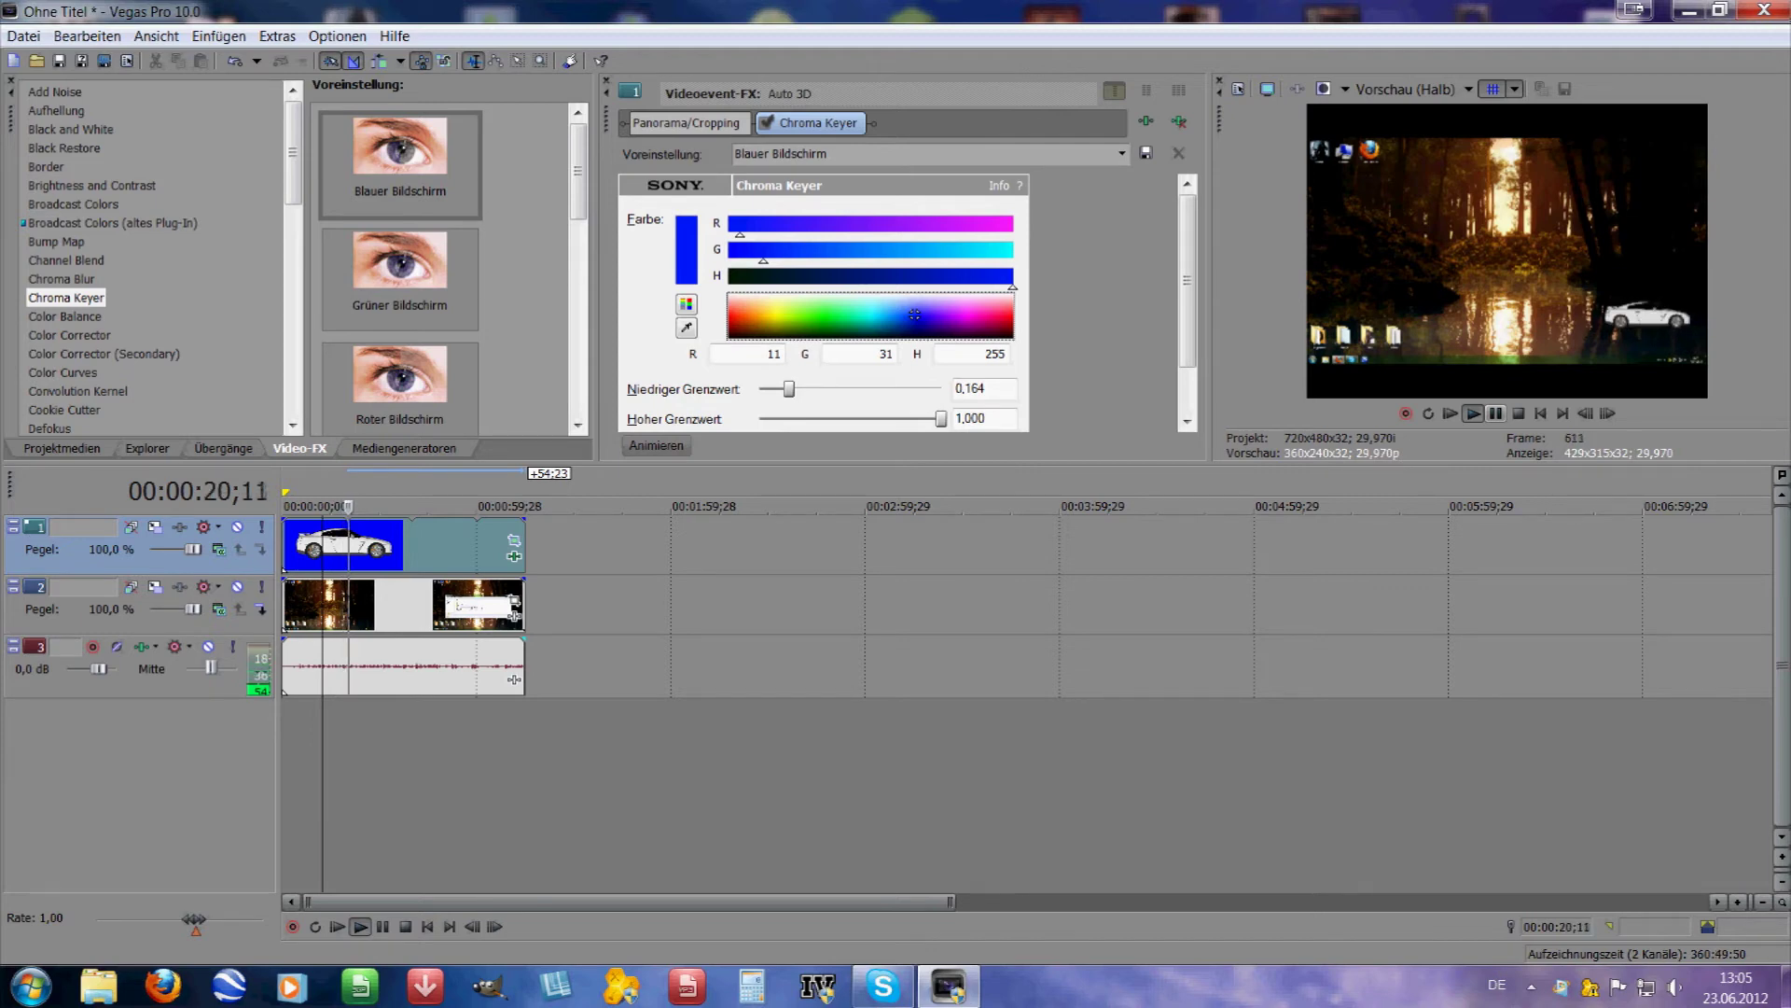
{"action": "left_click", "coordinate": [1496, 414]}
{"action": "scroll", "coordinate": [767, 606], "scroll_direction": "up", "scroll_amount": 5}
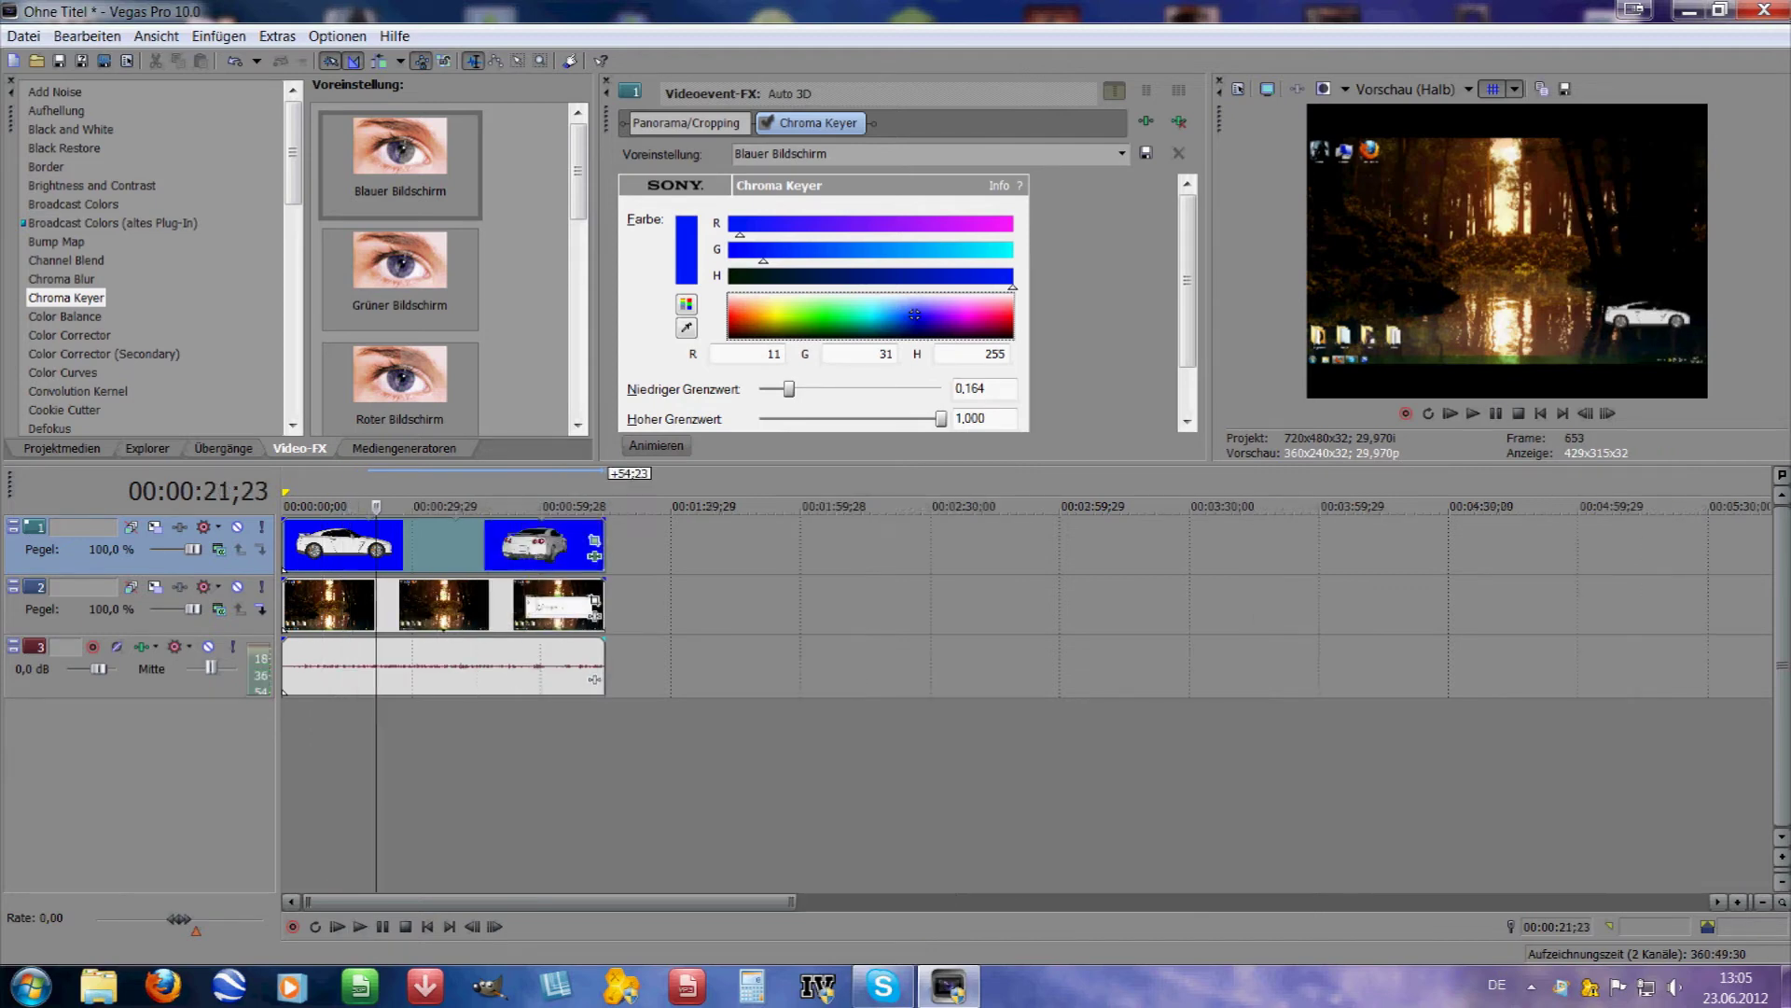
Play from near the timeline start to find the entry point and cut off the Auto 3D clip's beginning up to about 5;10.
{"action": "left_click", "coordinate": [297, 505]}
{"action": "left_click", "coordinate": [1472, 413]}
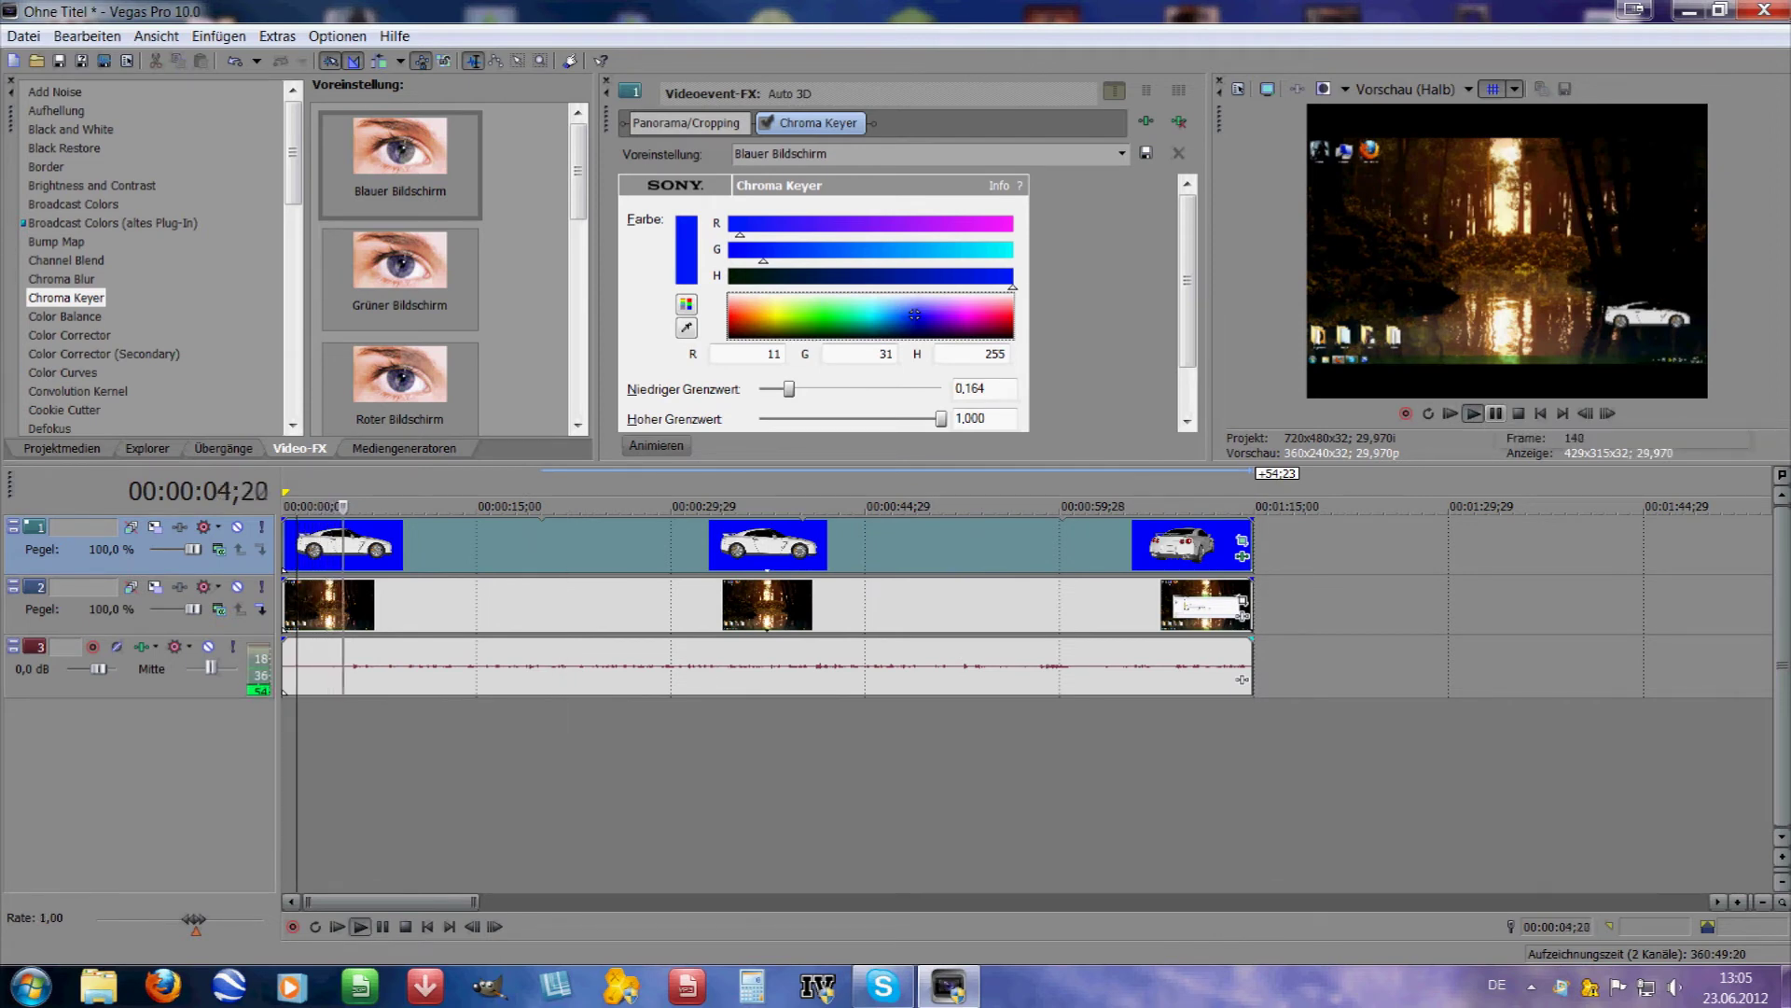
{"action": "key", "text": "Return"}
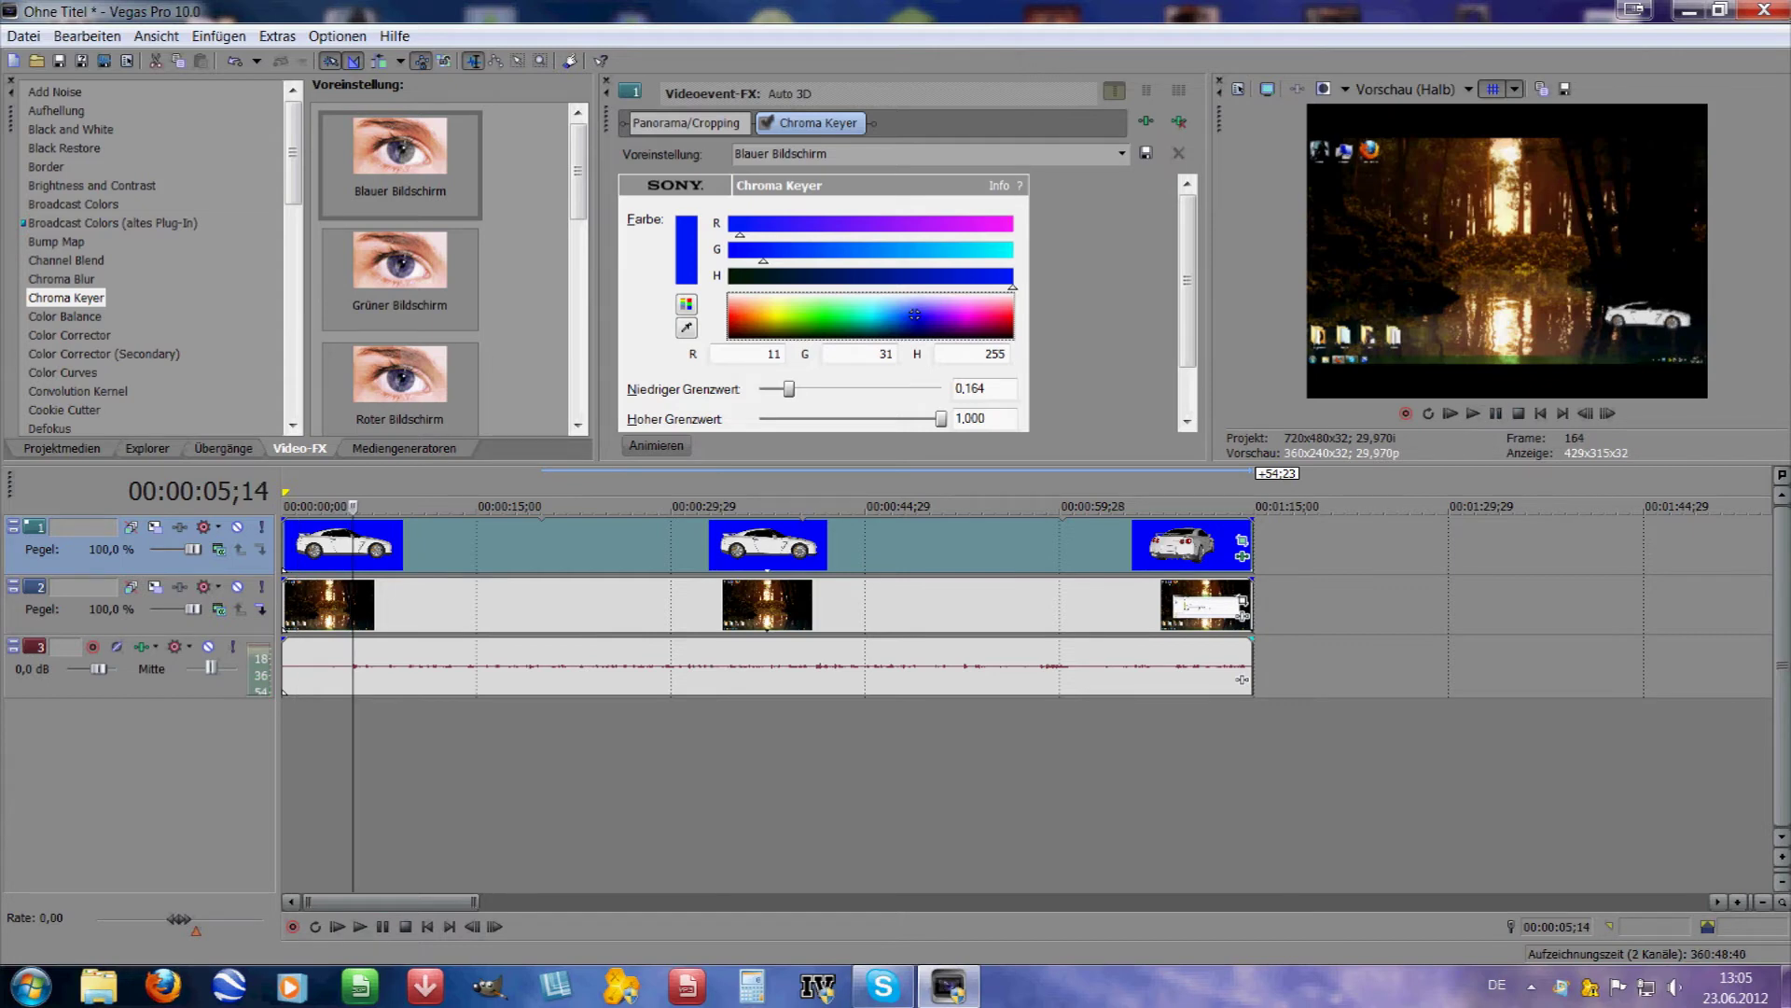
{"action": "key", "text": "Left"}
{"action": "key", "text": "Left"}
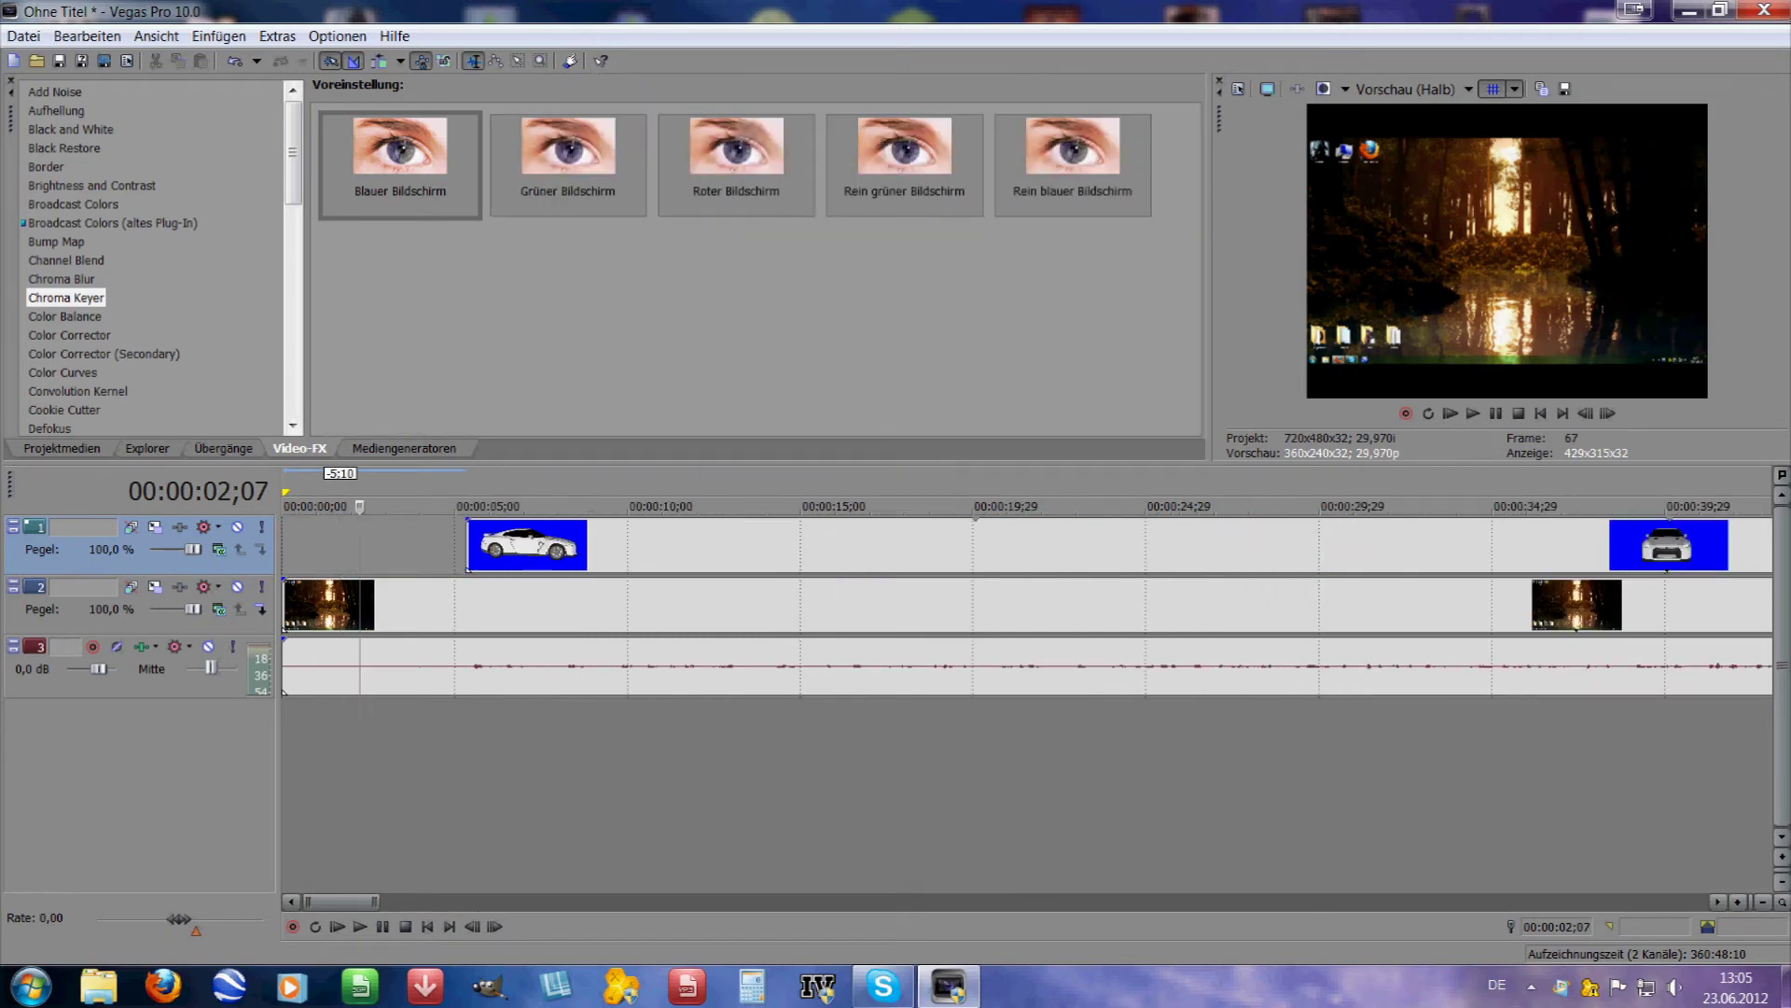
Play the trimmed Auto 3D clip from about 5;17 and split it at about 7;01.
{"action": "left_click", "coordinate": [474, 508]}
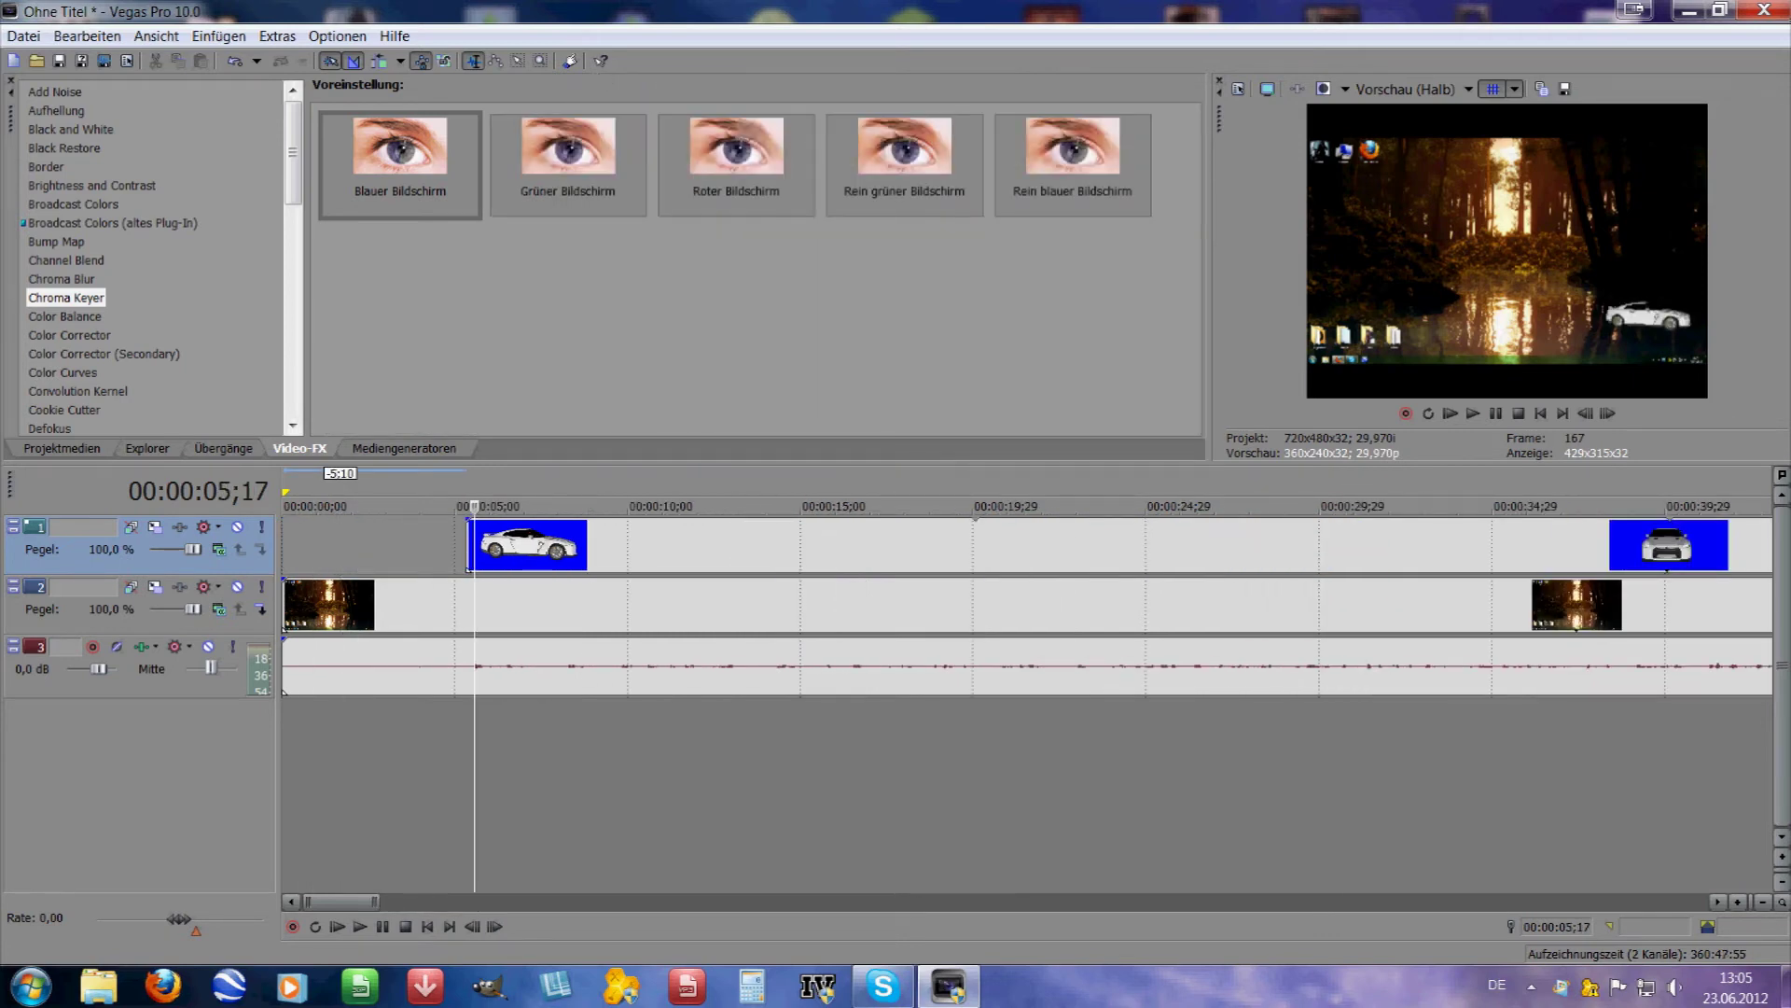
{"action": "left_click", "coordinate": [1473, 413]}
{"action": "left_click", "coordinate": [1496, 413]}
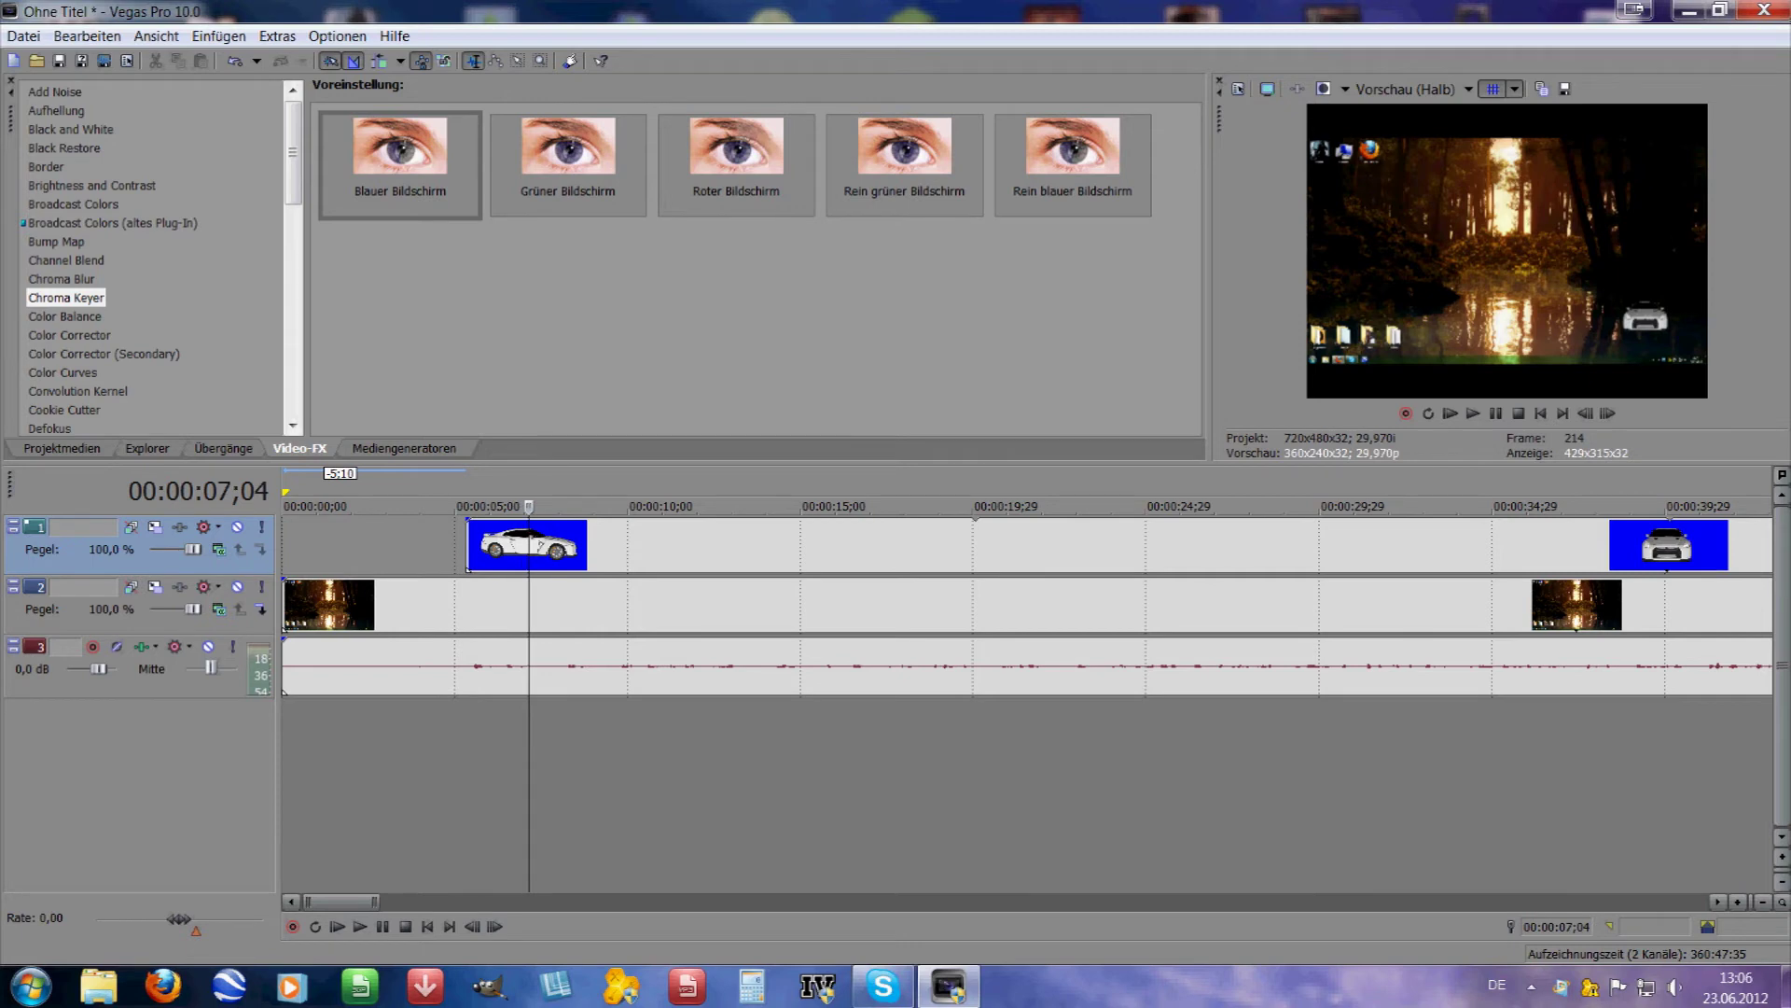
{"action": "left_click", "coordinate": [525, 551]}
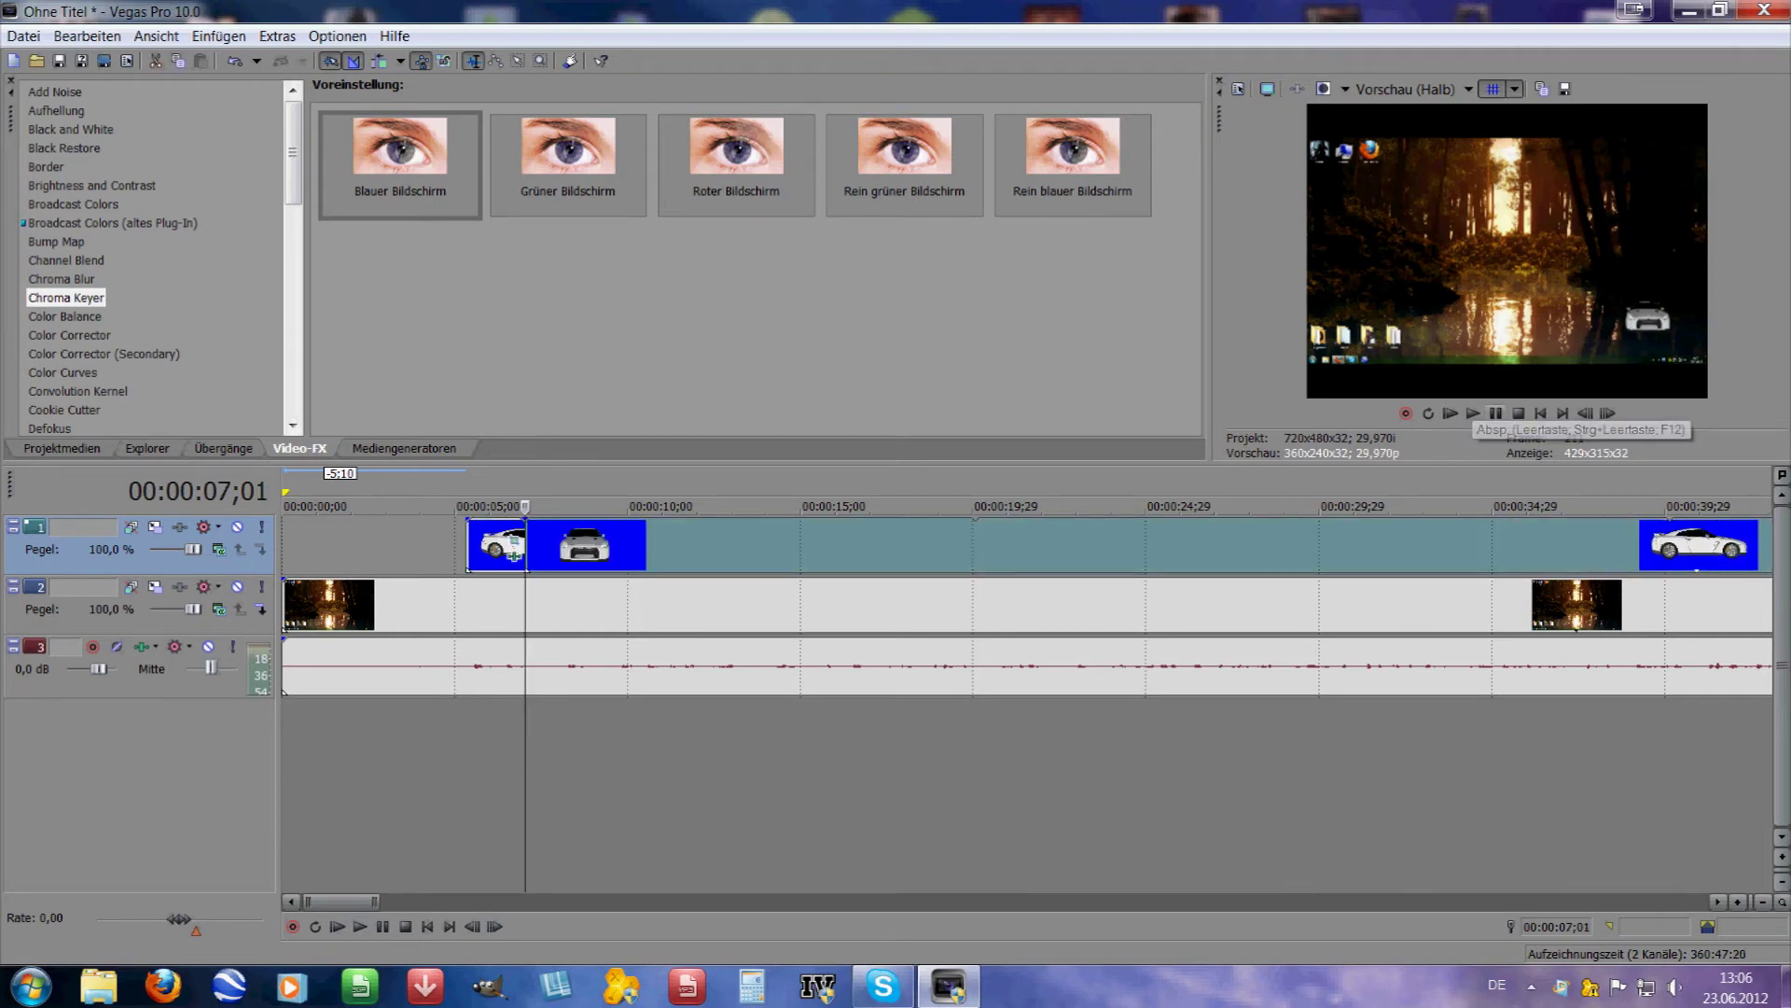
Cut out the Auto 3D section from about 7;01 to 8;04 and close the gap with the remaining clip.
{"action": "left_click", "coordinate": [1473, 413]}
{"action": "left_click", "coordinate": [1495, 413]}
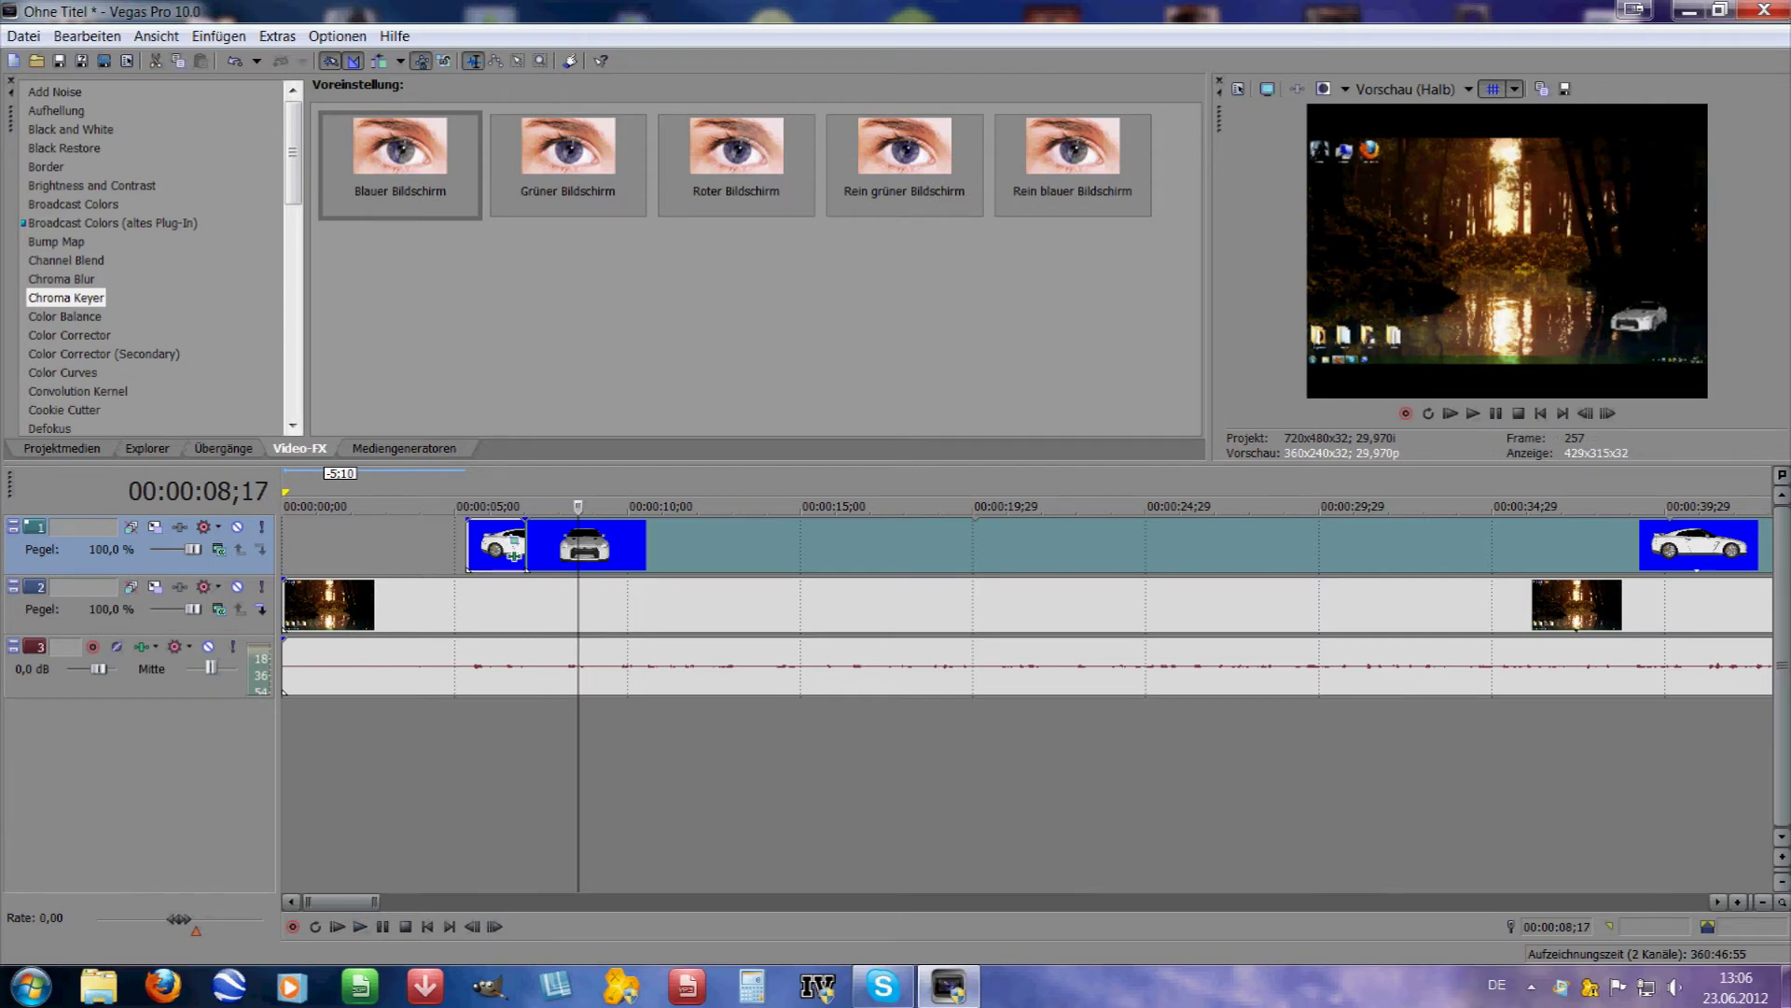
{"action": "key", "text": "Left"}
{"action": "key", "text": "Left"}
{"action": "key", "text": "Left"}
{"action": "key", "text": "Left"}
{"action": "key", "text": "Left"}
{"action": "key", "text": "Left"}
{"action": "key", "text": "Left"}
{"action": "key", "text": "Left"}
{"action": "key", "text": "Left"}
{"action": "key", "text": "Left"}
{"action": "key", "text": "Left"}
{"action": "key", "text": "Left"}
{"action": "key", "text": "Left"}
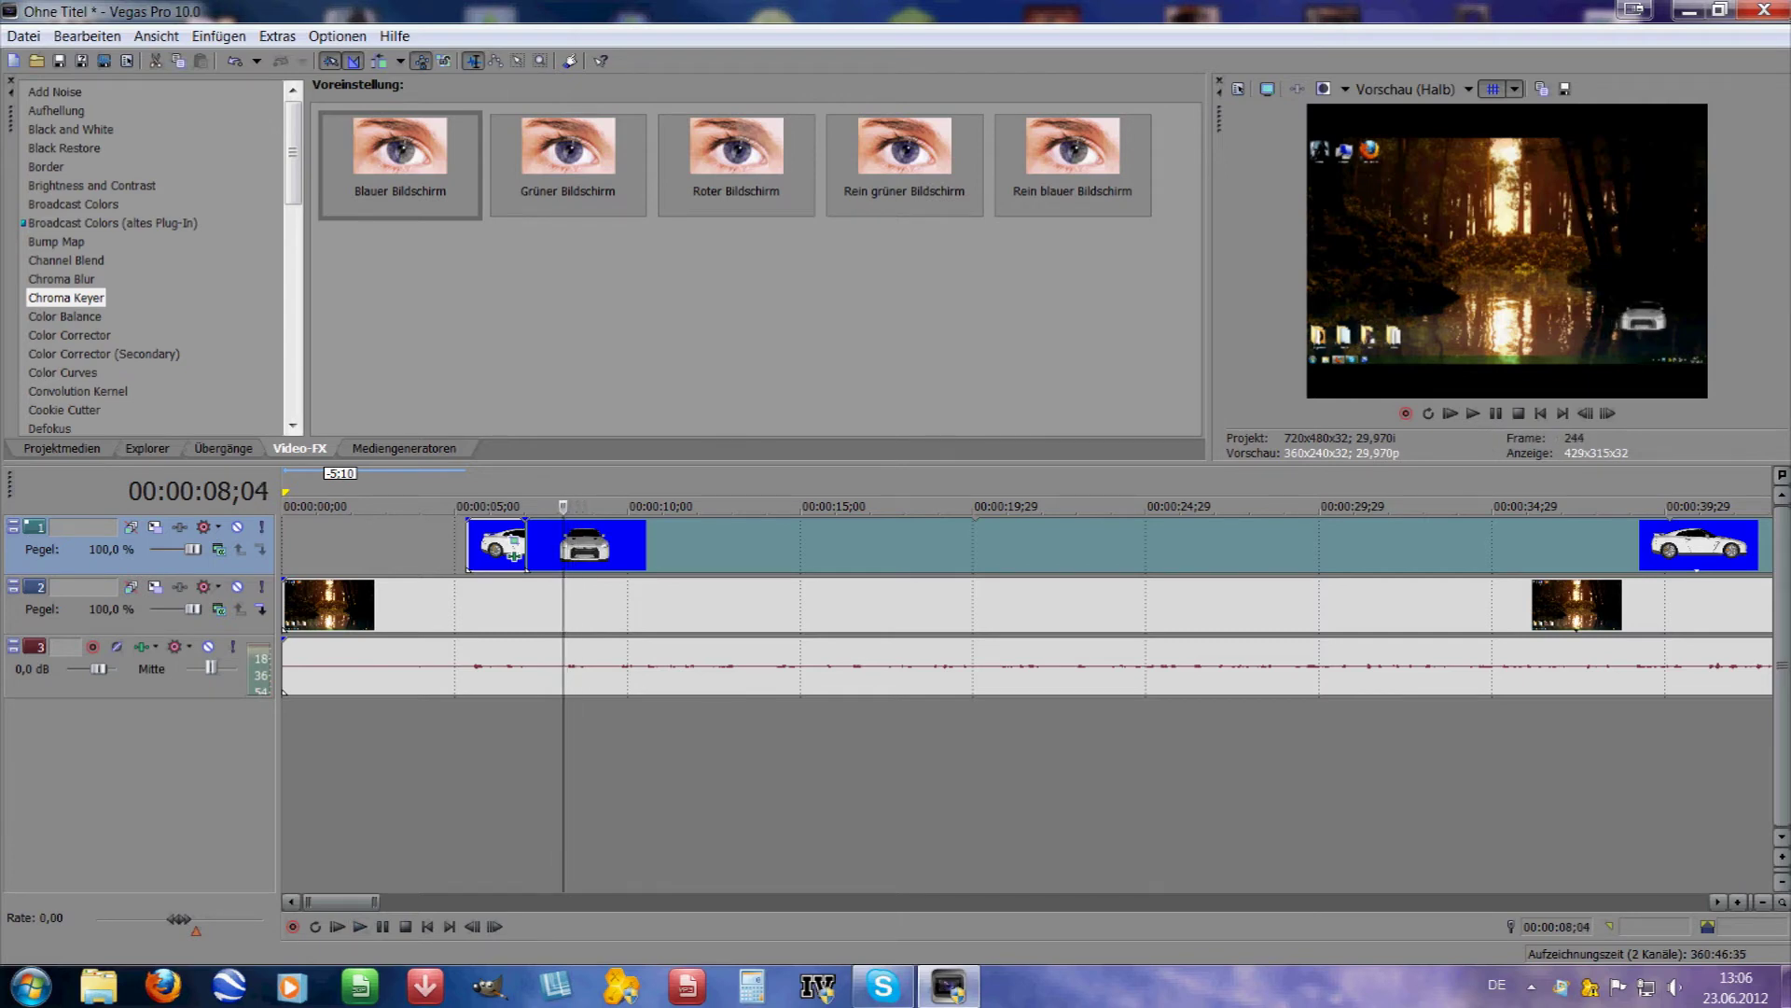
{"action": "key", "text": "s"}
{"action": "left_click", "coordinate": [537, 551]}
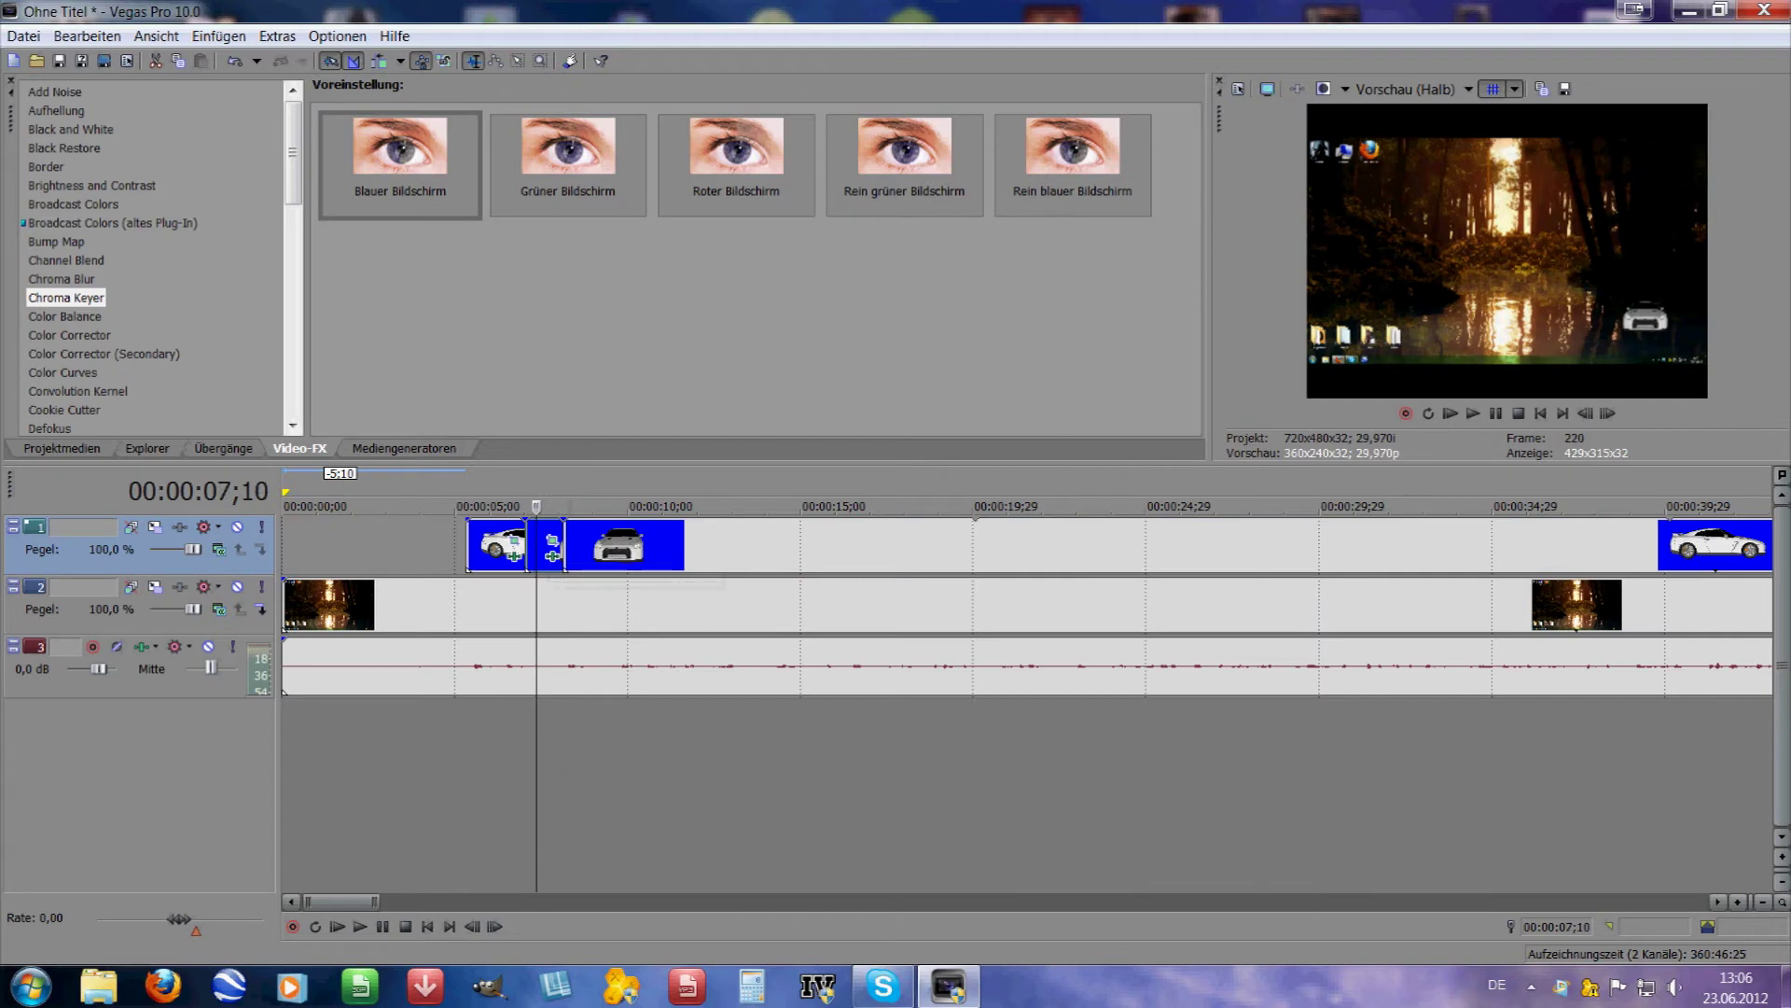
{"action": "key", "text": "ctrl+z"}
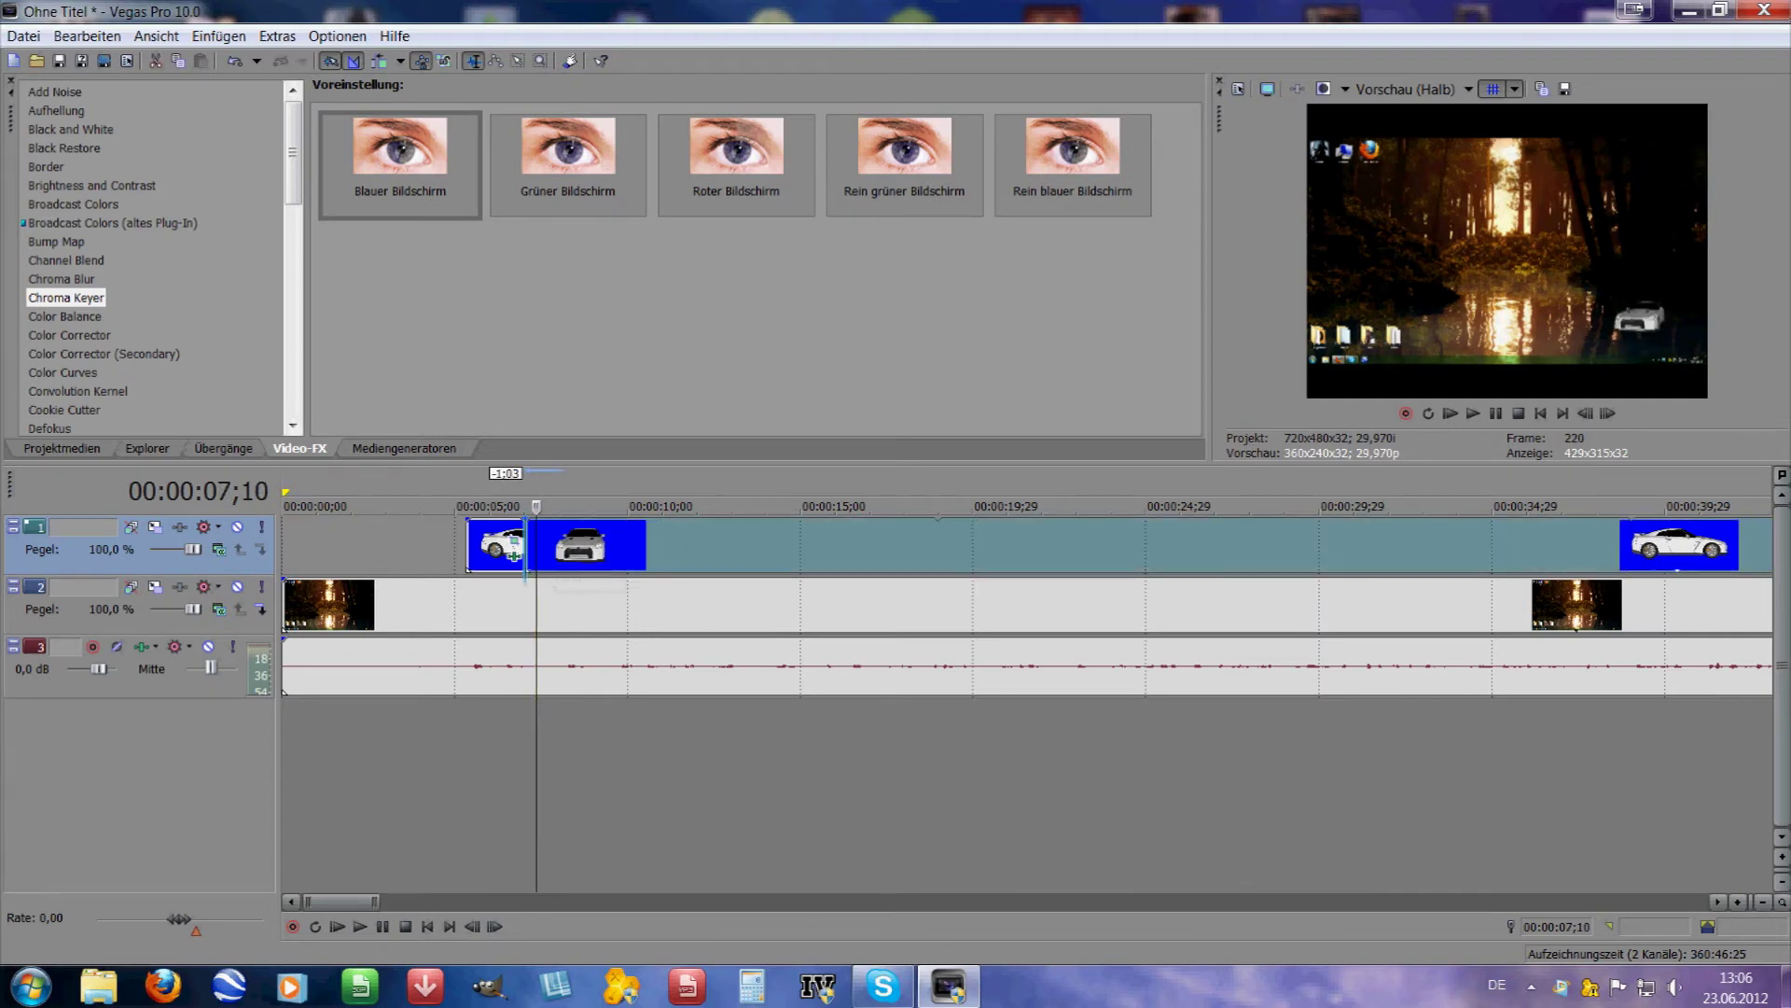
Play back from the car clip's start across the first join and split the Auto 3D clip at about 8;23.
{"action": "left_click", "coordinate": [466, 506]}
{"action": "left_click", "coordinate": [1473, 413]}
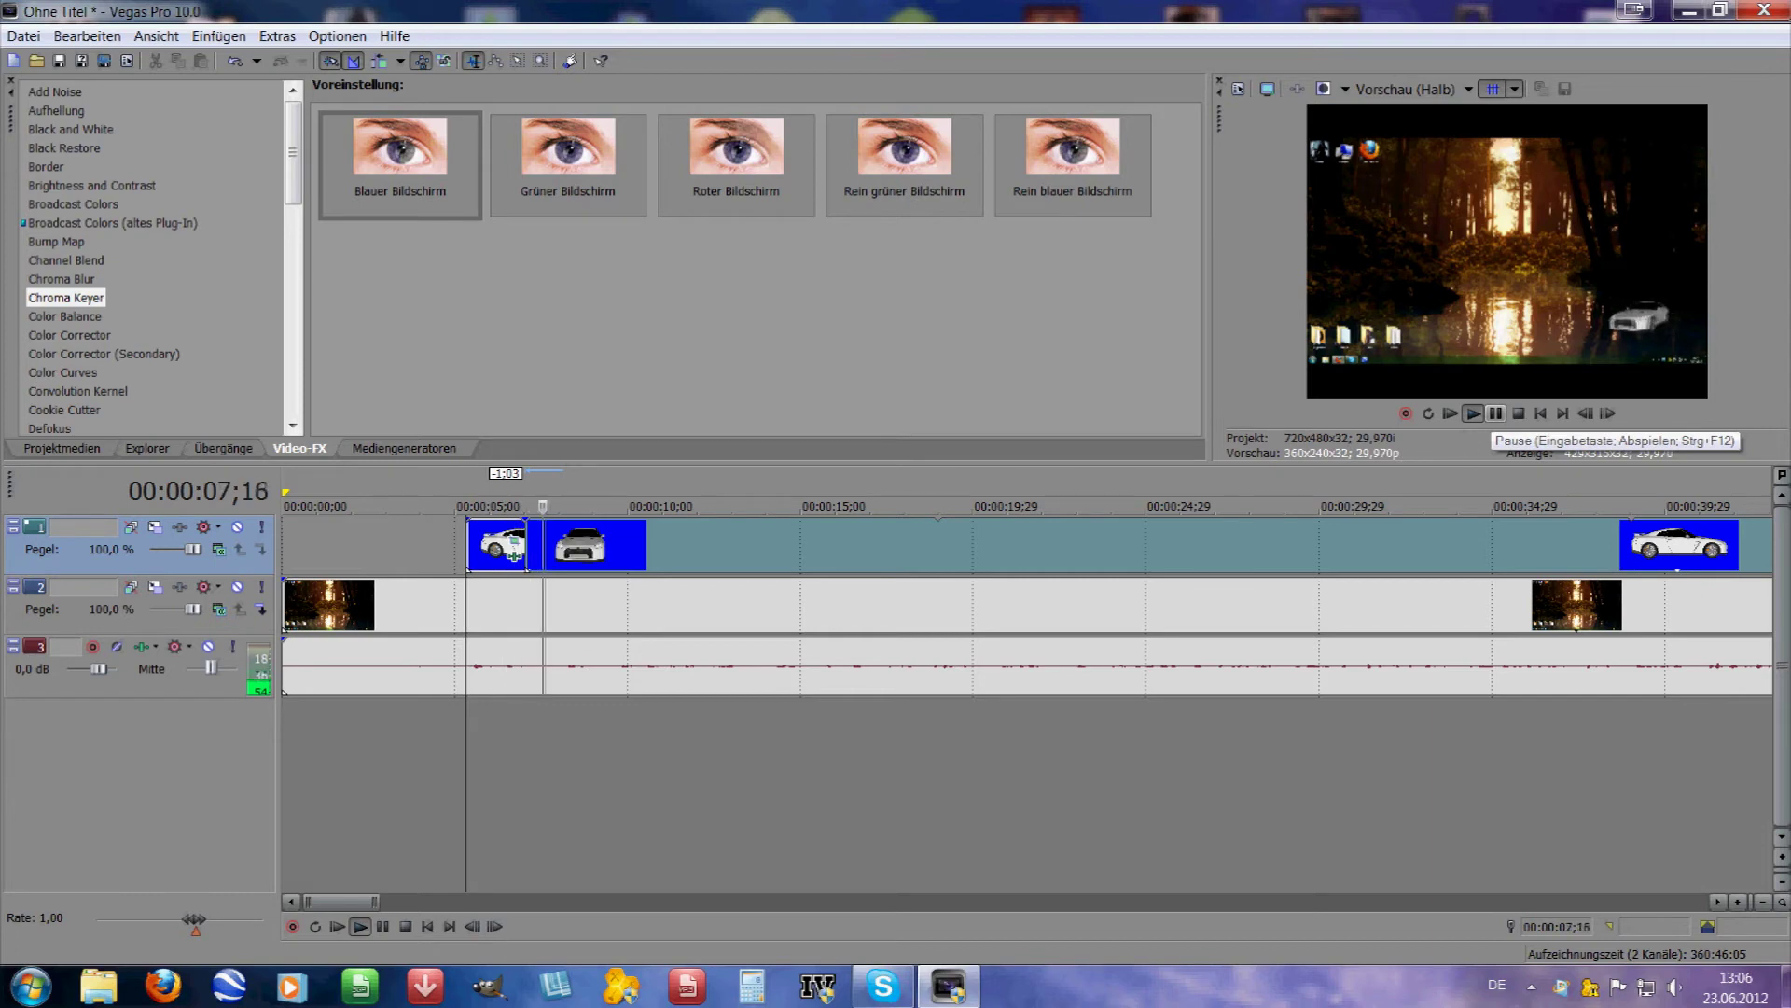
{"action": "left_click", "coordinate": [1496, 413]}
{"action": "left_click", "coordinate": [1473, 413]}
{"action": "left_click", "coordinate": [1495, 414]}
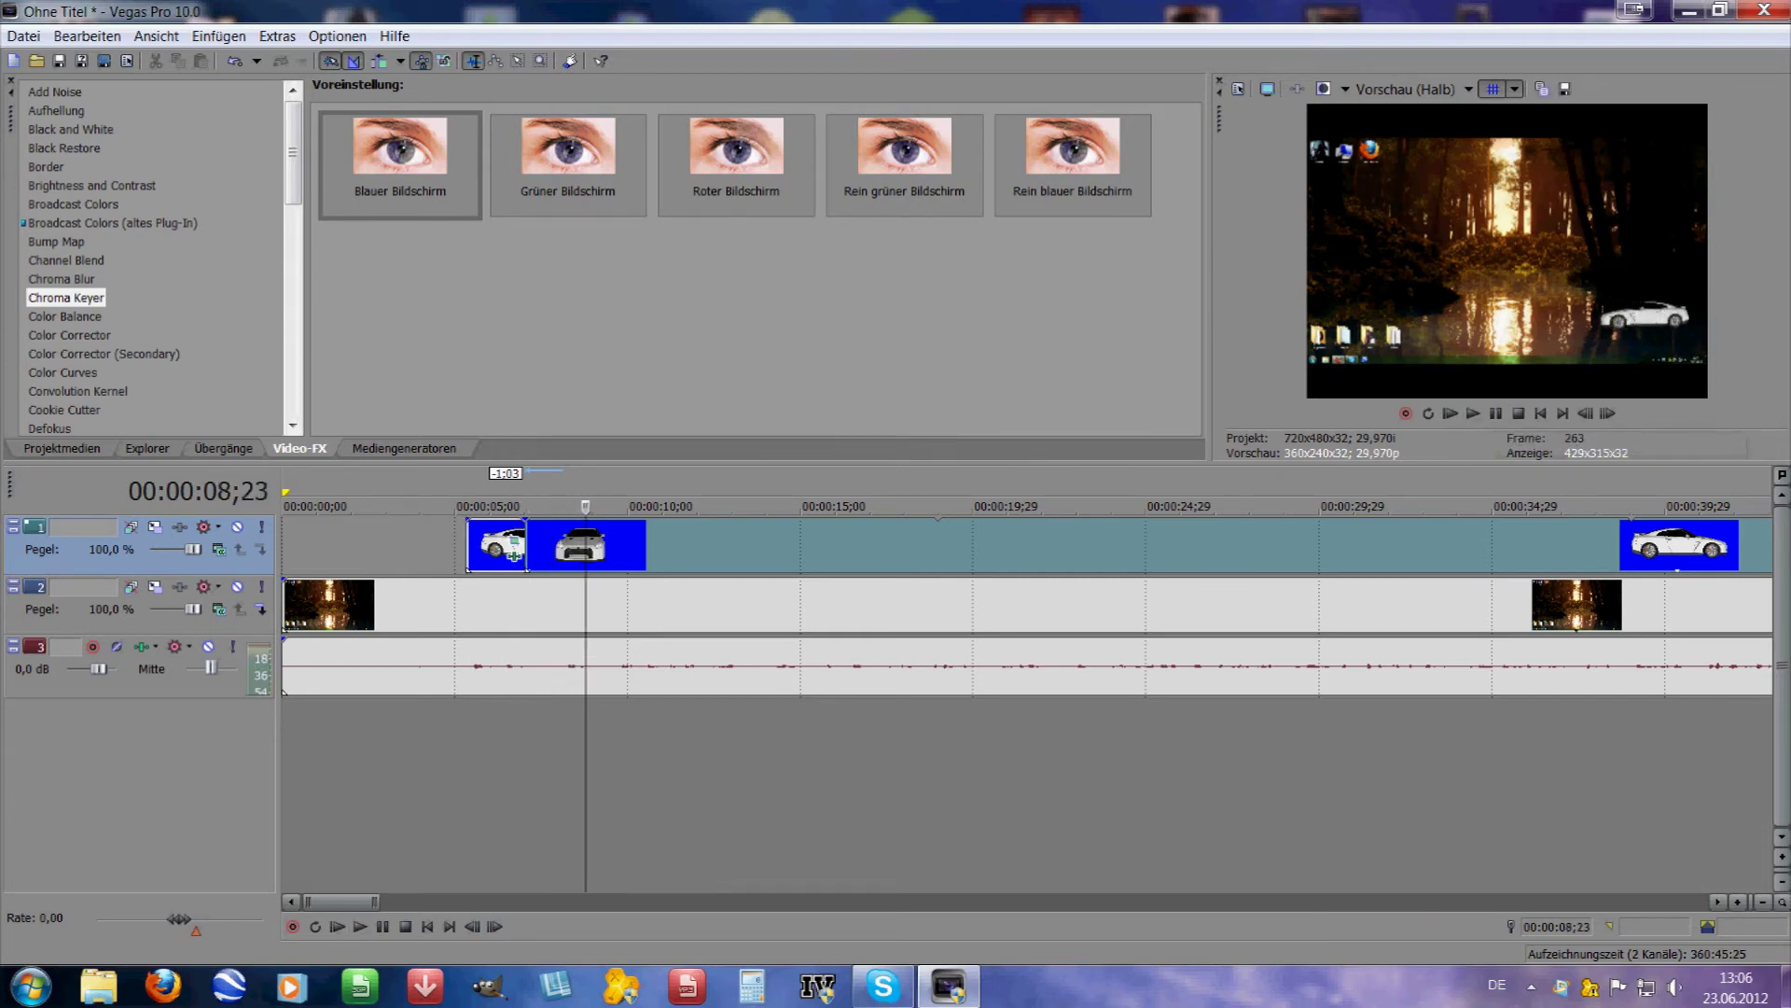
{"action": "key", "text": "s"}
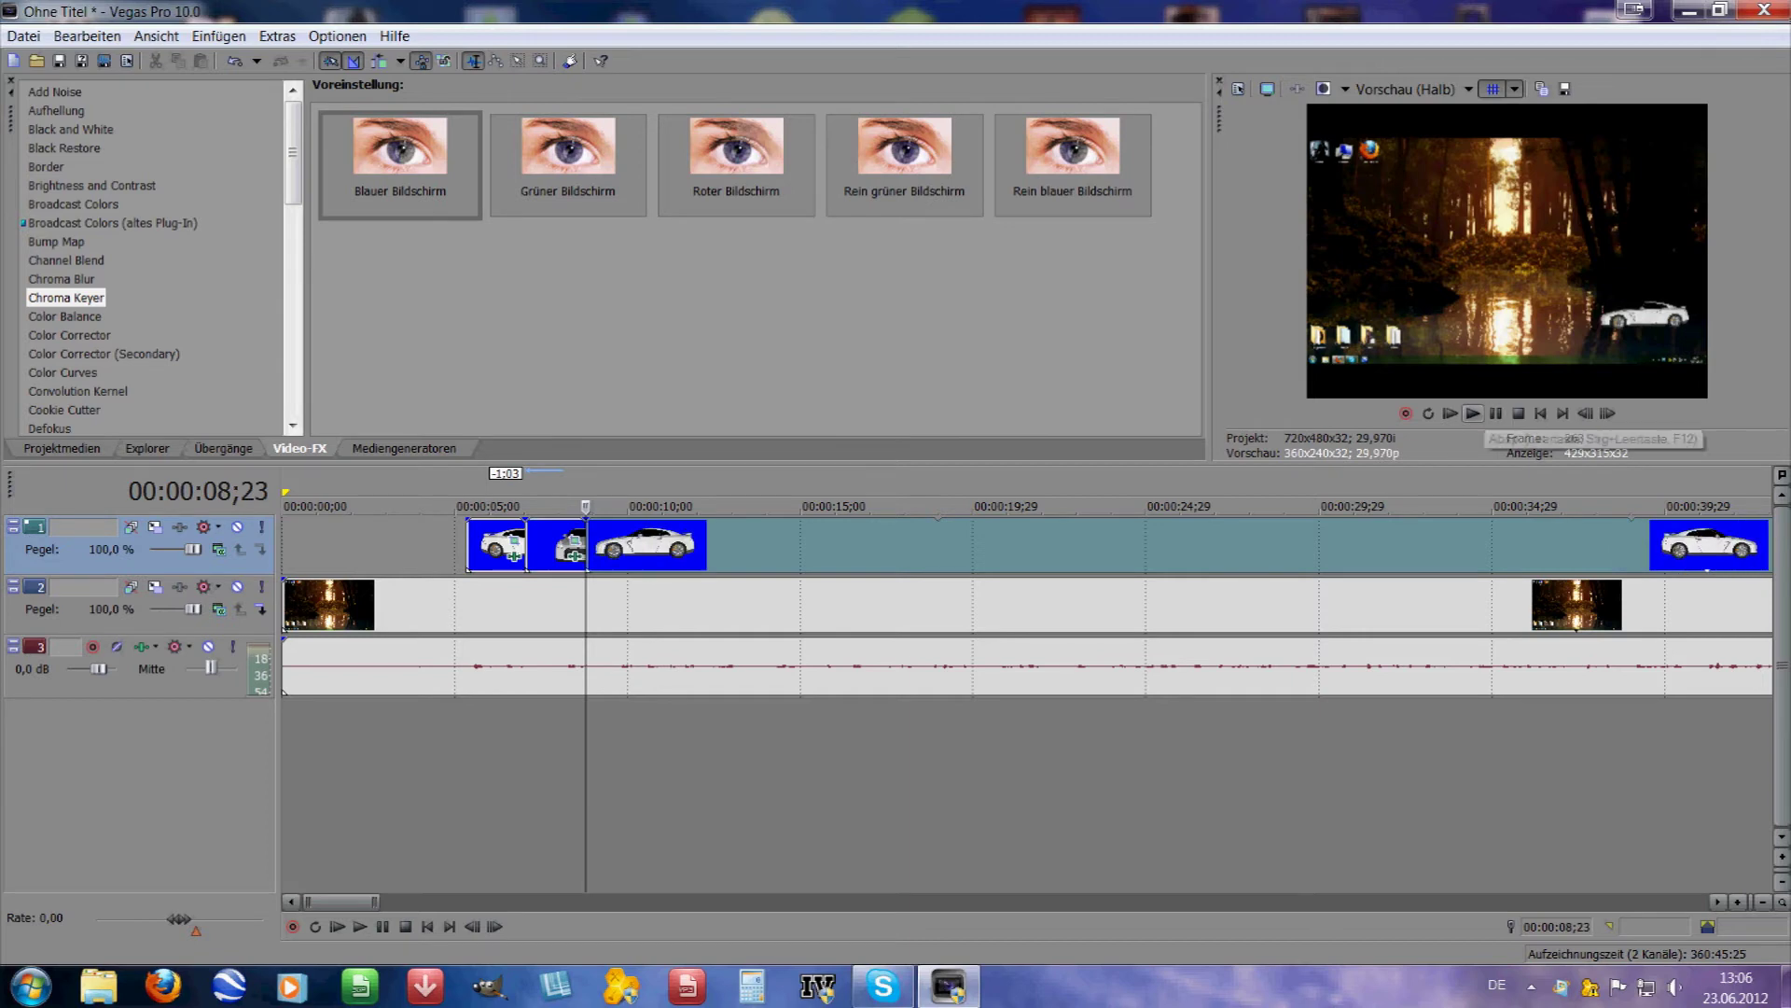
Cut out the Auto 3D section from about 8;23 to 10;11 and move the remaining clip up to the cut.
{"action": "left_click", "coordinate": [1496, 414]}
{"action": "left_click", "coordinate": [1495, 413]}
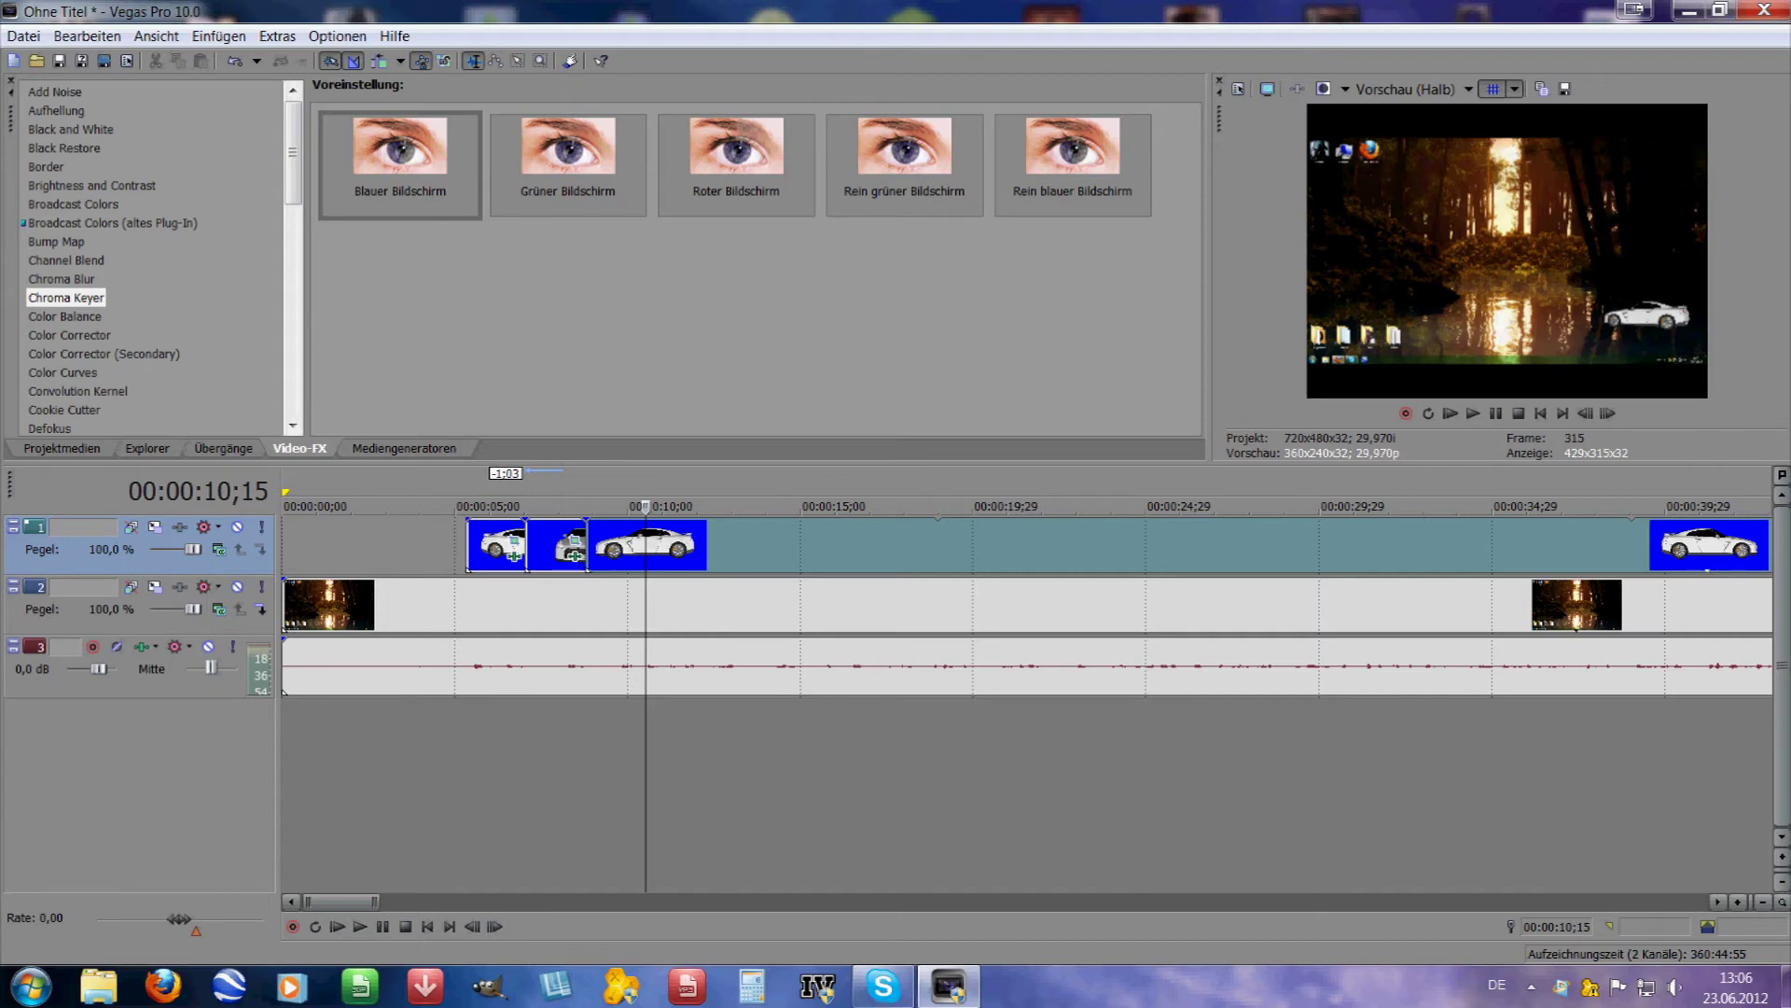
{"action": "key", "text": "Left"}
{"action": "key", "text": "Left"}
{"action": "key", "text": "Left"}
{"action": "key", "text": "Left"}
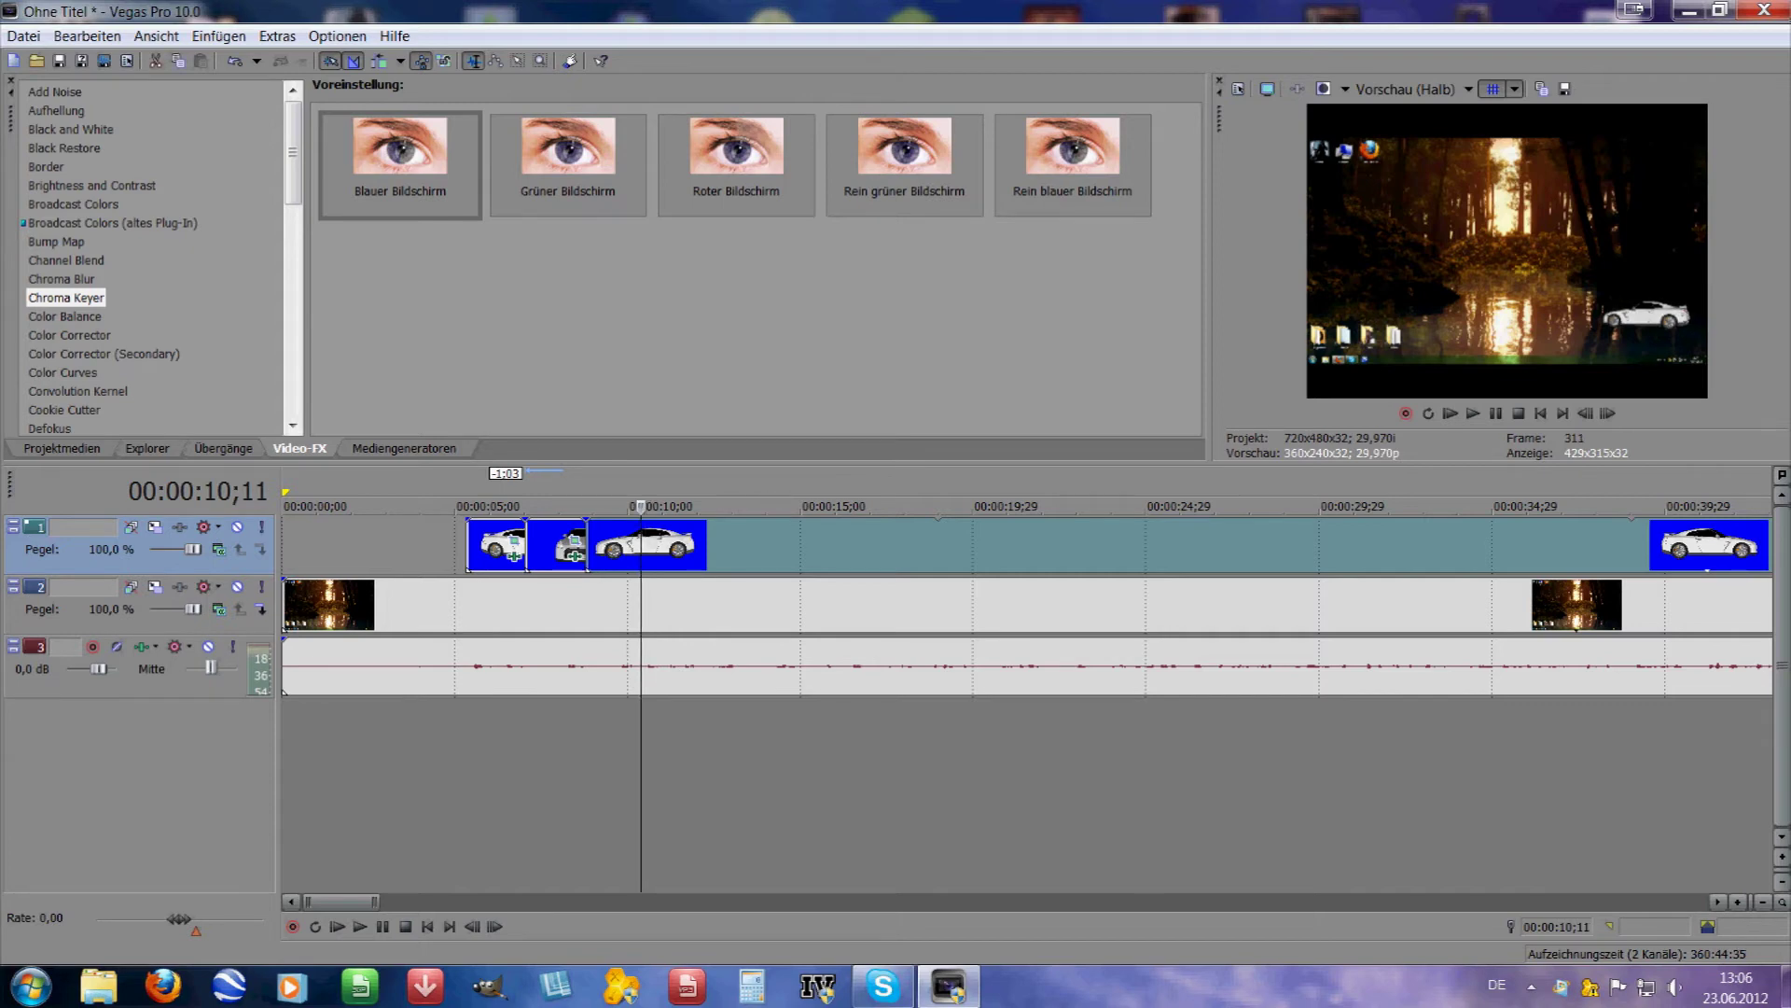
{"action": "key", "text": "s"}
{"action": "left_click", "coordinate": [599, 546]}
{"action": "key", "text": "Delete"}
{"action": "key", "text": "ctrl+y"}
Play back the join at about 8;23, shorten the start of the third car section by 0;13 and close the gap.
{"action": "left_click", "coordinate": [557, 505]}
{"action": "left_click", "coordinate": [1472, 413]}
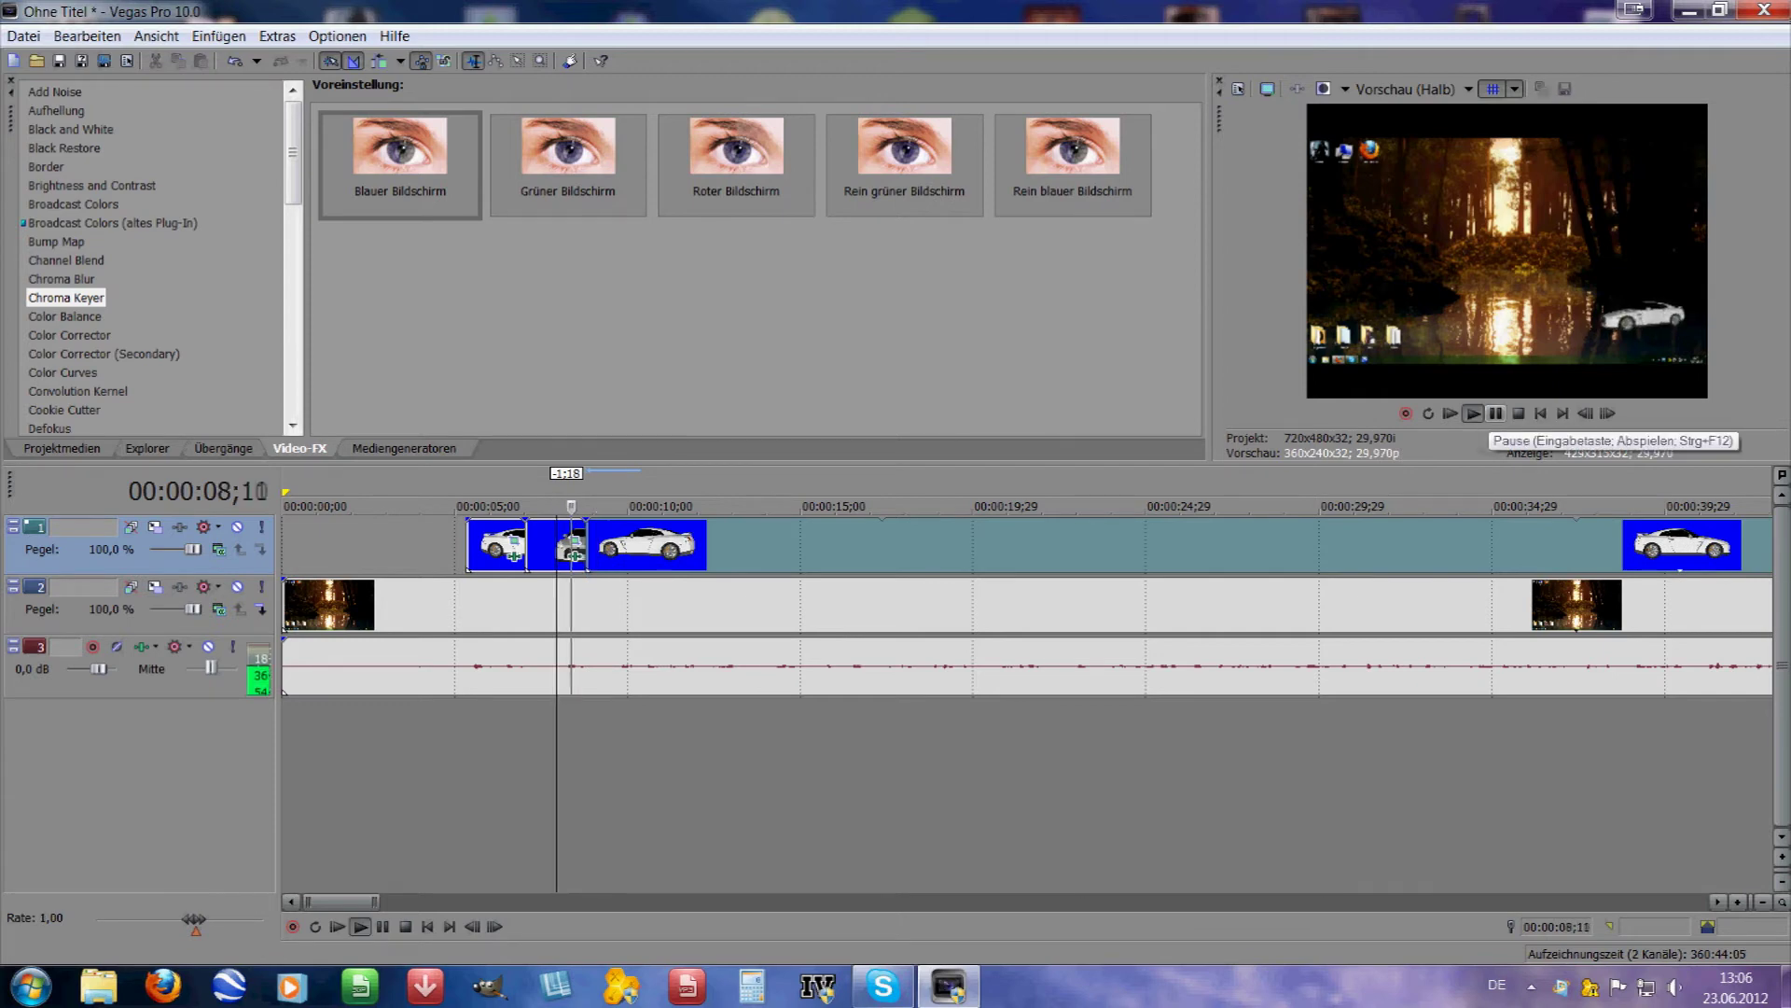
{"action": "left_click", "coordinate": [1495, 414]}
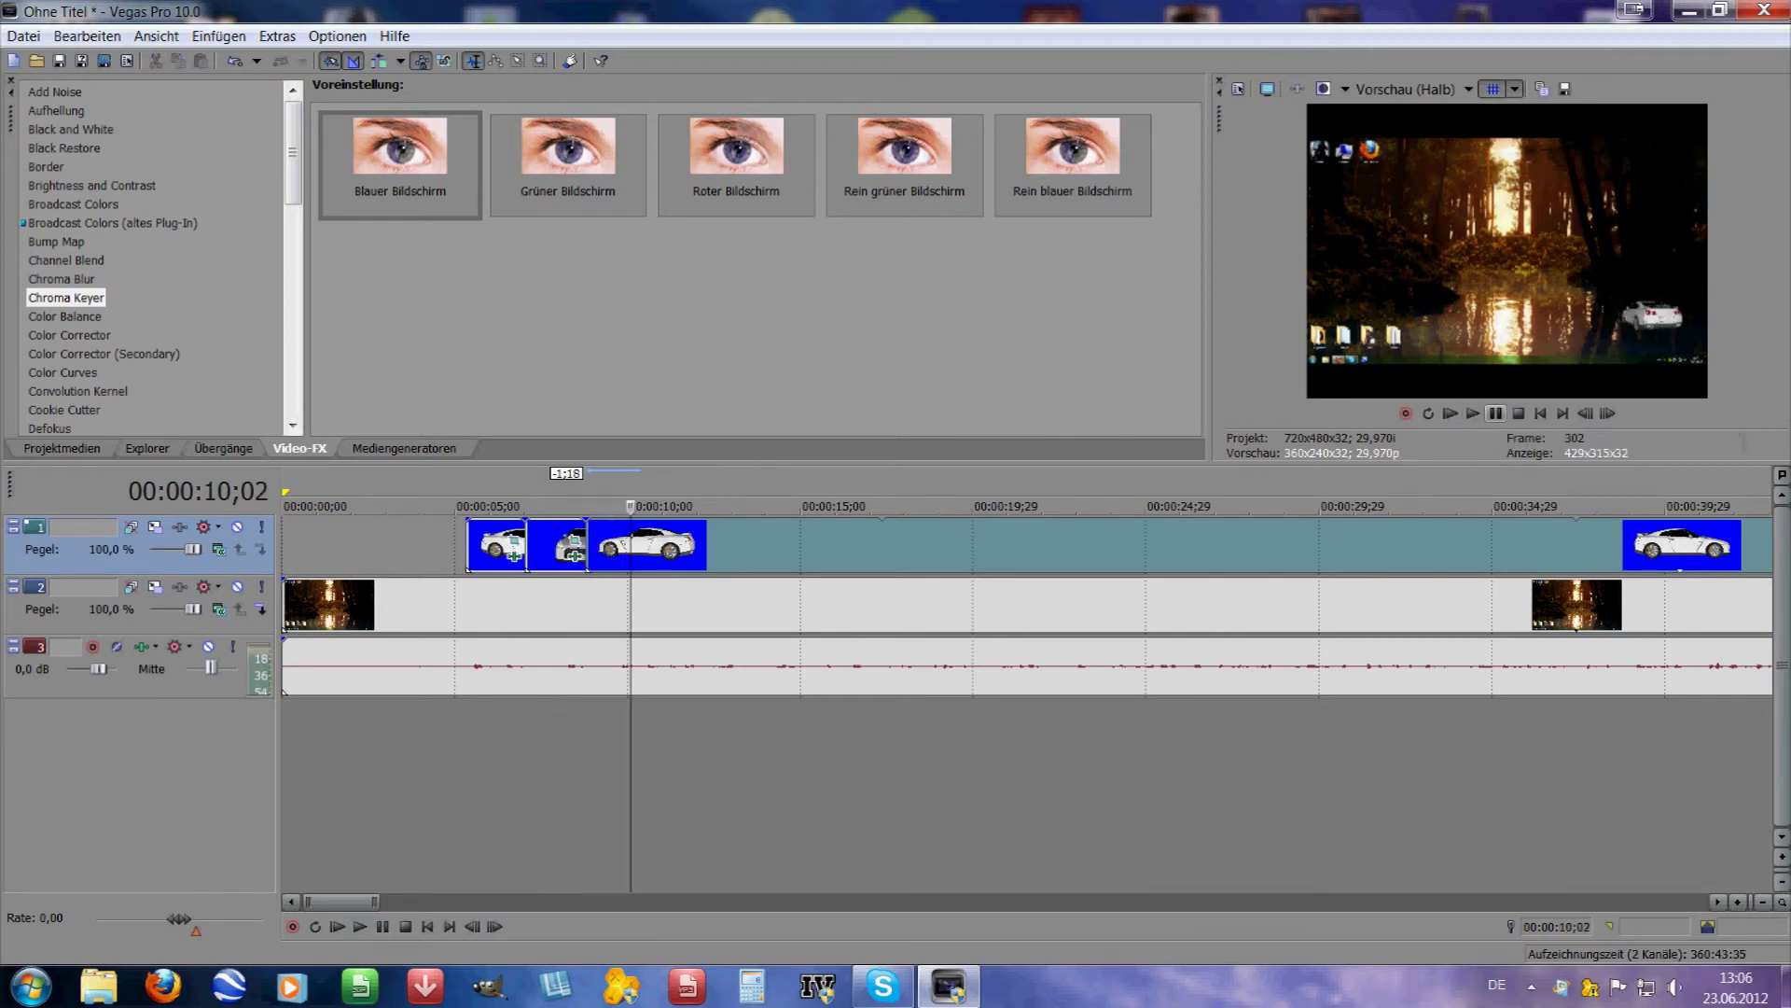
{"action": "left_click_drag", "start_coordinate": [653, 544], "coordinate": [669, 544]}
{"action": "scroll", "coordinate": [669, 544], "scroll_direction": "up", "scroll_amount": 2}
{"action": "left_click_drag", "start_coordinate": [835, 543], "coordinate": [912, 545]}
Play back across the tightened join and split the third car section at about 10;18.
{"action": "left_click", "coordinate": [787, 506]}
{"action": "left_click", "coordinate": [1476, 413]}
{"action": "left_click", "coordinate": [1493, 413]}
{"action": "scroll", "coordinate": [1560, 589], "scroll_direction": "down", "scroll_amount": 1}
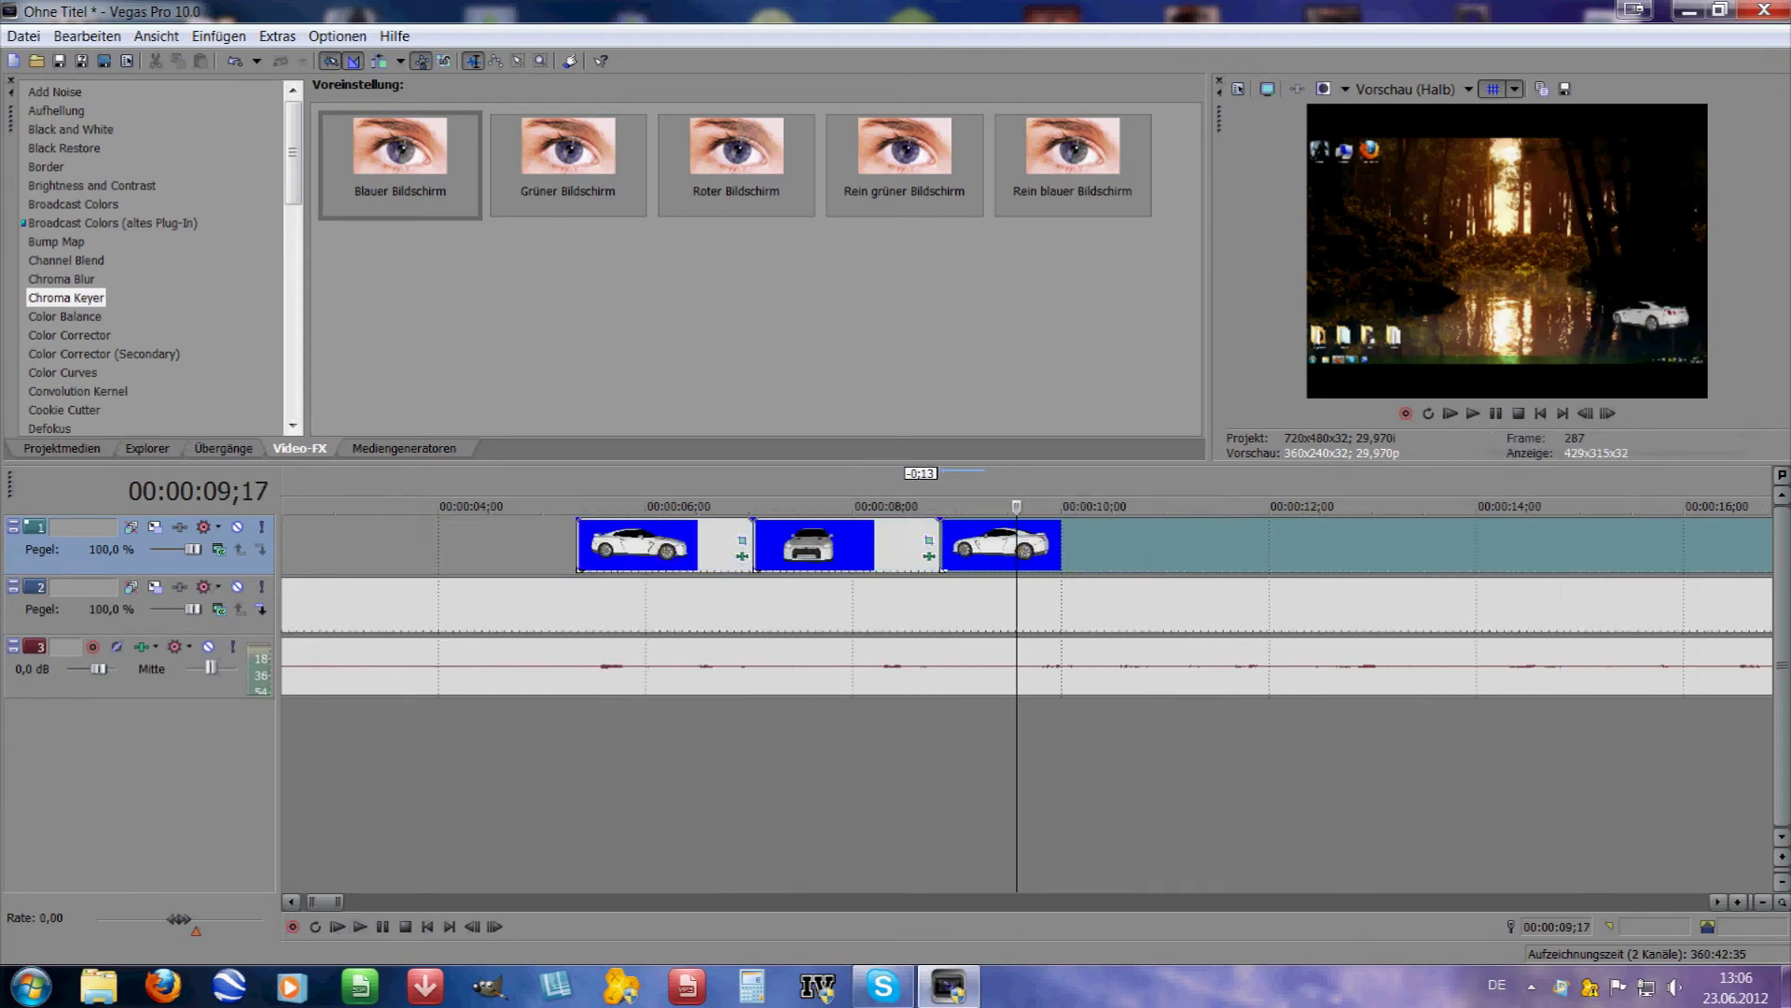
{"action": "left_click", "coordinate": [1473, 413]}
{"action": "left_click", "coordinate": [1495, 413]}
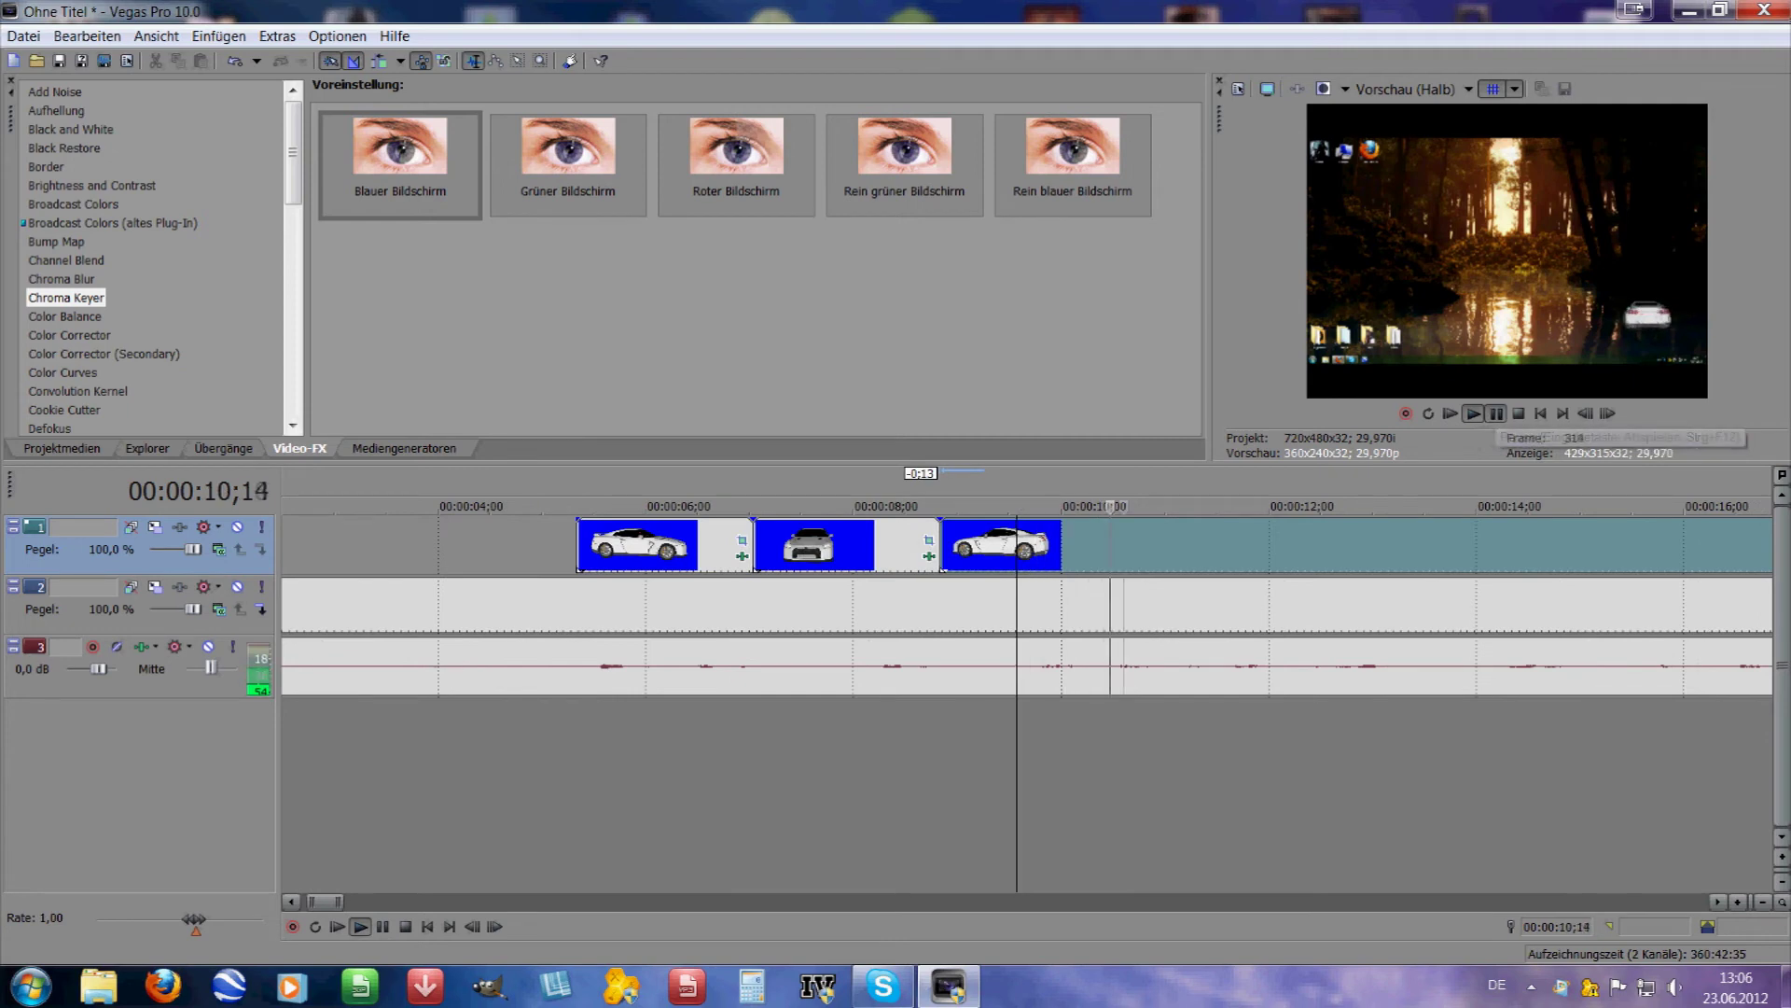
{"action": "key", "text": "s"}
Cut out the Auto 3D section from about 10;18 to 11;23, close the gap and play back across the new join.
{"action": "left_click", "coordinate": [1473, 414]}
{"action": "left_click", "coordinate": [1494, 414]}
{"action": "left_click", "coordinate": [1472, 413]}
{"action": "left_click", "coordinate": [1496, 413]}
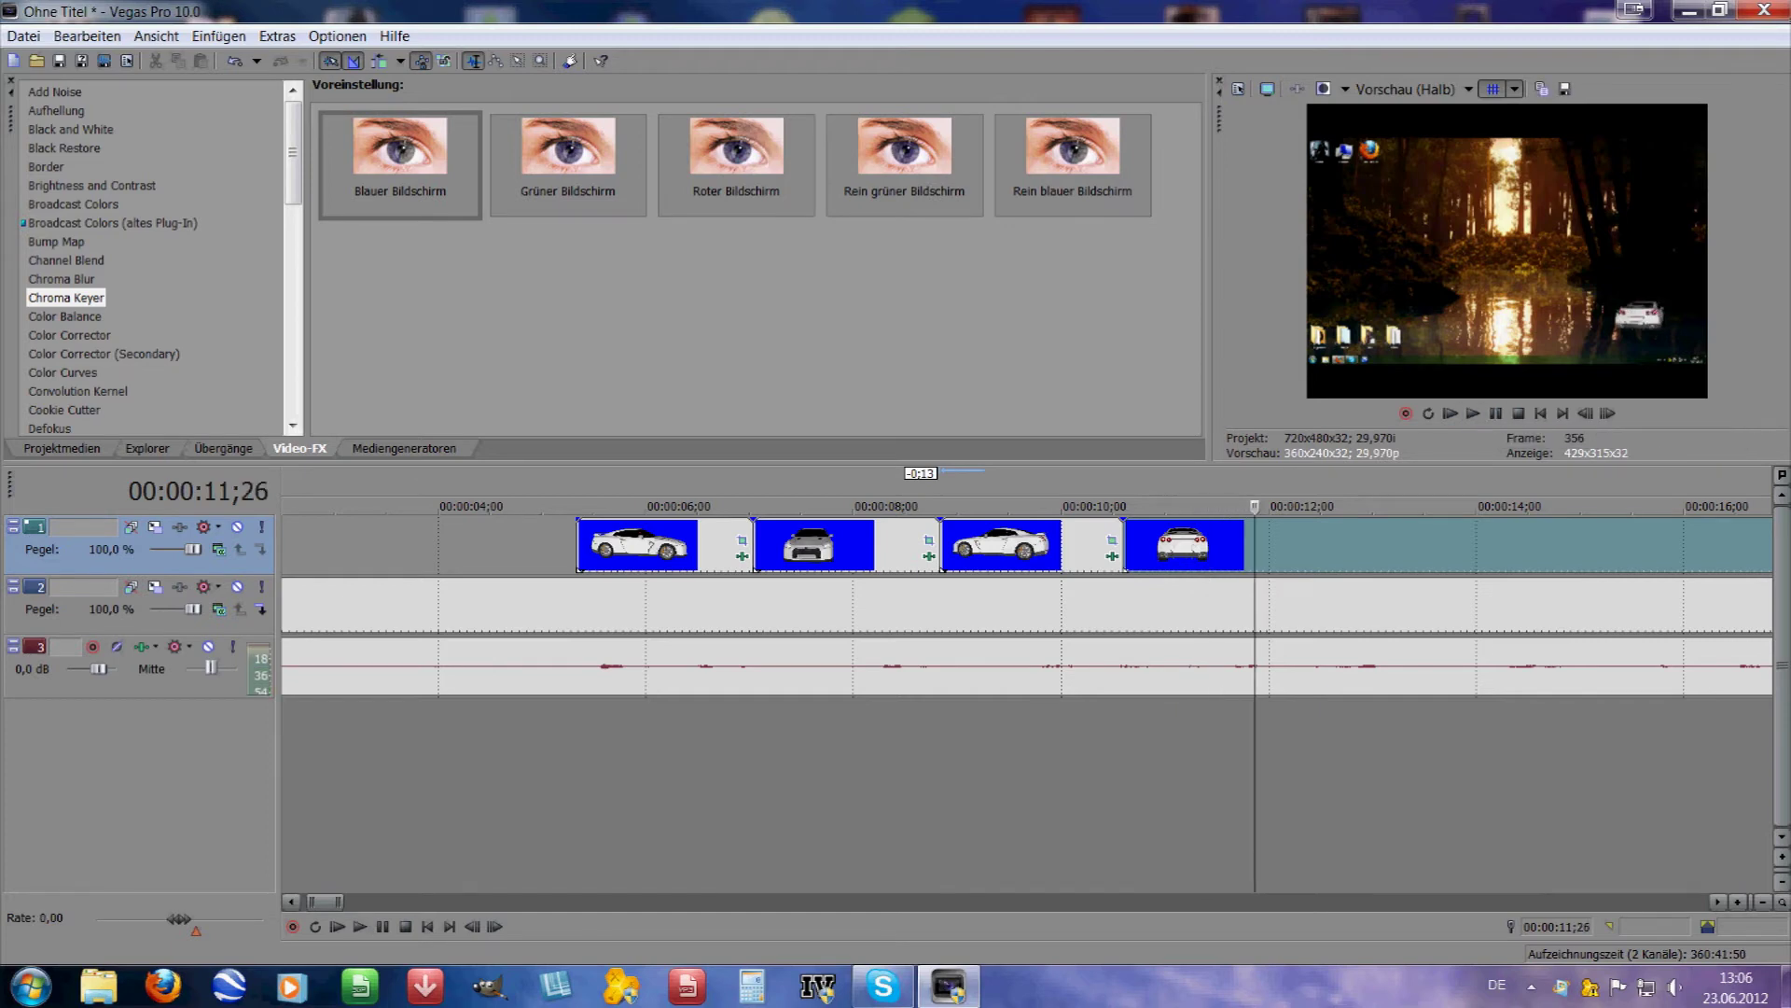
{"action": "key", "text": "Left"}
{"action": "key", "text": "Left"}
{"action": "key", "text": "Left"}
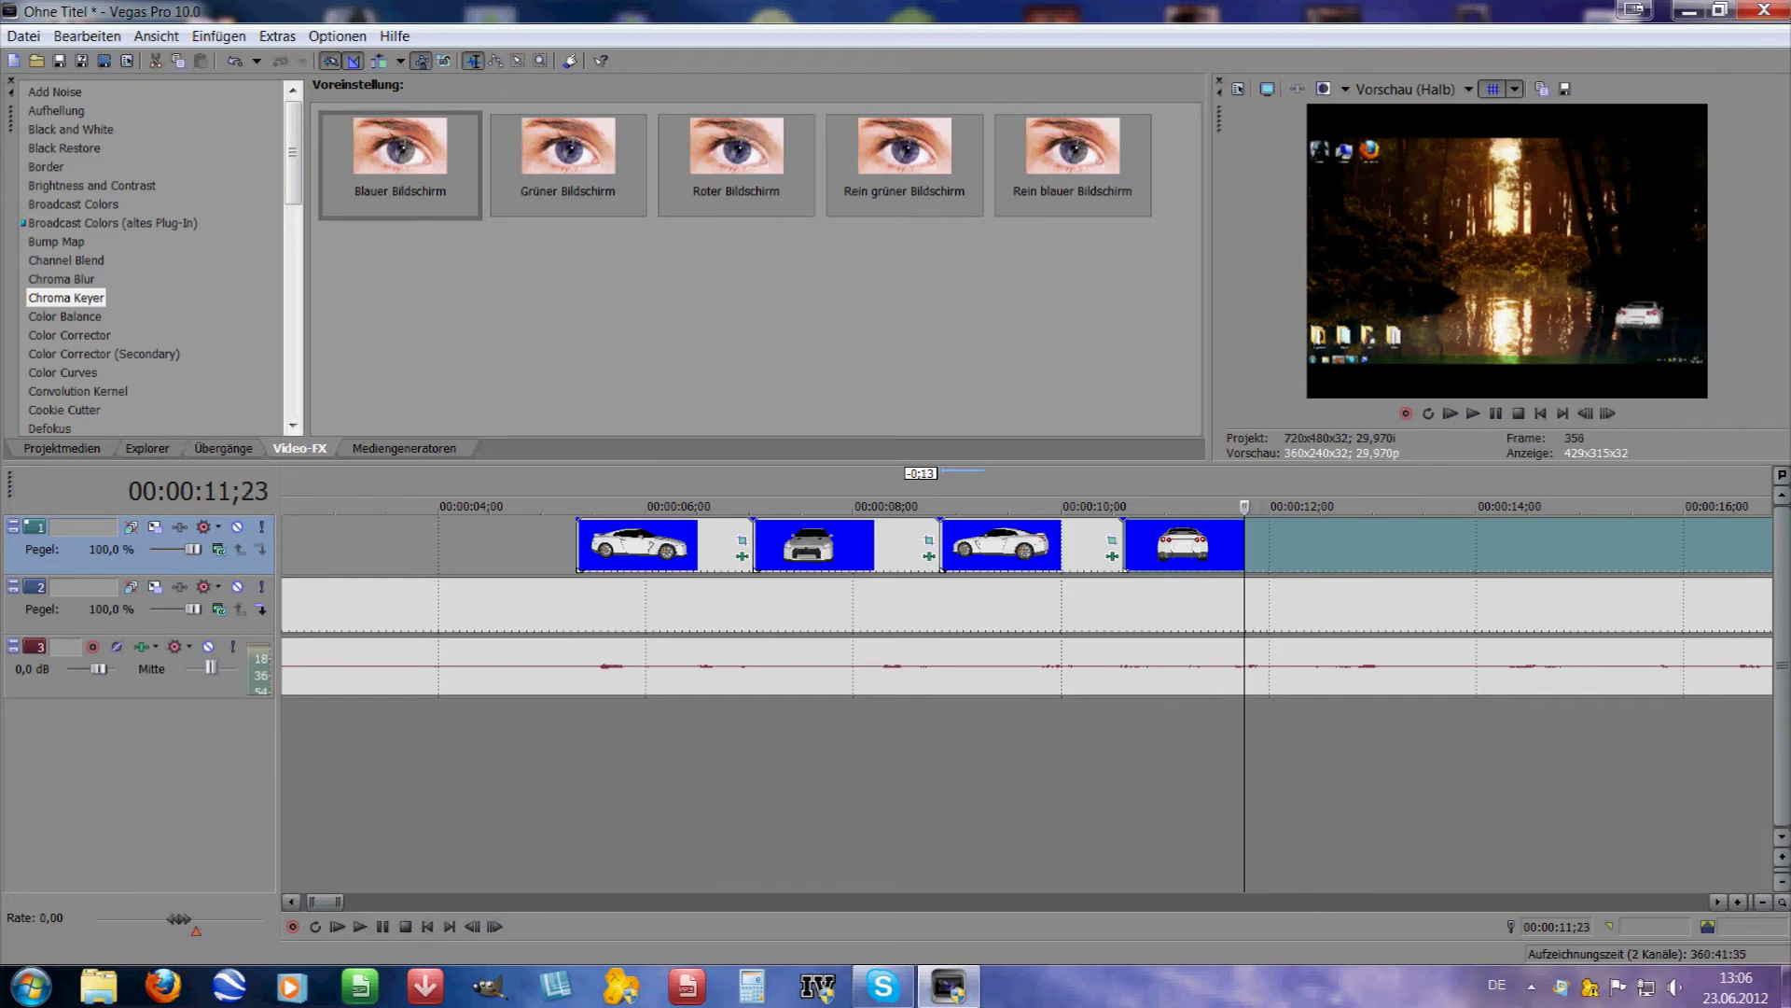
{"action": "key", "text": "s"}
{"action": "left_click", "coordinate": [1216, 546]}
{"action": "key", "text": "Delete"}
{"action": "left_click_drag", "start_coordinate": [1306, 545], "coordinate": [1186, 546]}
{"action": "left_click", "coordinate": [1085, 505]}
{"action": "key", "text": "space"}
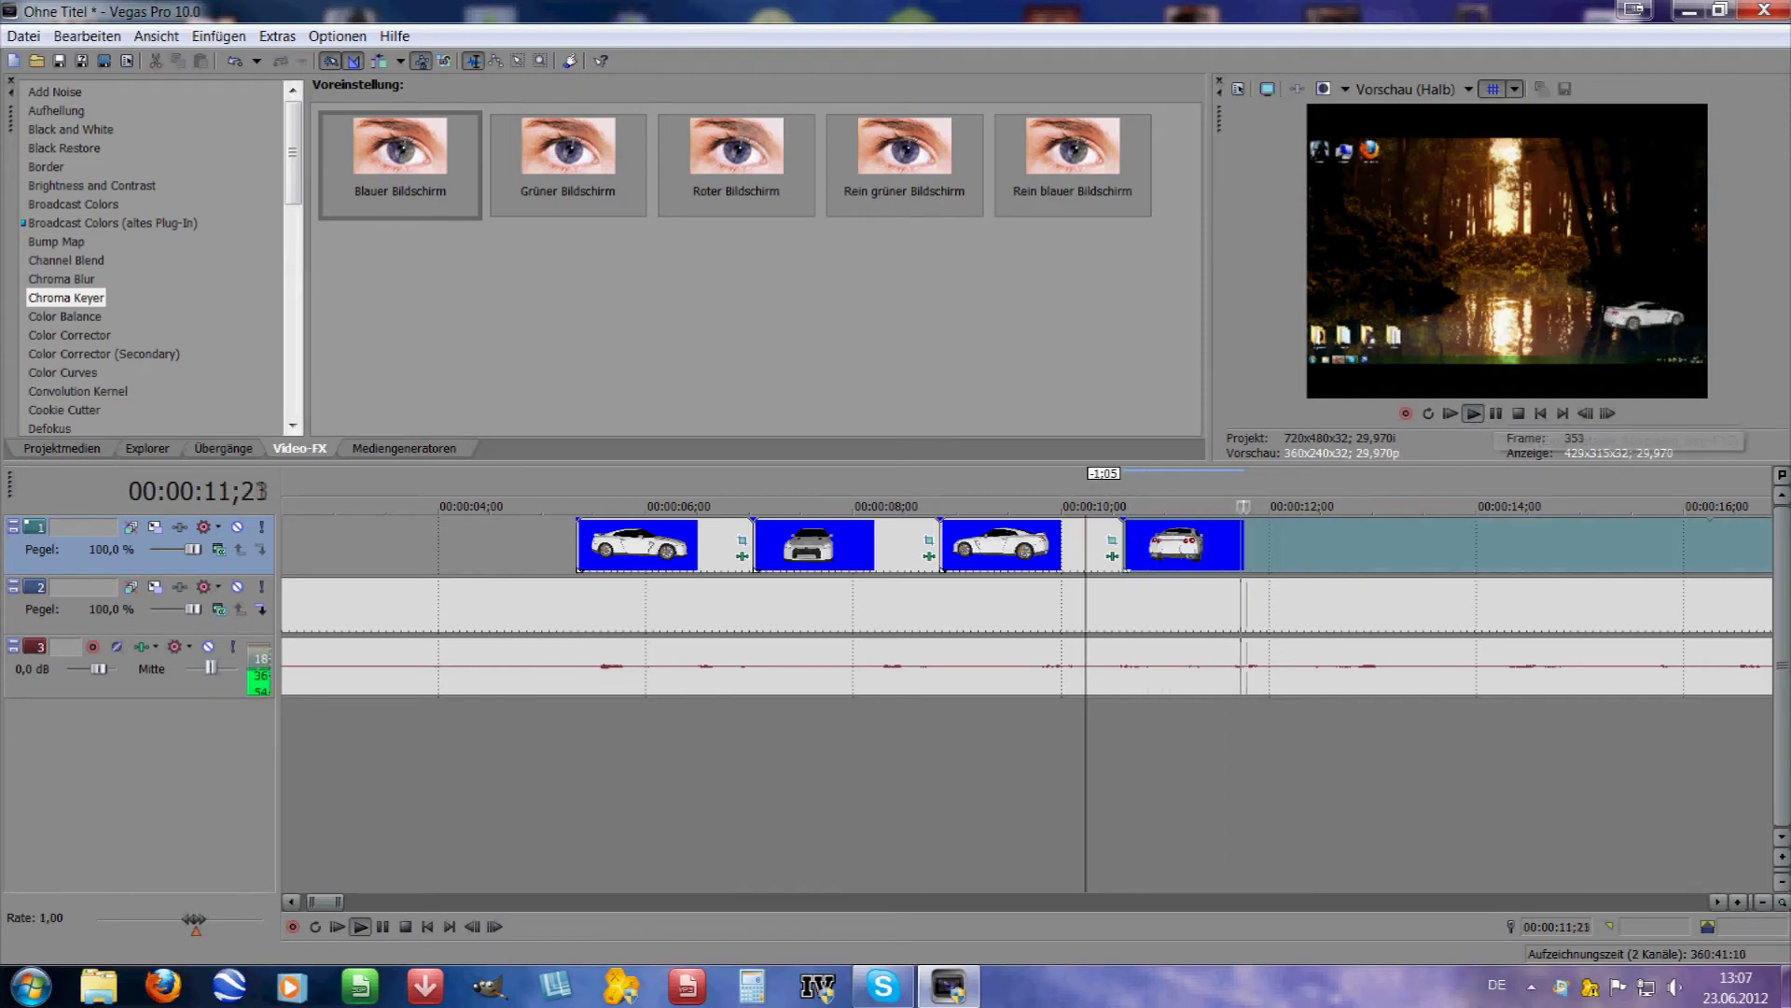
Stop playback, step to the frame where the car's rotation should be cut, and split the car clip at about 12;09.
{"action": "left_click", "coordinate": [1495, 414]}
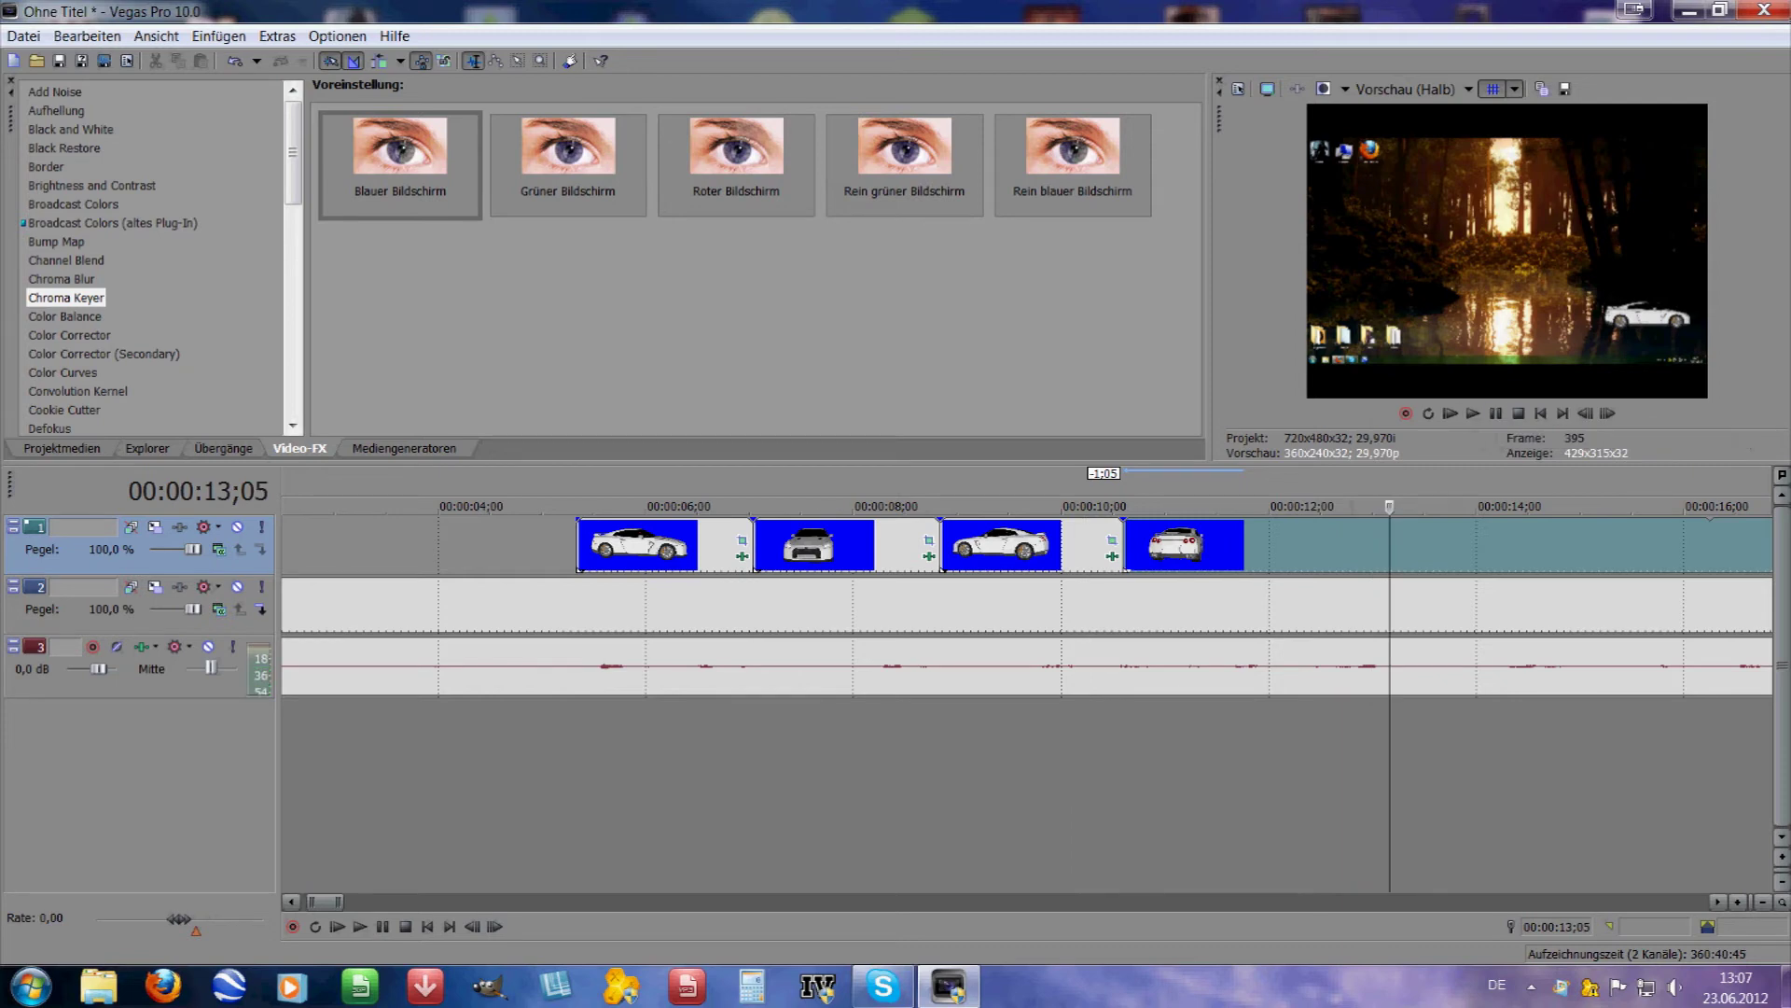
{"action": "key", "text": "Left"}
{"action": "key", "text": "Left"}
{"action": "key", "text": "Left"}
{"action": "key", "text": "Left"}
{"action": "key", "text": "Left"}
{"action": "key", "text": "Left"}
{"action": "key", "text": "Left"}
{"action": "key", "text": "Left"}
{"action": "key", "text": "Left"}
{"action": "key", "text": "Left"}
{"action": "key", "text": "Left"}
{"action": "key", "text": "Left"}
{"action": "key", "text": "Left"}
{"action": "key", "text": "Left"}
{"action": "key", "text": "Left"}
{"action": "key", "text": "Left"}
{"action": "key", "text": "Left"}
{"action": "key", "text": "Left"}
{"action": "key", "text": "Left"}
{"action": "key", "text": "Left"}
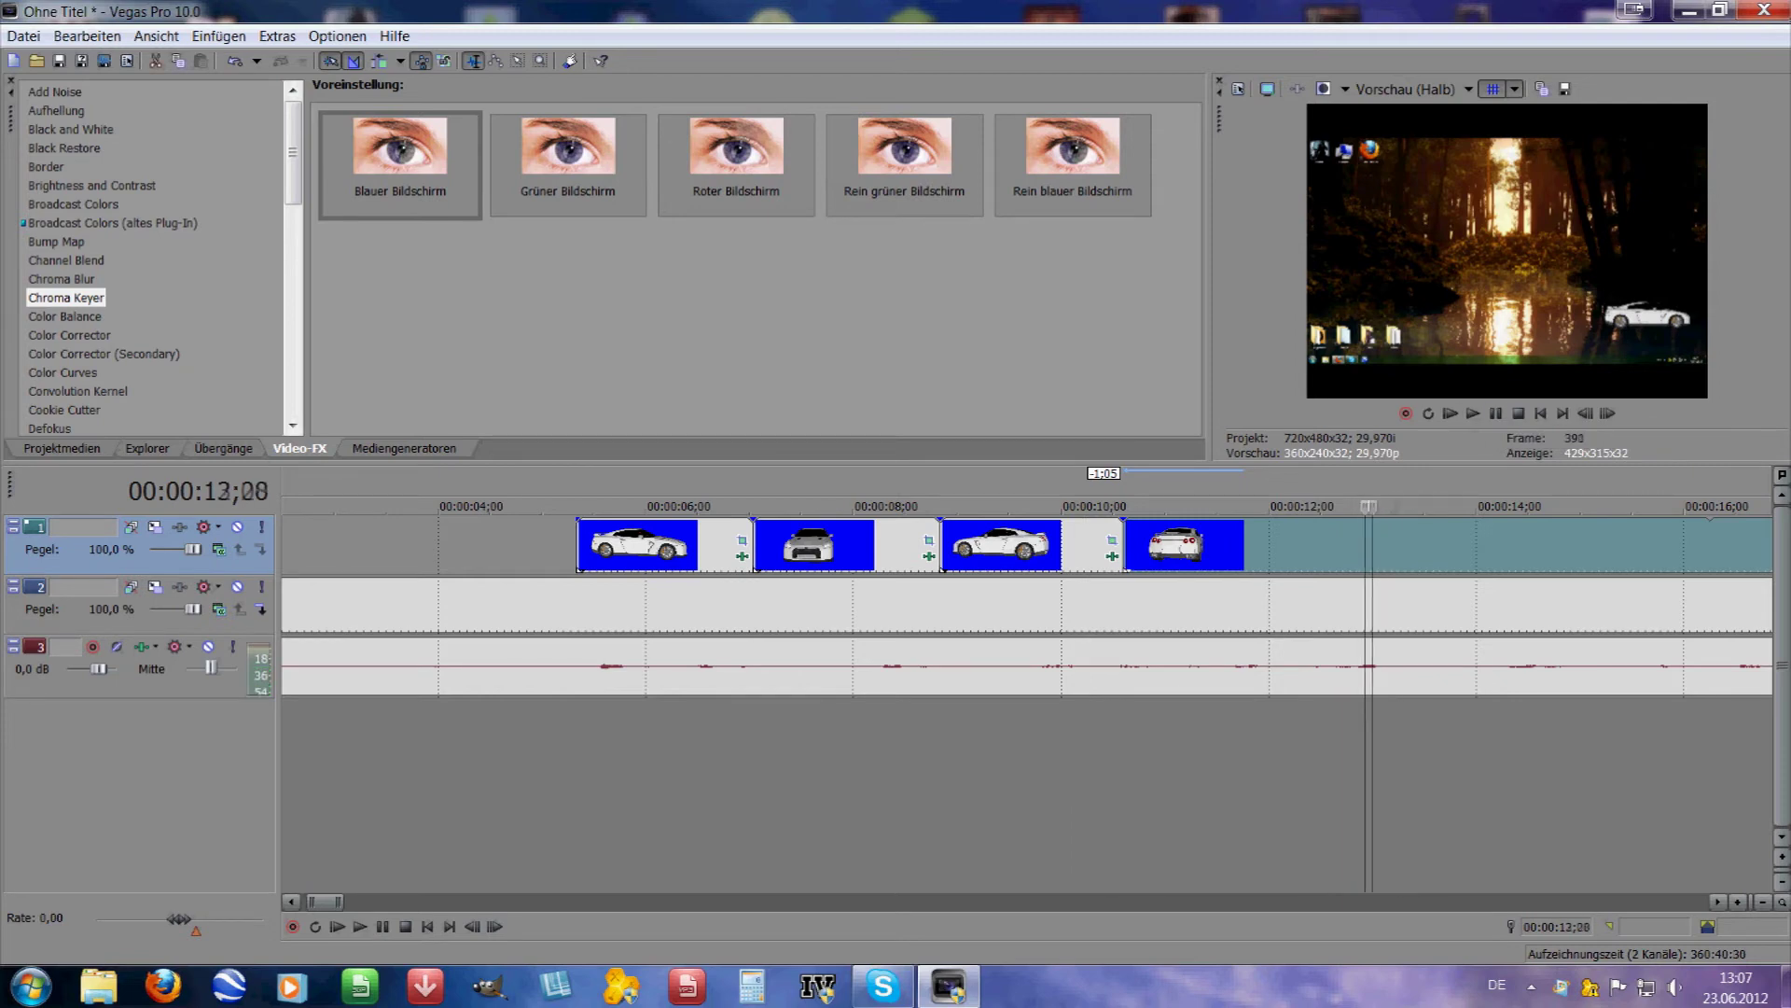
{"action": "key", "text": "Right"}
{"action": "key", "text": "Right"}
{"action": "key", "text": "Right"}
{"action": "key", "text": "Right"}
{"action": "key", "text": "Right"}
{"action": "key", "text": "Right"}
{"action": "key", "text": "Right"}
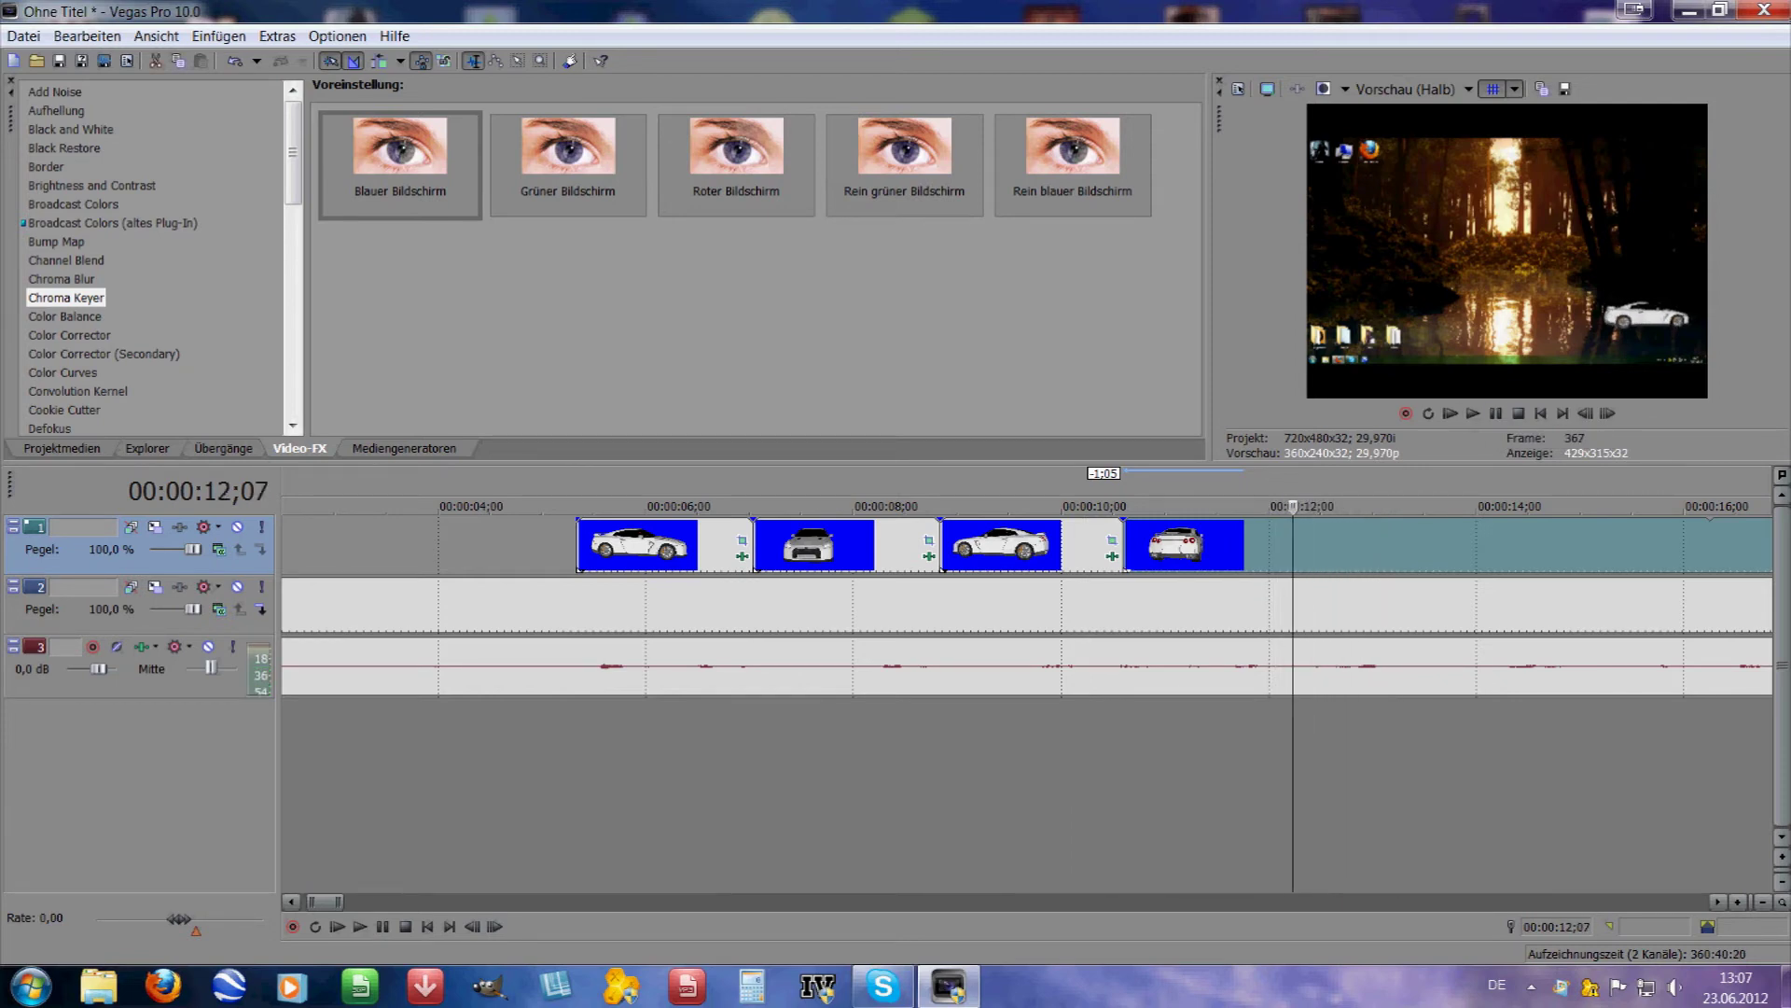
{"action": "key", "text": "ctrl+v"}
Cut out the car clip's section from about 12;09 to 13;22 and move the remaining clip up to the cut.
{"action": "left_click", "coordinate": [1472, 413]}
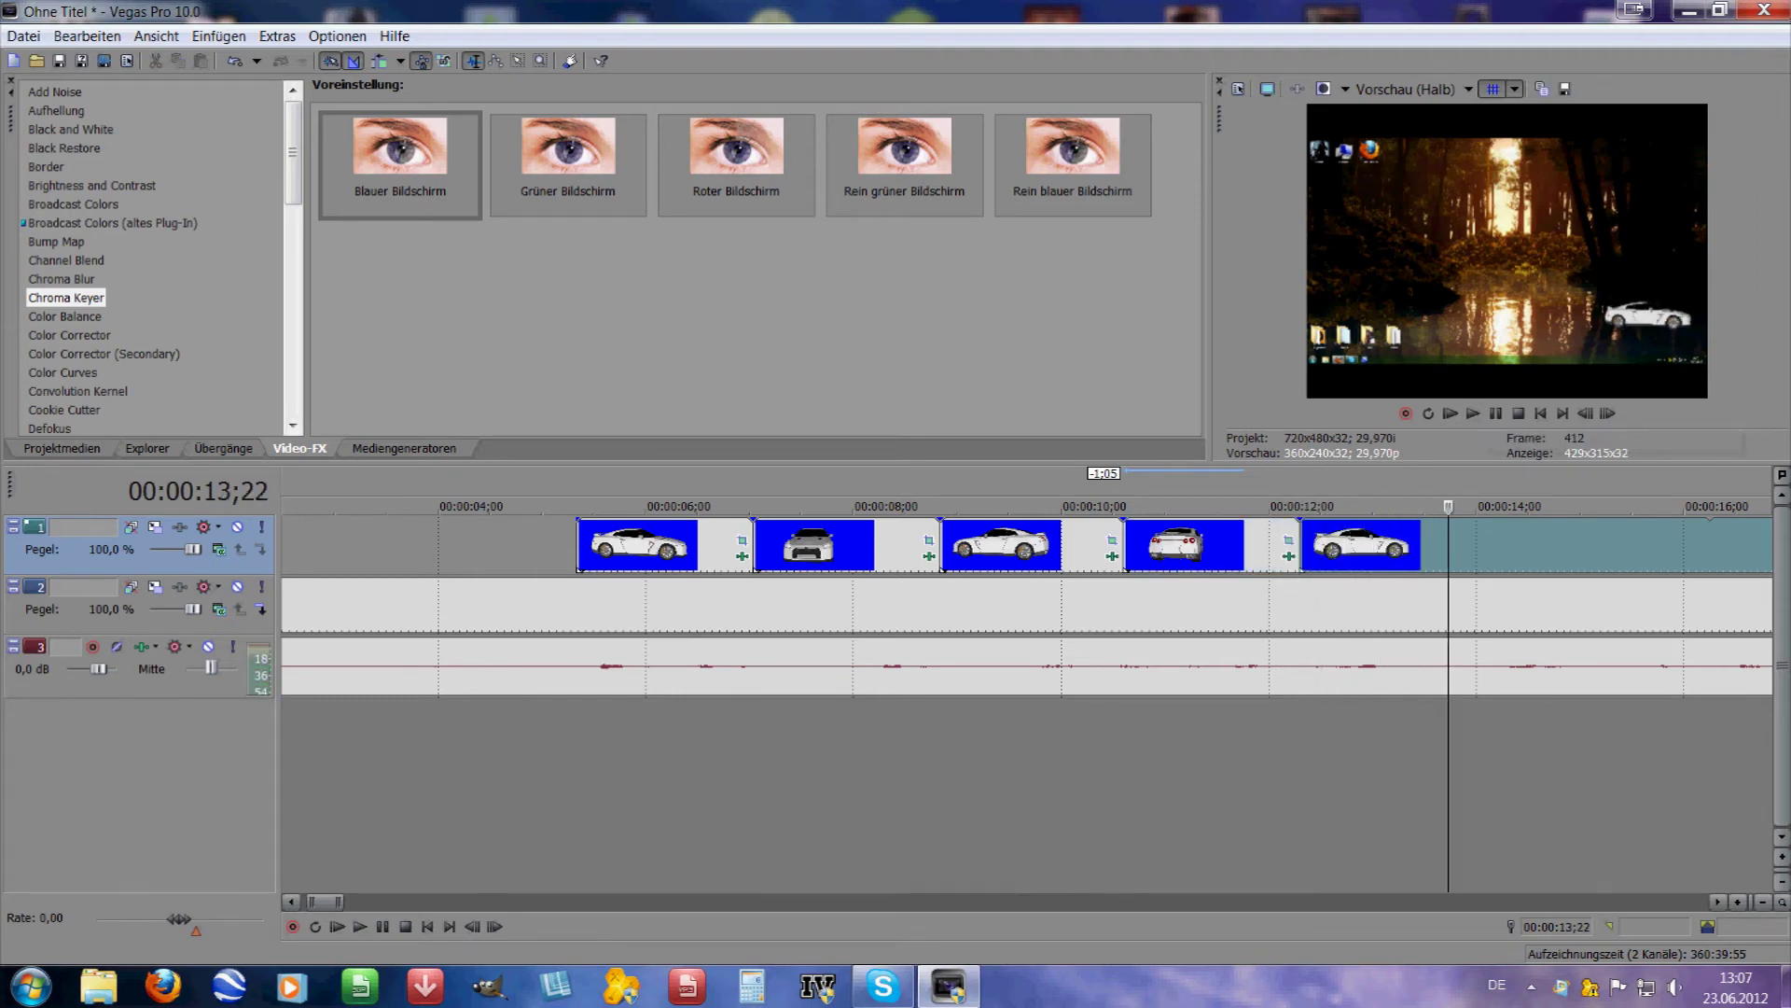
{"action": "key", "text": "s"}
{"action": "left_click", "coordinate": [1393, 545]}
{"action": "key", "text": "Delete"}
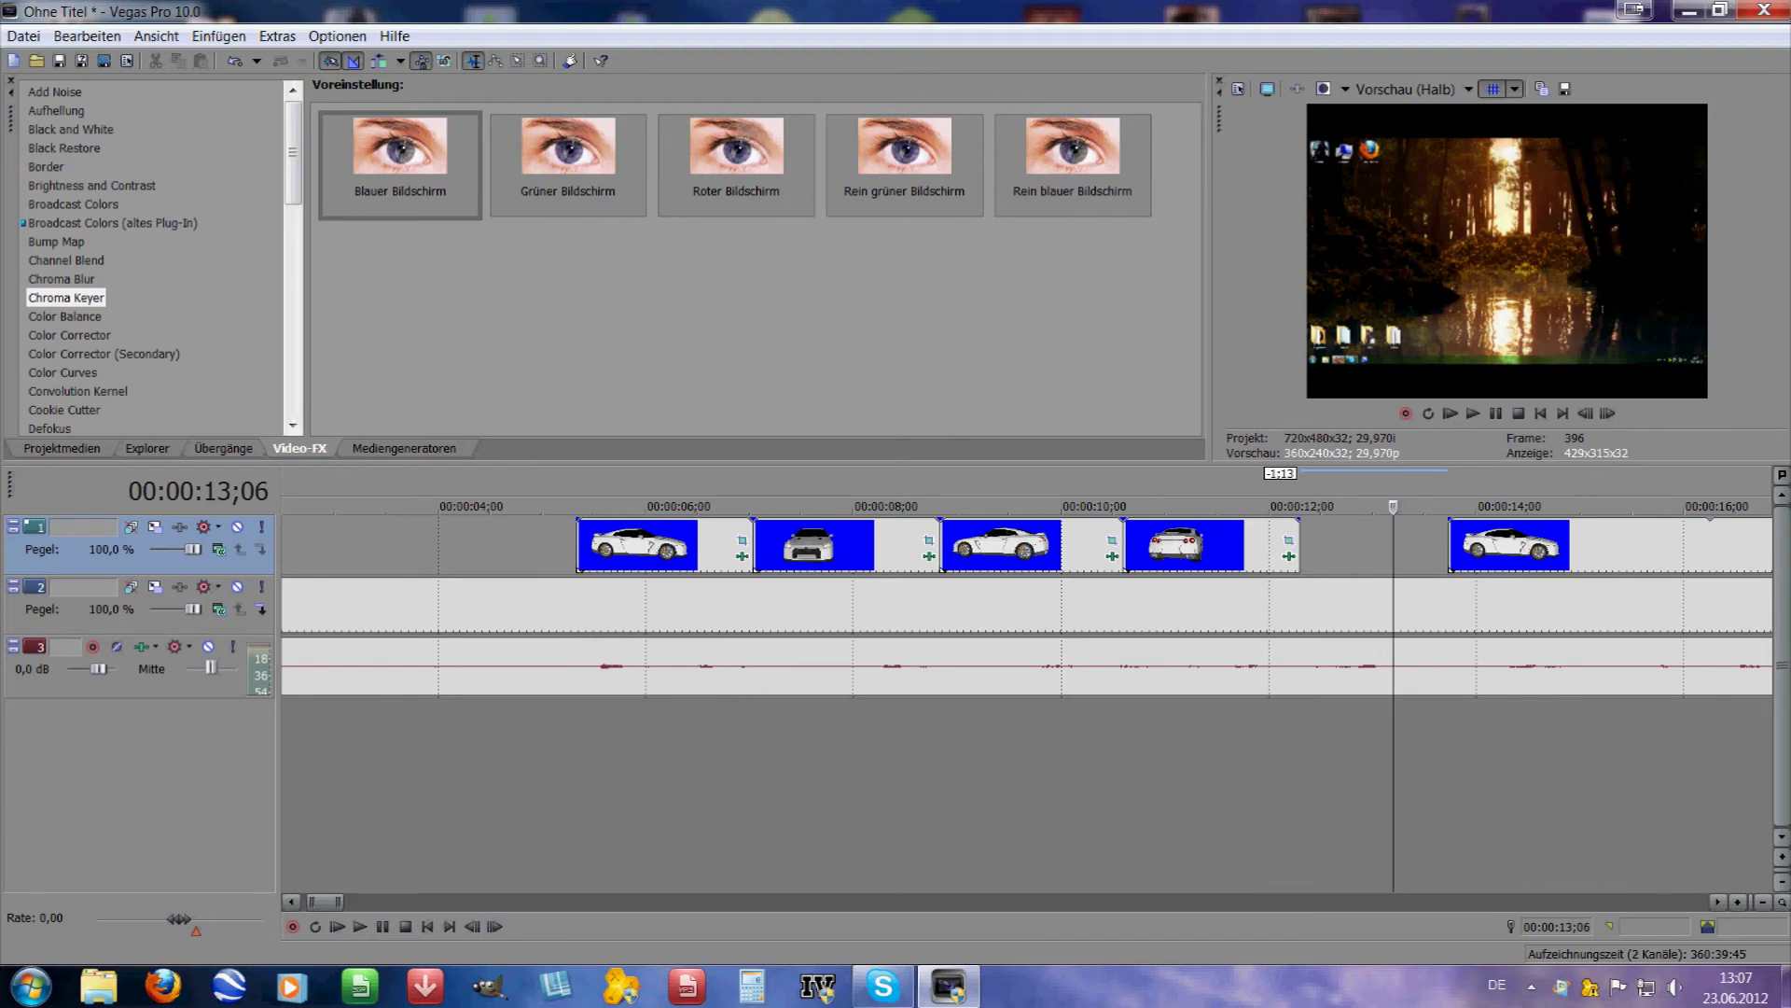
{"action": "left_click_drag", "start_coordinate": [1510, 545], "coordinate": [1359, 544]}
Play back across the join at about 12;09 and split the remaining car clip at about 13;27.
{"action": "left_click", "coordinate": [1273, 546]}
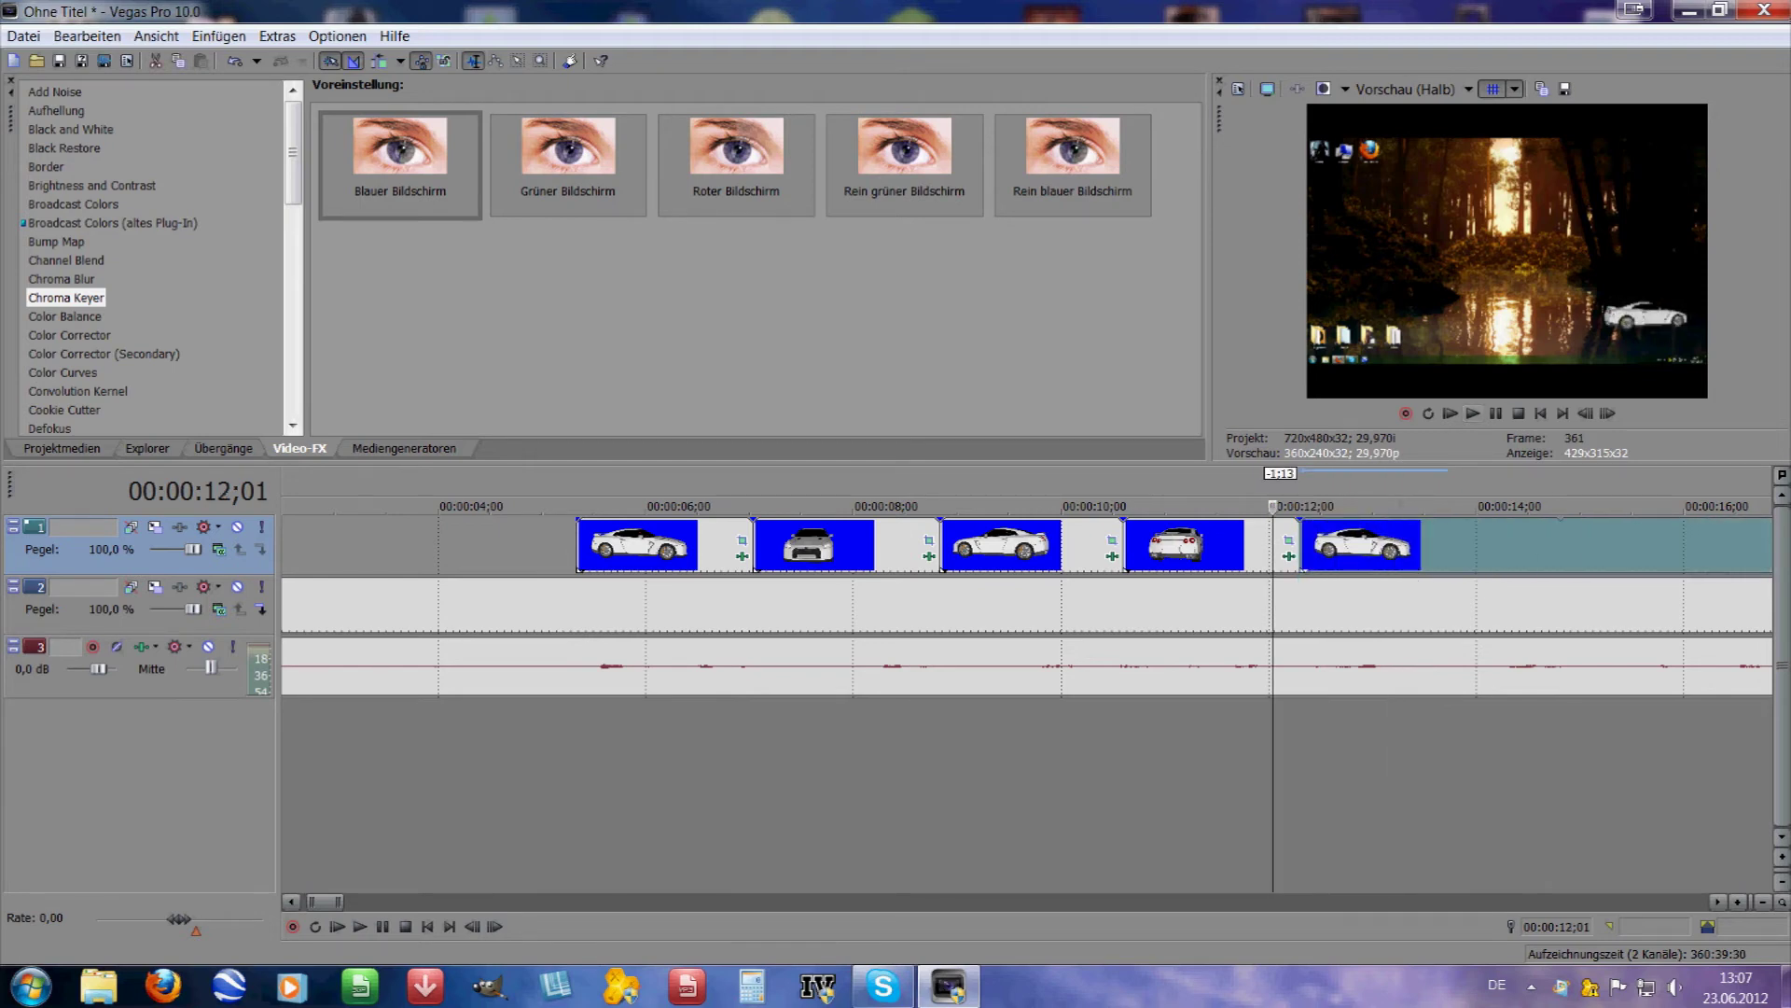
{"action": "left_click", "coordinate": [1472, 414]}
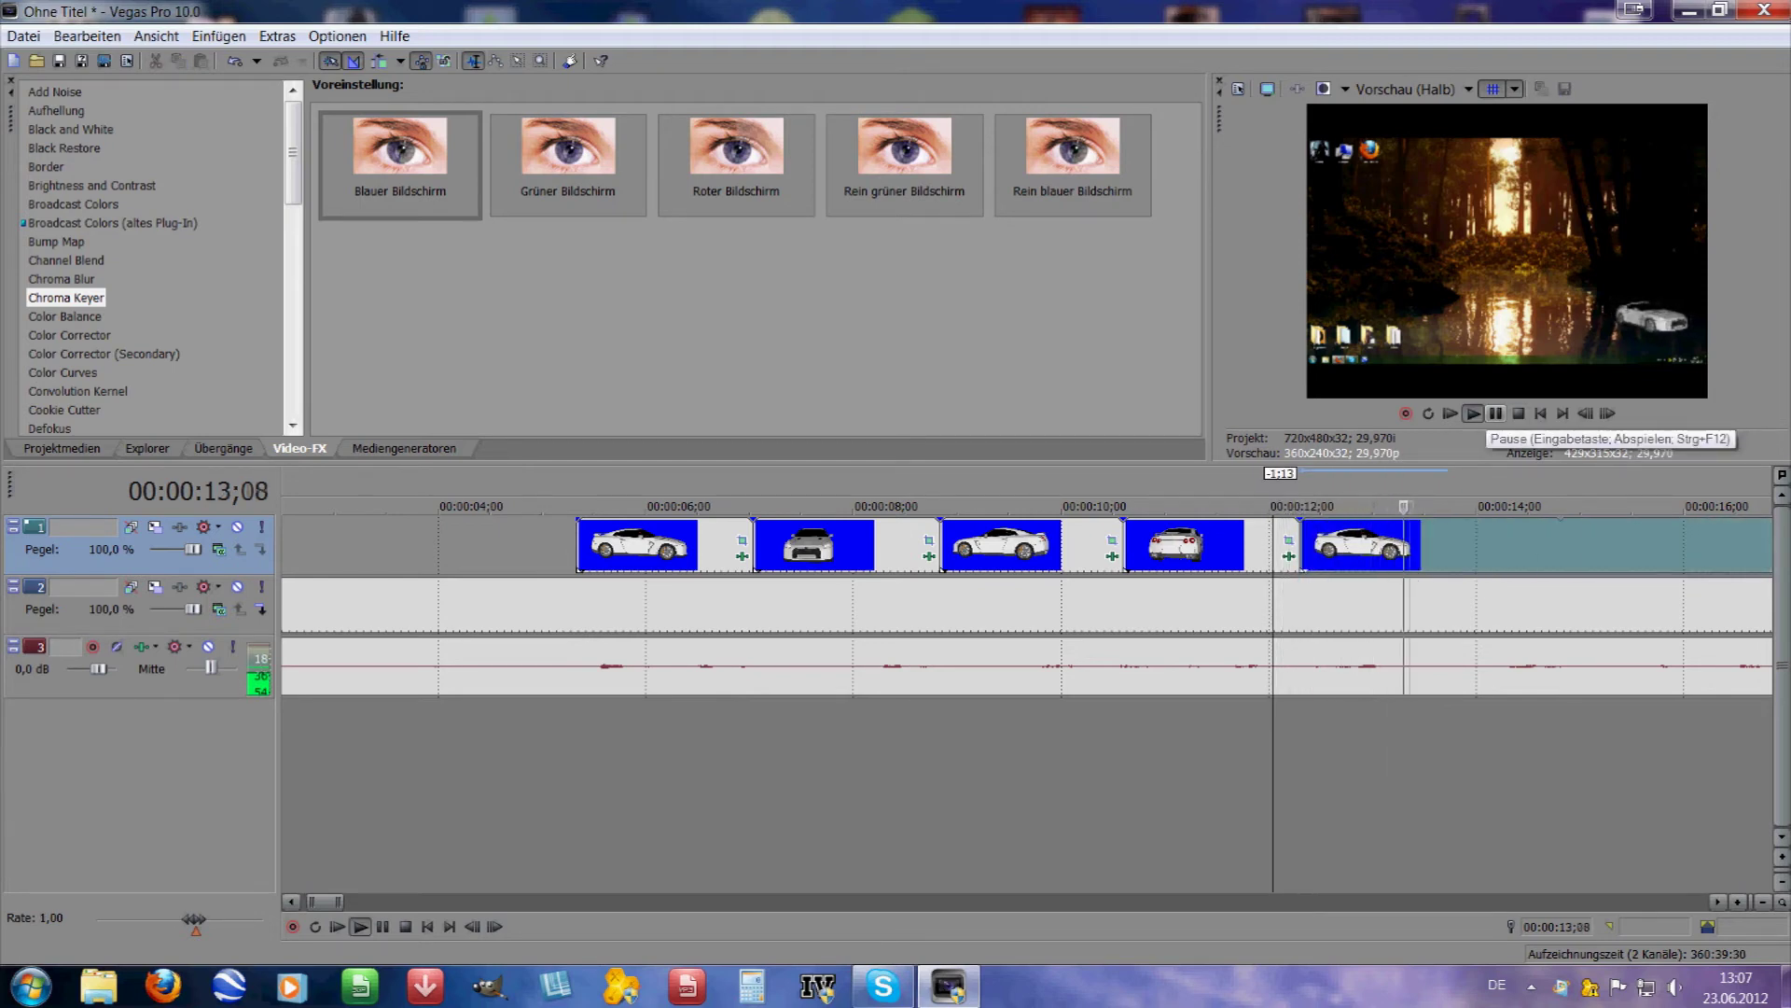
{"action": "left_click", "coordinate": [1496, 413]}
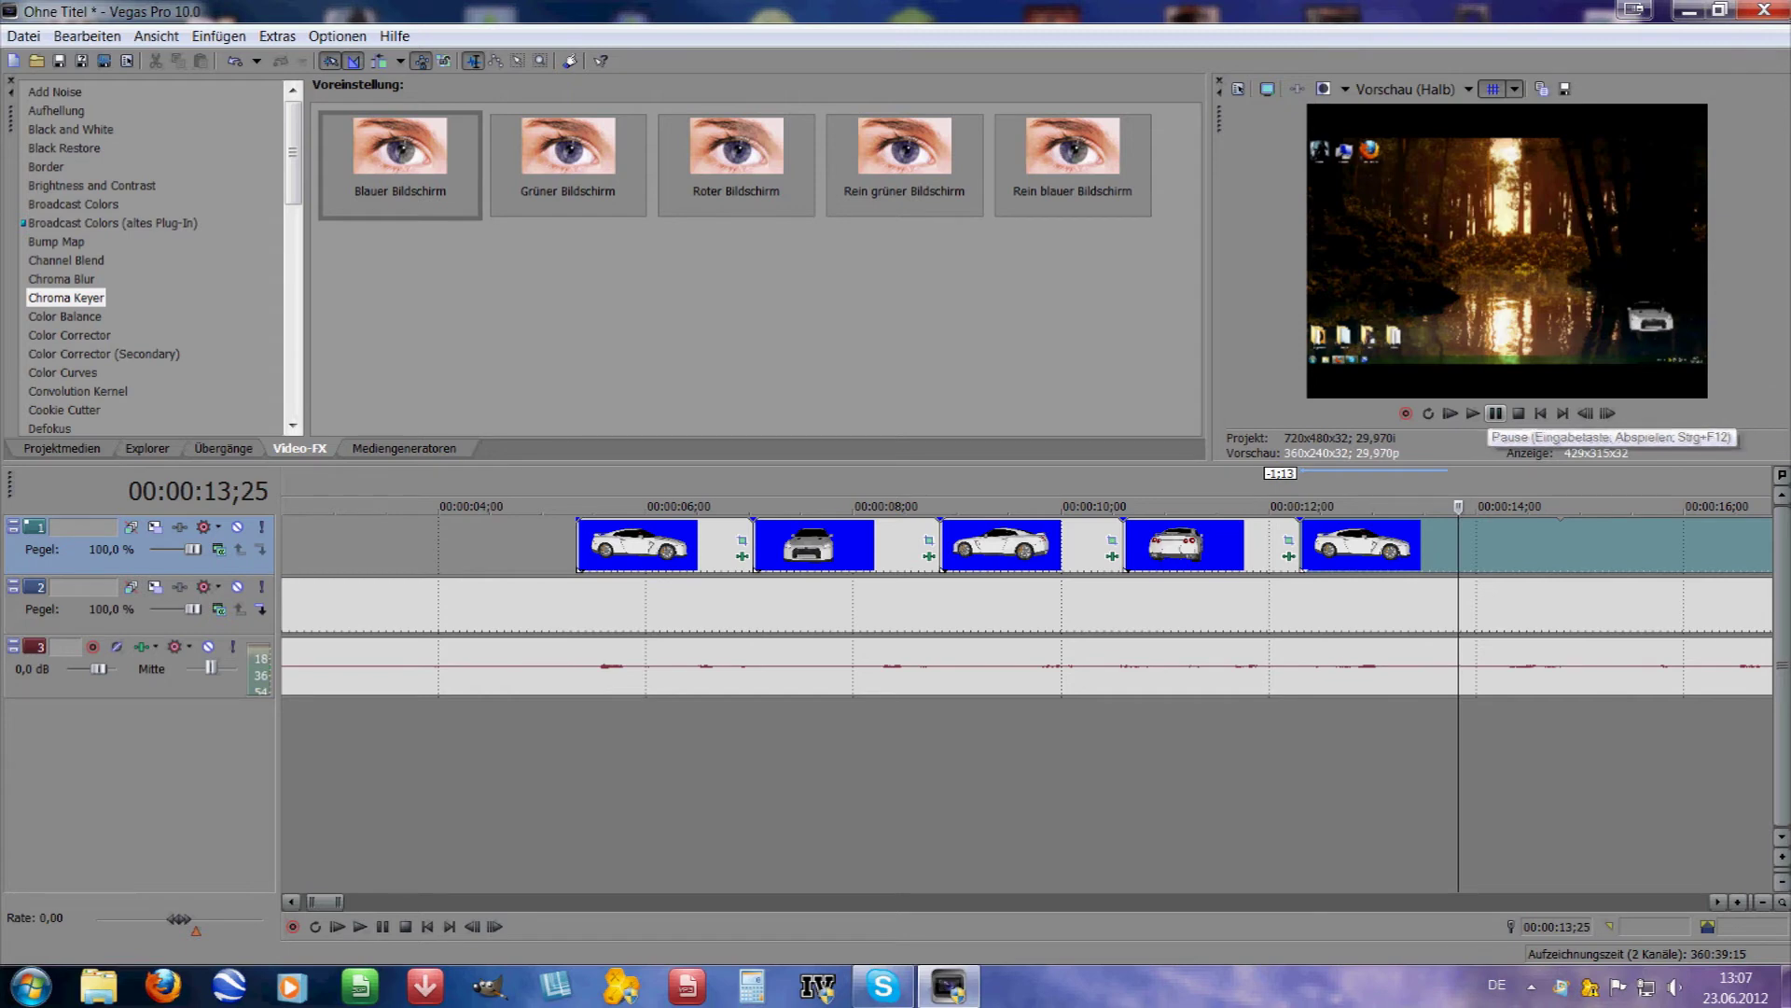
{"action": "left_click", "coordinate": [1472, 414]}
{"action": "key", "text": "Right"}
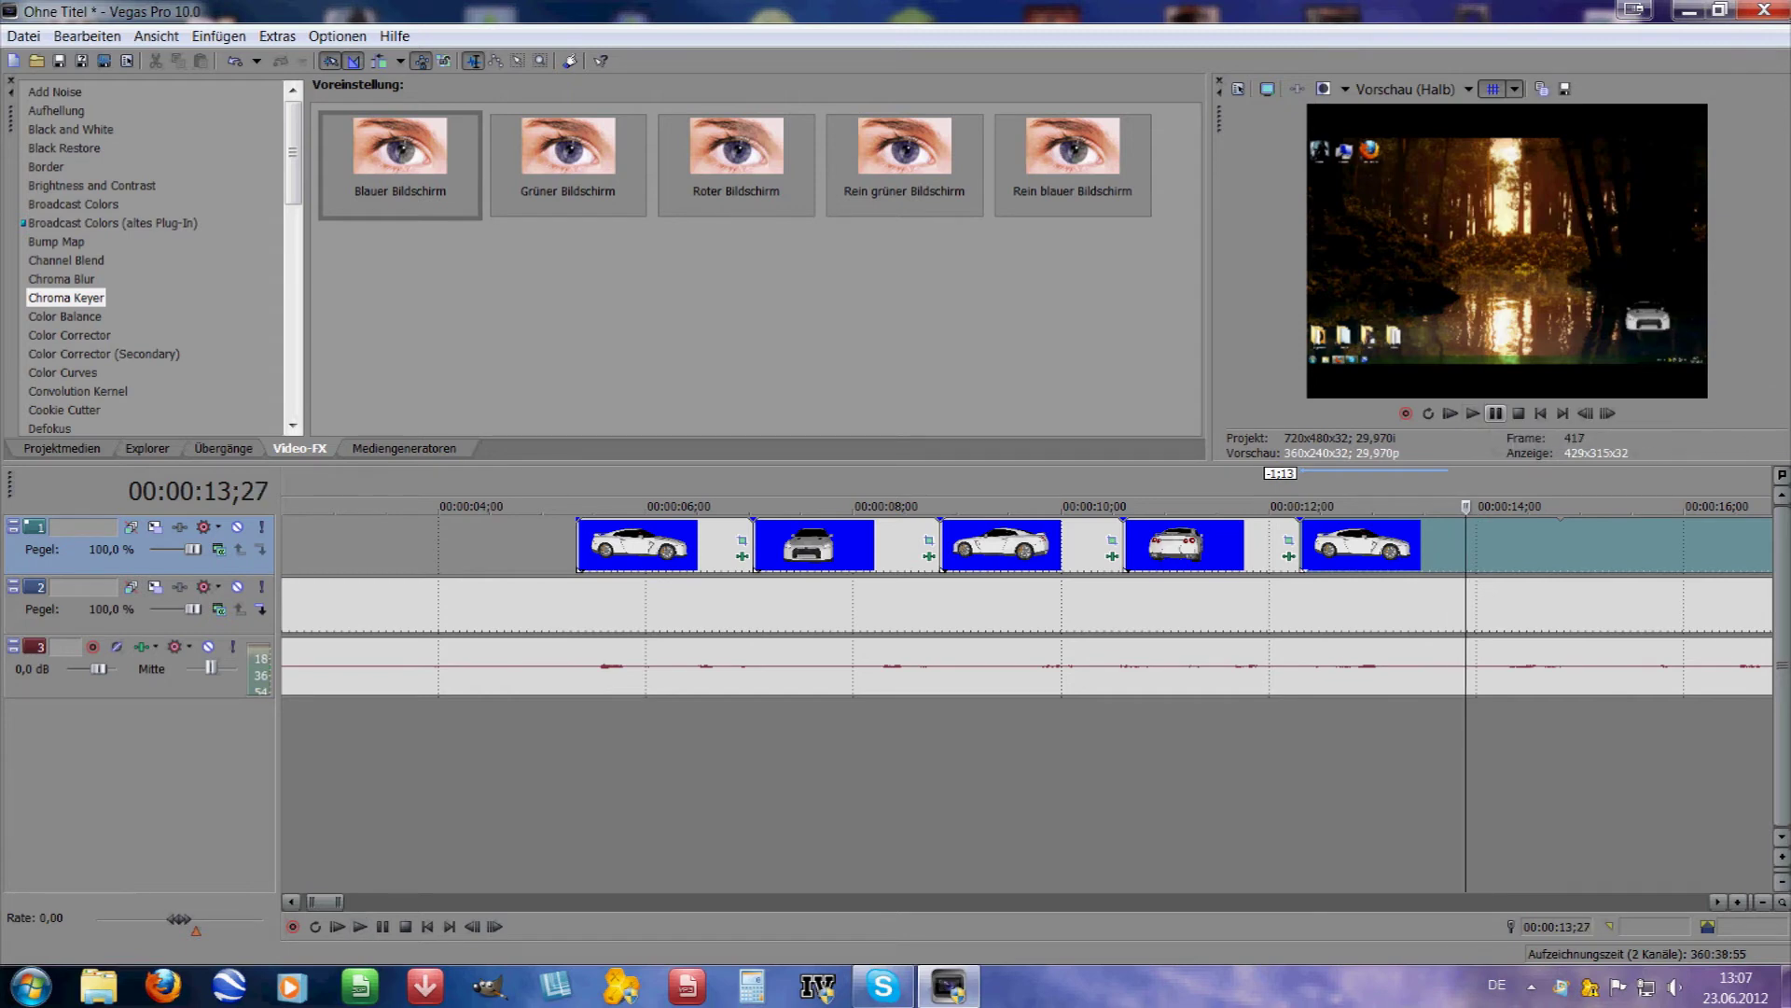
{"action": "key", "text": "s"}
Locate the car's front view at about 14;23 and trim the end of the last car clip to that frame.
{"action": "key", "text": "space"}
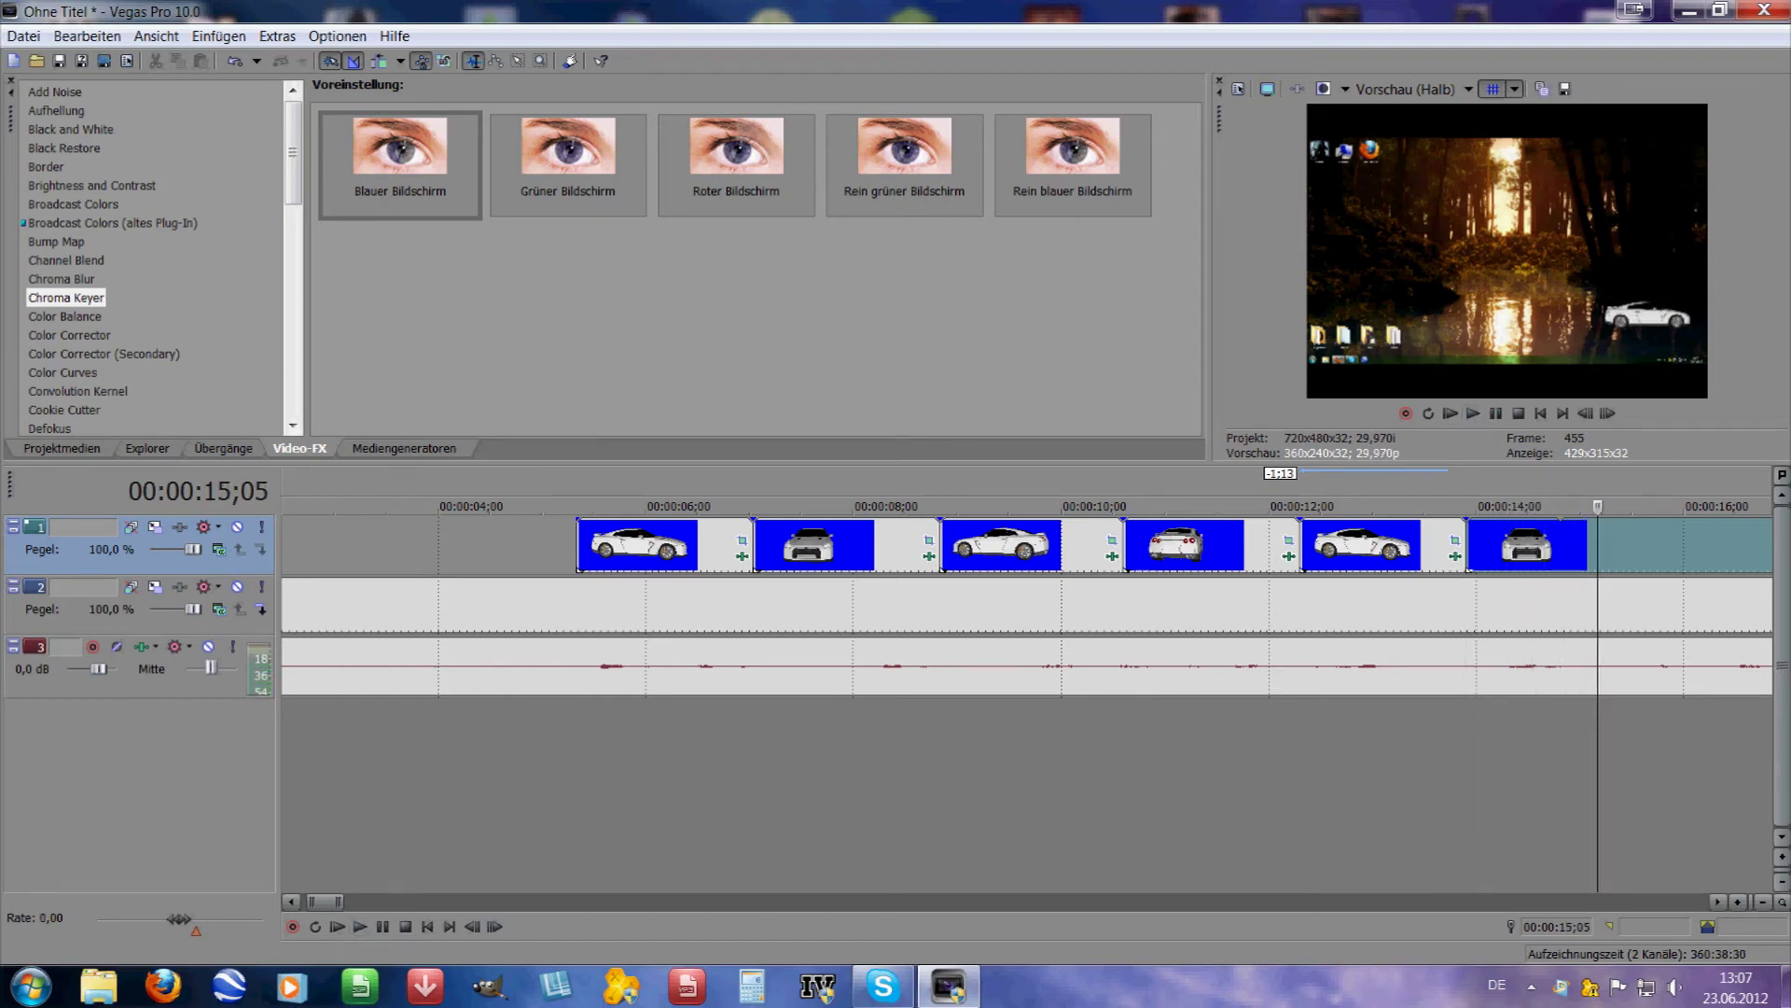
{"action": "key", "text": "Left"}
{"action": "key", "text": "Left"}
{"action": "key", "text": "Left"}
{"action": "key", "text": "Left"}
{"action": "key", "text": "Left"}
{"action": "key", "text": "Left"}
{"action": "key", "text": "Left"}
{"action": "key", "text": "Left"}
{"action": "key", "text": "Left"}
{"action": "key", "text": "Left"}
{"action": "key", "text": "Left"}
{"action": "key", "text": "Left"}
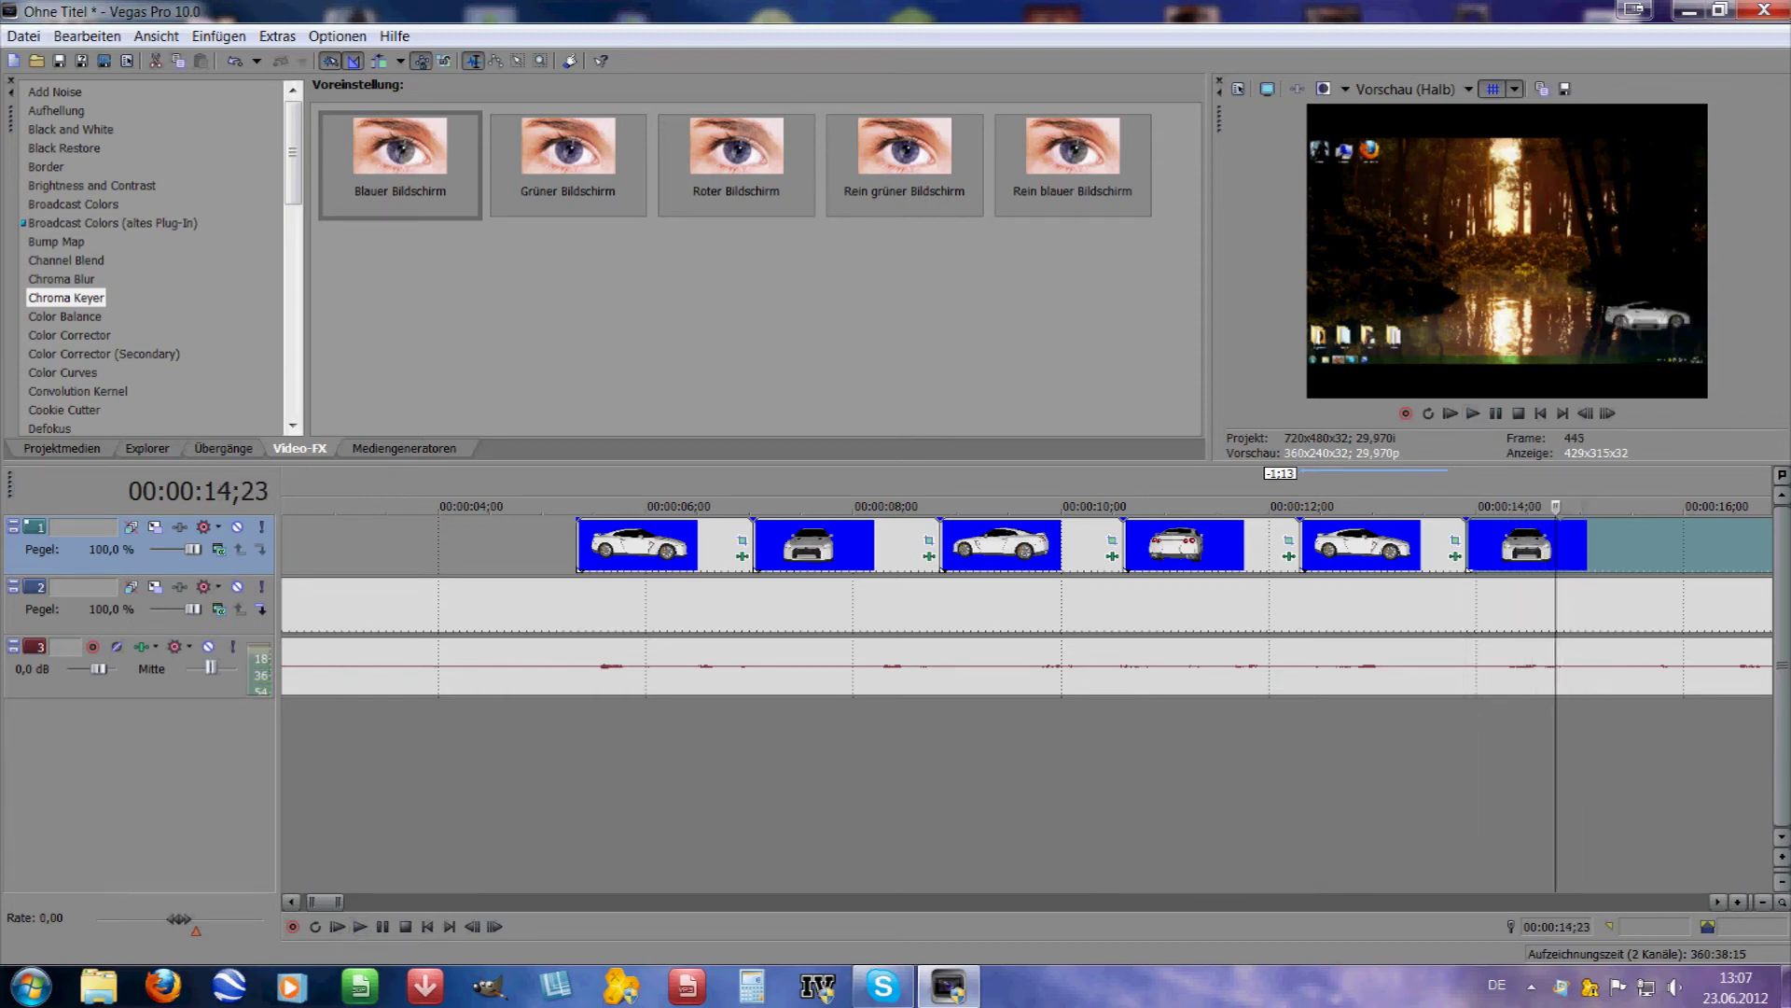
{"action": "key", "text": "Down"}
{"action": "key", "text": "Down"}
{"action": "key", "text": "Down"}
{"action": "key", "text": "Down"}
{"action": "key", "text": "Down"}
{"action": "key", "text": "Down"}
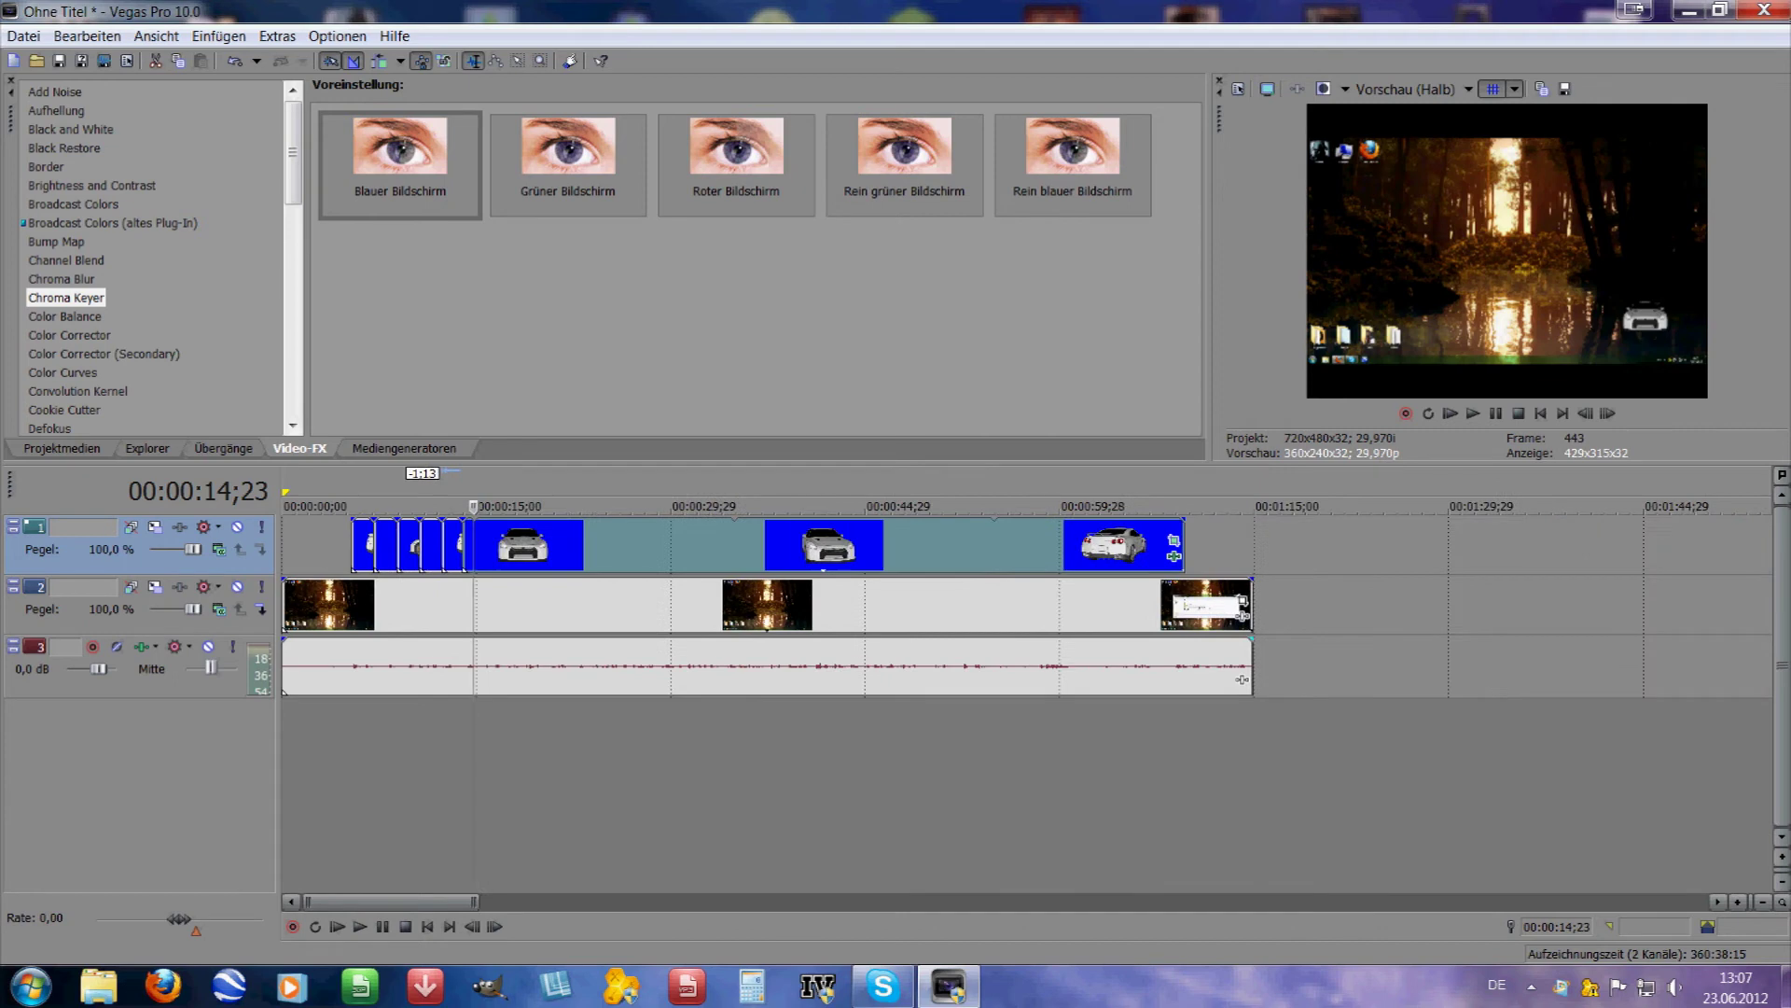
{"action": "left_click_drag", "start_coordinate": [1182, 546], "coordinate": [473, 546]}
{"action": "scroll", "coordinate": [1026, 607], "scroll_direction": "up", "scroll_amount": 4}
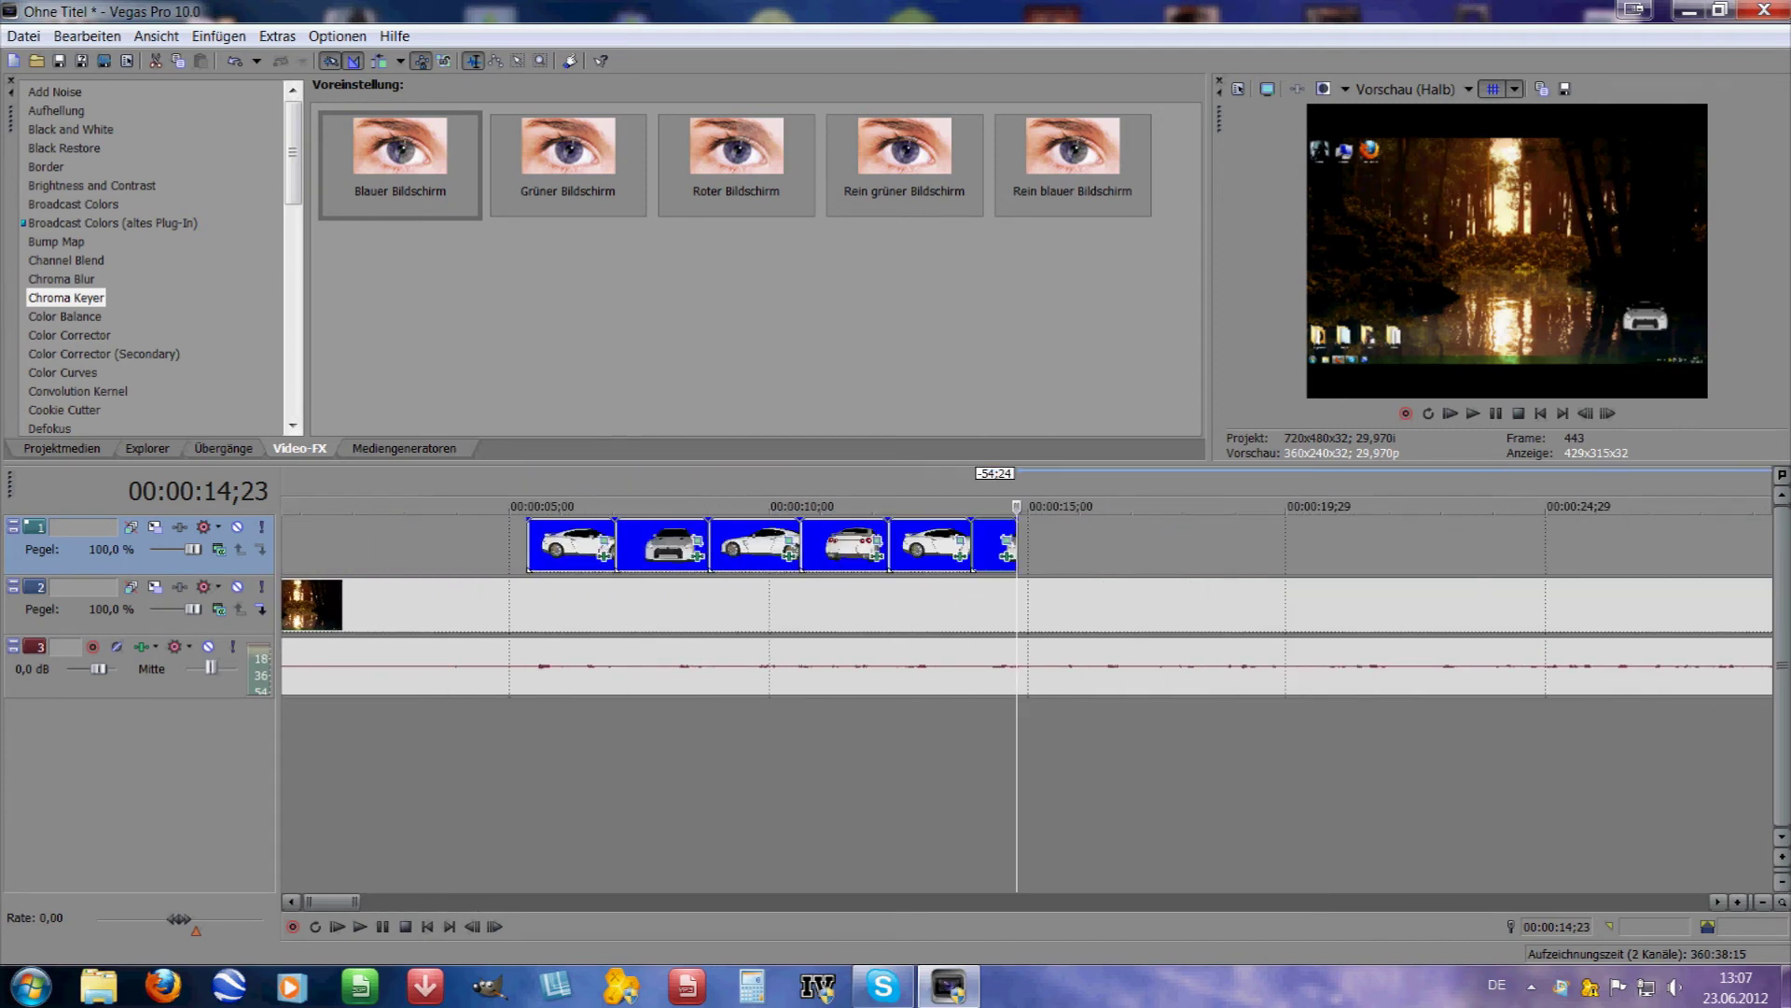
Duplicate all the car sections and place the copies directly after the originals on the same track.
{"action": "left_click", "coordinate": [575, 546]}
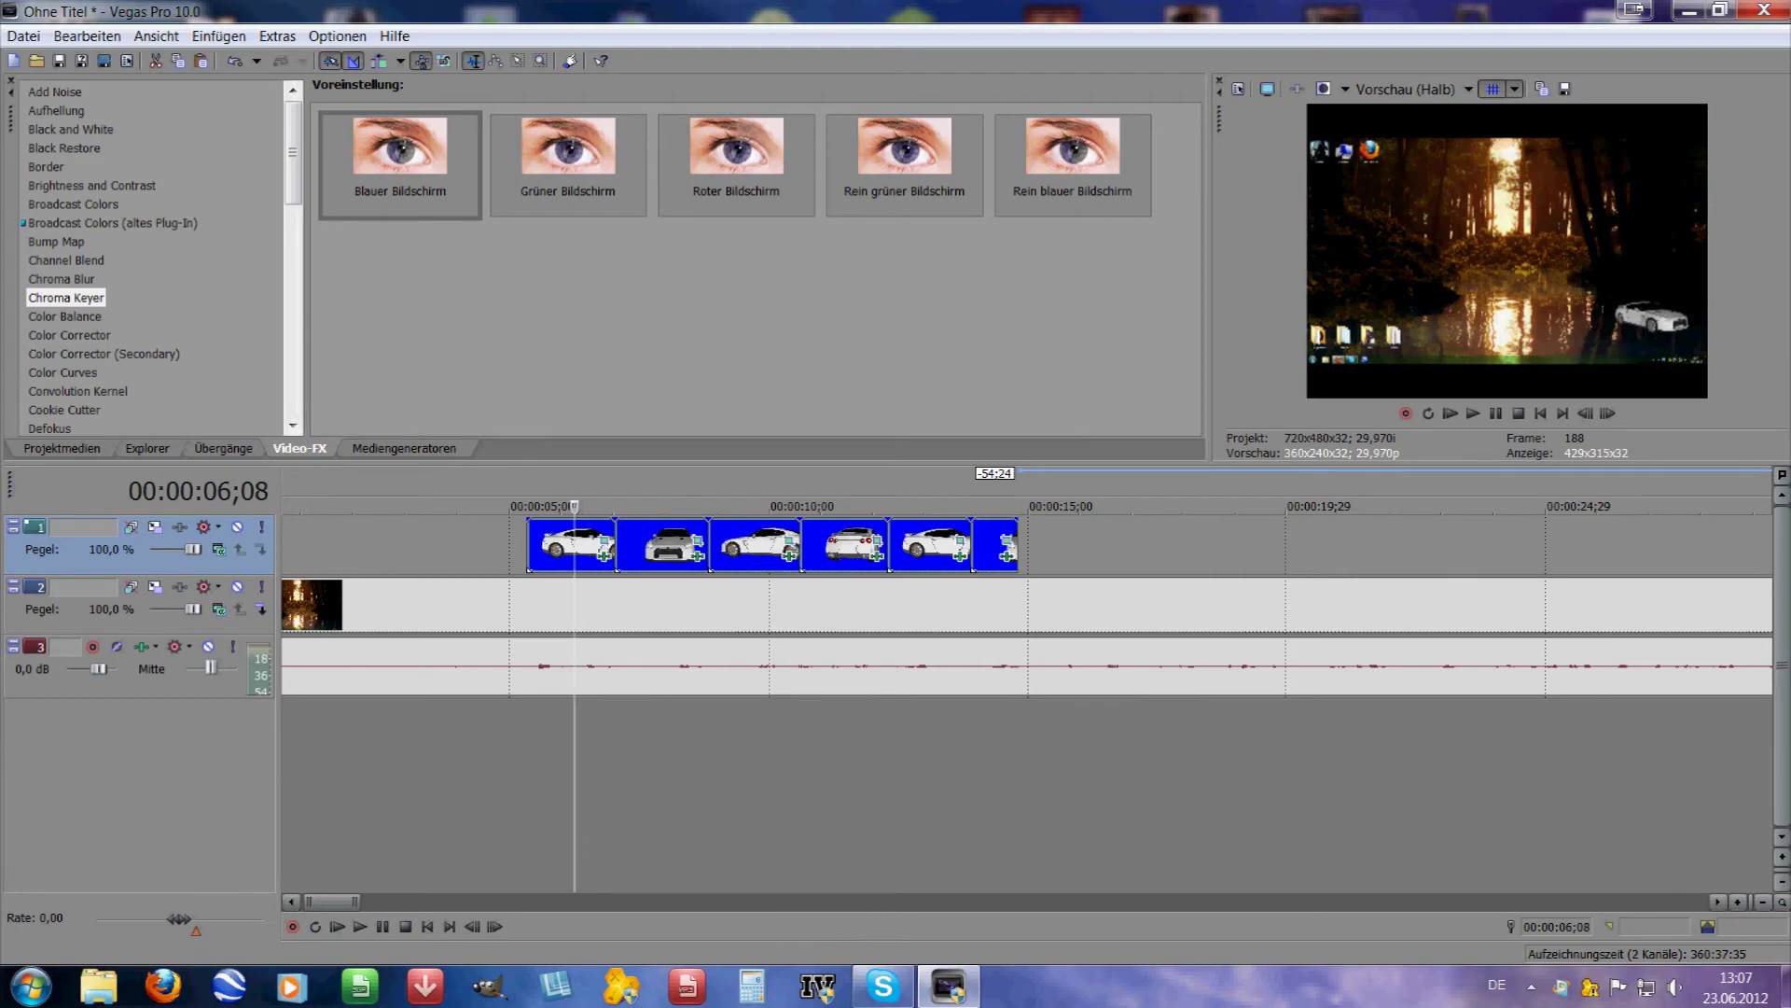
{"action": "key", "text": "ctrl+v"}
{"action": "left_click_drag", "start_coordinate": [1050, 543], "coordinate": [1524, 542]}
{"action": "left_click_drag", "start_coordinate": [1297, 545], "coordinate": [1264, 546]}
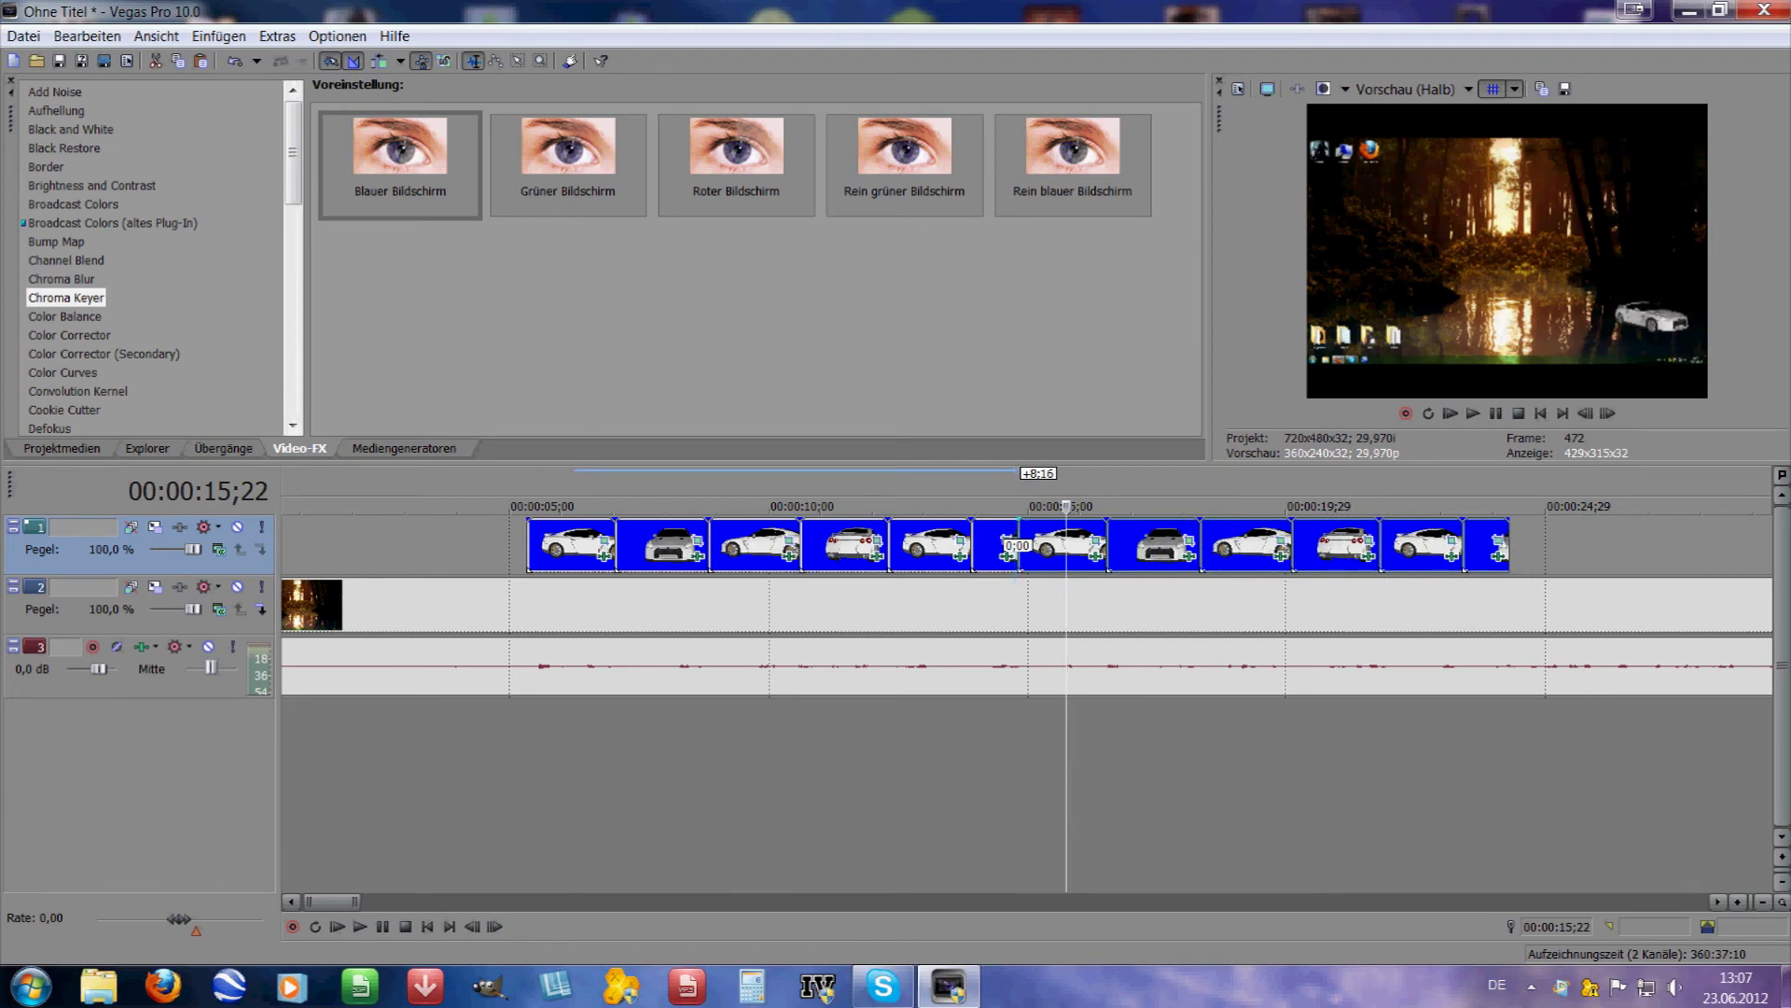
Play back the joined car rotation from the start of the first section at 5;10.
{"action": "left_click", "coordinate": [935, 546]}
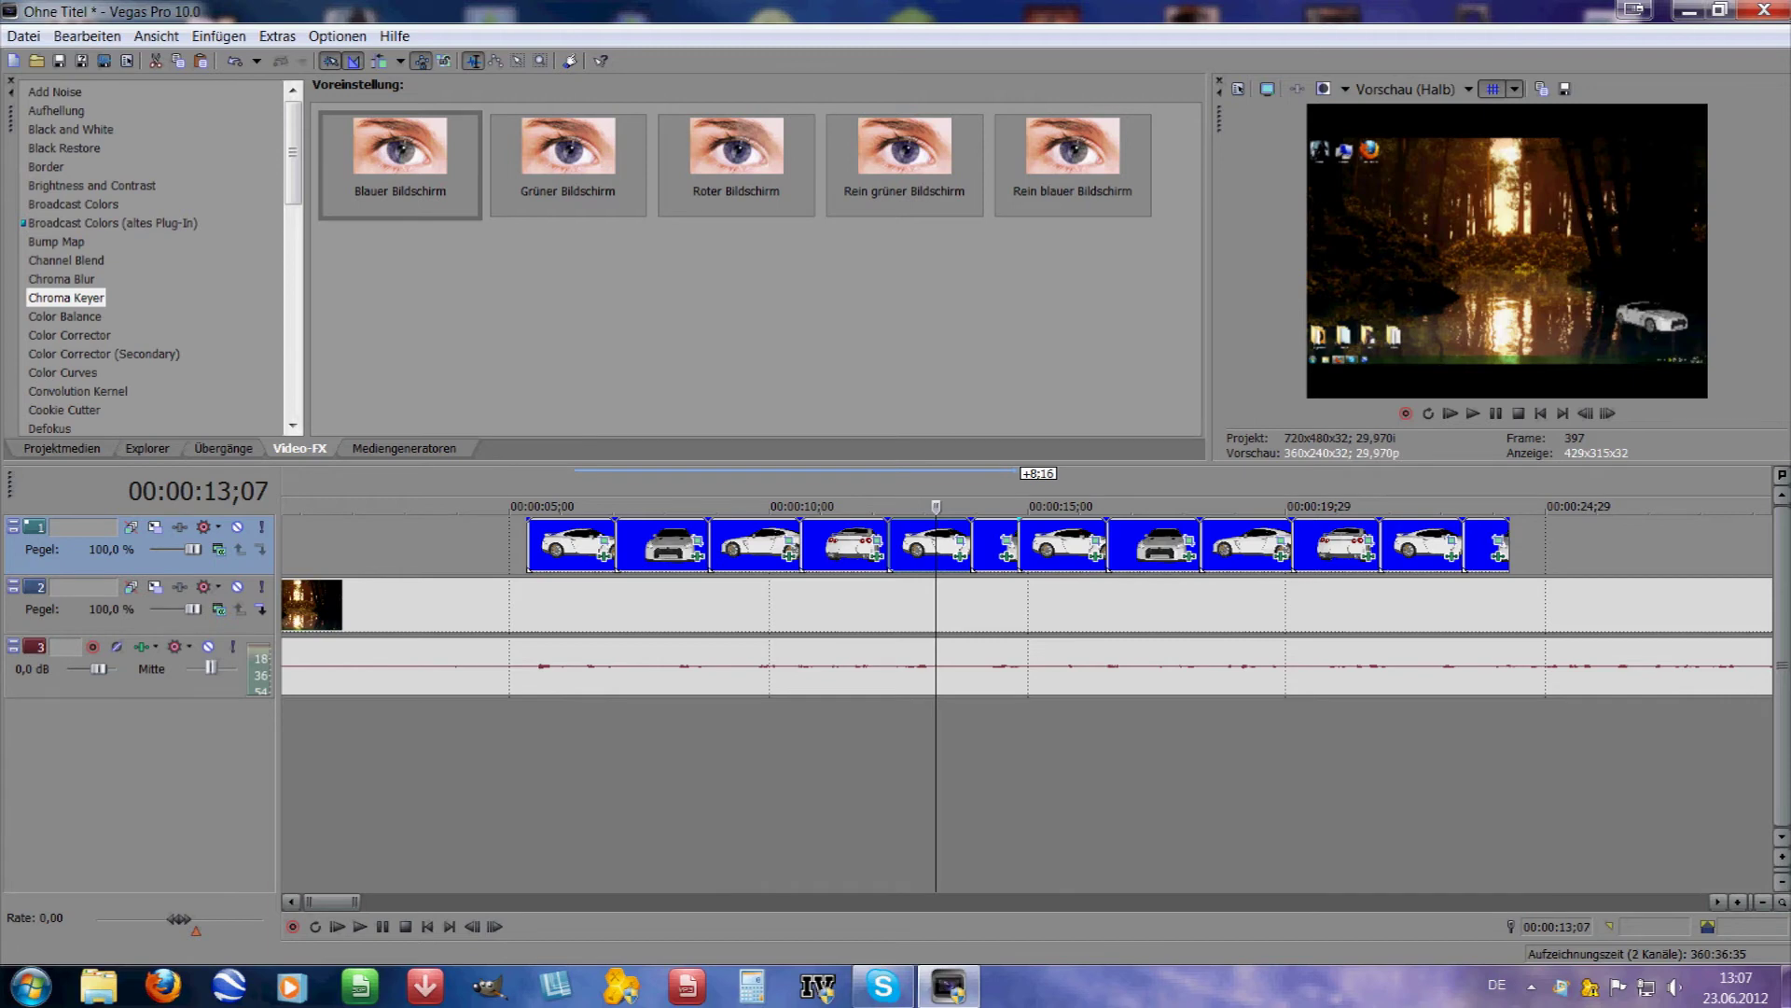
{"action": "left_click", "coordinate": [1549, 546]}
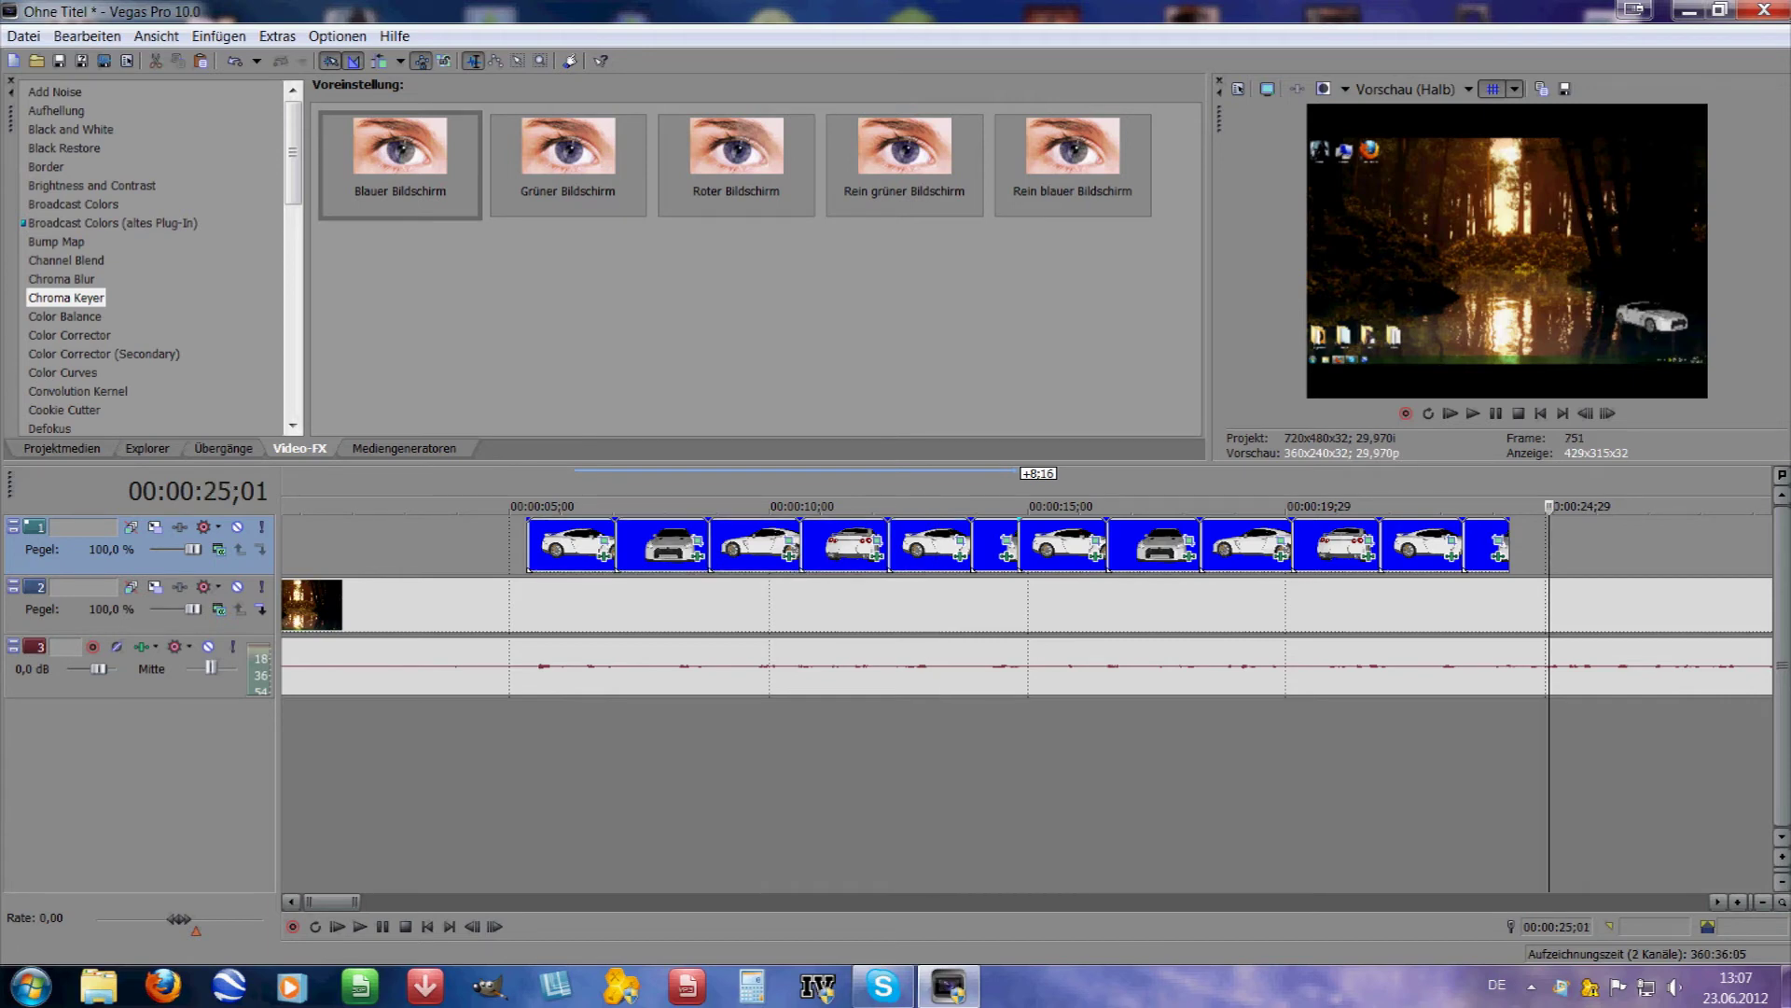
{"action": "left_click", "coordinate": [526, 546]}
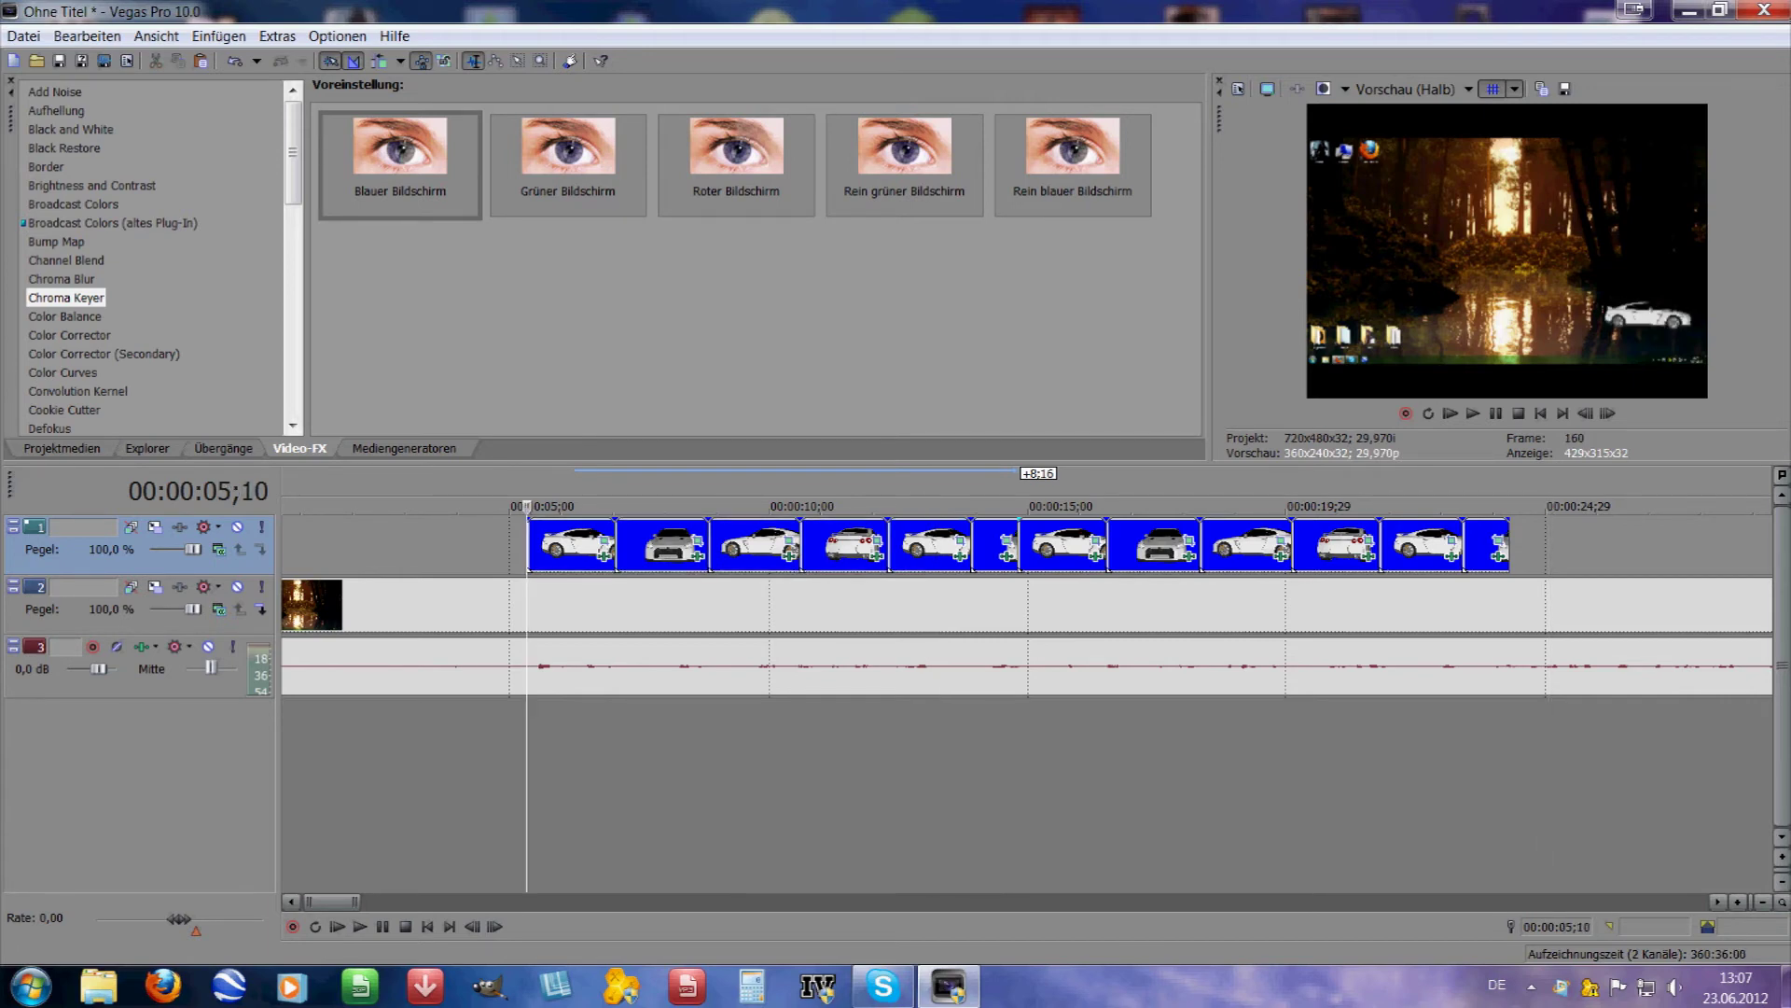
{"action": "key", "text": "space"}
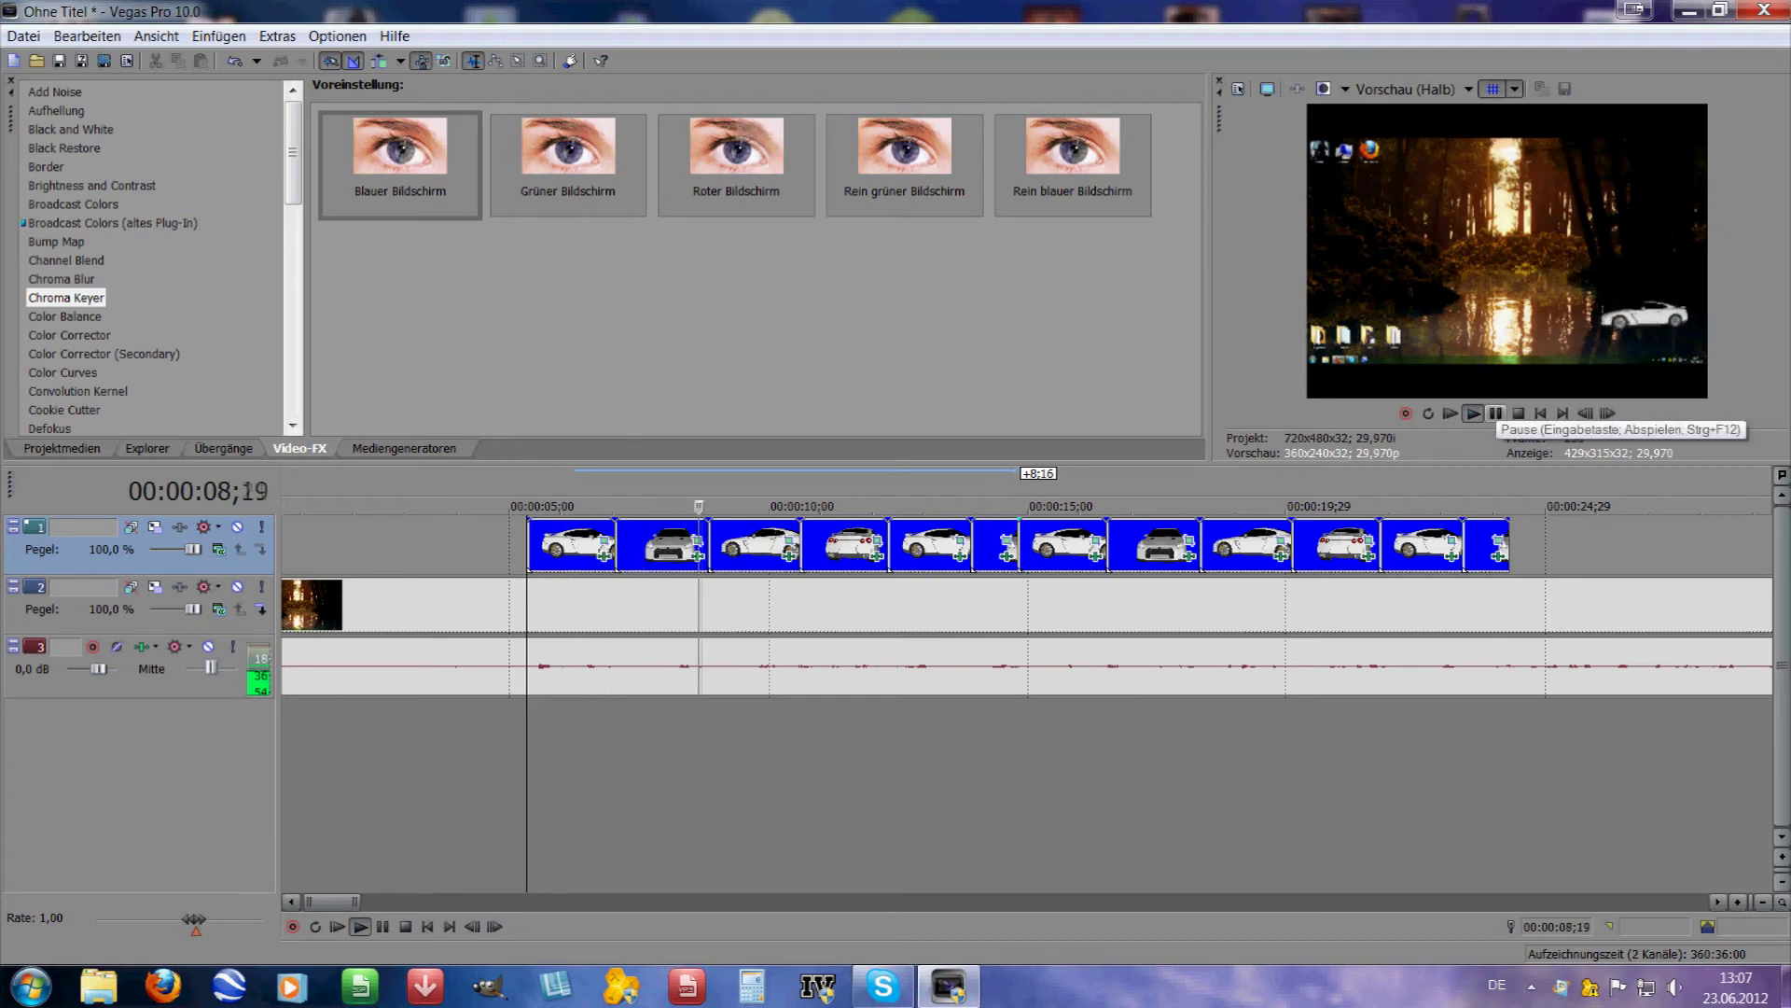
{"action": "left_click", "coordinate": [1495, 413]}
Try speeding up the first car section with a raised speed envelope and play back the result.
{"action": "left_click", "coordinate": [586, 546]}
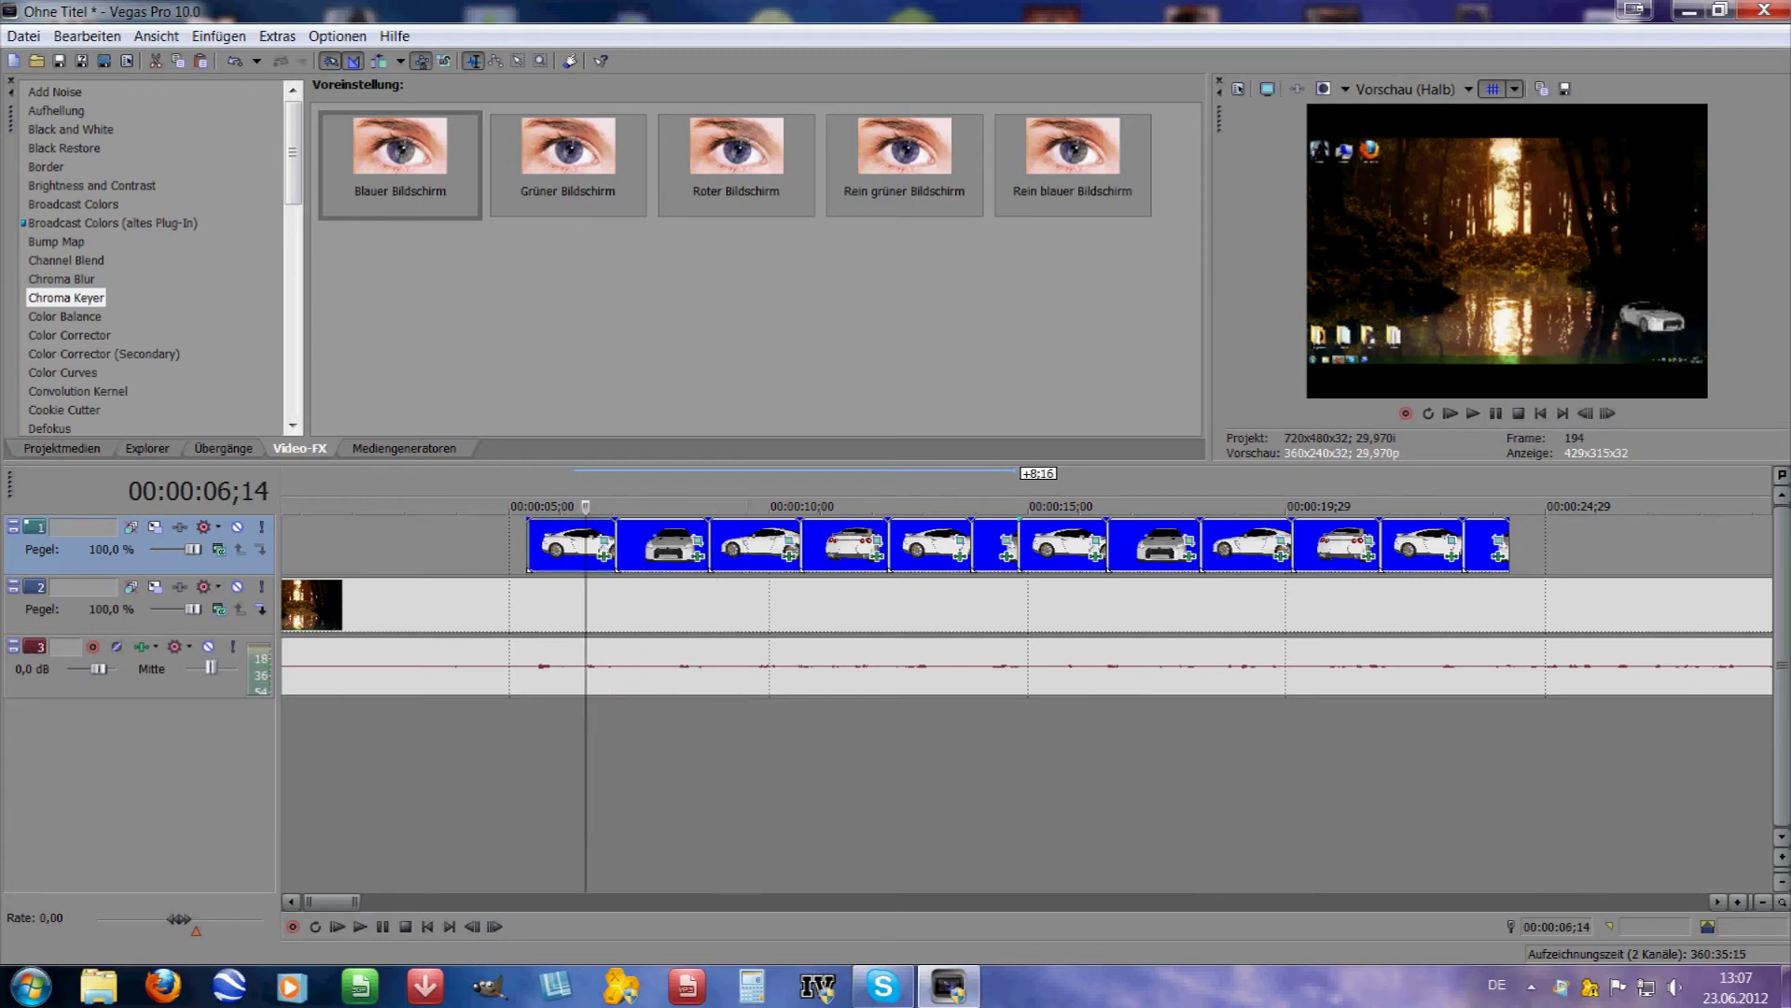
{"action": "right_click", "coordinate": [586, 546]}
{"action": "mouse_move", "coordinate": [653, 821]}
{"action": "mouse_move", "coordinate": [700, 787]}
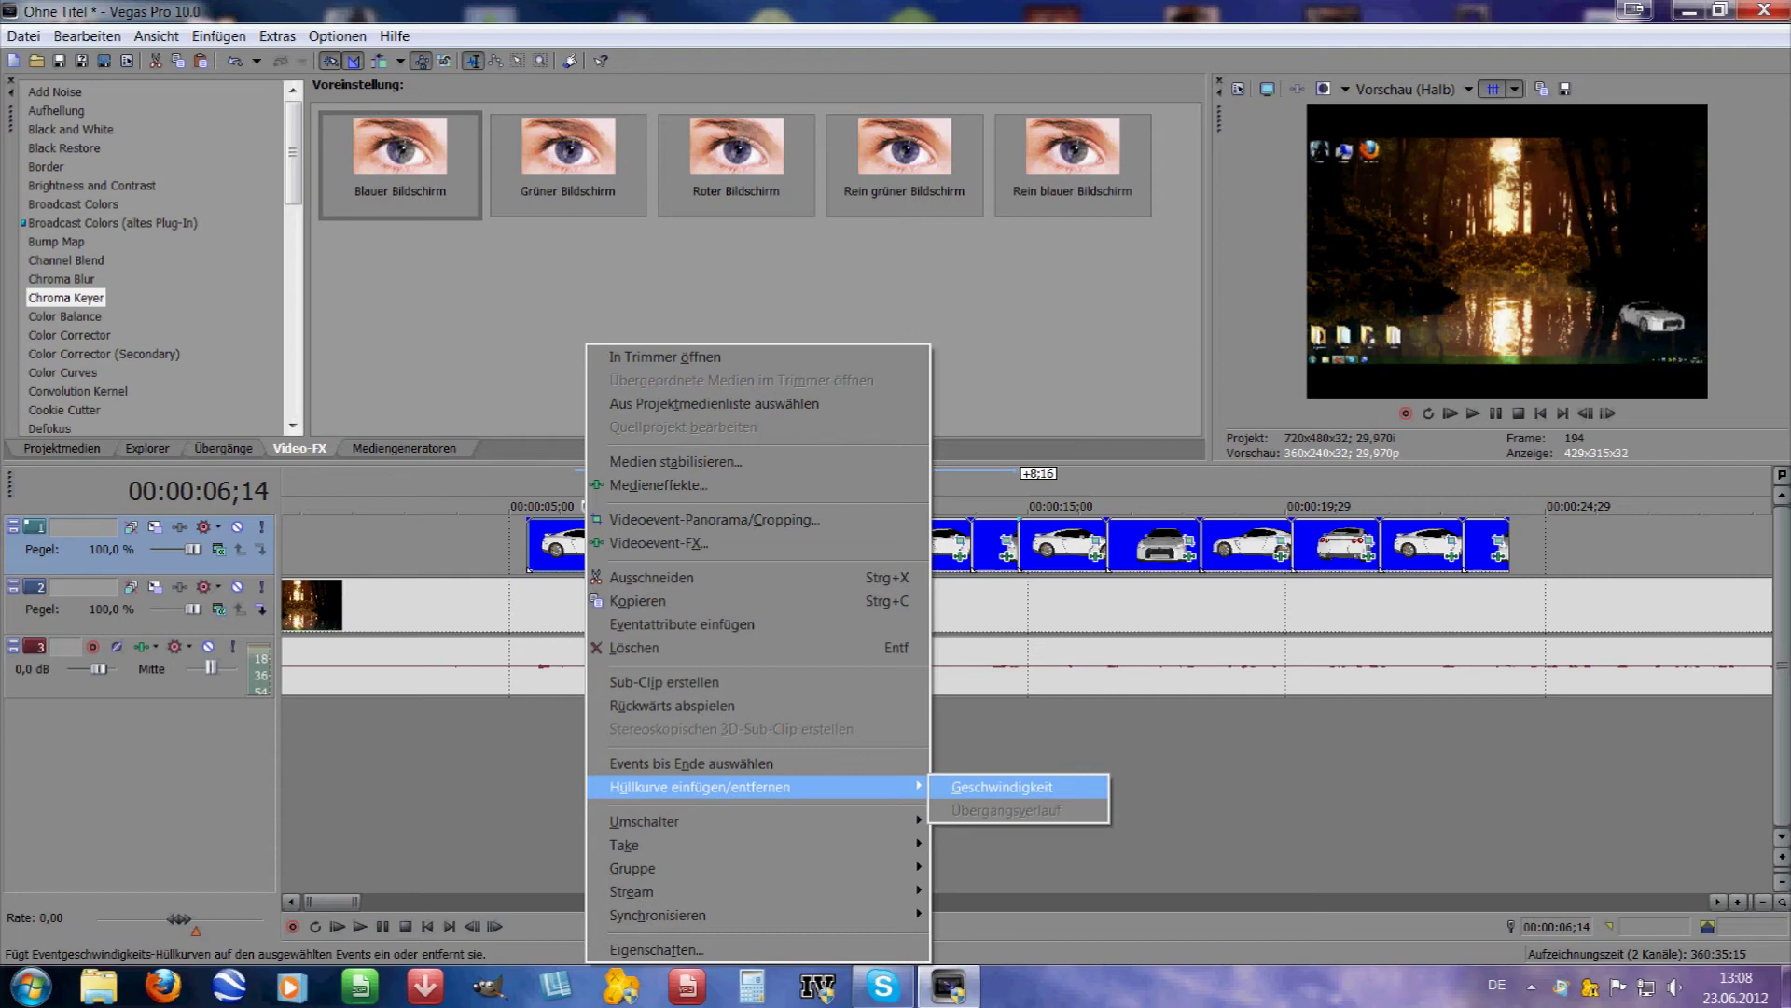
{"action": "left_click", "coordinate": [1001, 786]}
{"action": "scroll", "coordinate": [1026, 606], "scroll_direction": "up", "scroll_amount": 4}
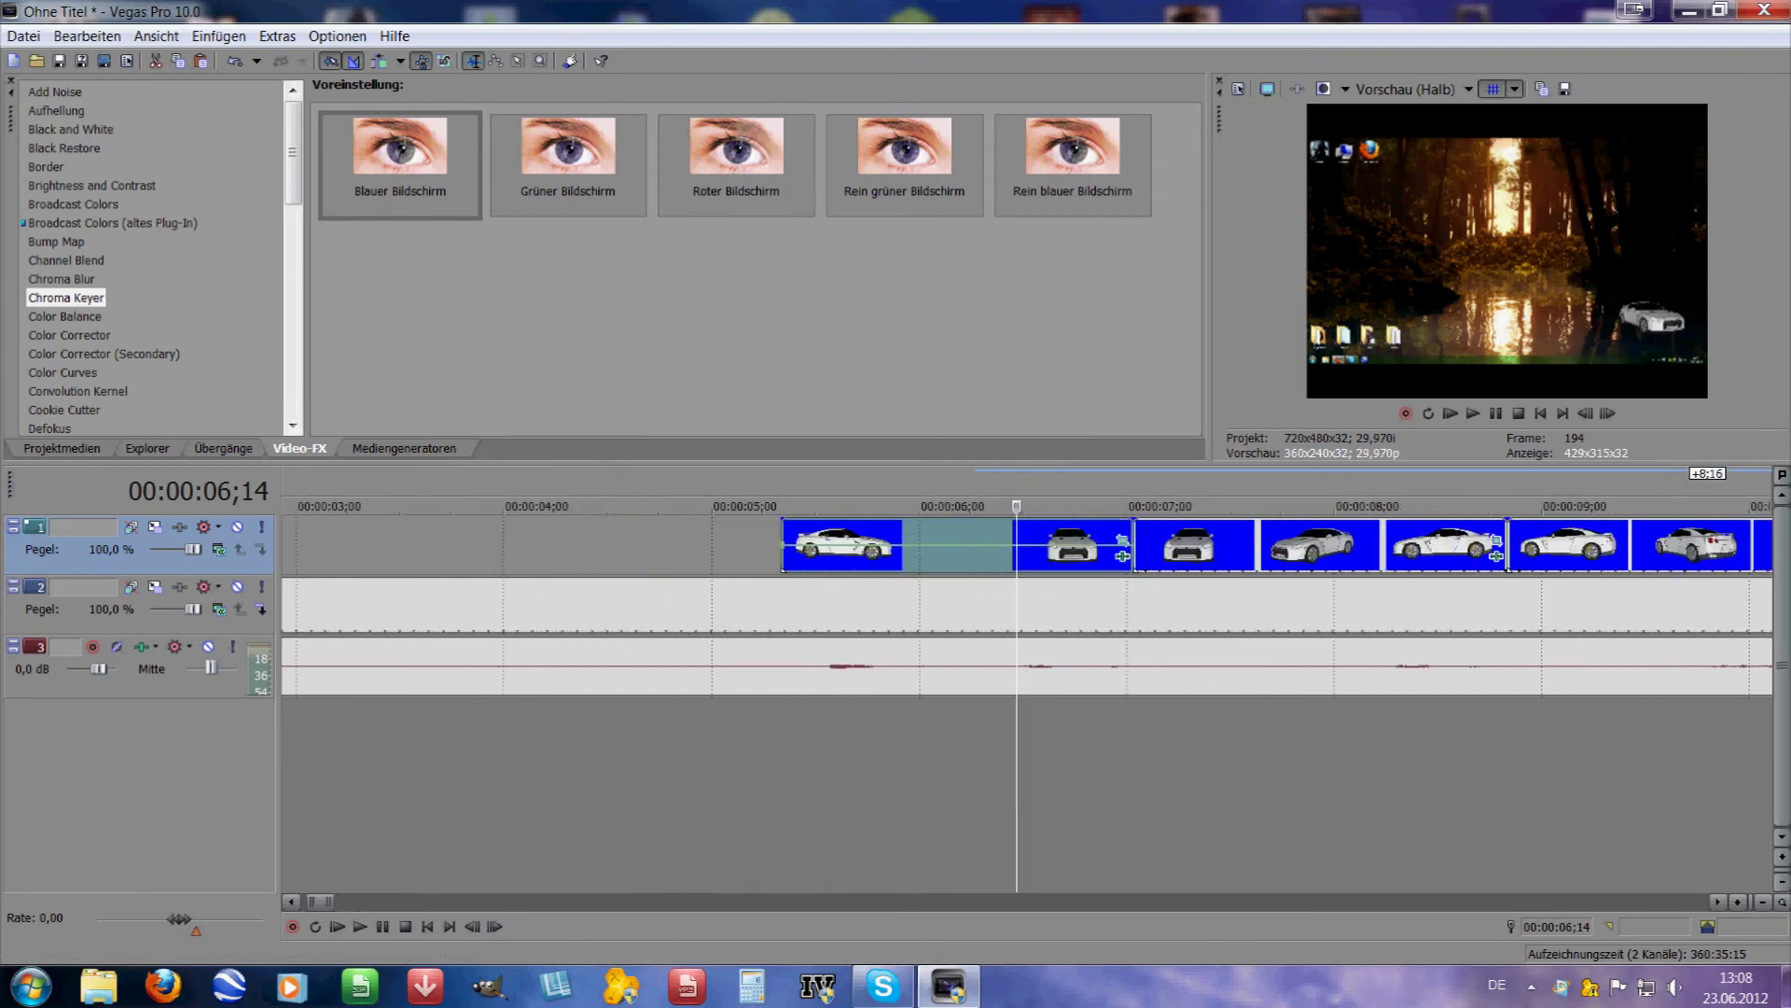
{"action": "left_click_drag", "start_coordinate": [913, 545], "coordinate": [933, 532]}
{"action": "left_click", "coordinate": [783, 546]}
{"action": "left_click", "coordinate": [1472, 413]}
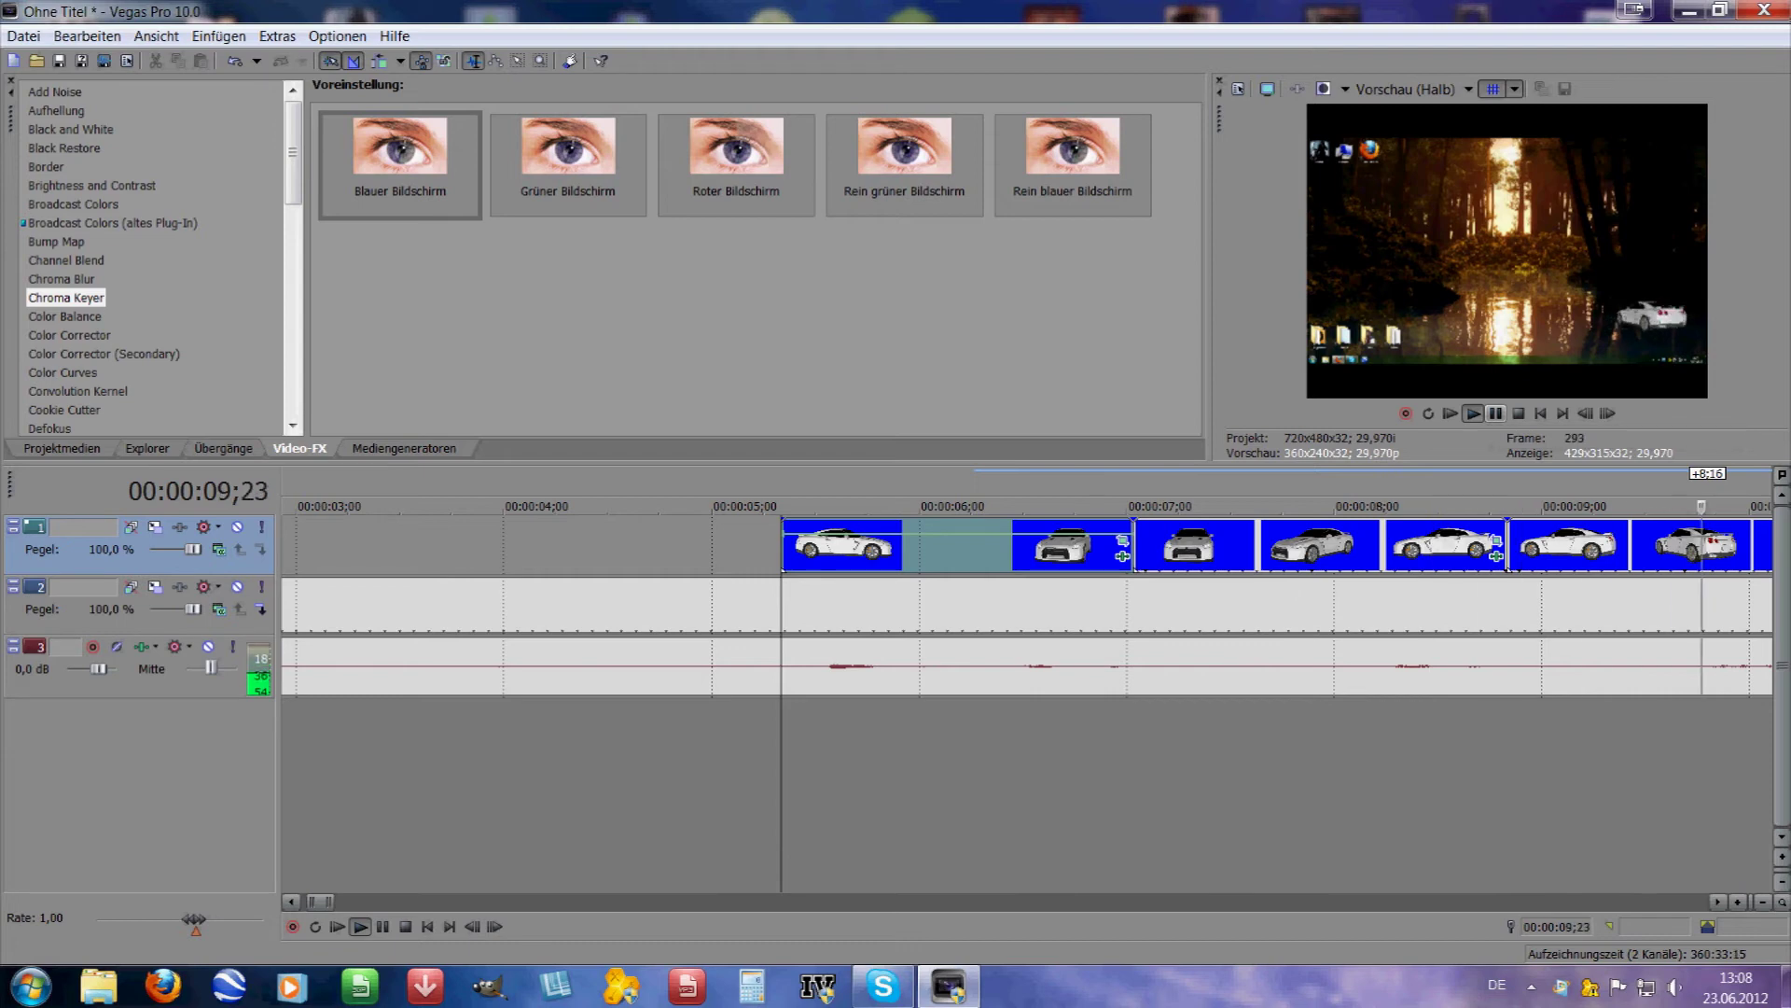
{"action": "left_click", "coordinate": [1496, 413]}
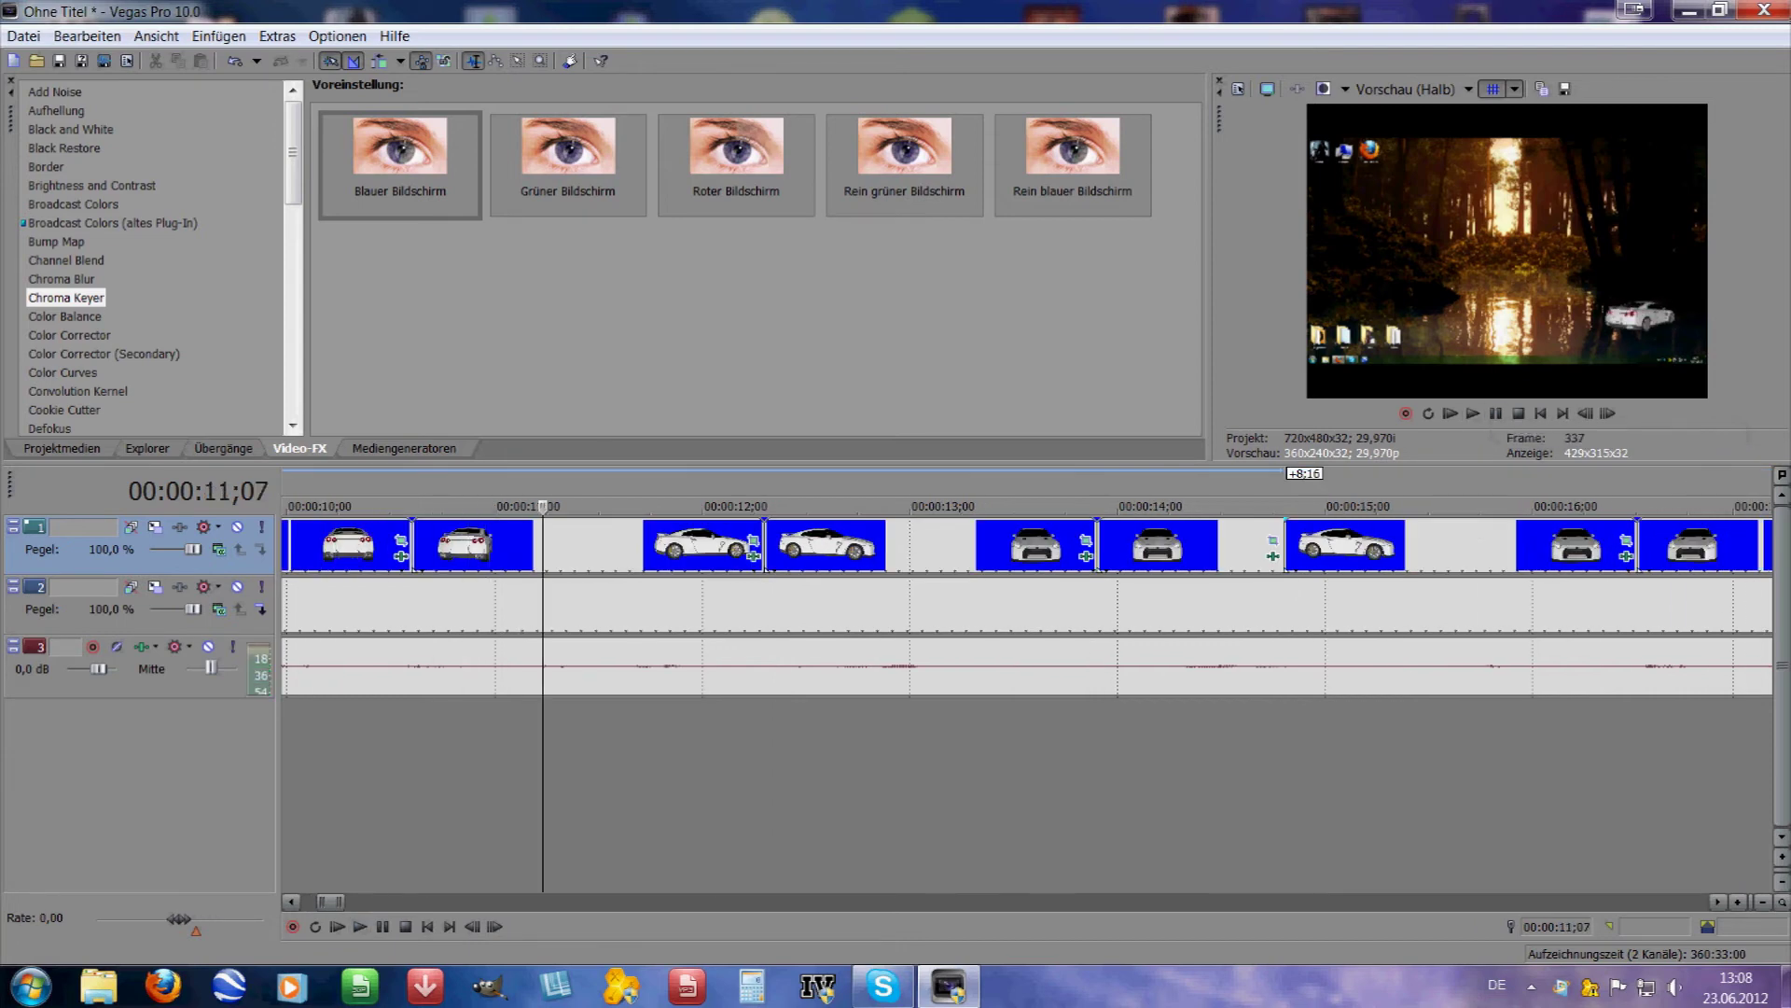
Set the first car section's speed envelope to a slow fade and remove the envelope from that section.
{"action": "scroll", "coordinate": [1026, 547], "scroll_direction": "down", "scroll_amount": 1}
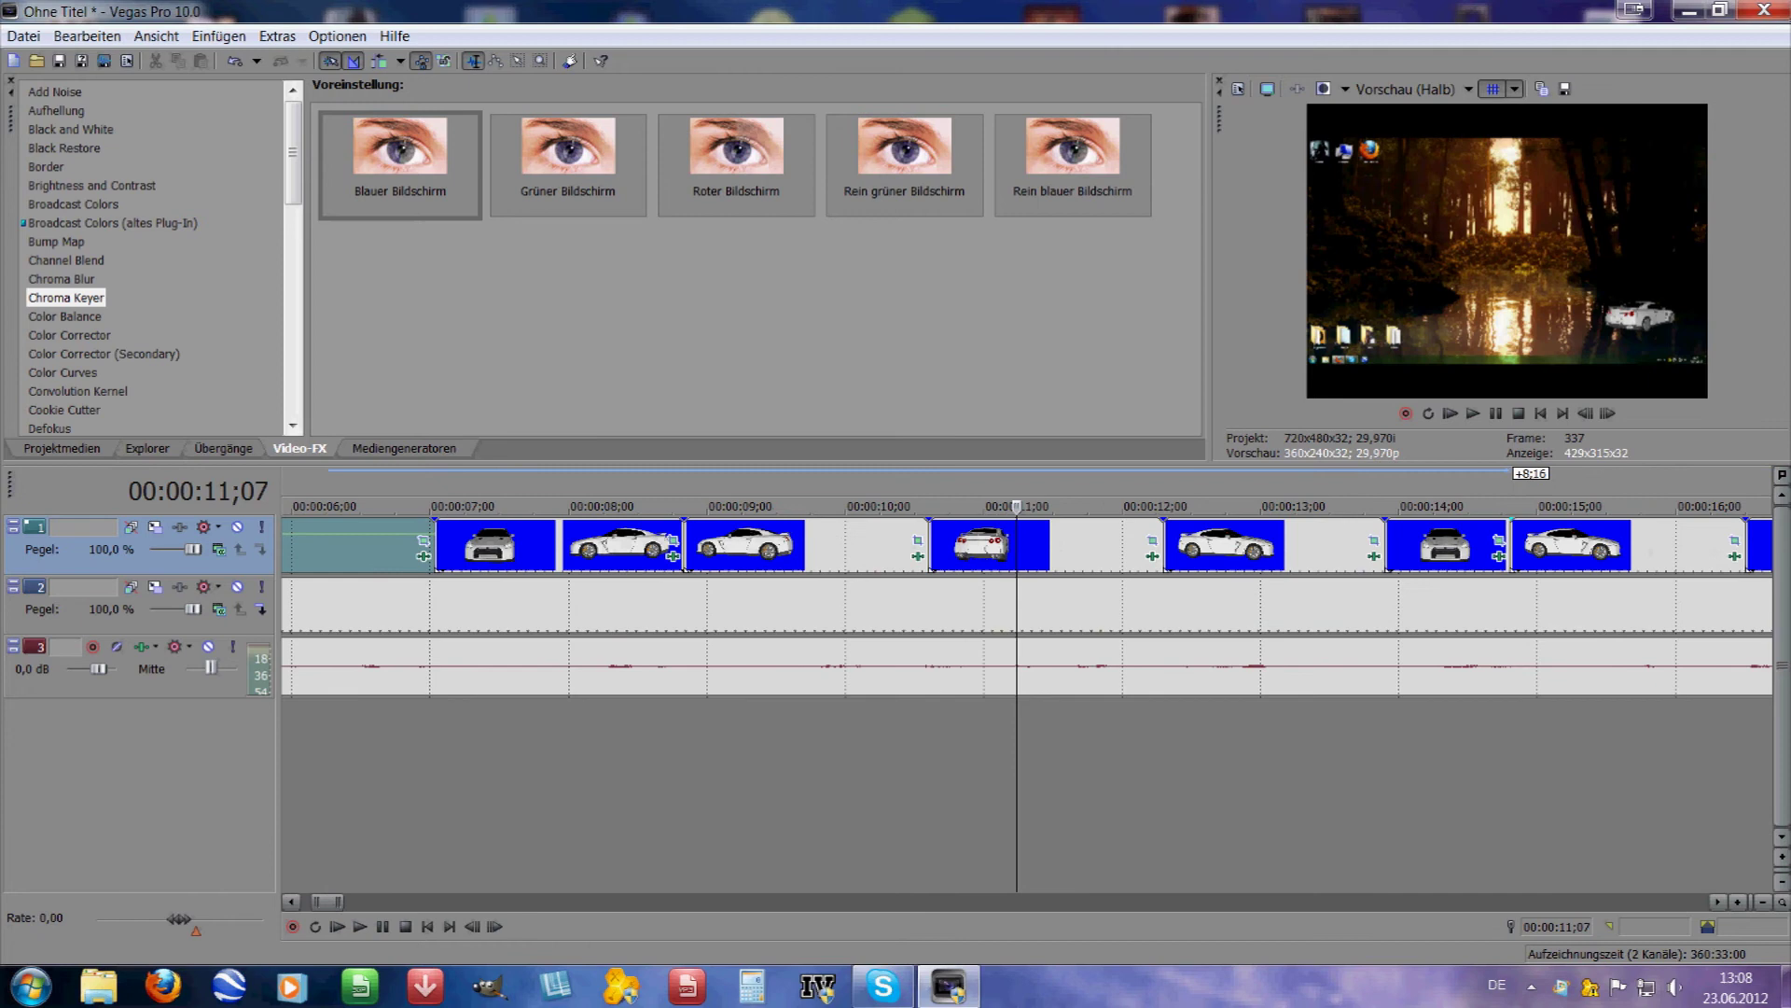
{"action": "right_click", "coordinate": [393, 530]}
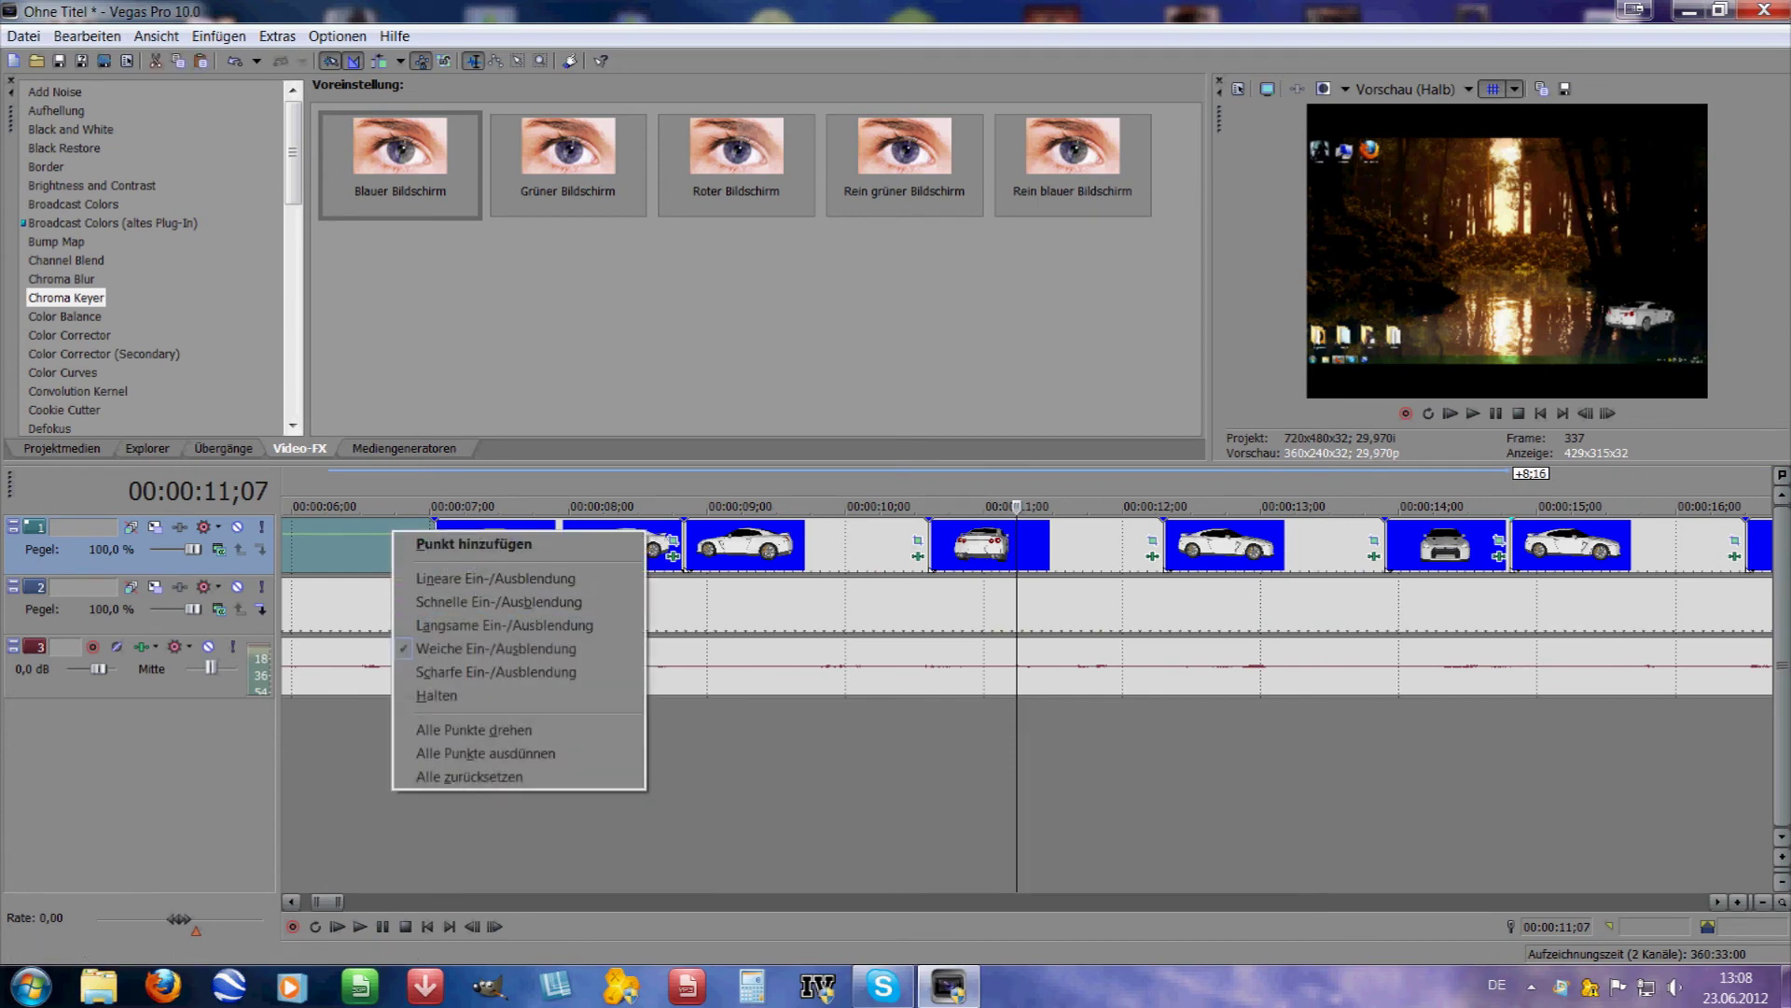
{"action": "right_click", "coordinate": [374, 543]}
{"action": "left_click", "coordinate": [504, 625]}
{"action": "right_click", "coordinate": [295, 546]}
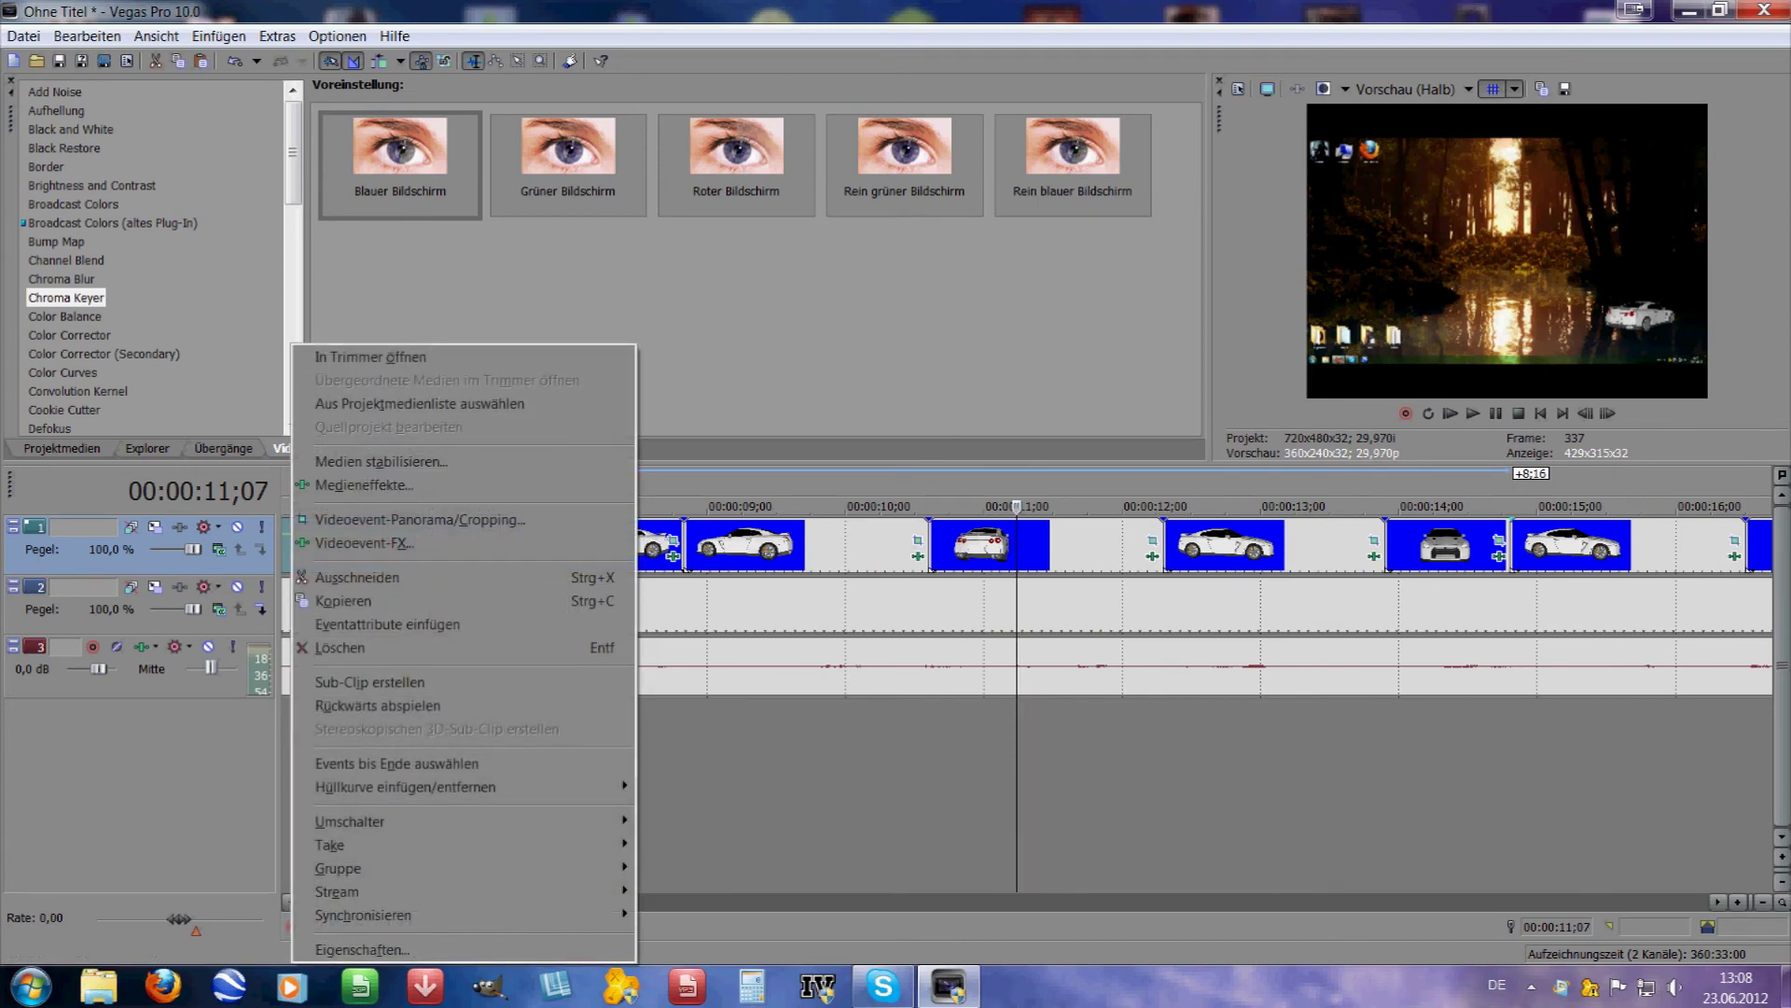
{"action": "mouse_move", "coordinate": [401, 787]}
{"action": "left_click", "coordinate": [709, 787]}
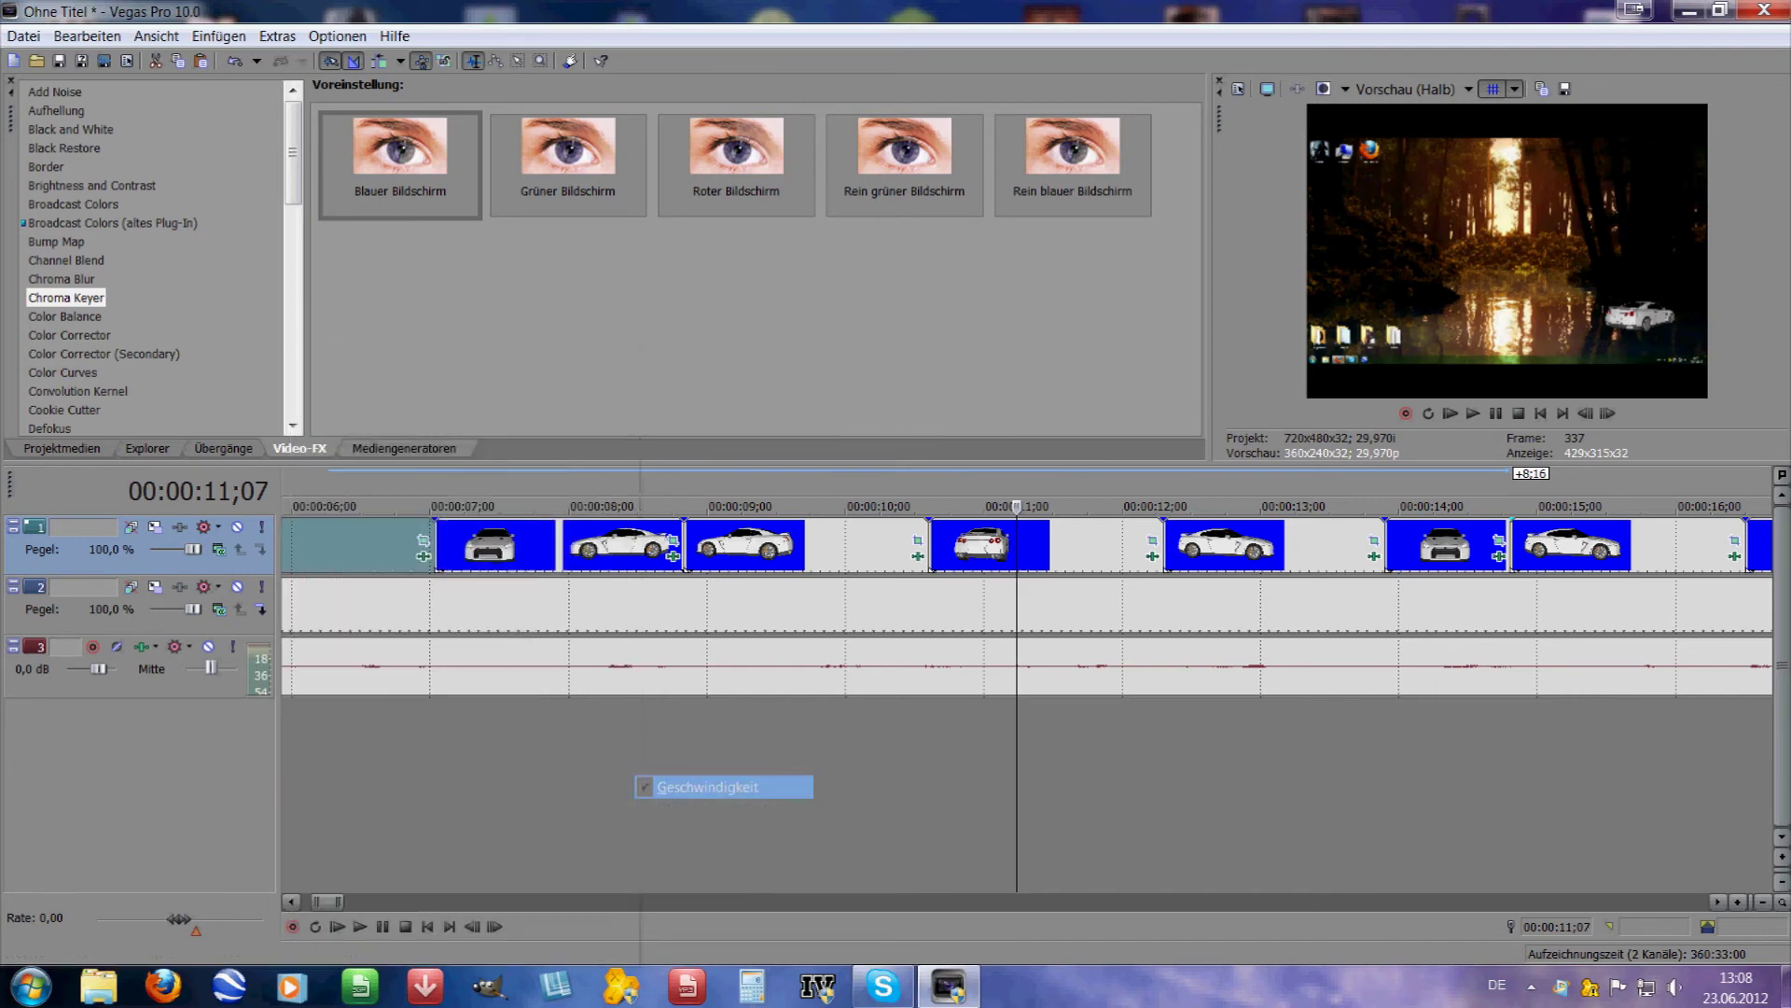
Play back the car sections without the speed envelope and check the last section at about 23;26.
{"action": "left_click", "coordinate": [353, 546]}
{"action": "left_click", "coordinate": [1473, 414]}
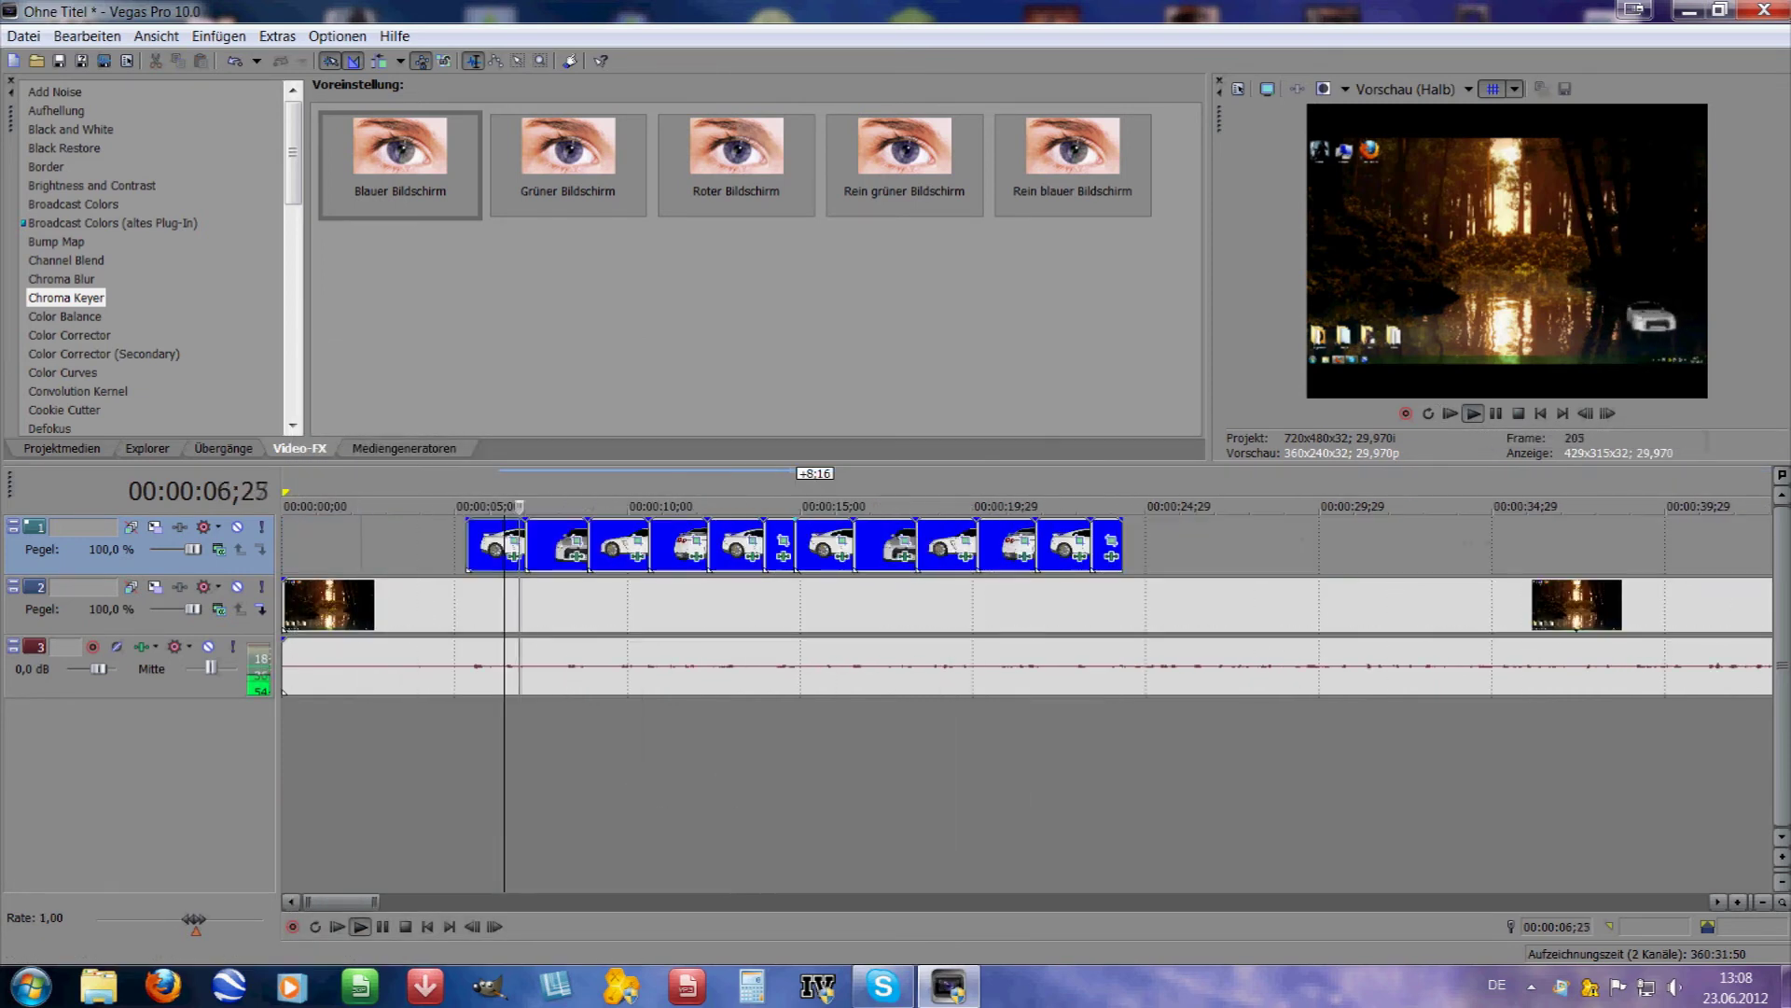
{"action": "scroll", "coordinate": [1026, 604], "scroll_direction": "down", "scroll_amount": 2}
{"action": "left_click", "coordinate": [1495, 413]}
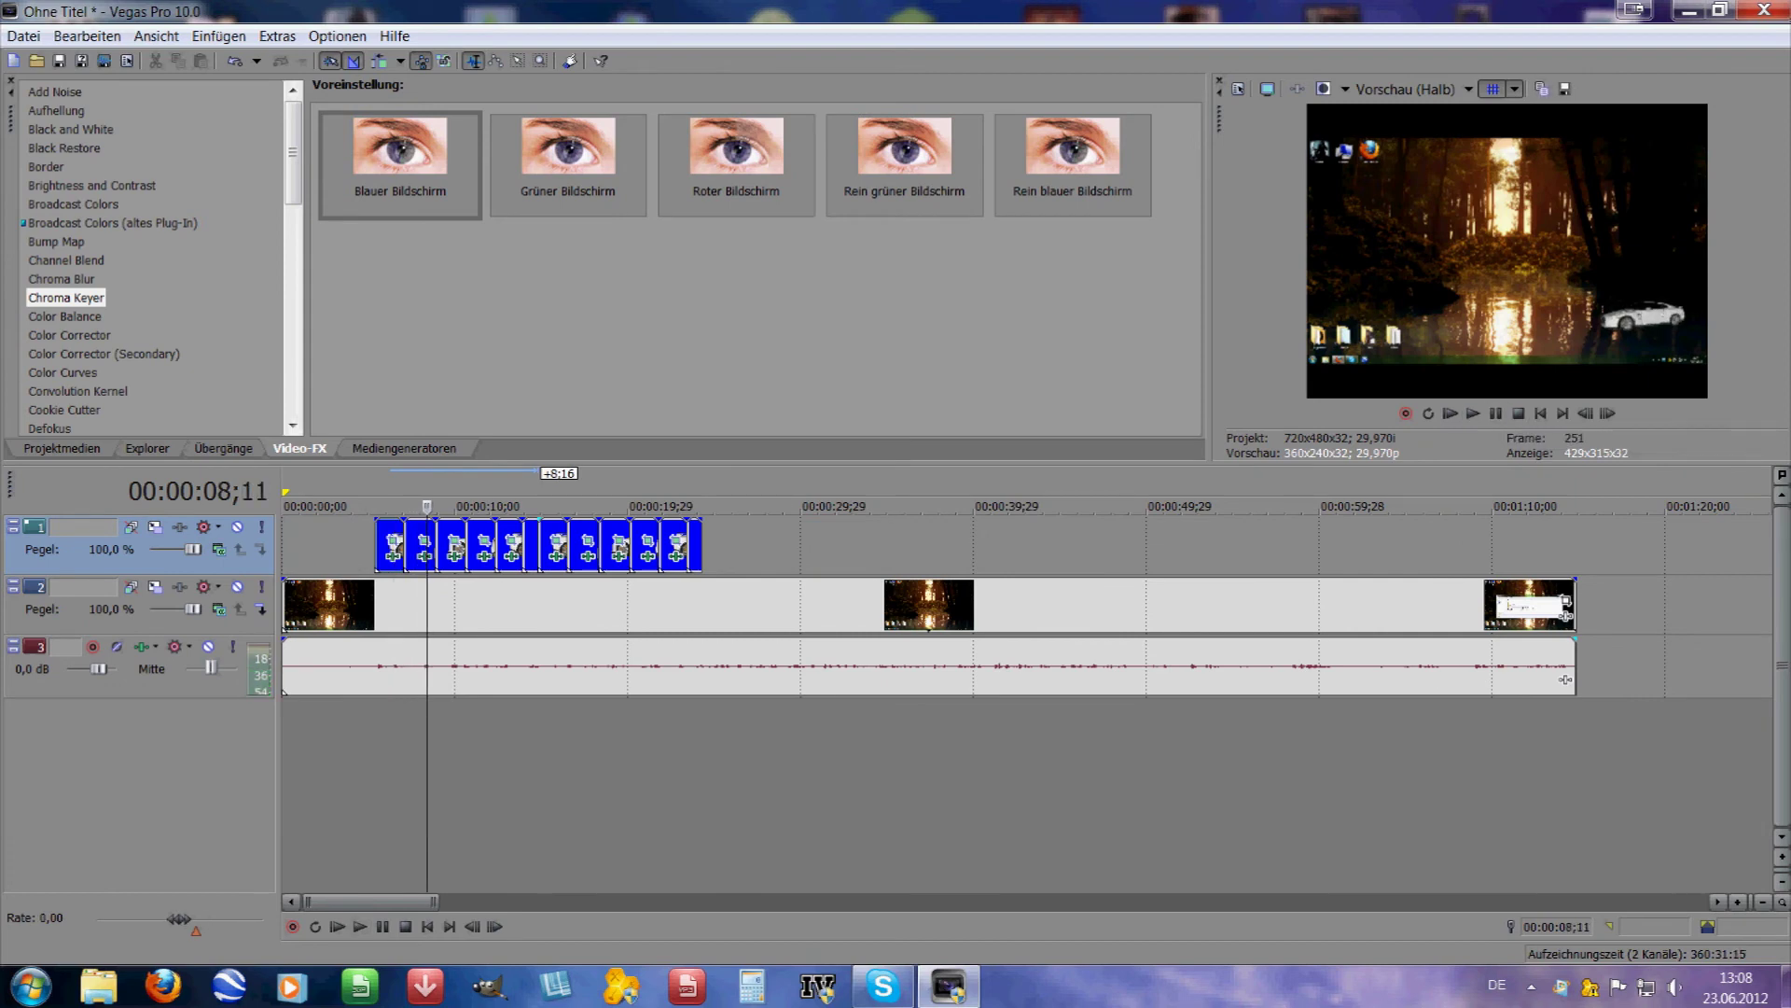
{"action": "left_click_drag", "start_coordinate": [427, 506], "coordinate": [695, 506]}
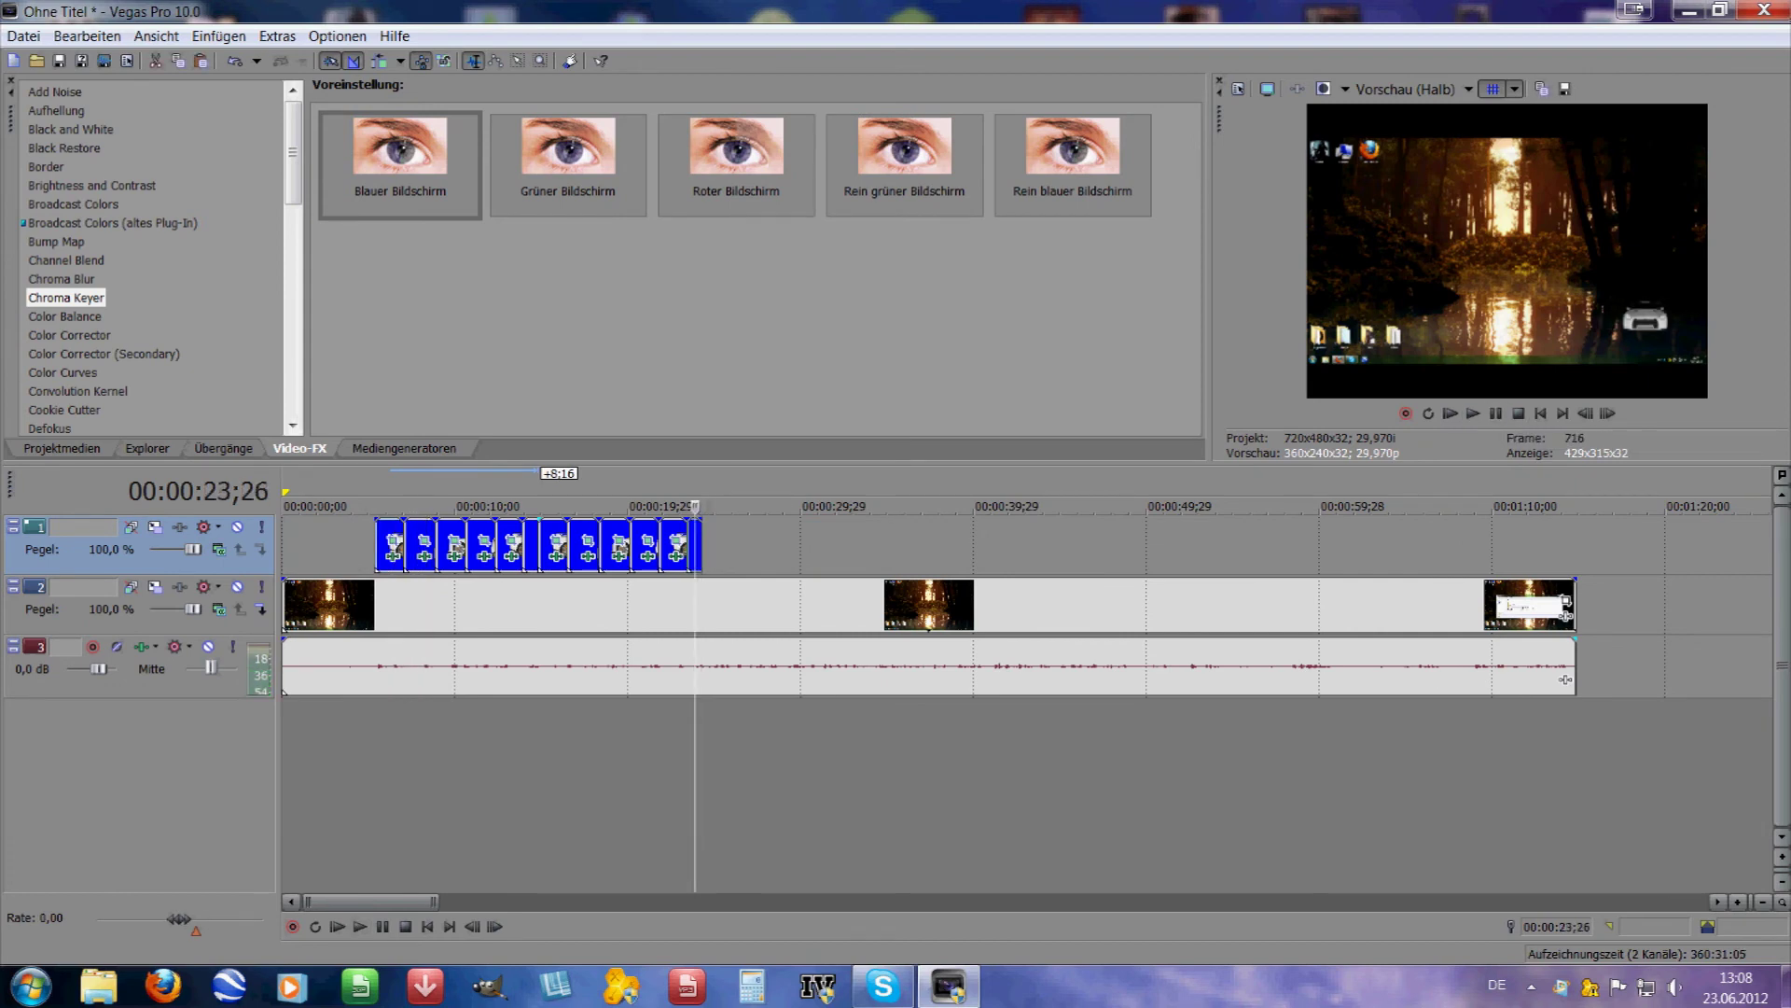
Move all car sections to the start of the timeline and trim the background video and audio to their end.
{"action": "mouse_move", "coordinate": [388, 534]}
{"action": "left_mouse_down"}
{"action": "mouse_move", "coordinate": [317, 534]}
{"action": "mouse_move", "coordinate": [364, 544]}
{"action": "left_mouse_up"}
{"action": "left_click", "coordinate": [655, 546]}
{"action": "left_click_drag", "start_coordinate": [1565, 680], "coordinate": [599, 679]}
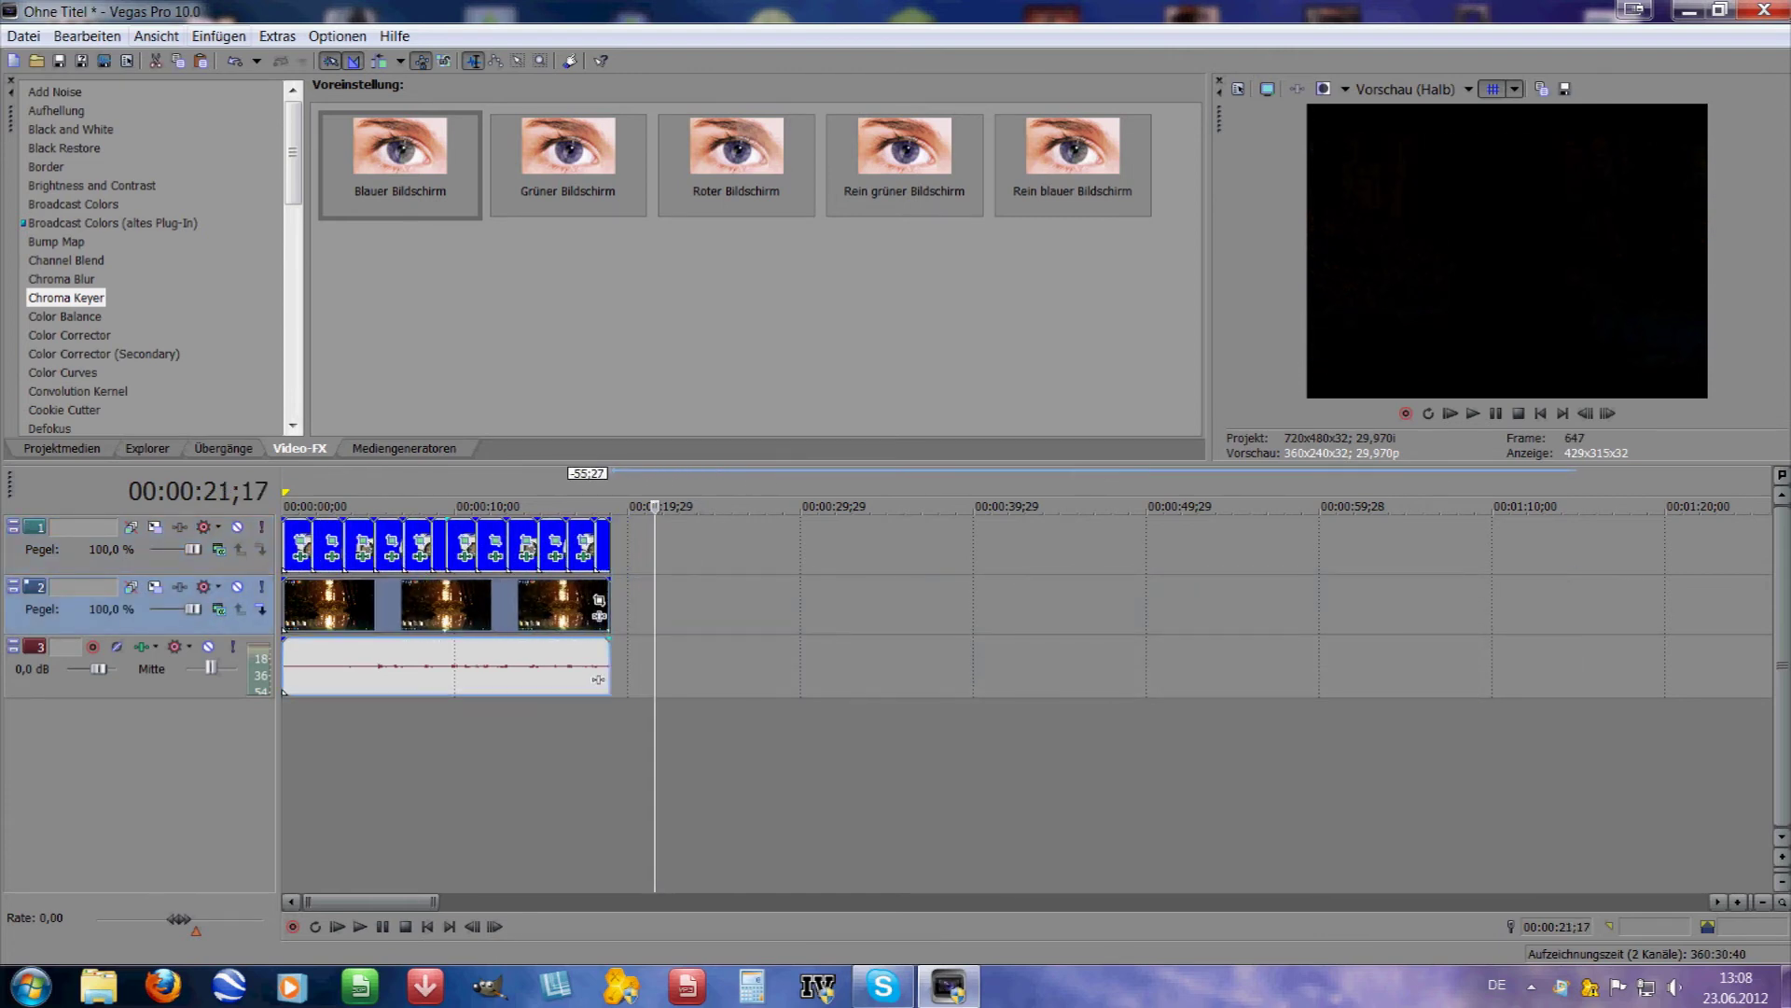
Select the whole composition as the loop region and render it to the desktop as kacke in Windows Media Video V11, HD-1080-30p at 8 Mbit/s.
{"action": "double_click", "coordinate": [599, 679]}
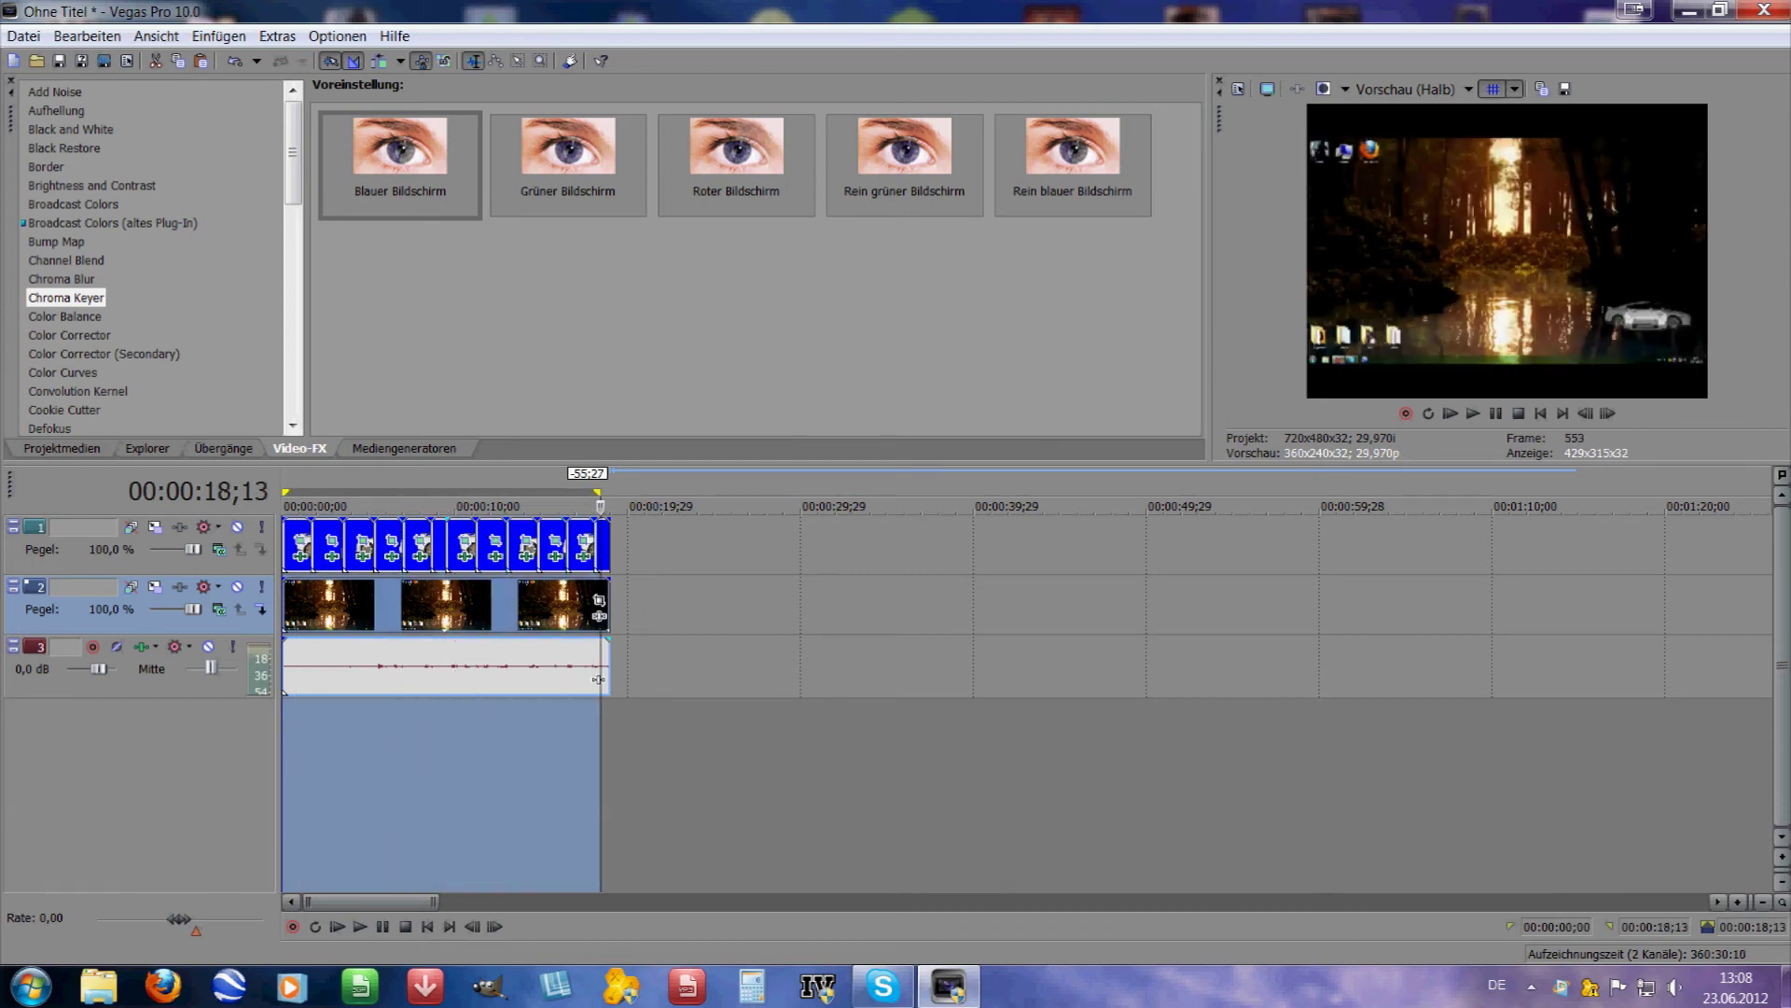
{"action": "left_click", "coordinate": [23, 36]}
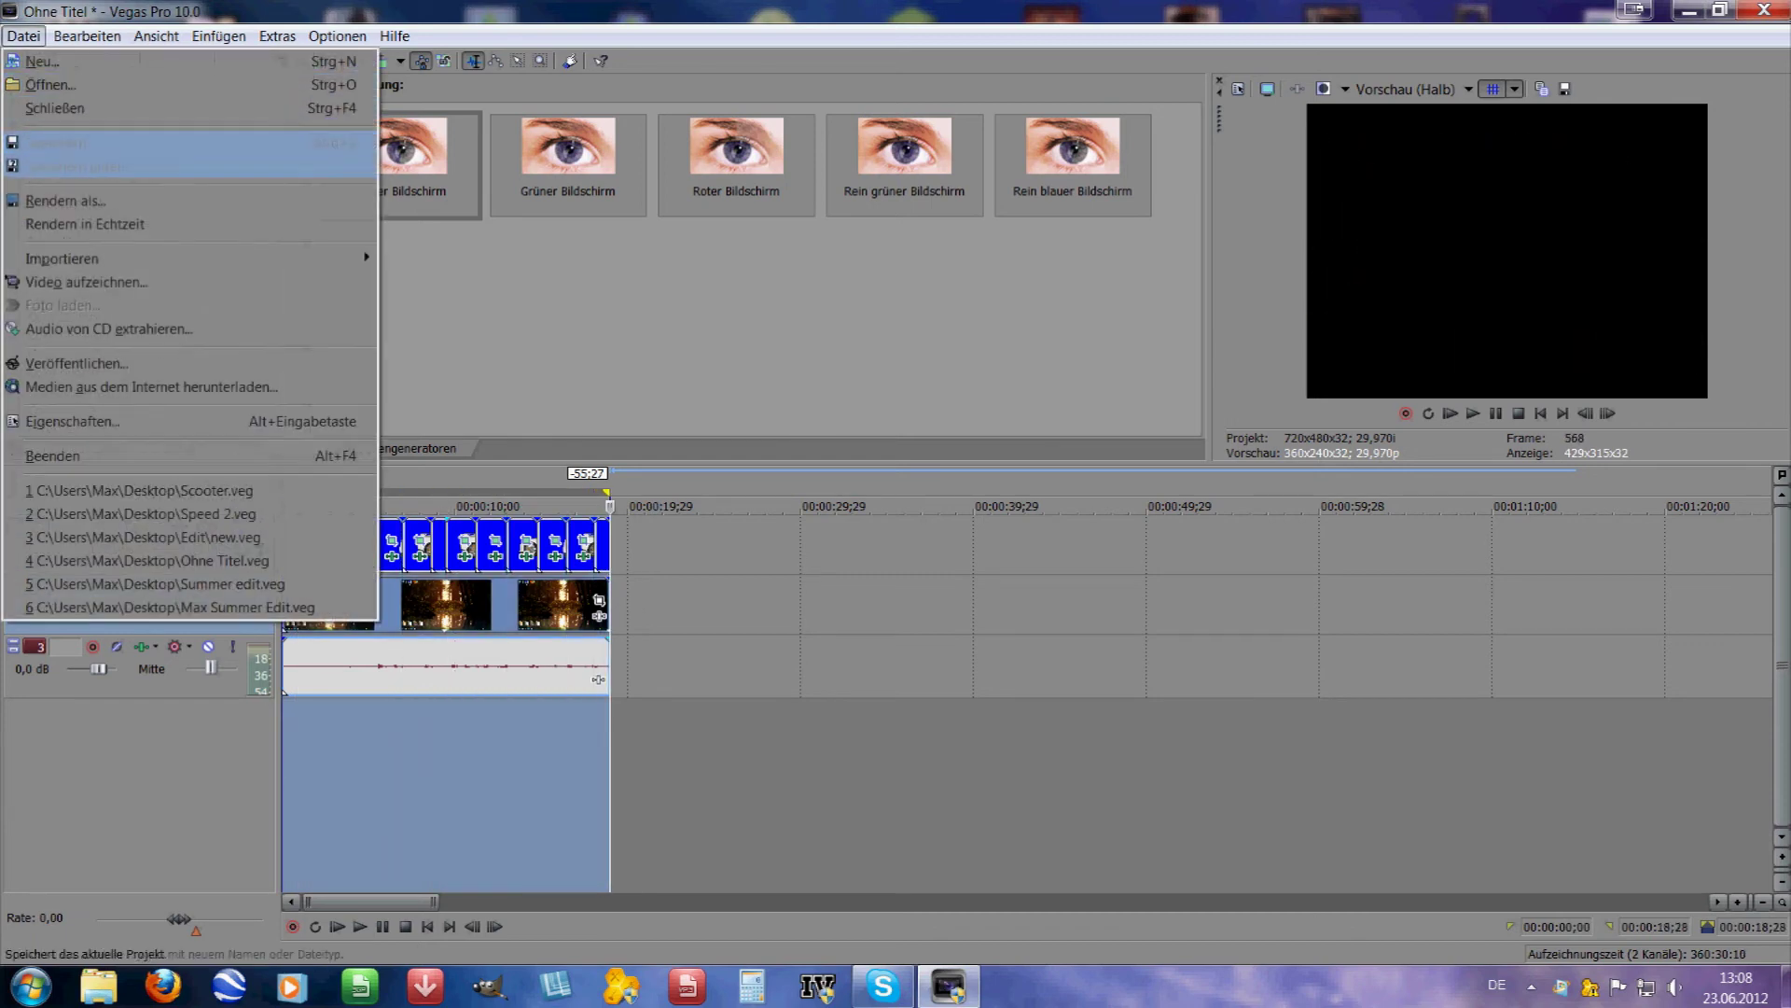
{"action": "left_click", "coordinate": [58, 199]}
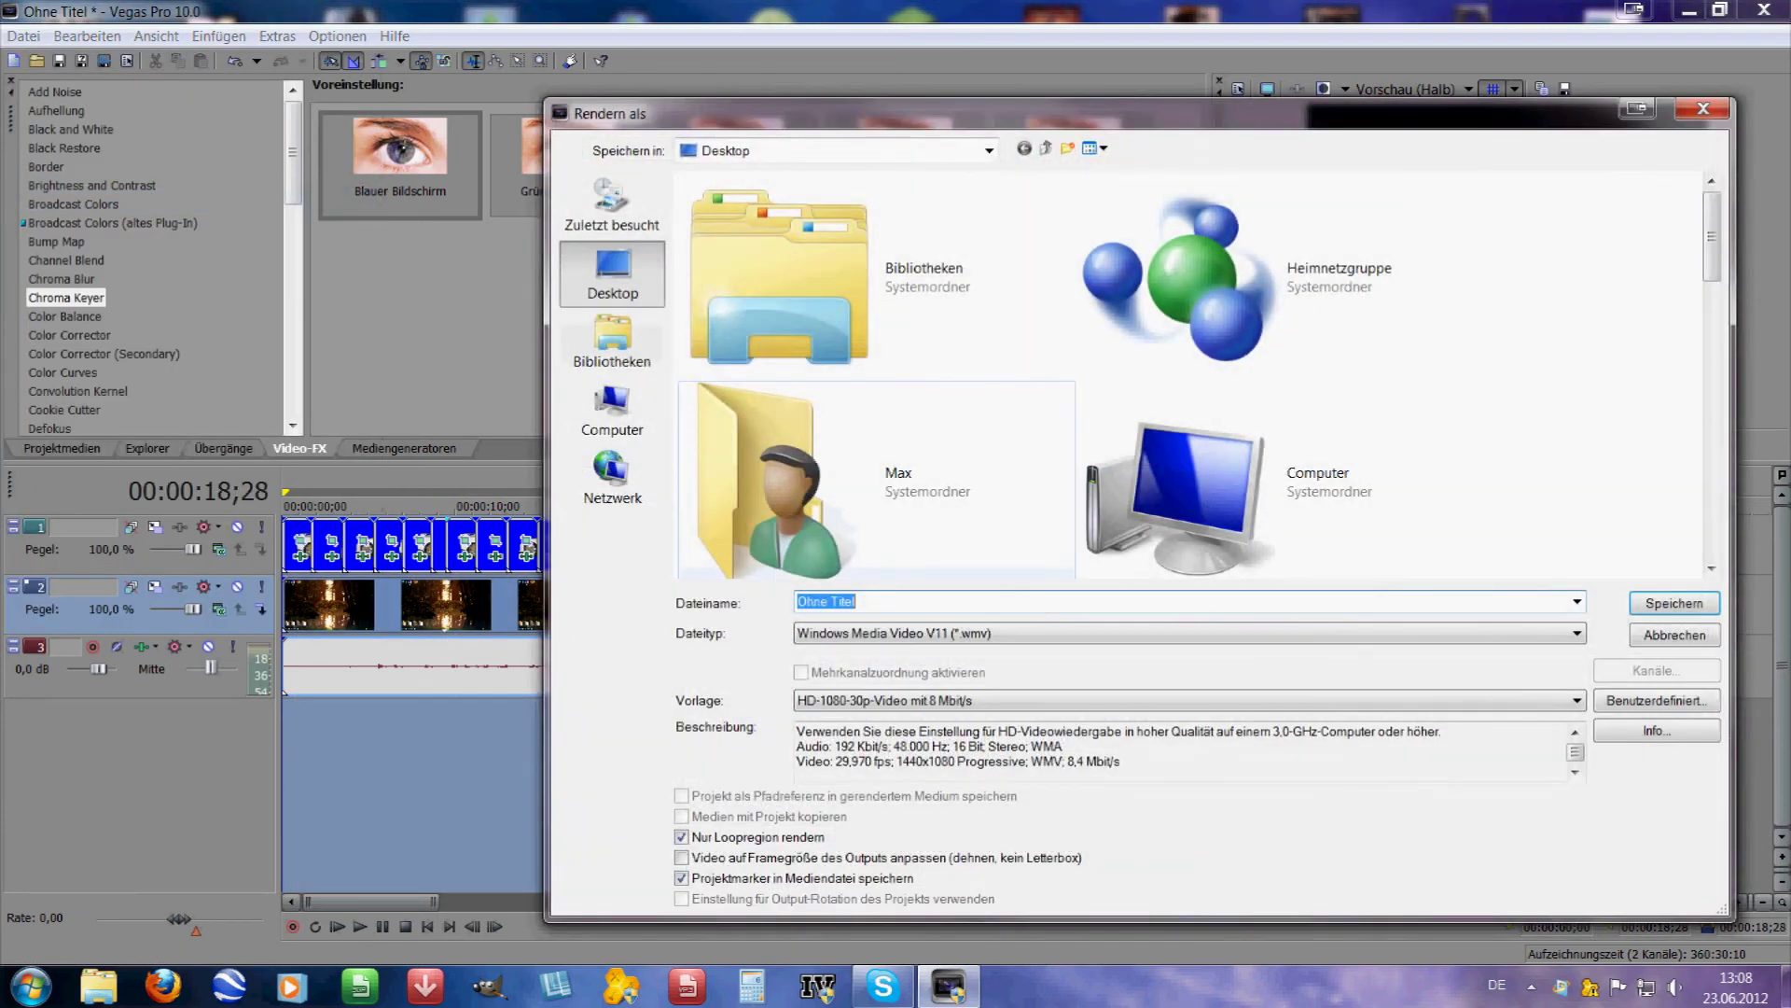
{"action": "type", "text": "kacke"}
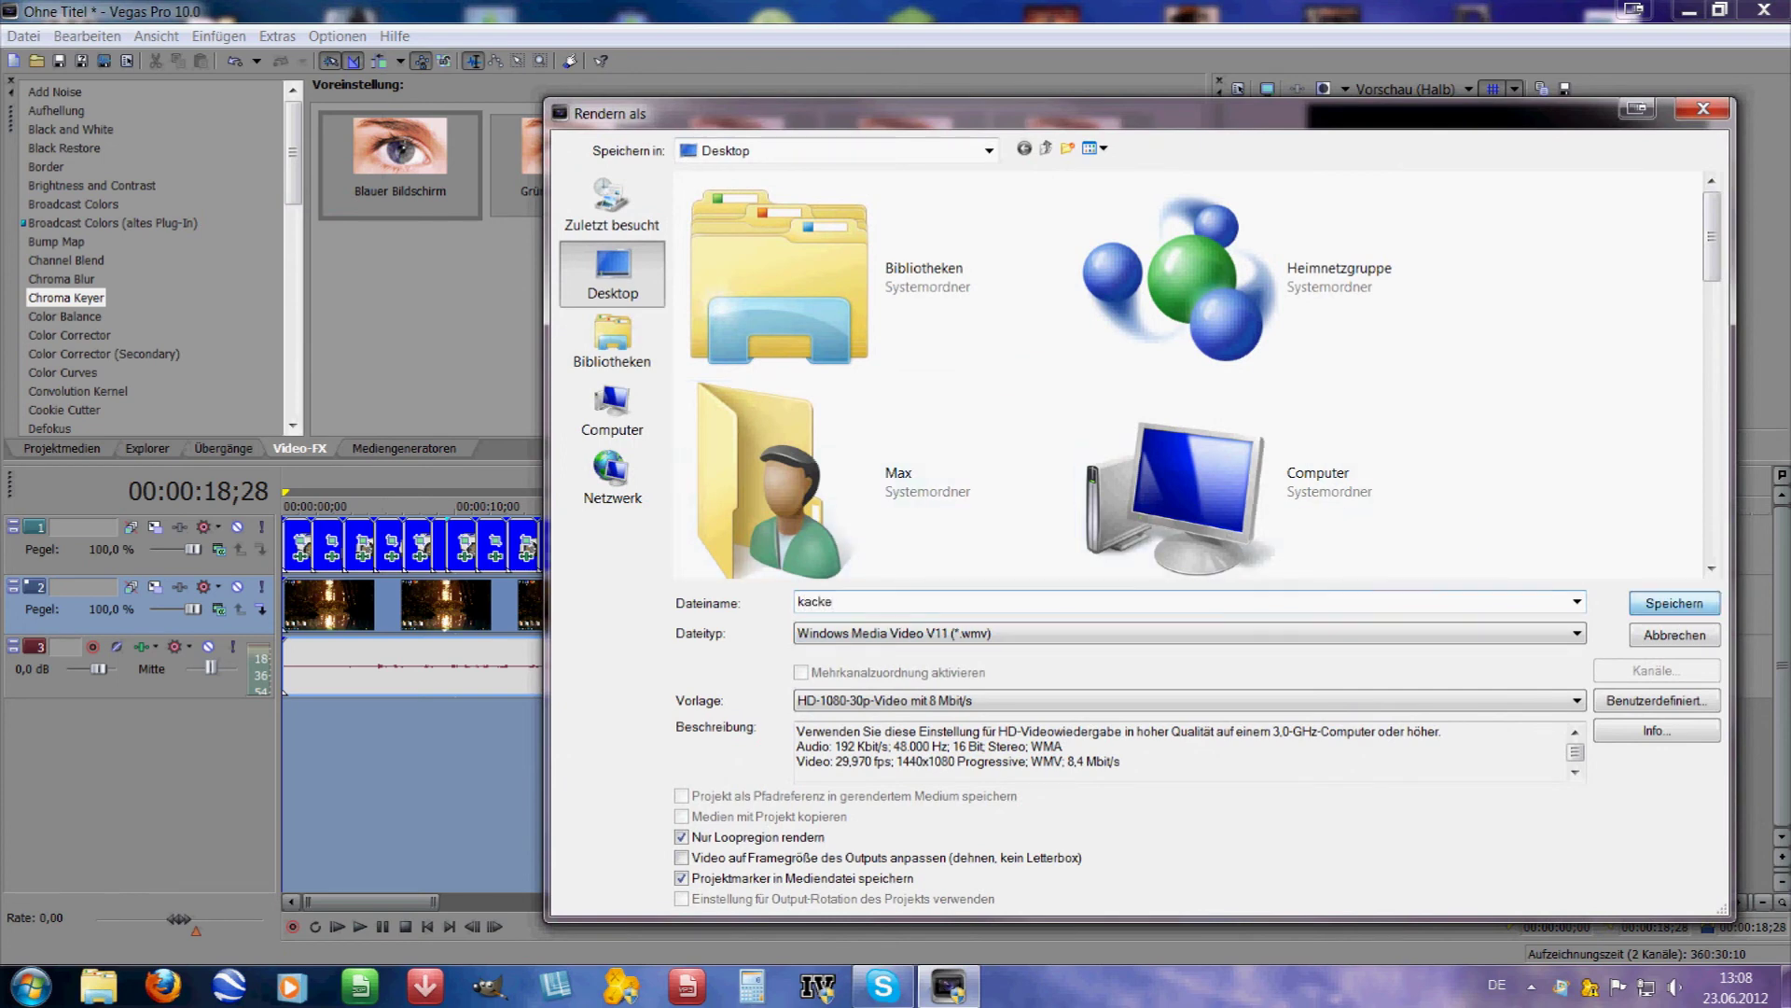
{"action": "key", "text": "Return"}
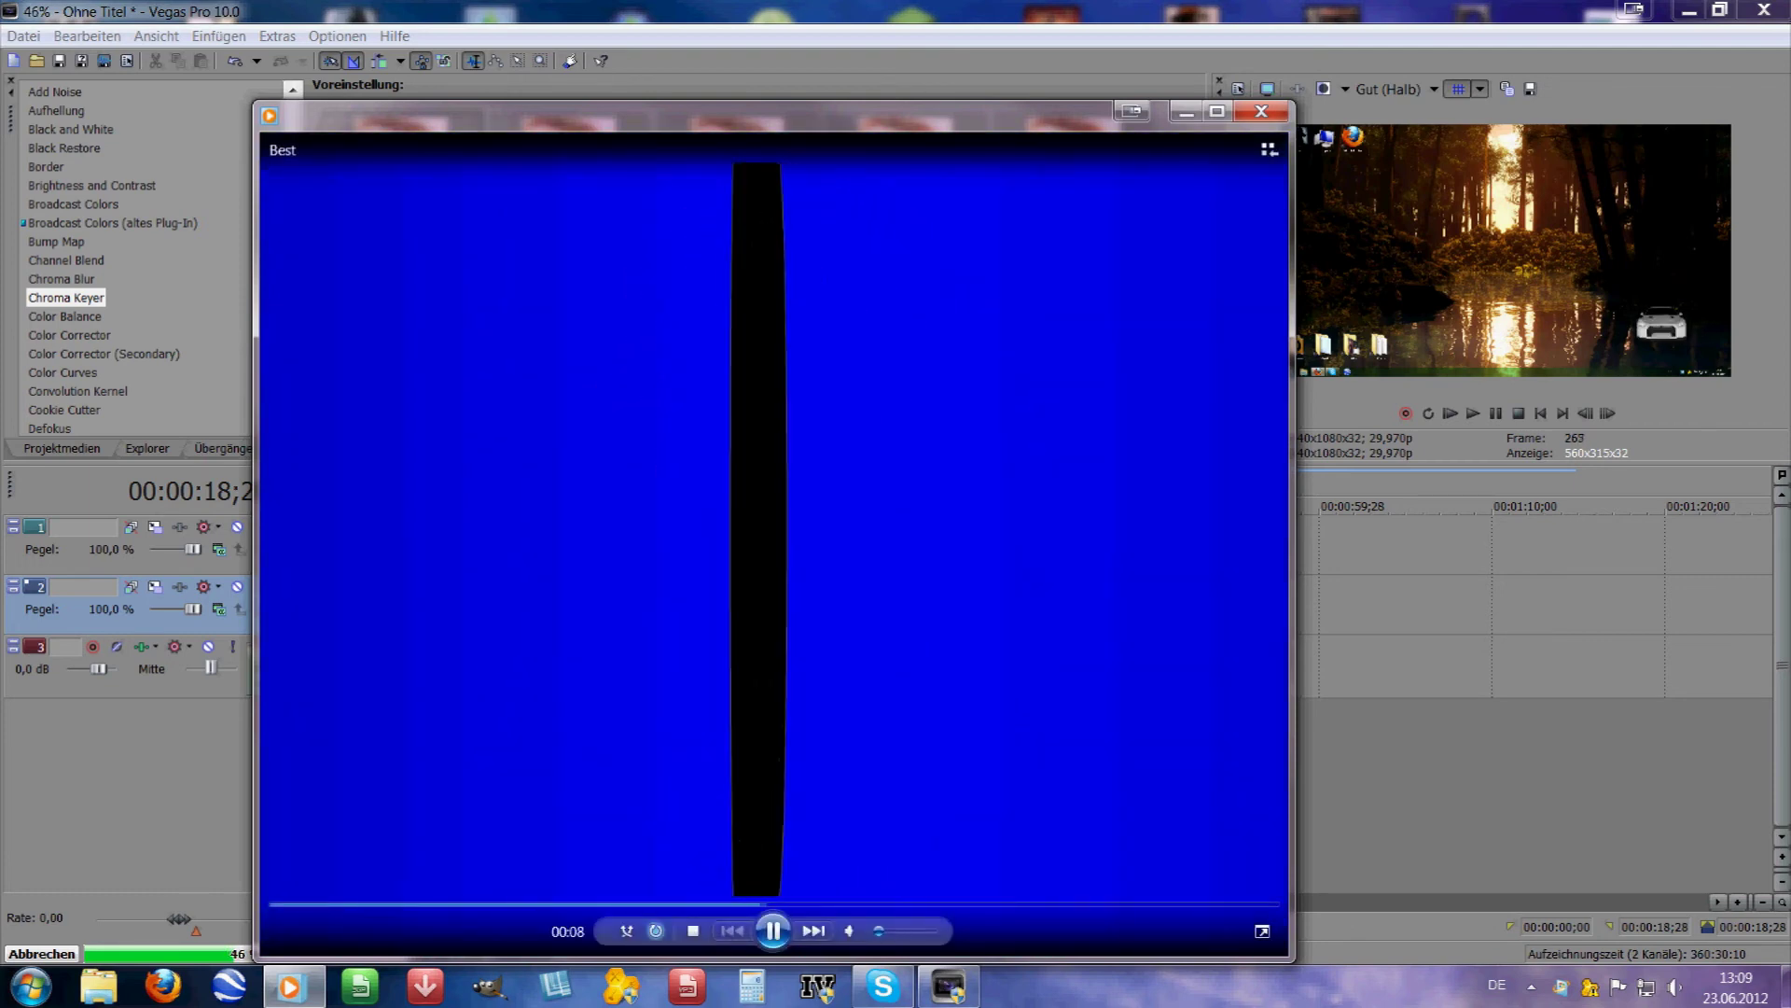
Close the Best video and play the TPLOGO video, pausing the rotating logo at about 00:17 and 00:18.
{"action": "left_click", "coordinate": [1252, 111]}
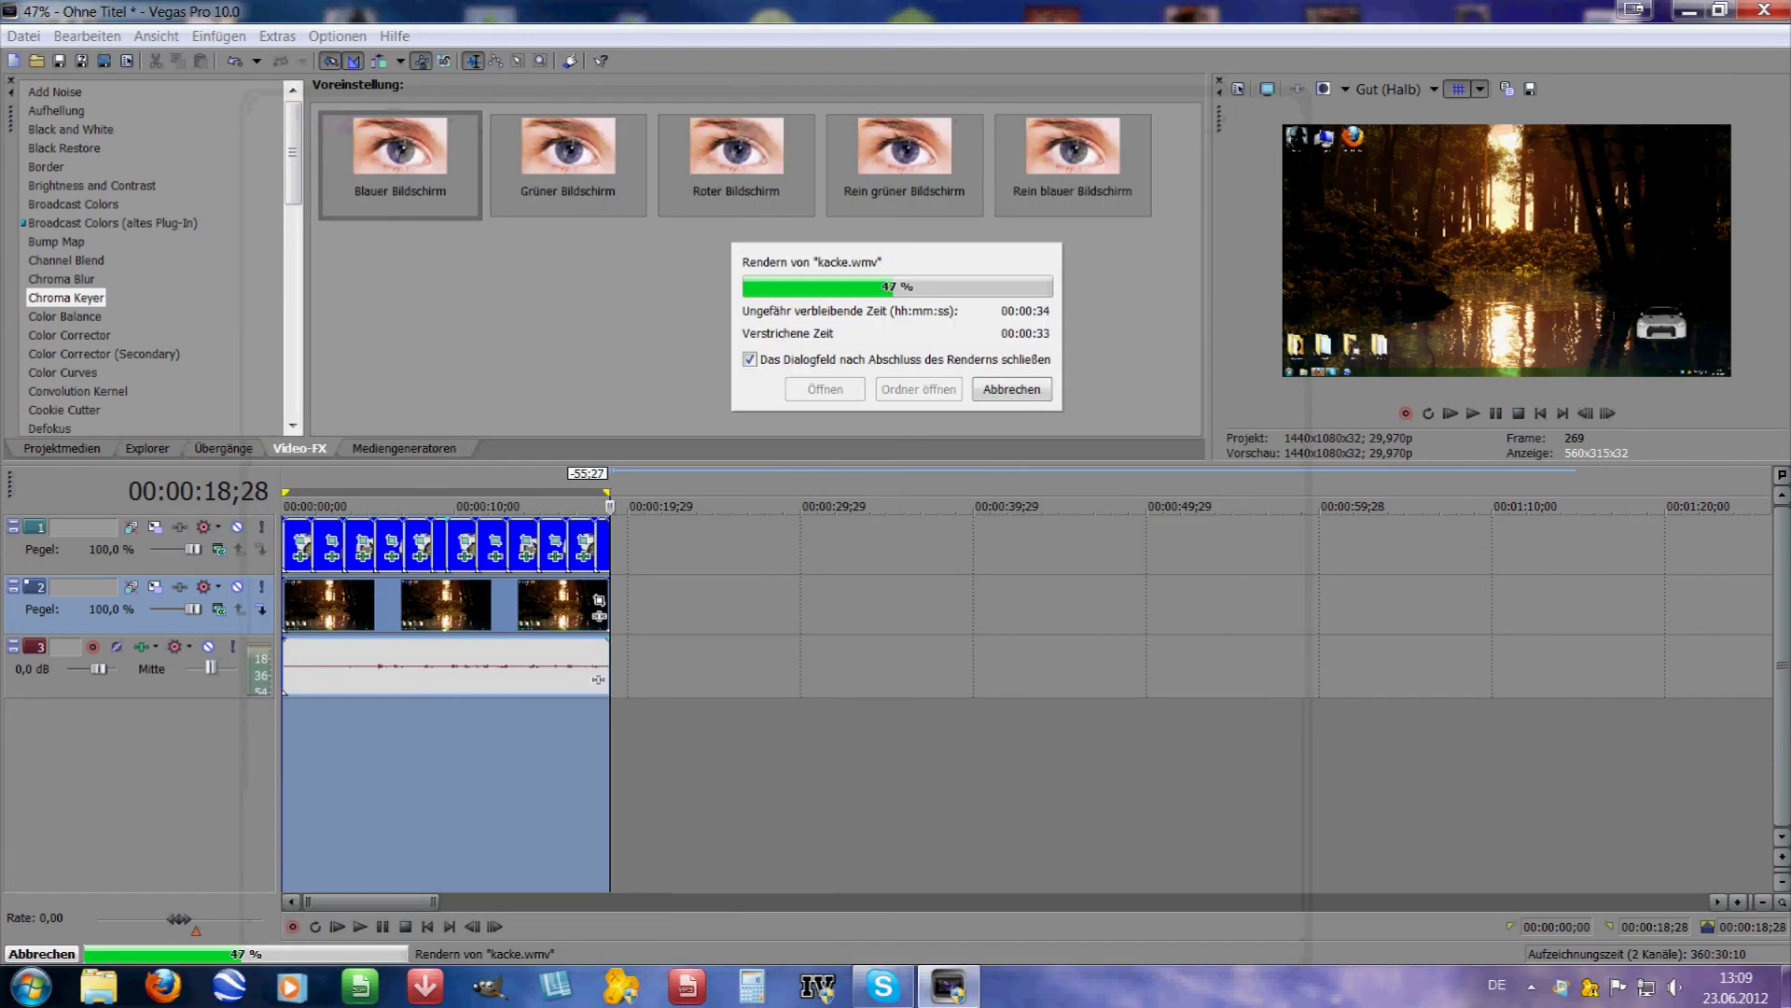
{"action": "key", "text": "alt+Tab"}
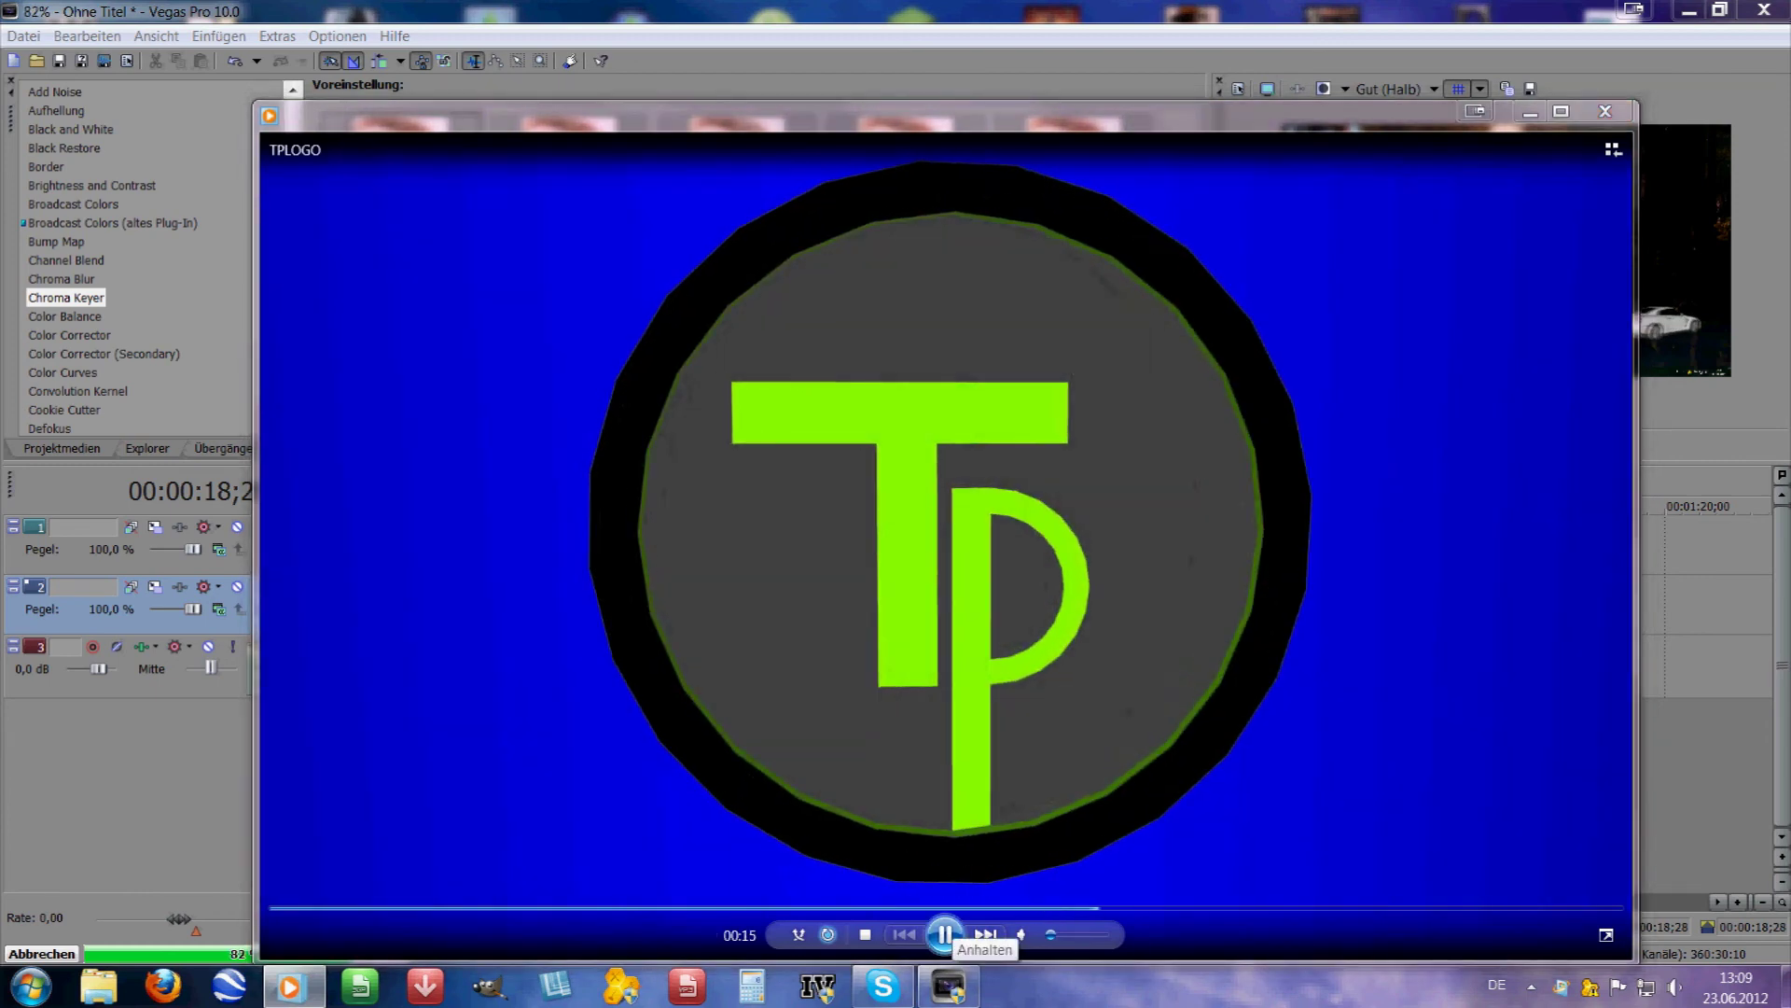
{"action": "left_click", "coordinate": [944, 934]}
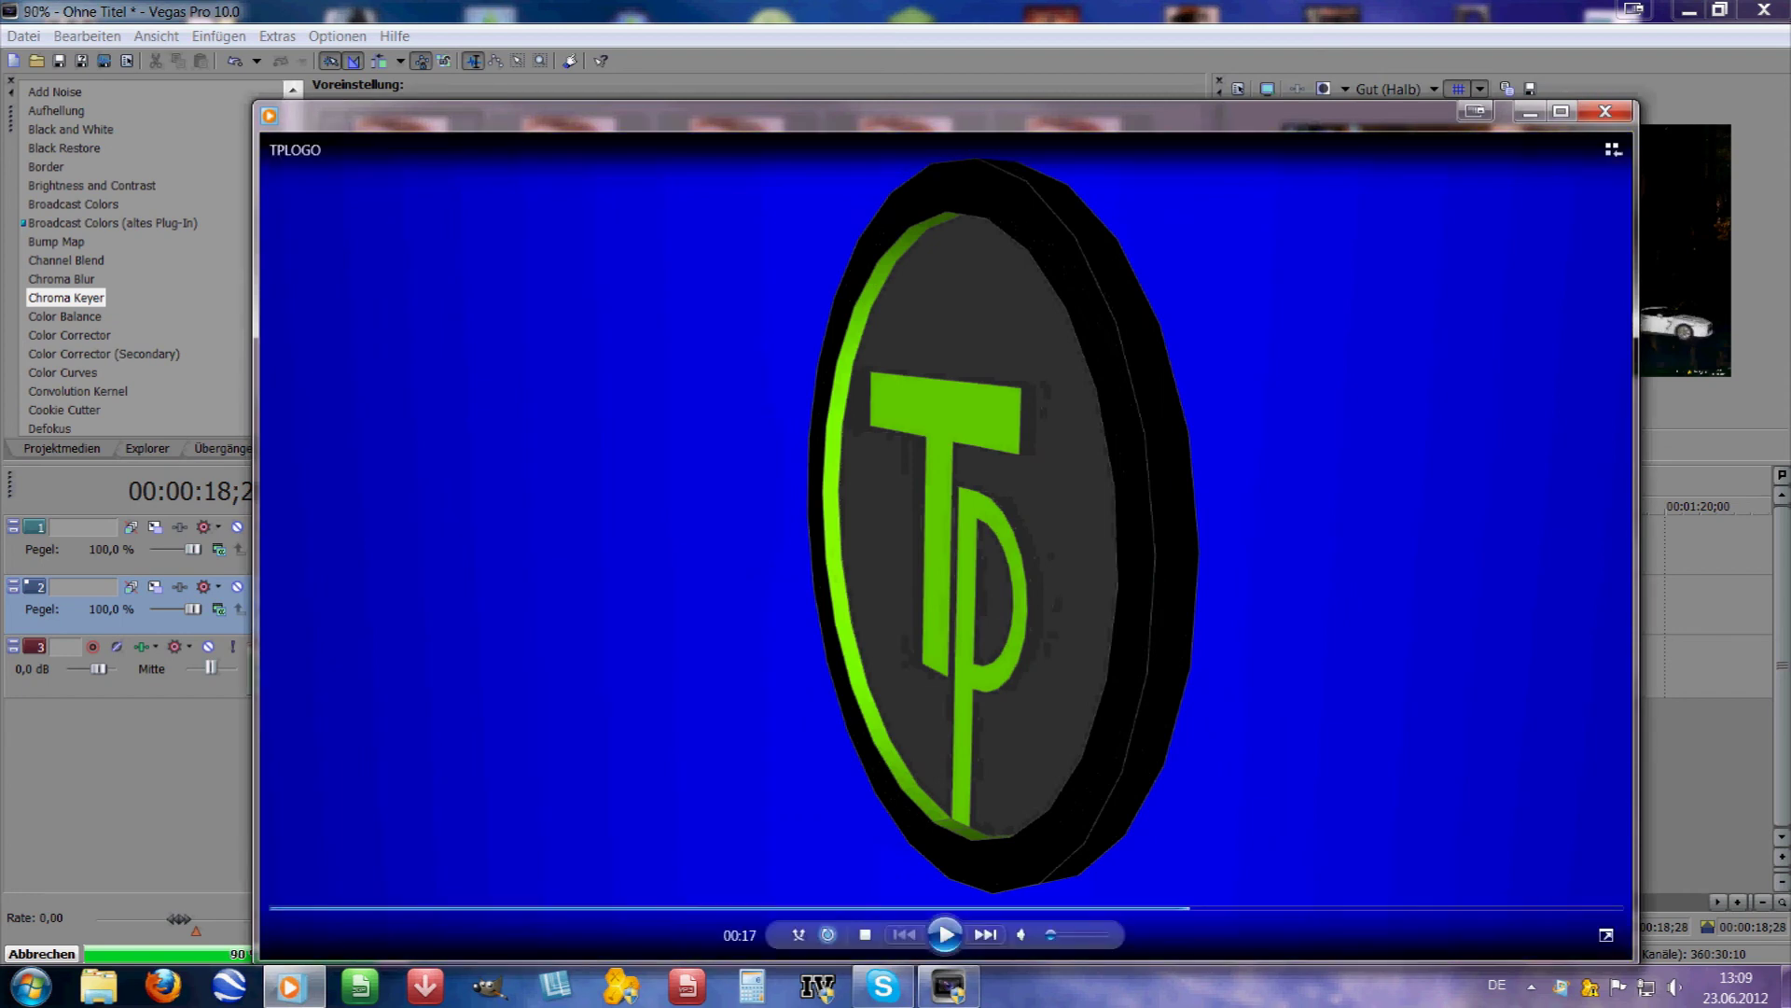
{"action": "key", "text": "space"}
{"action": "key", "text": "space"}
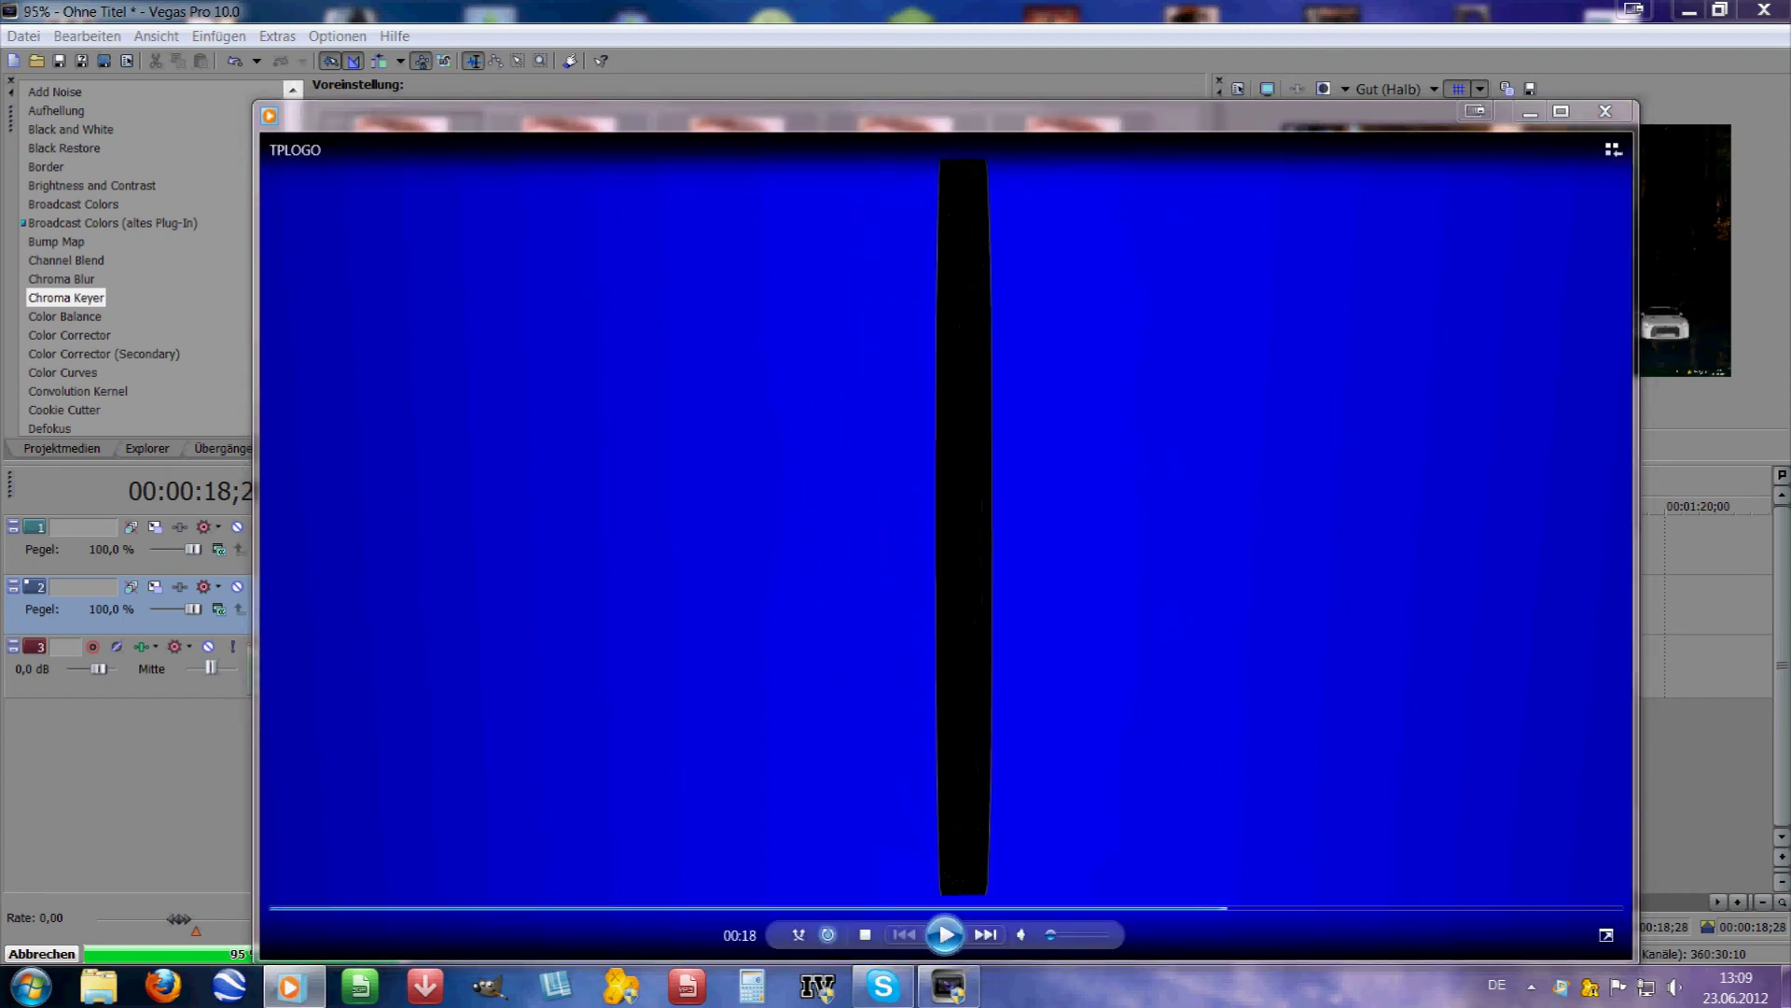
{"action": "left_click", "coordinate": [945, 934]}
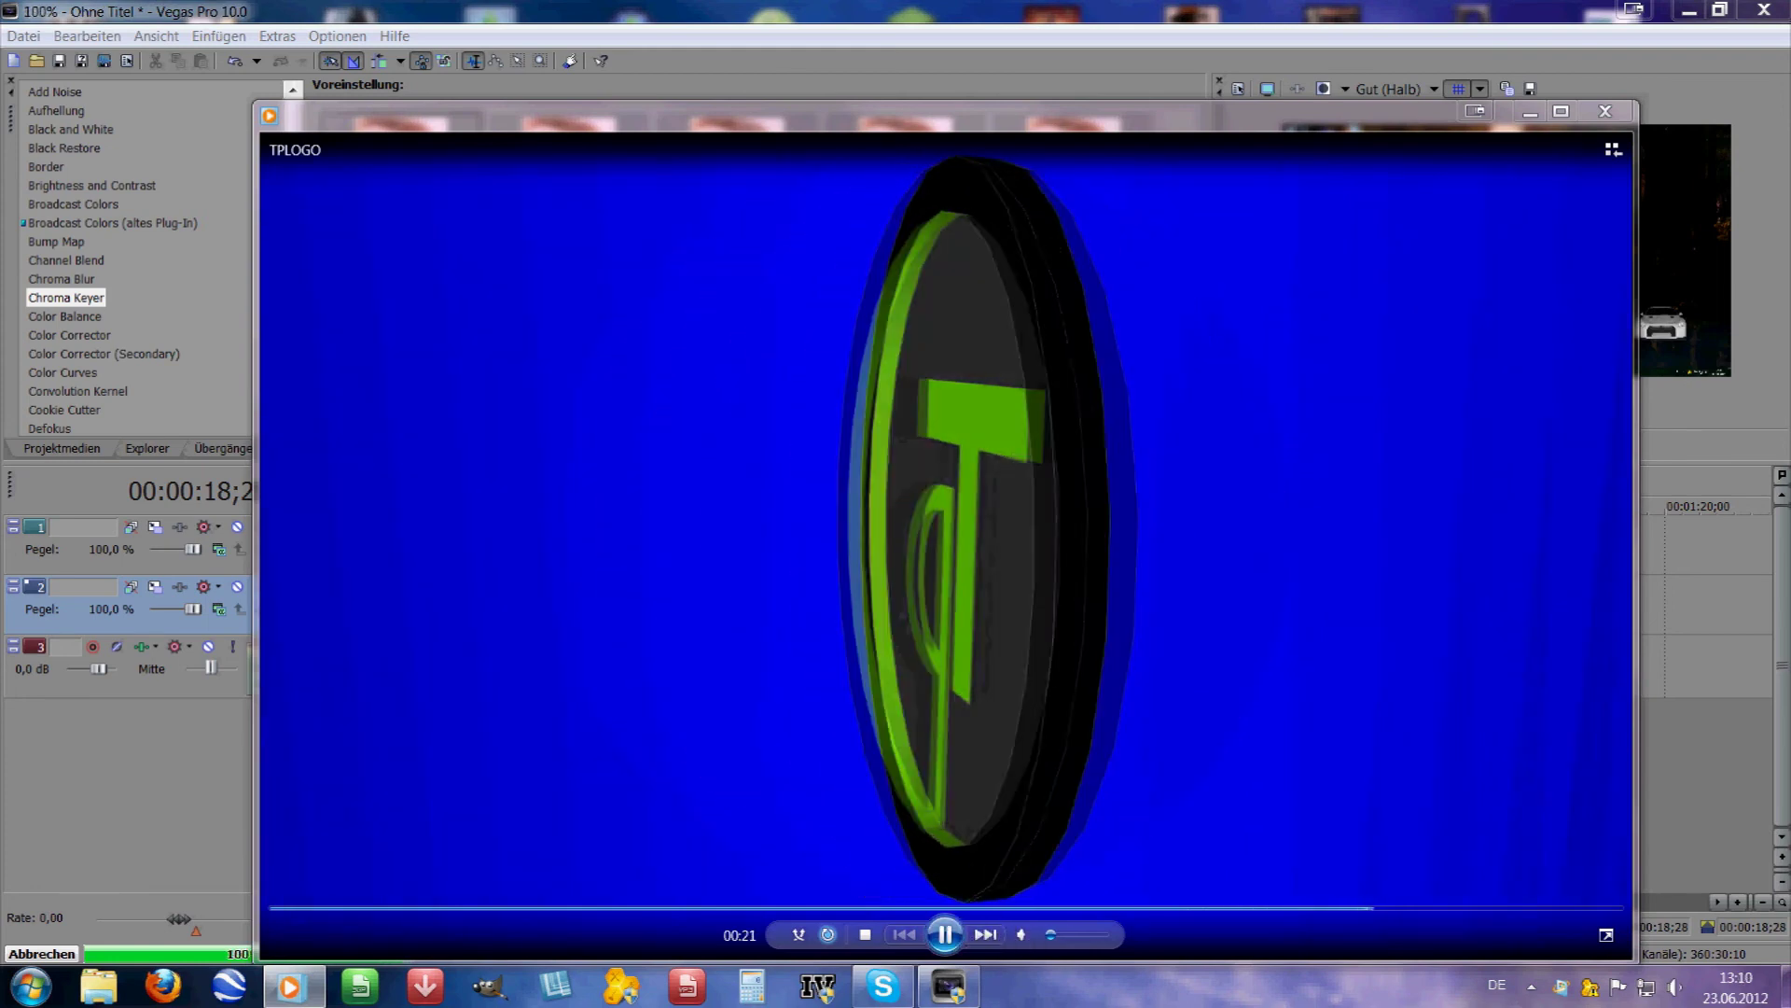
Replay the TPLOGO rotation from earlier points, pausing at about 00:11 and 00:08, and close the player.
{"action": "left_click", "coordinate": [793, 907]}
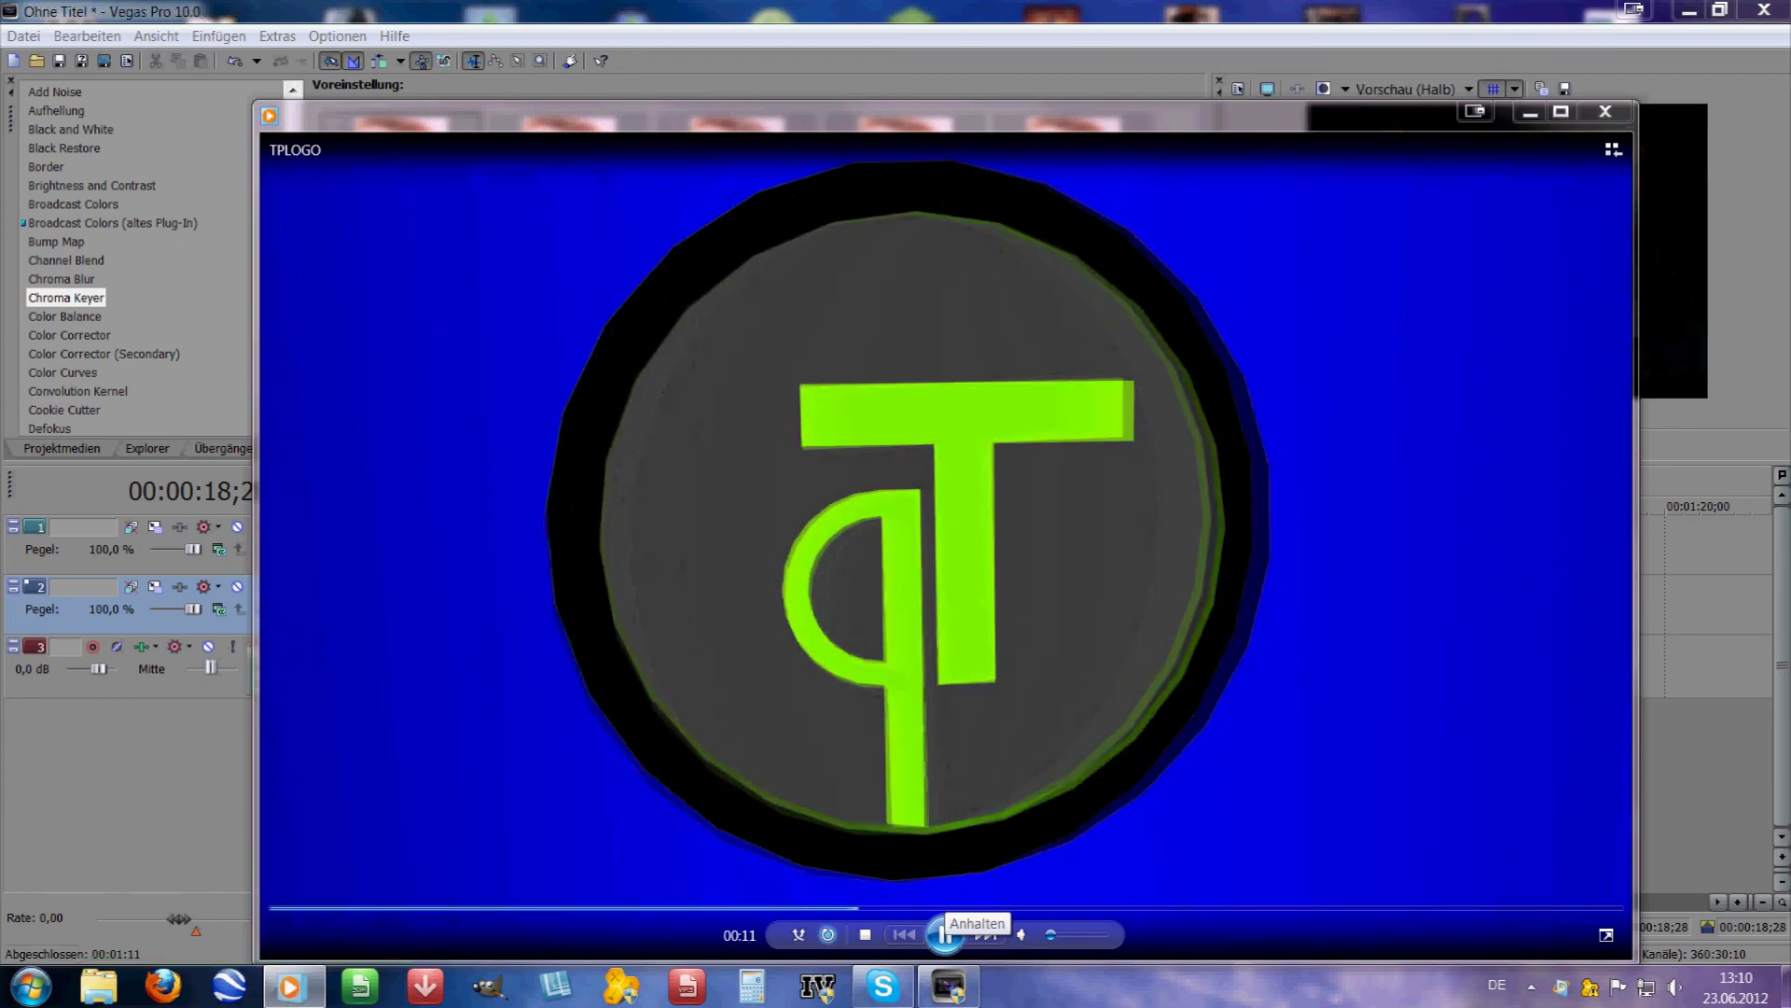
{"action": "left_click", "coordinate": [944, 934]}
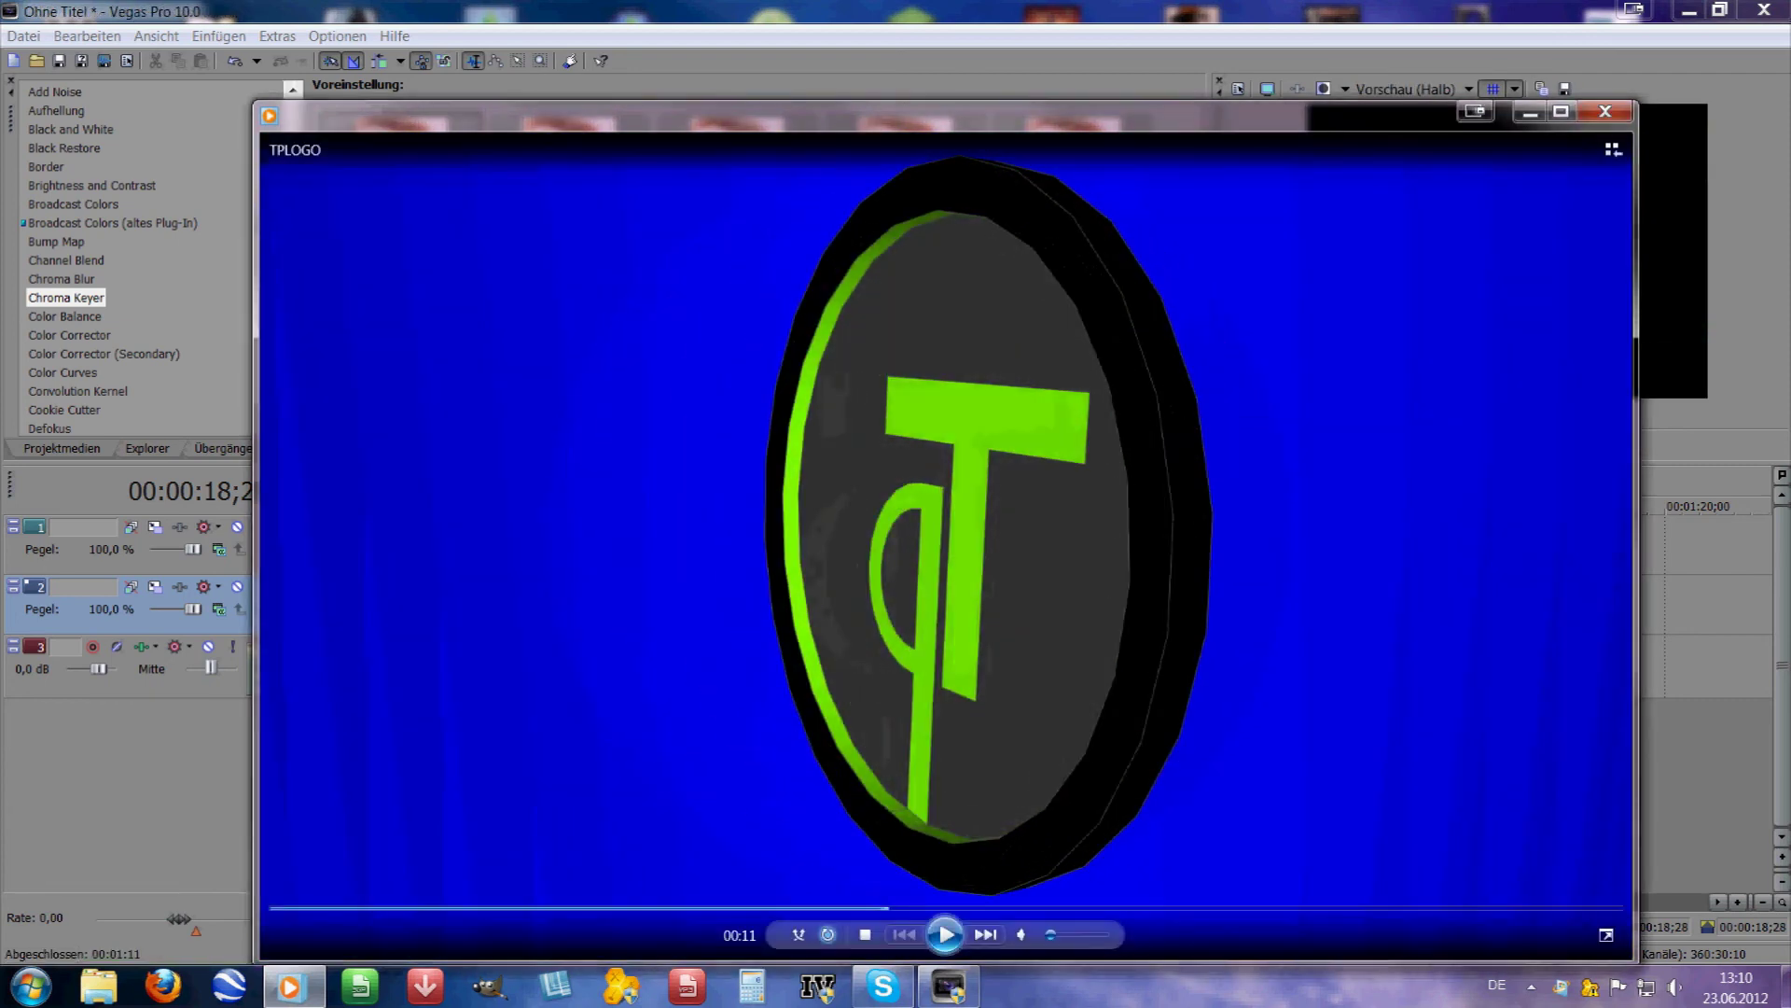
{"action": "left_click", "coordinate": [944, 934]}
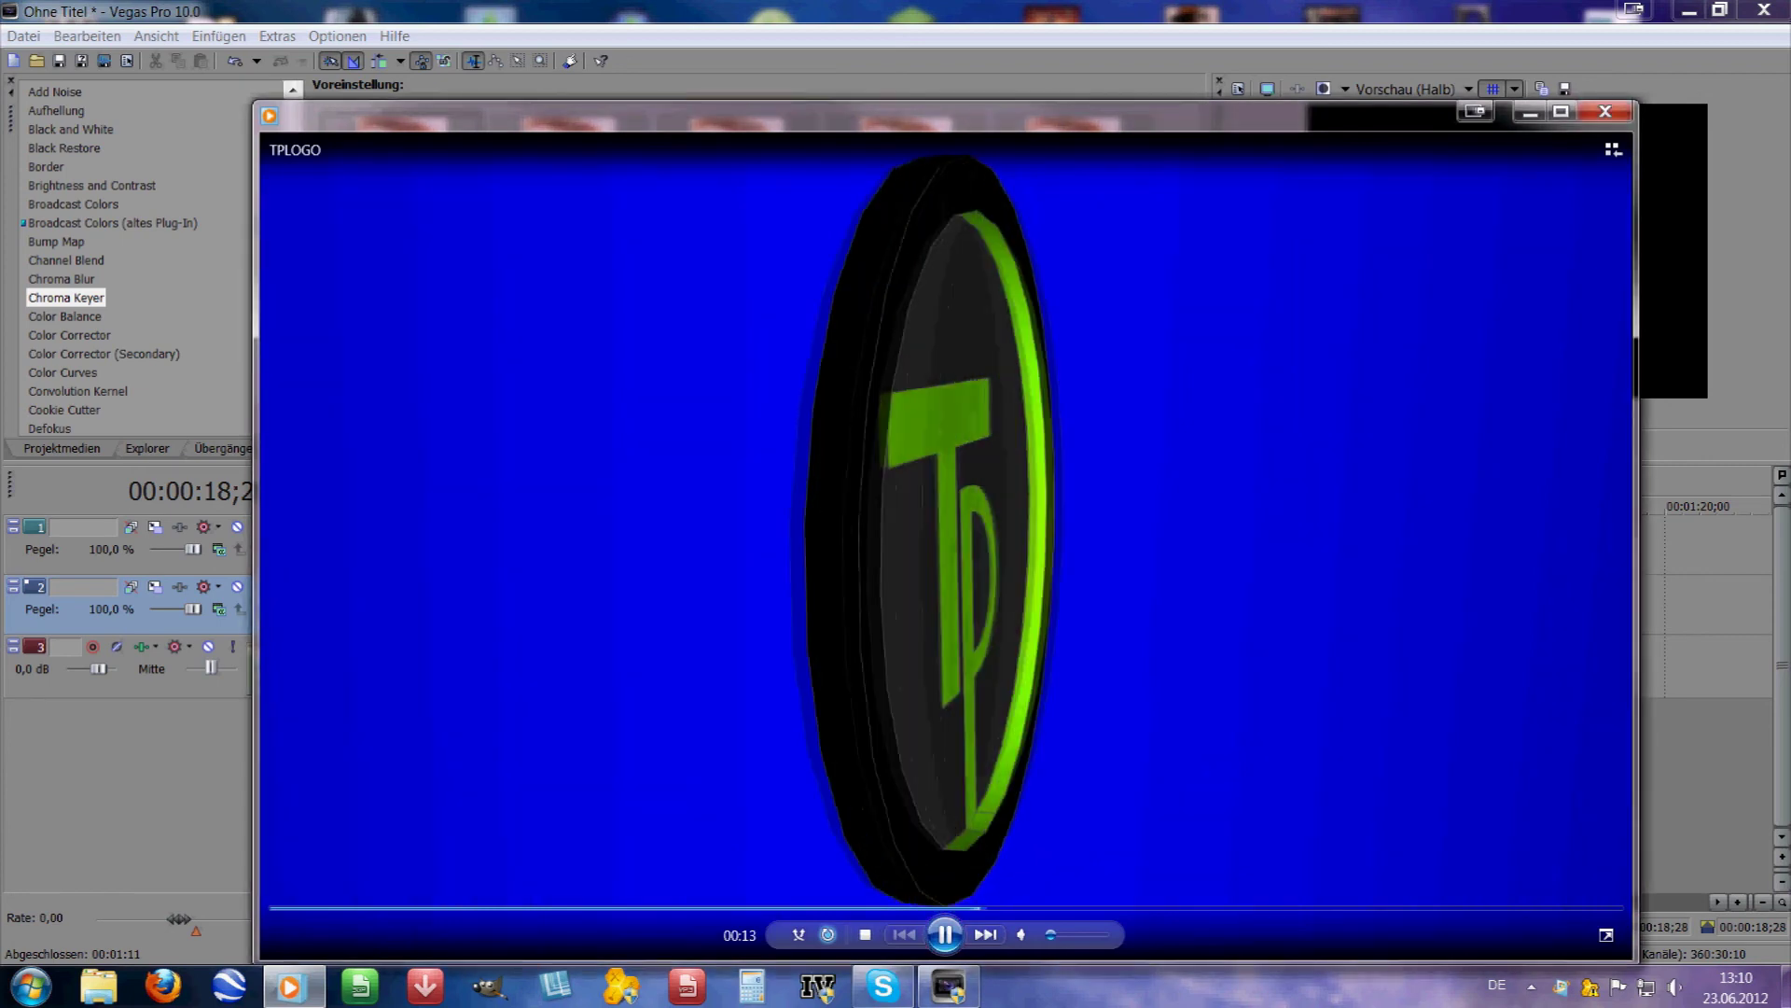
{"action": "left_click", "coordinate": [616, 907]}
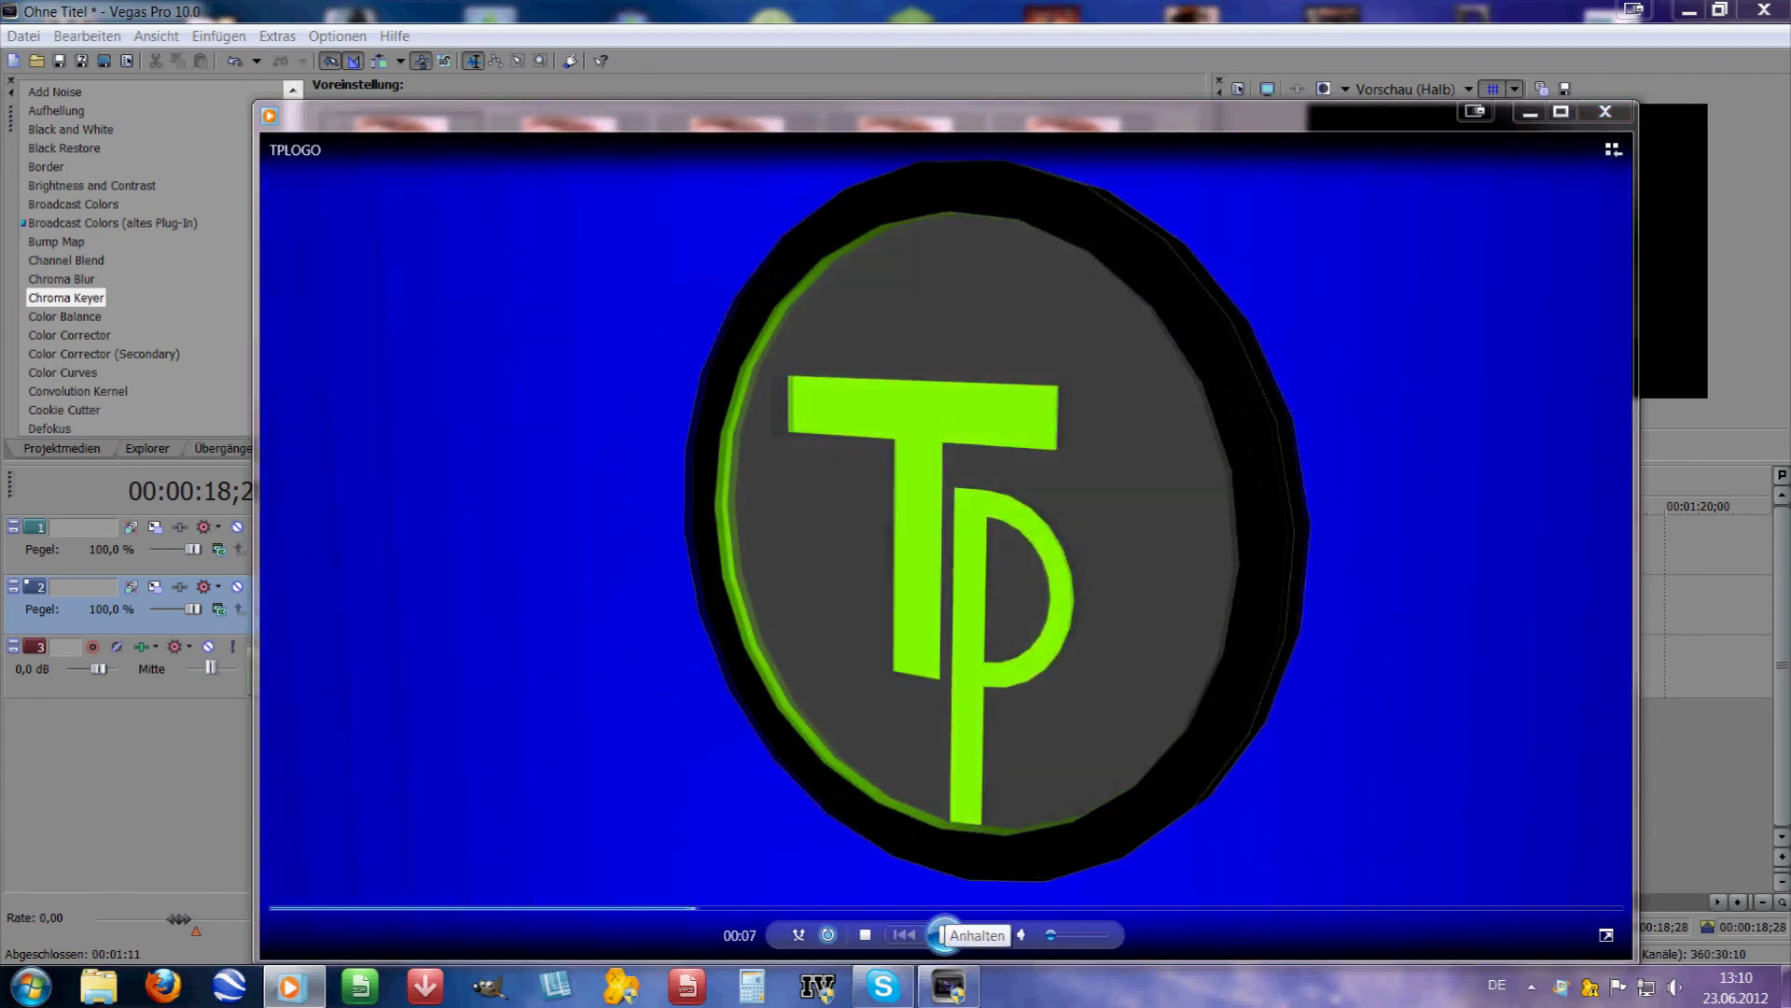
{"action": "left_click", "coordinate": [944, 934]}
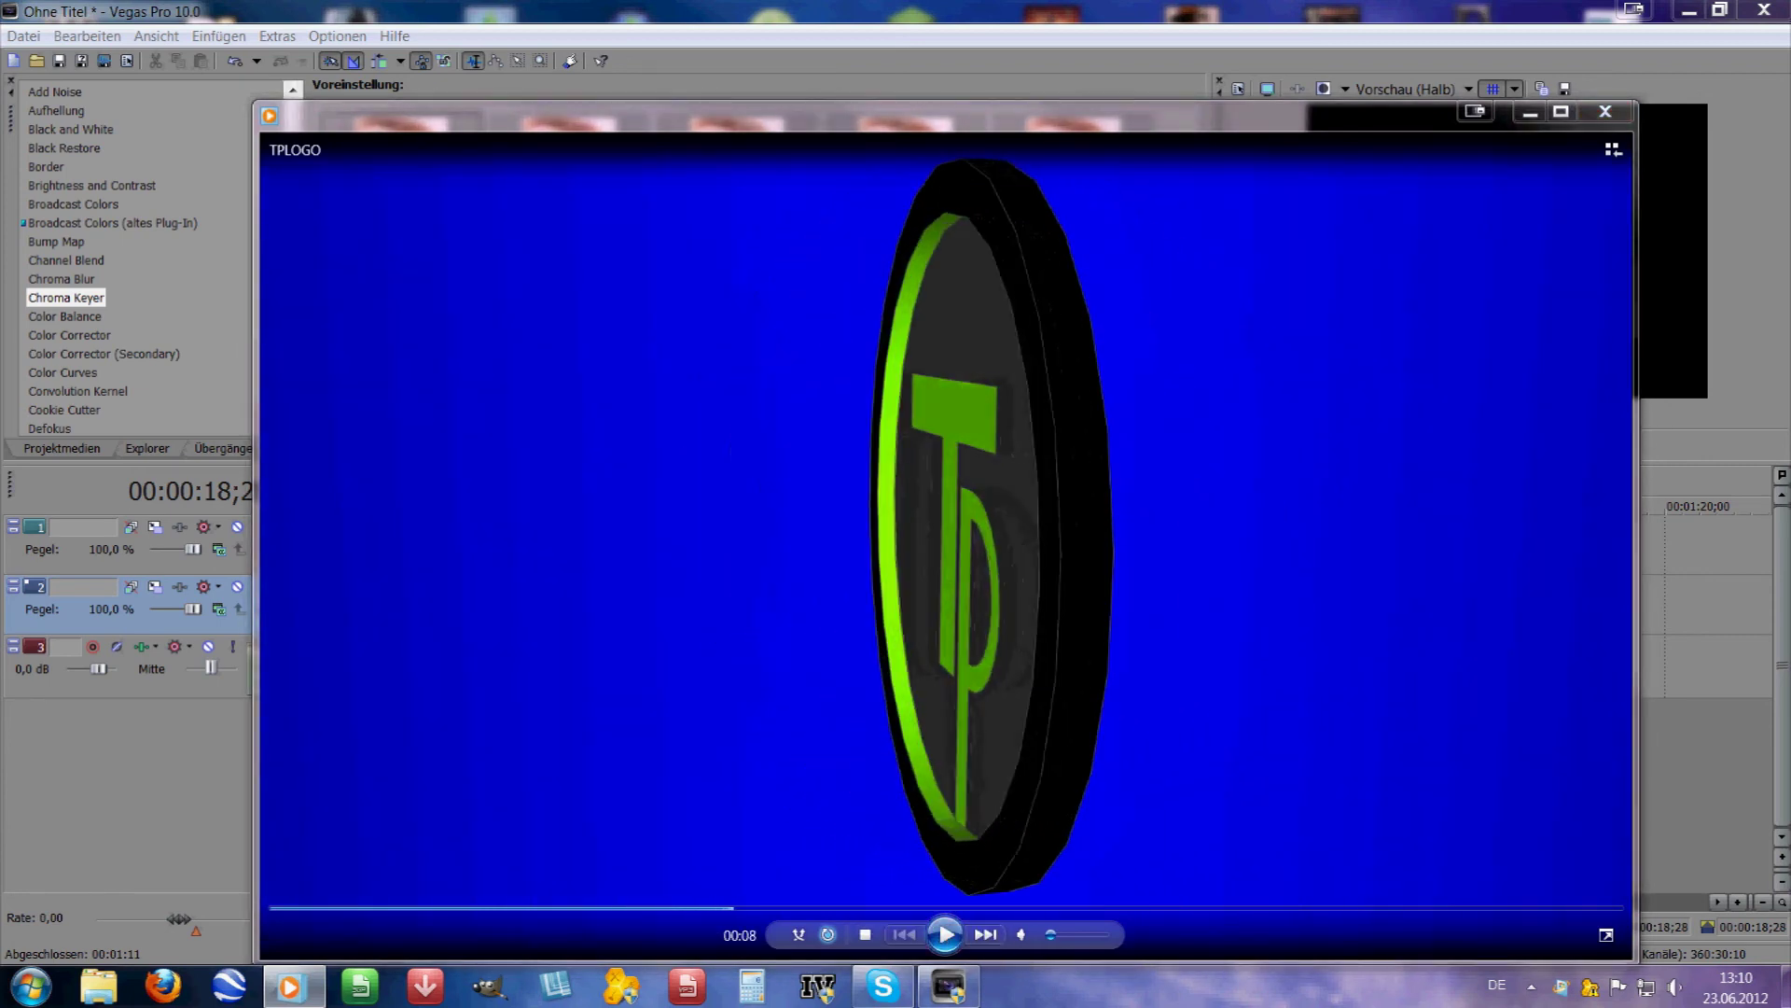
{"action": "left_click", "coordinate": [944, 933]}
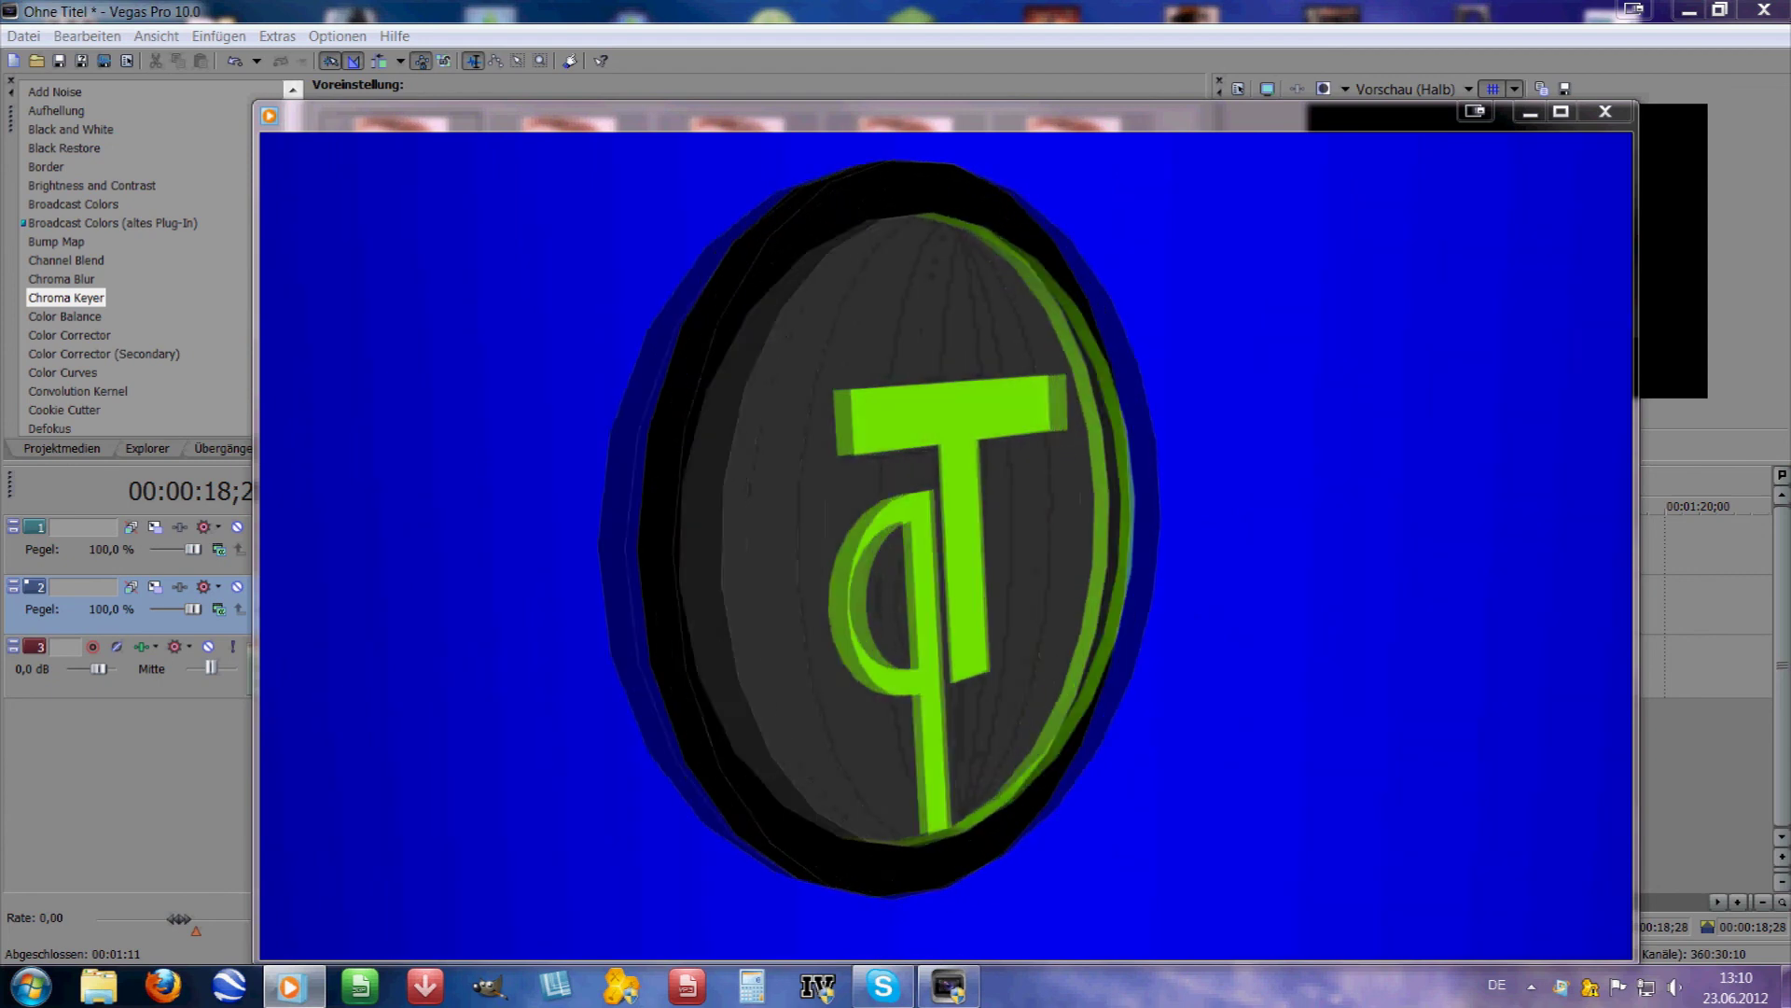
{"action": "left_click", "coordinate": [1604, 111]}
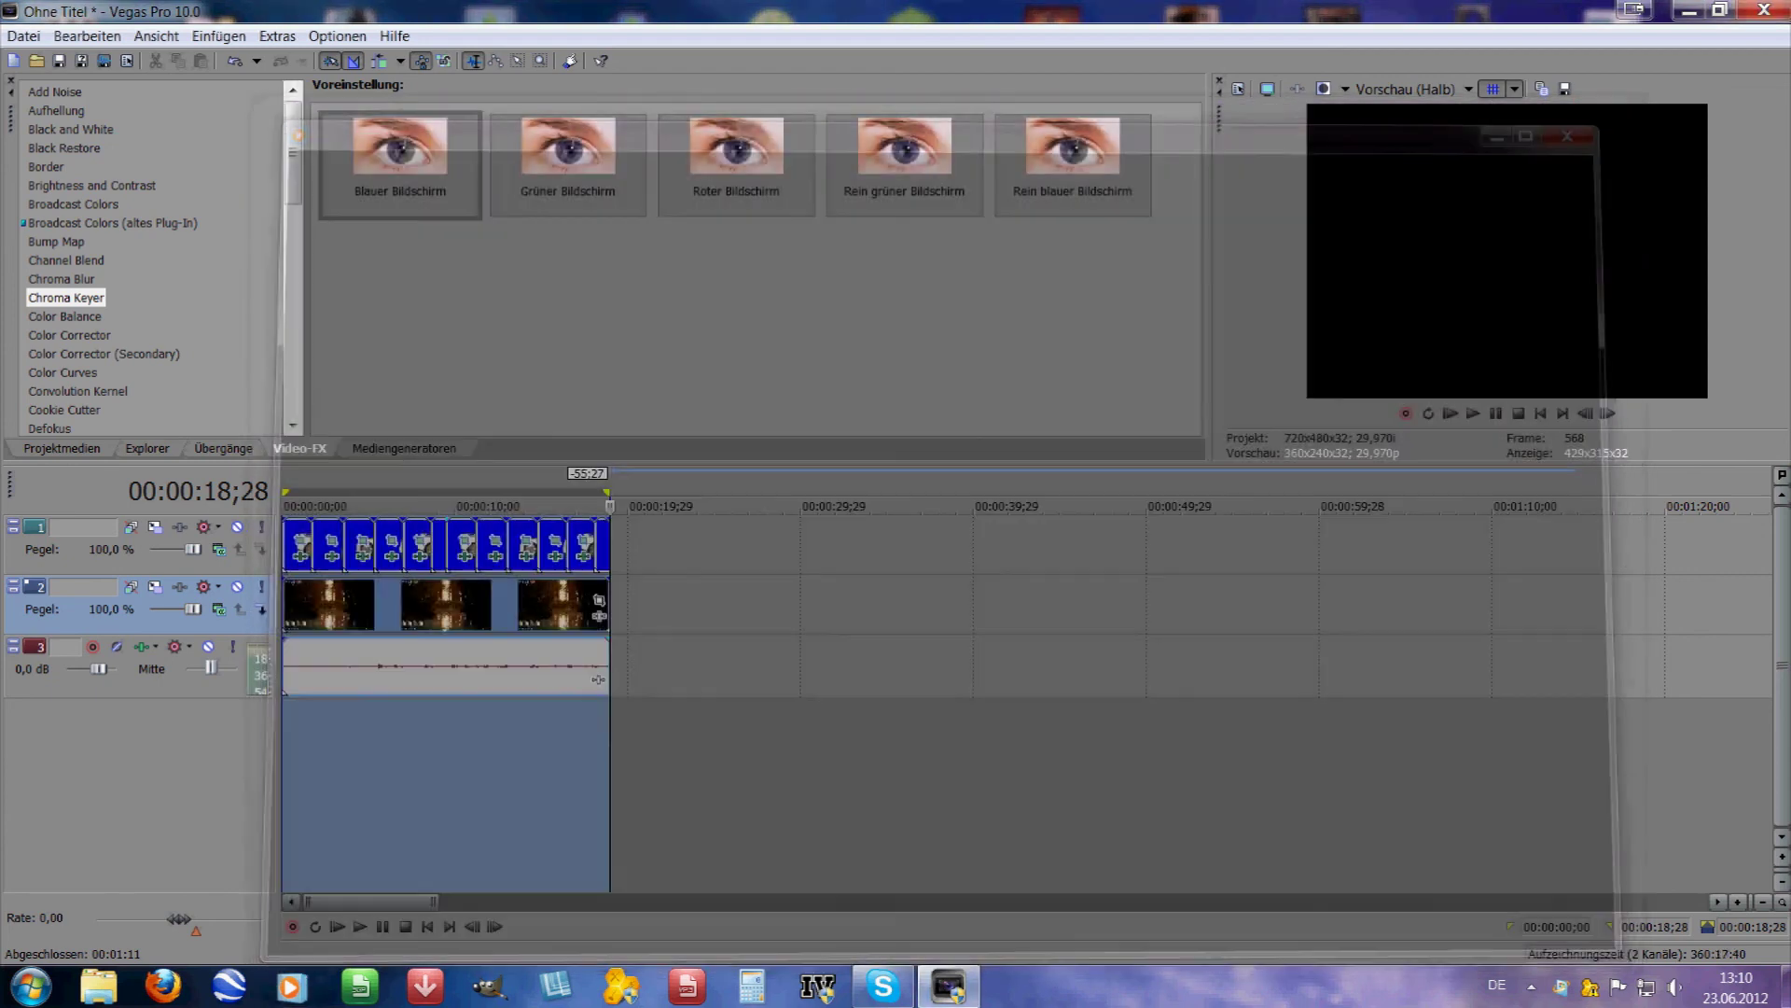
Close Vegas Pro without saving the untitled project.
{"action": "key", "text": "alt+F4"}
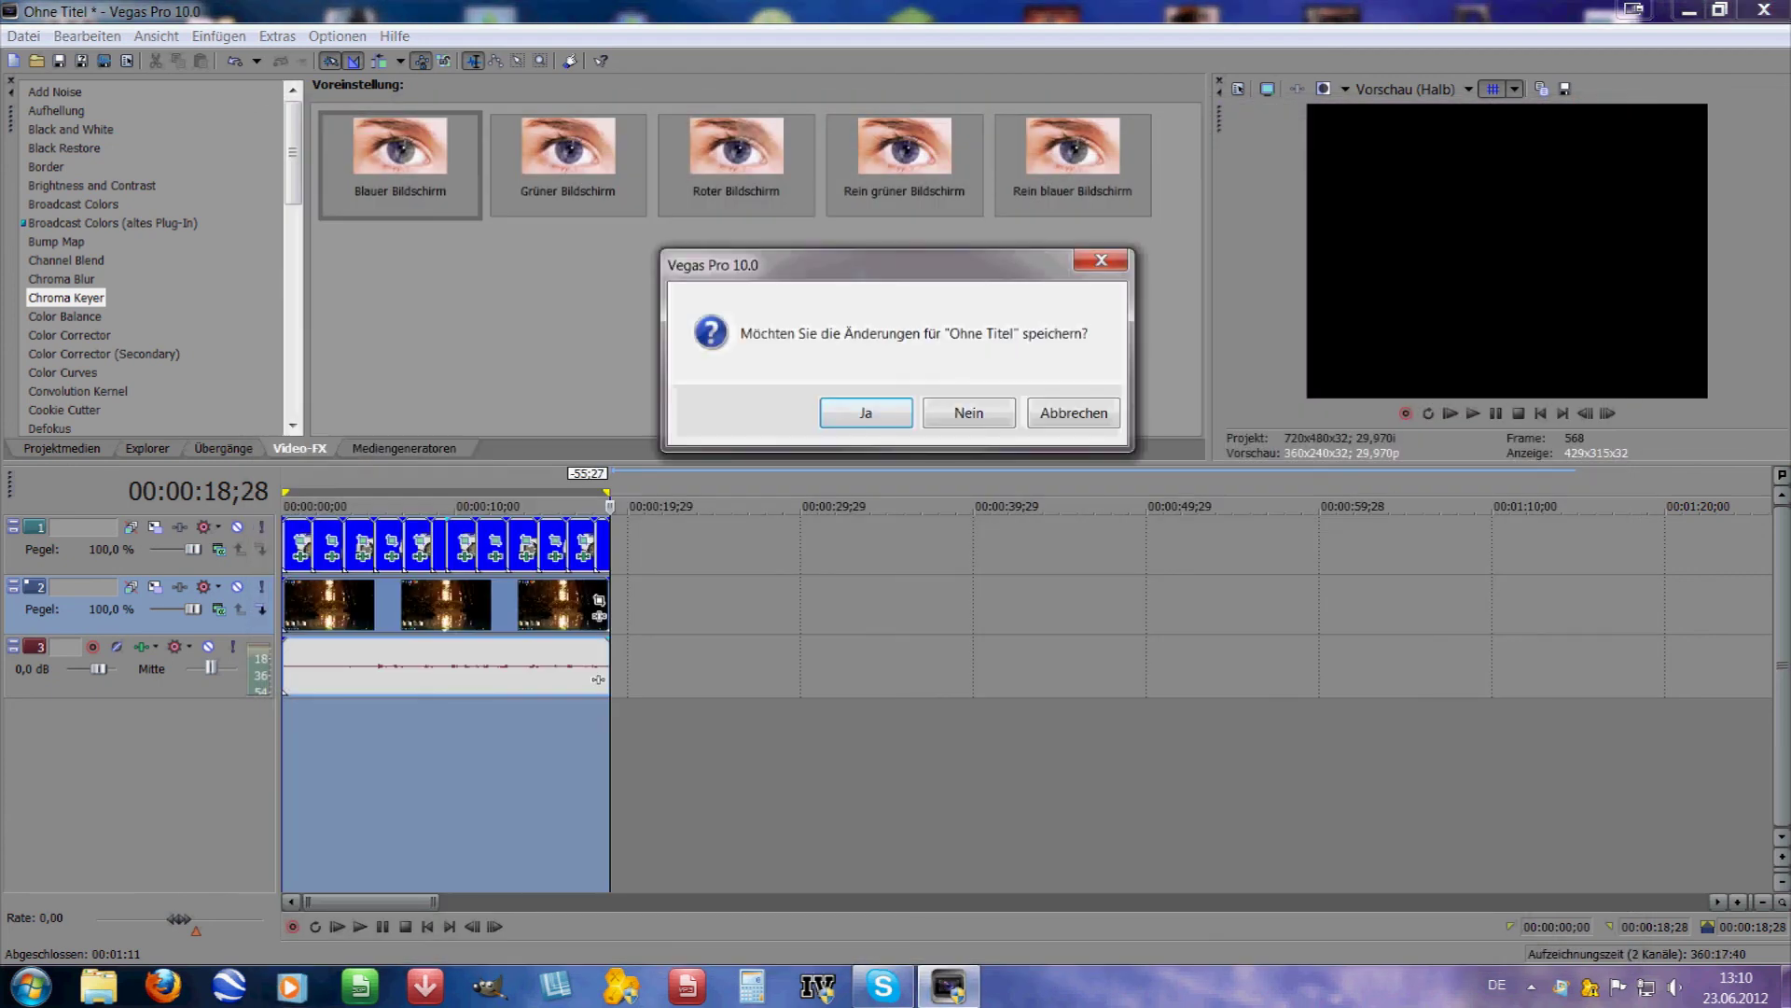
{"action": "key", "text": "Tab"}
{"action": "key", "text": "Return"}
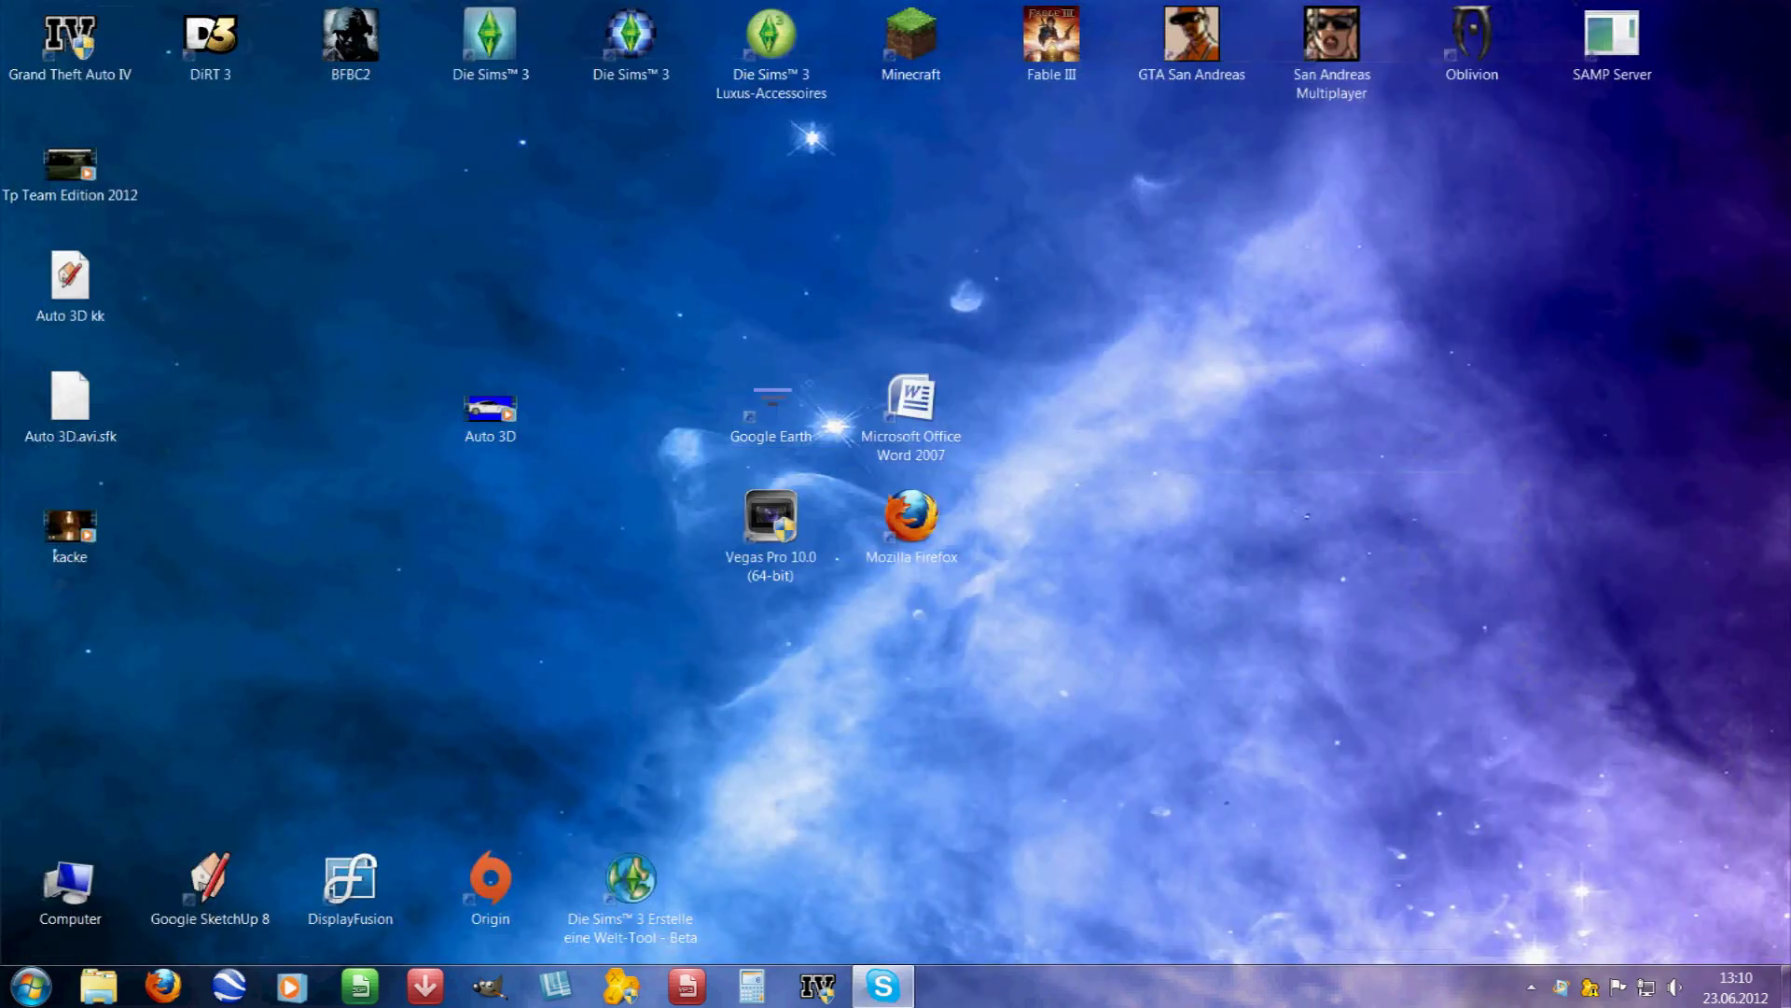
Play the rendered kacke video from the desktop, view the Scann image, and close both.
{"action": "double_click", "coordinate": [53, 556]}
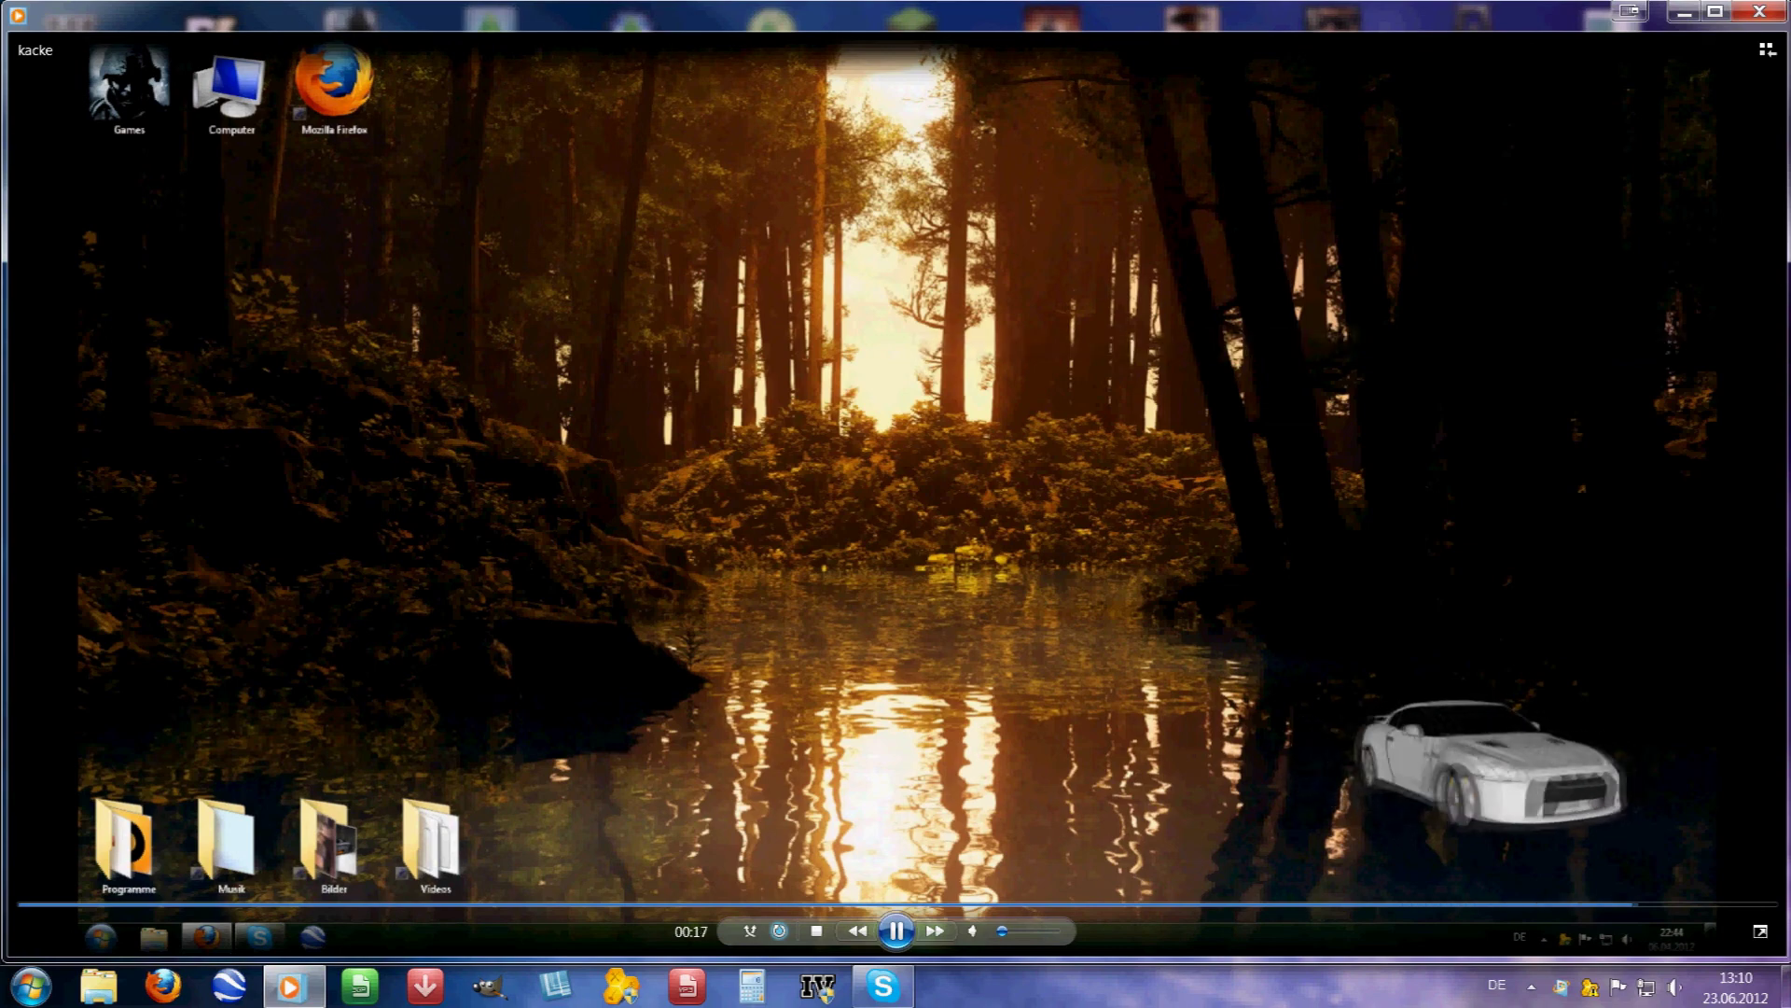
{"action": "left_click", "coordinate": [1759, 11]}
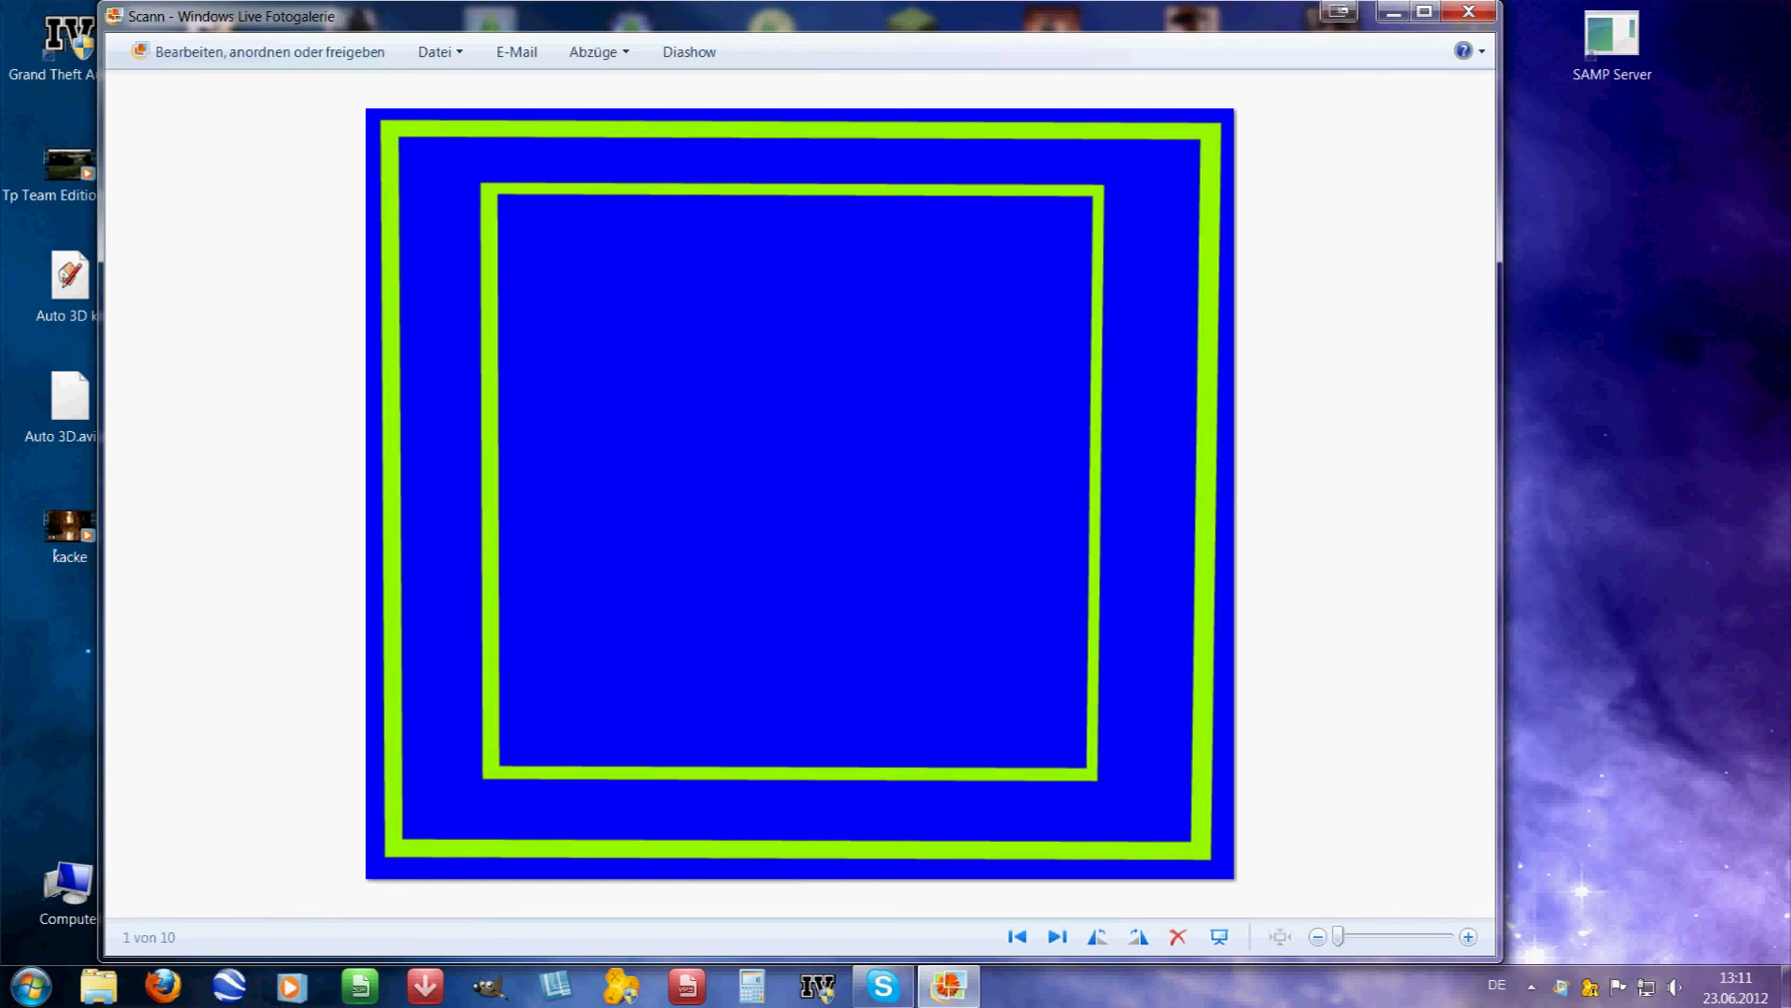
{"action": "left_click", "coordinate": [1468, 11]}
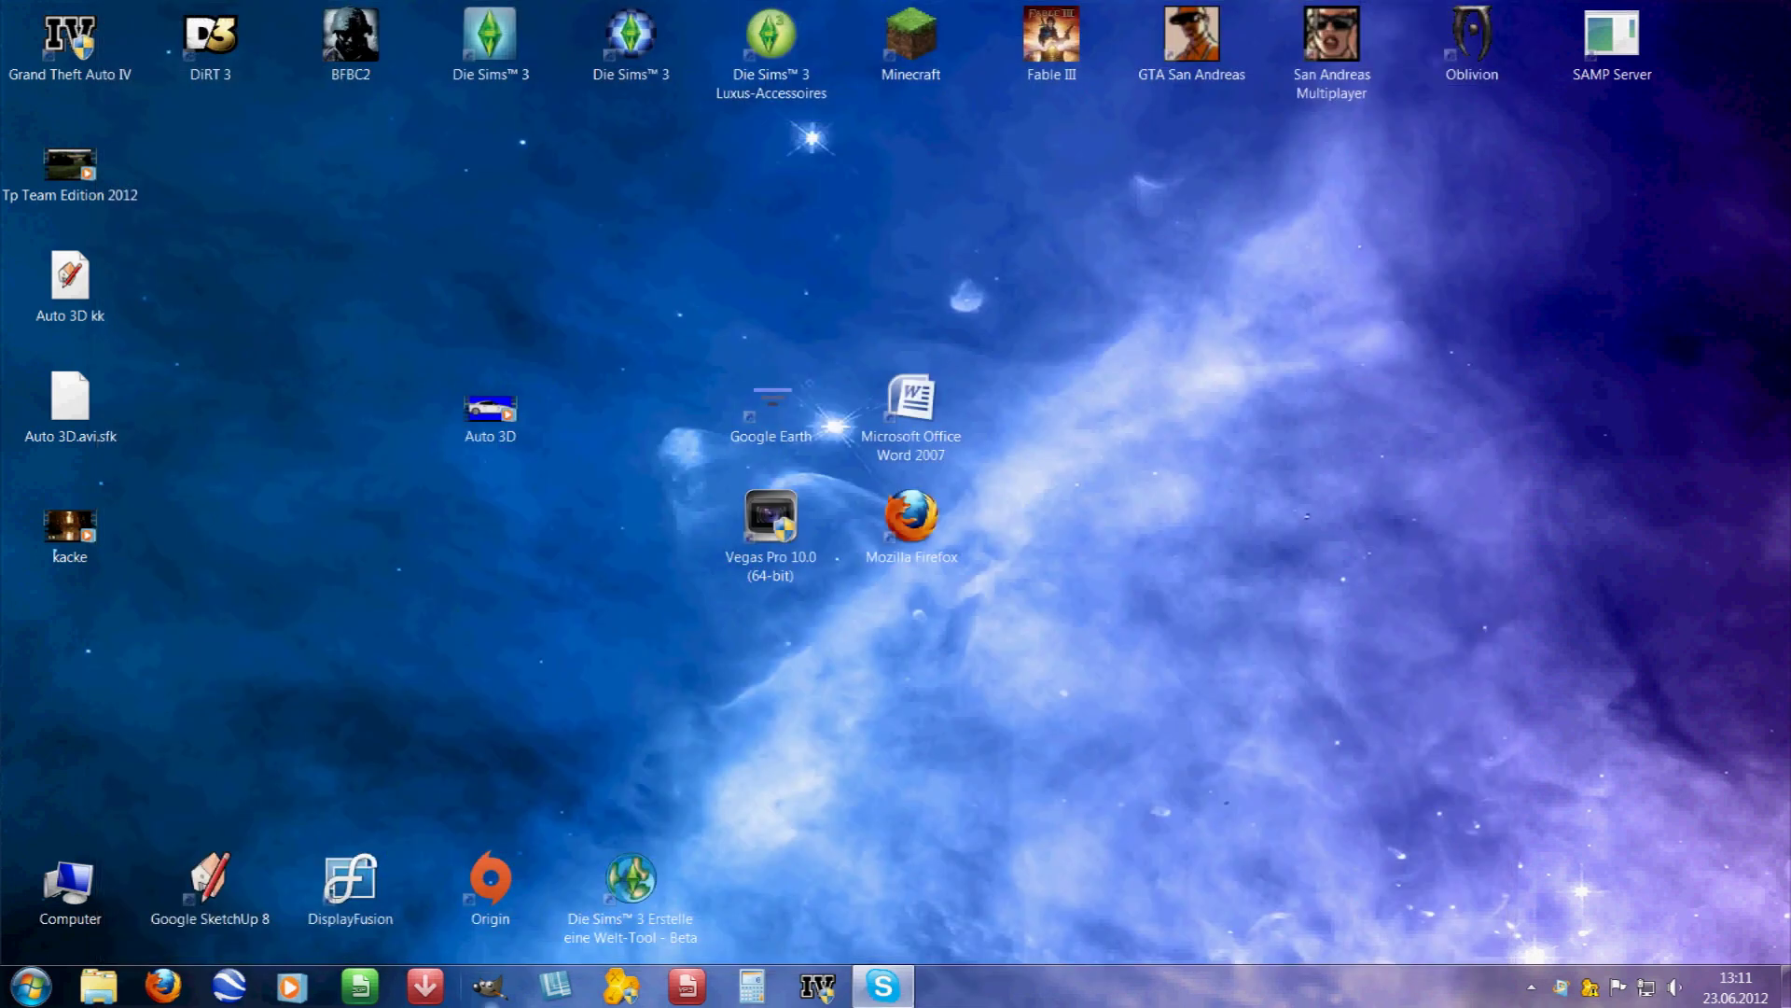
Start Google SketchUp with a new model and import the Scann JPEG from the desktop as an image.
{"action": "double_click", "coordinate": [210, 881]}
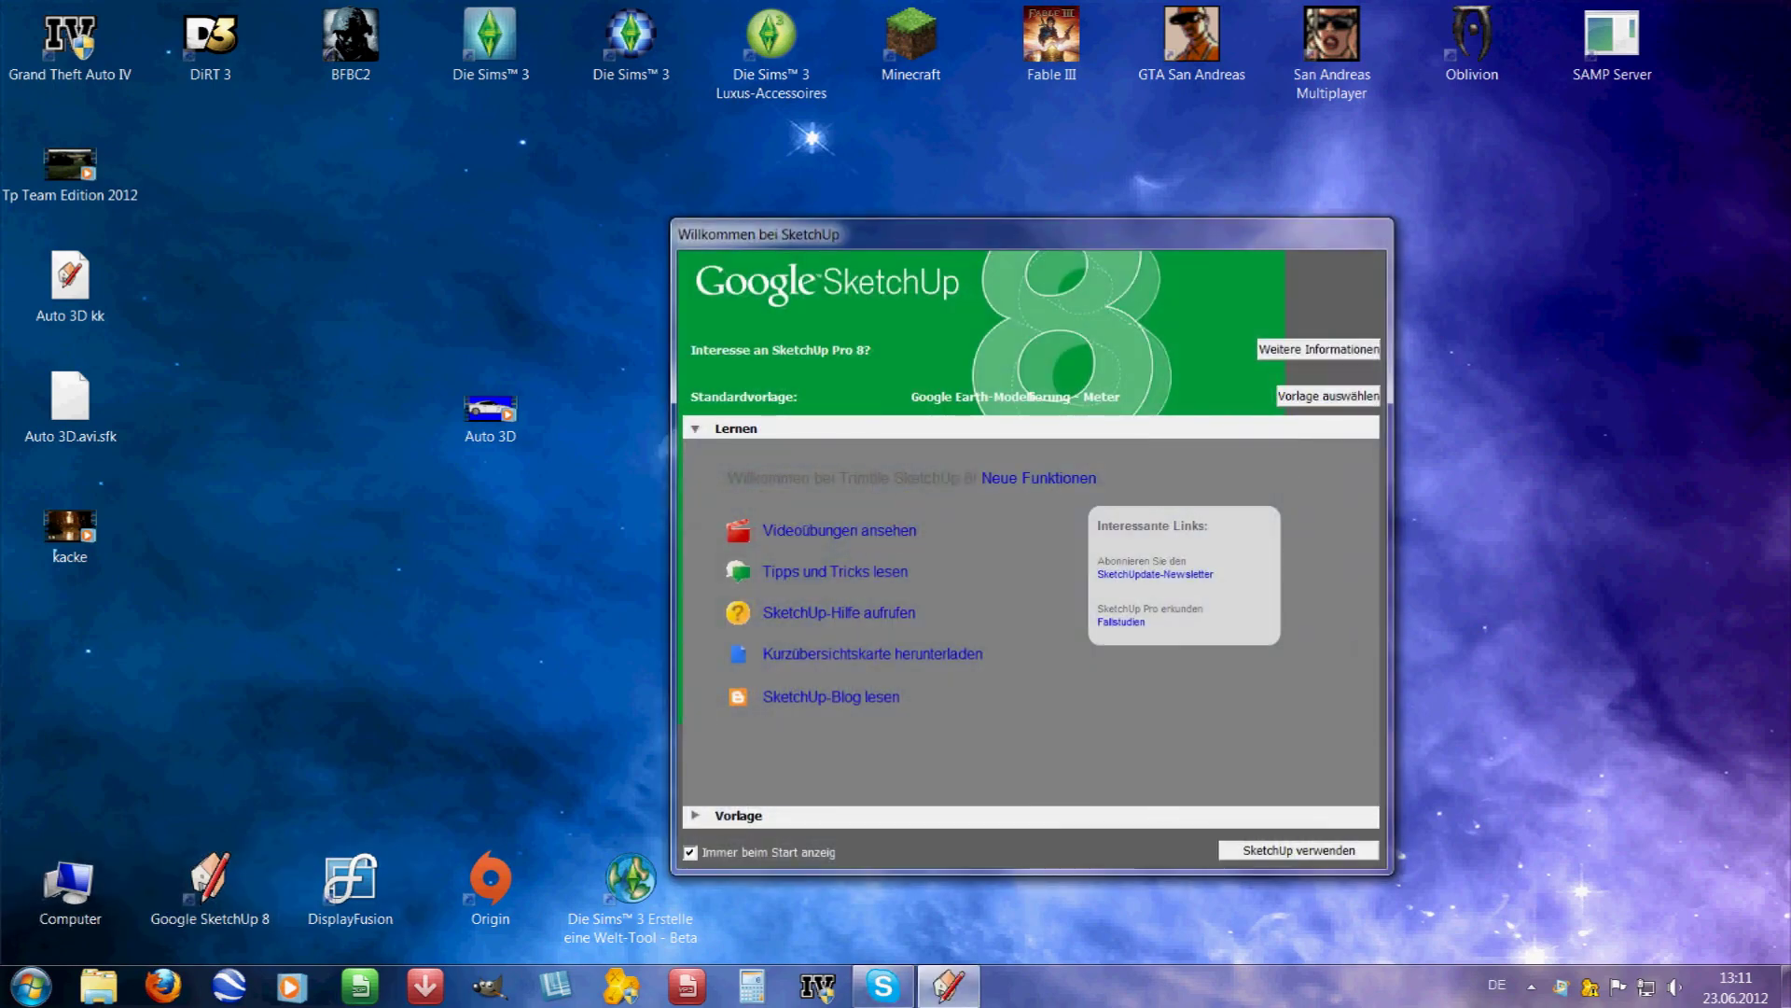
{"action": "key", "text": "Return"}
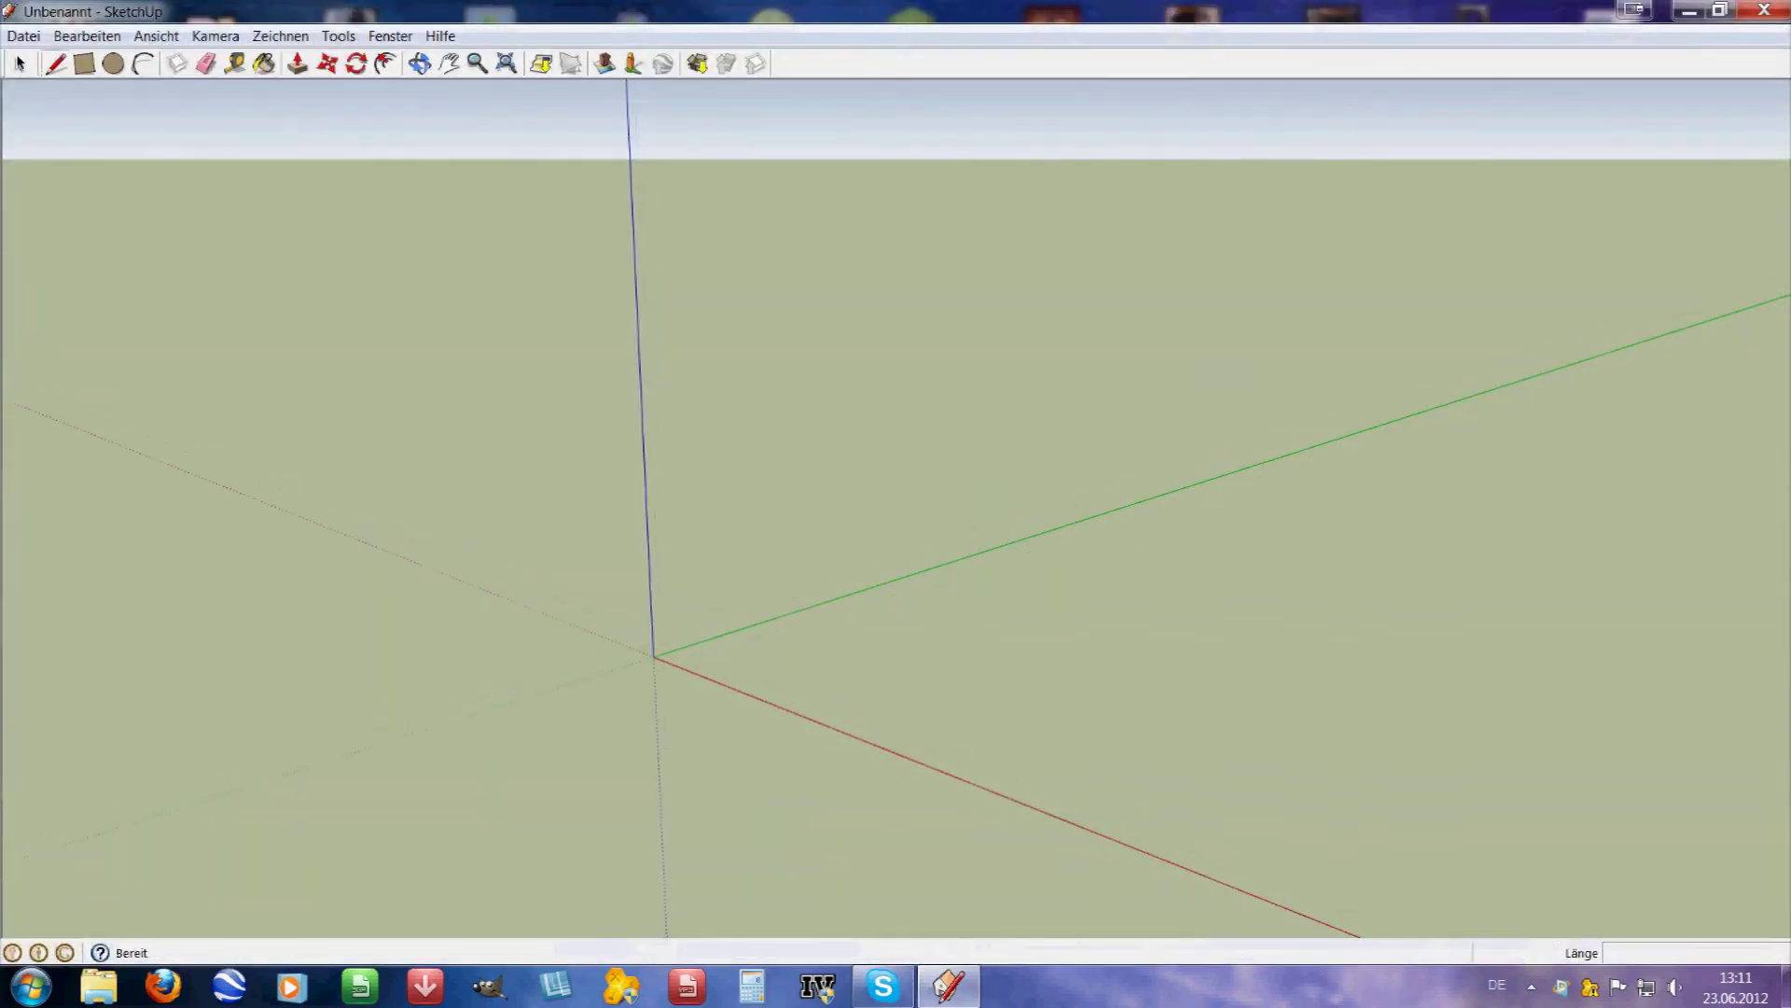
{"action": "left_click", "coordinate": [23, 35]}
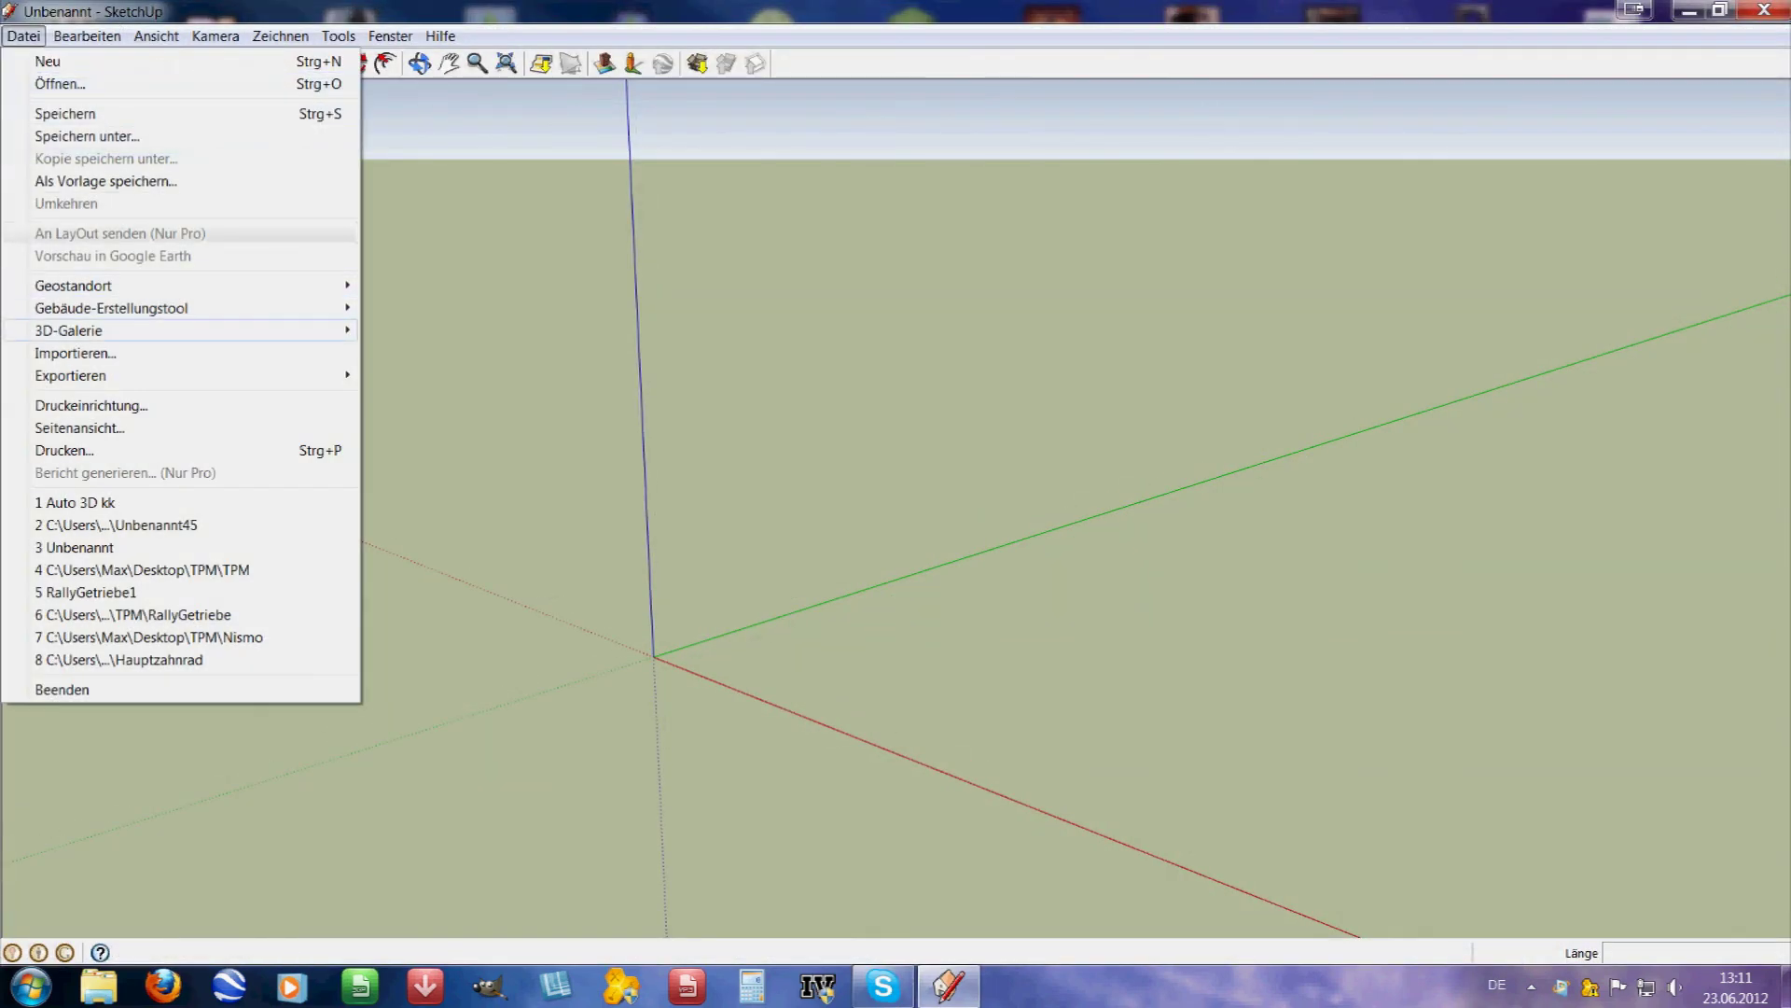
{"action": "left_click", "coordinate": [65, 352]}
{"action": "scroll", "coordinate": [956, 494], "scroll_direction": "down", "scroll_amount": 6}
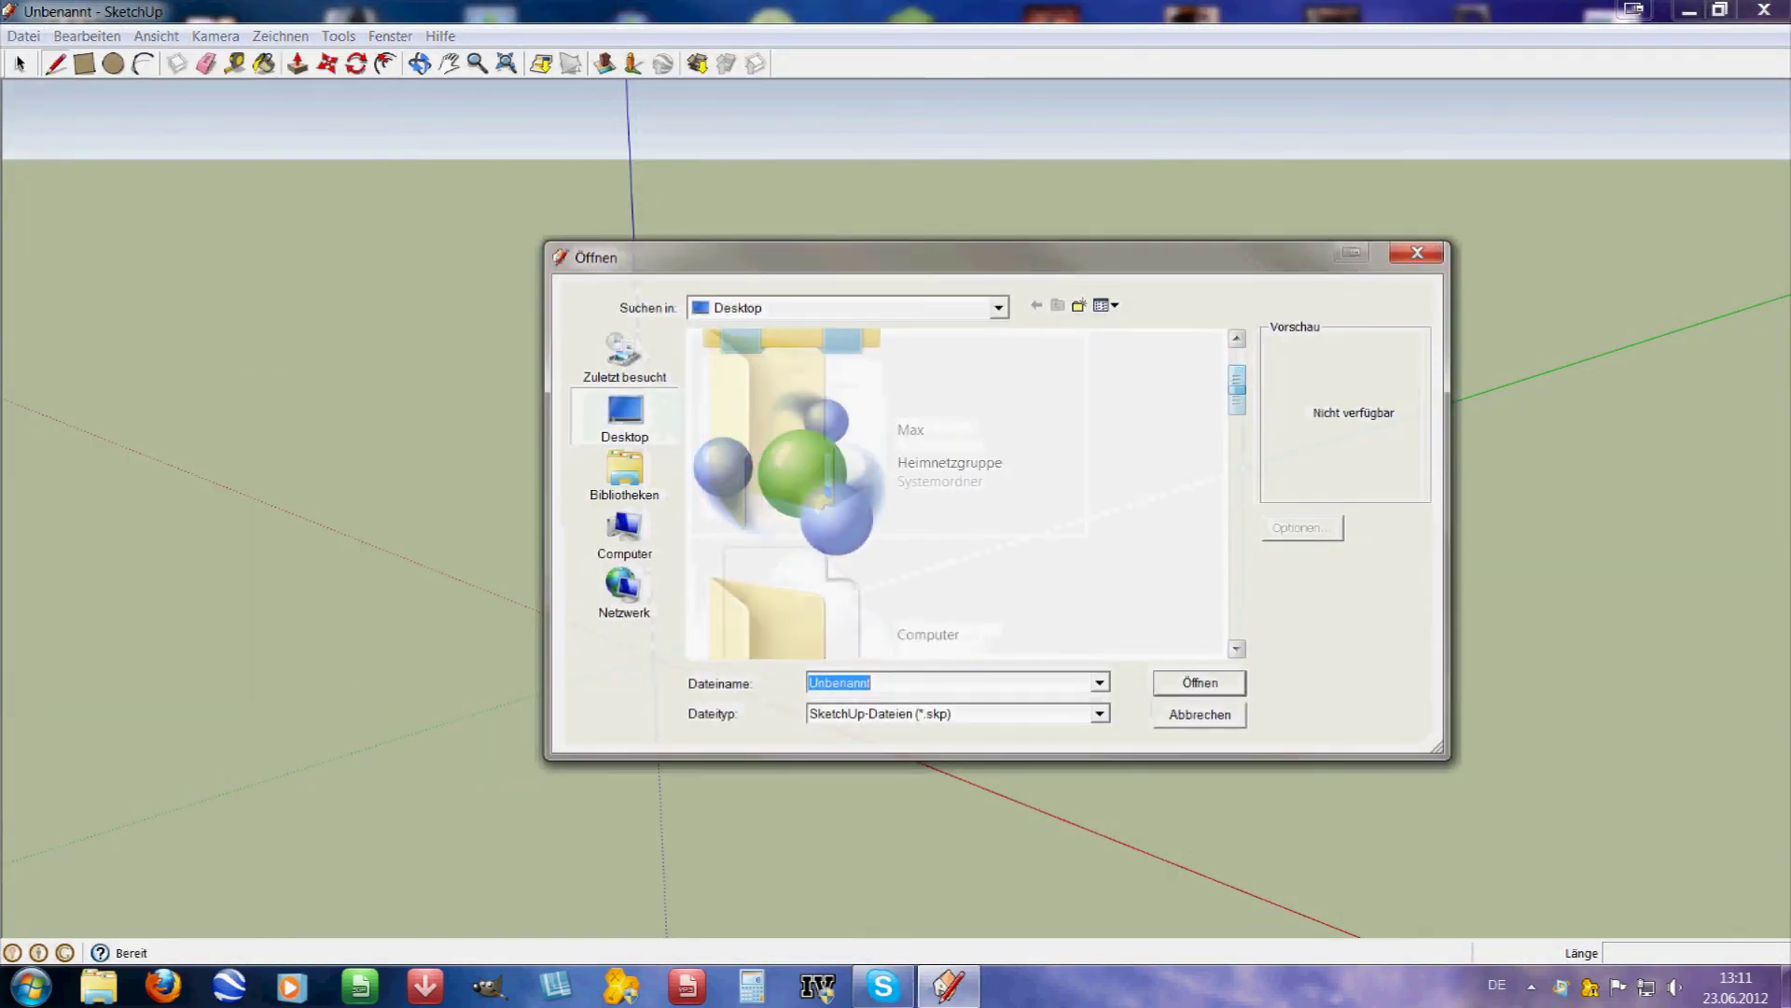
{"action": "scroll", "coordinate": [886, 522], "scroll_direction": "down", "scroll_amount": 6}
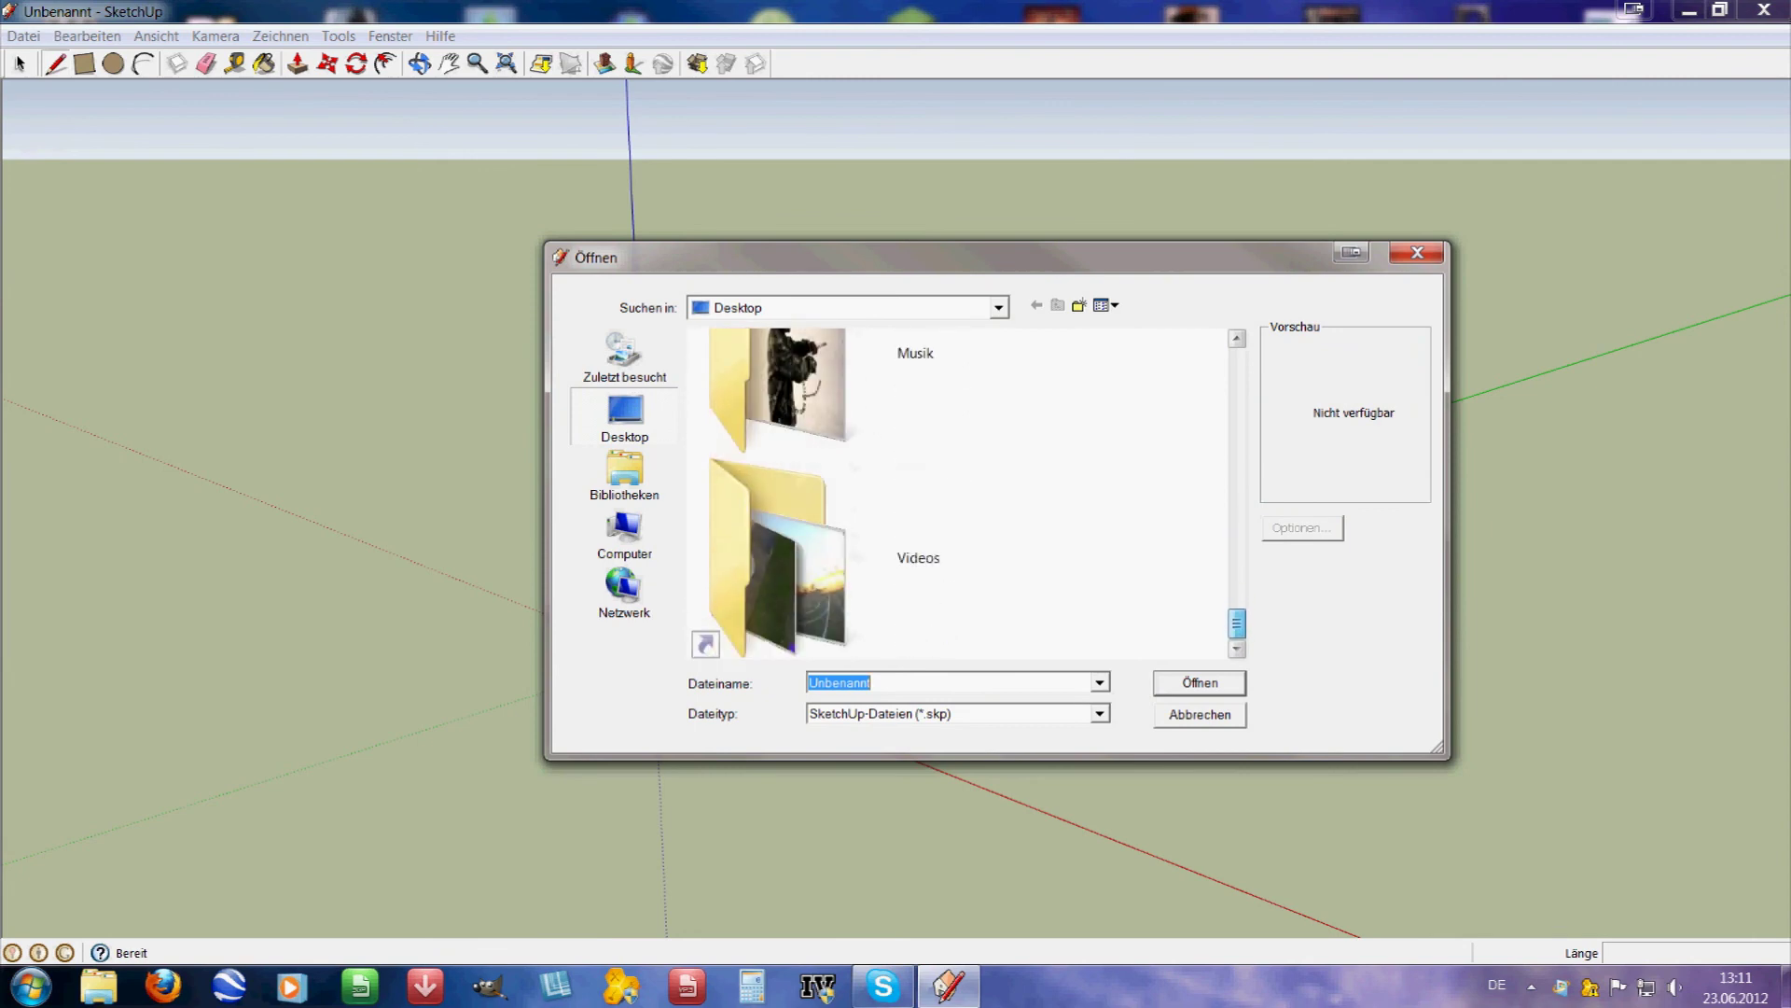
{"action": "left_click", "coordinate": [1100, 713]}
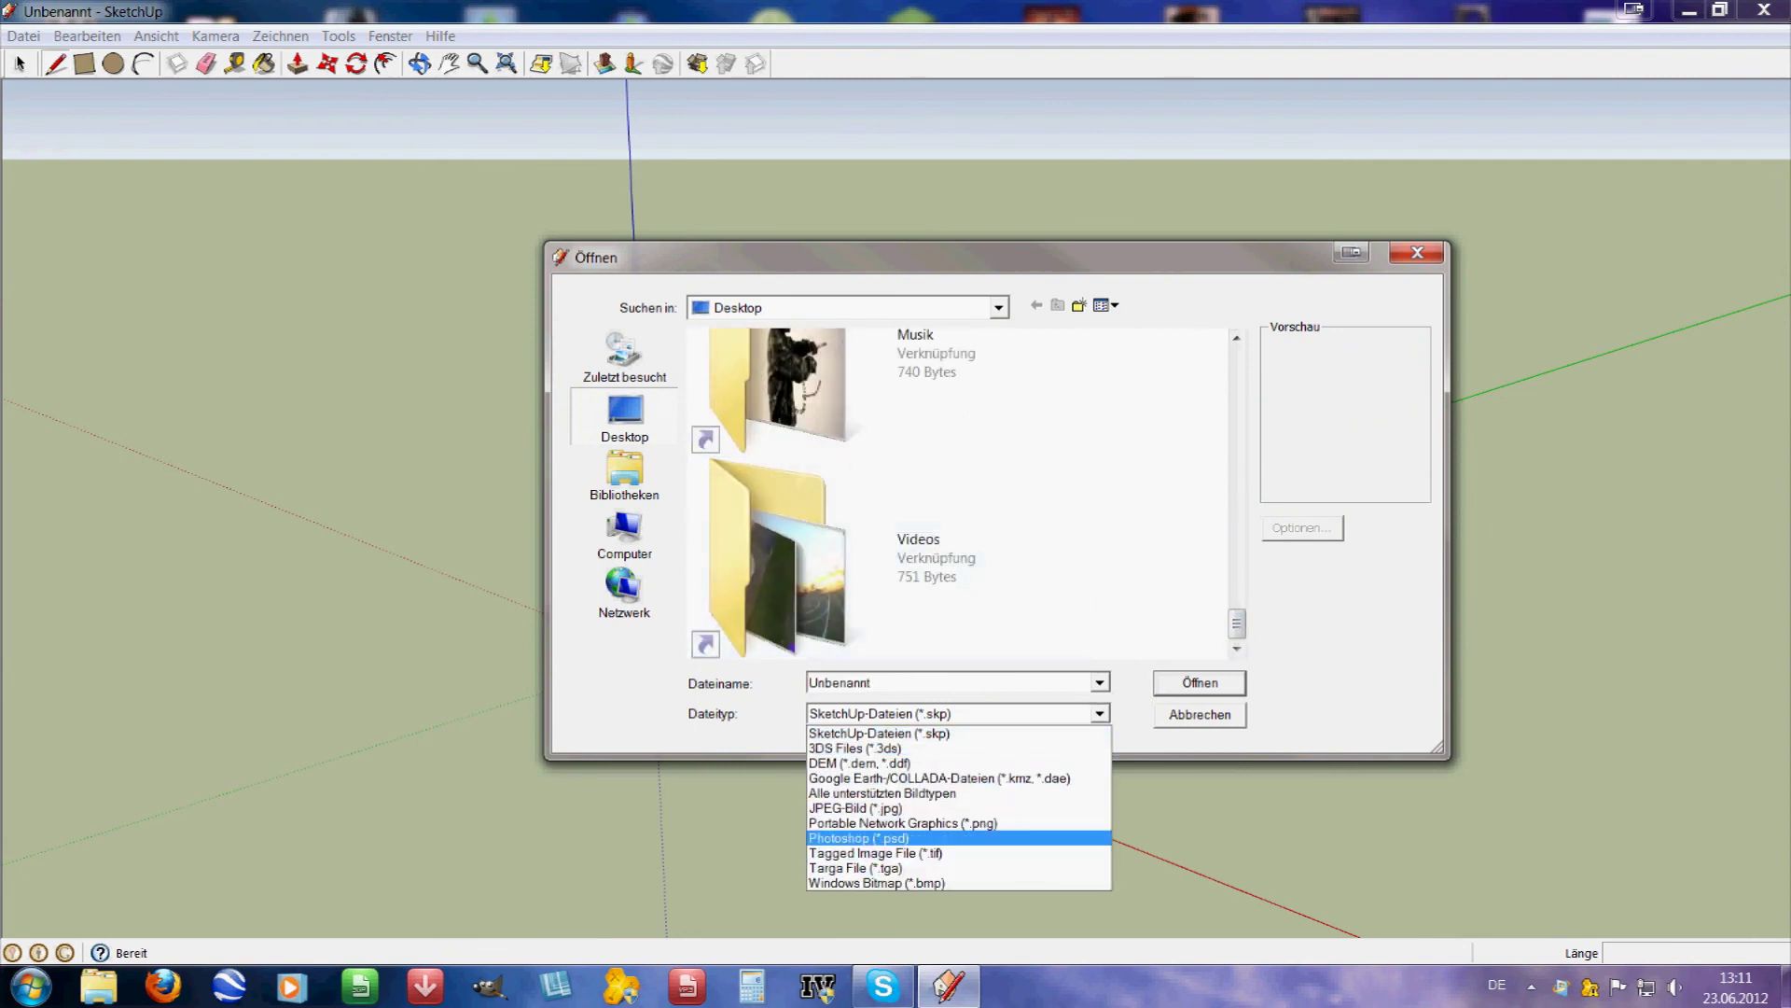
{"action": "left_click", "coordinate": [881, 792]}
{"action": "left_click", "coordinate": [886, 396]}
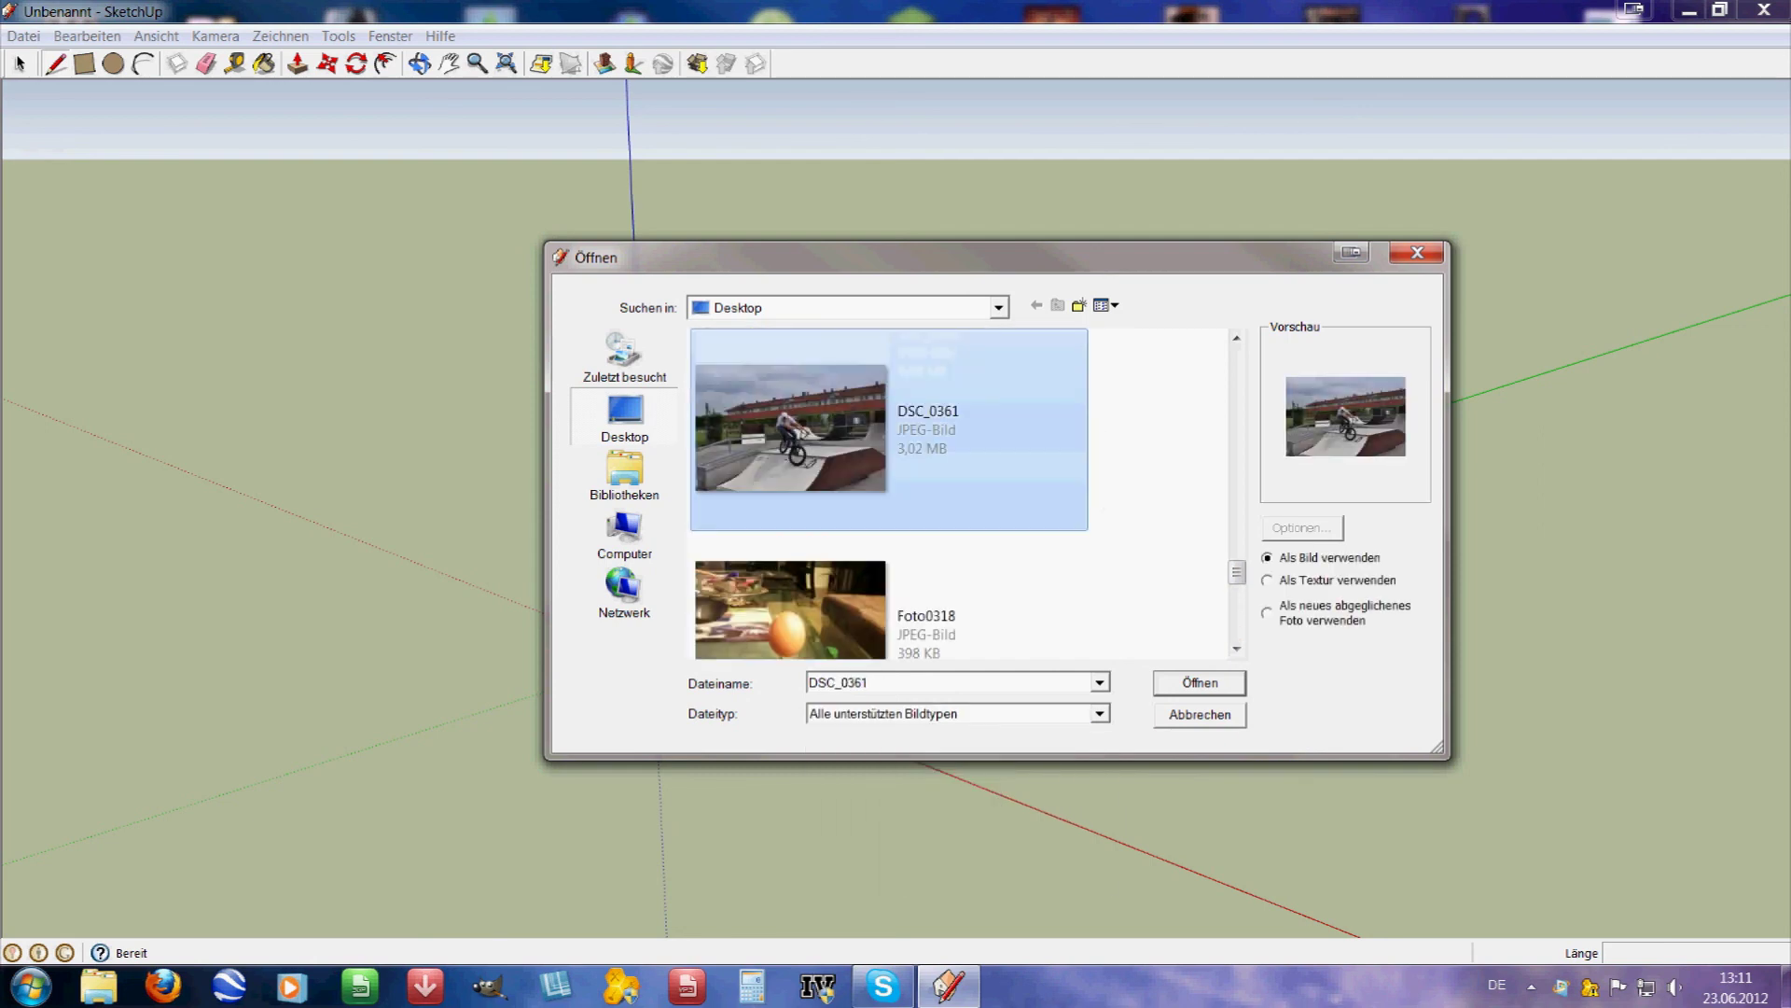
{"action": "scroll", "coordinate": [886, 466], "scroll_direction": "down", "scroll_amount": 3}
{"action": "left_click", "coordinate": [886, 411]}
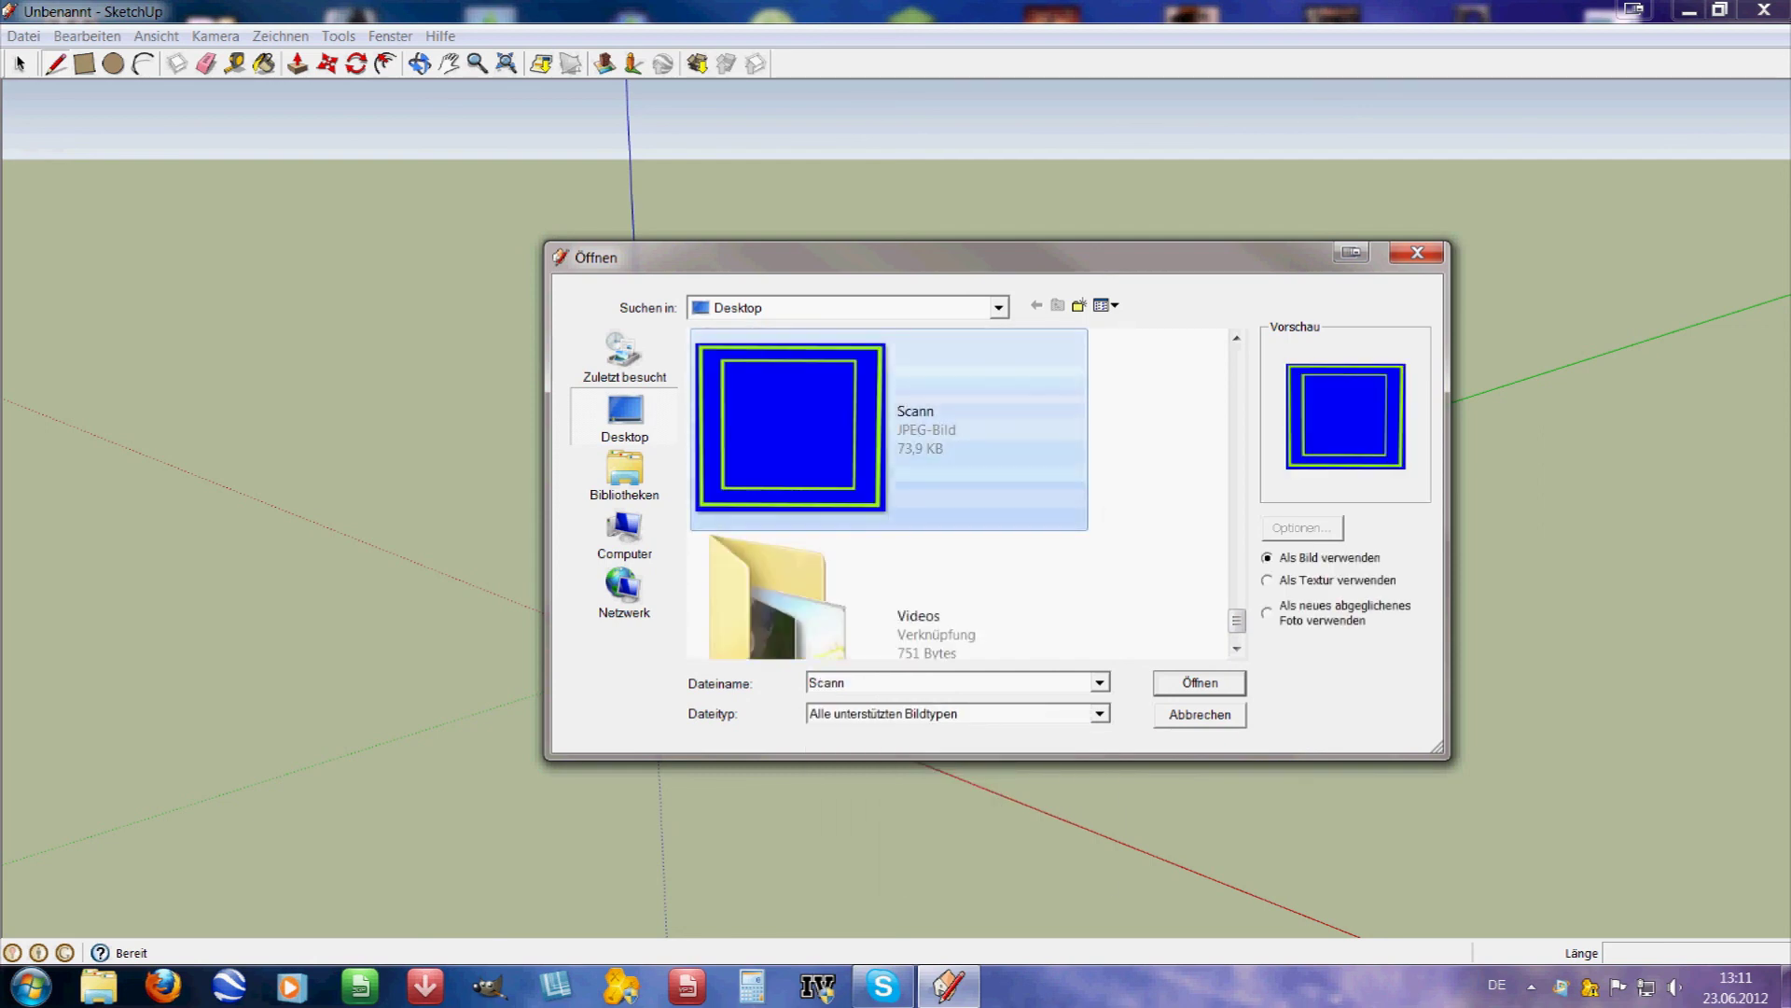
{"action": "left_click", "coordinate": [1199, 682]}
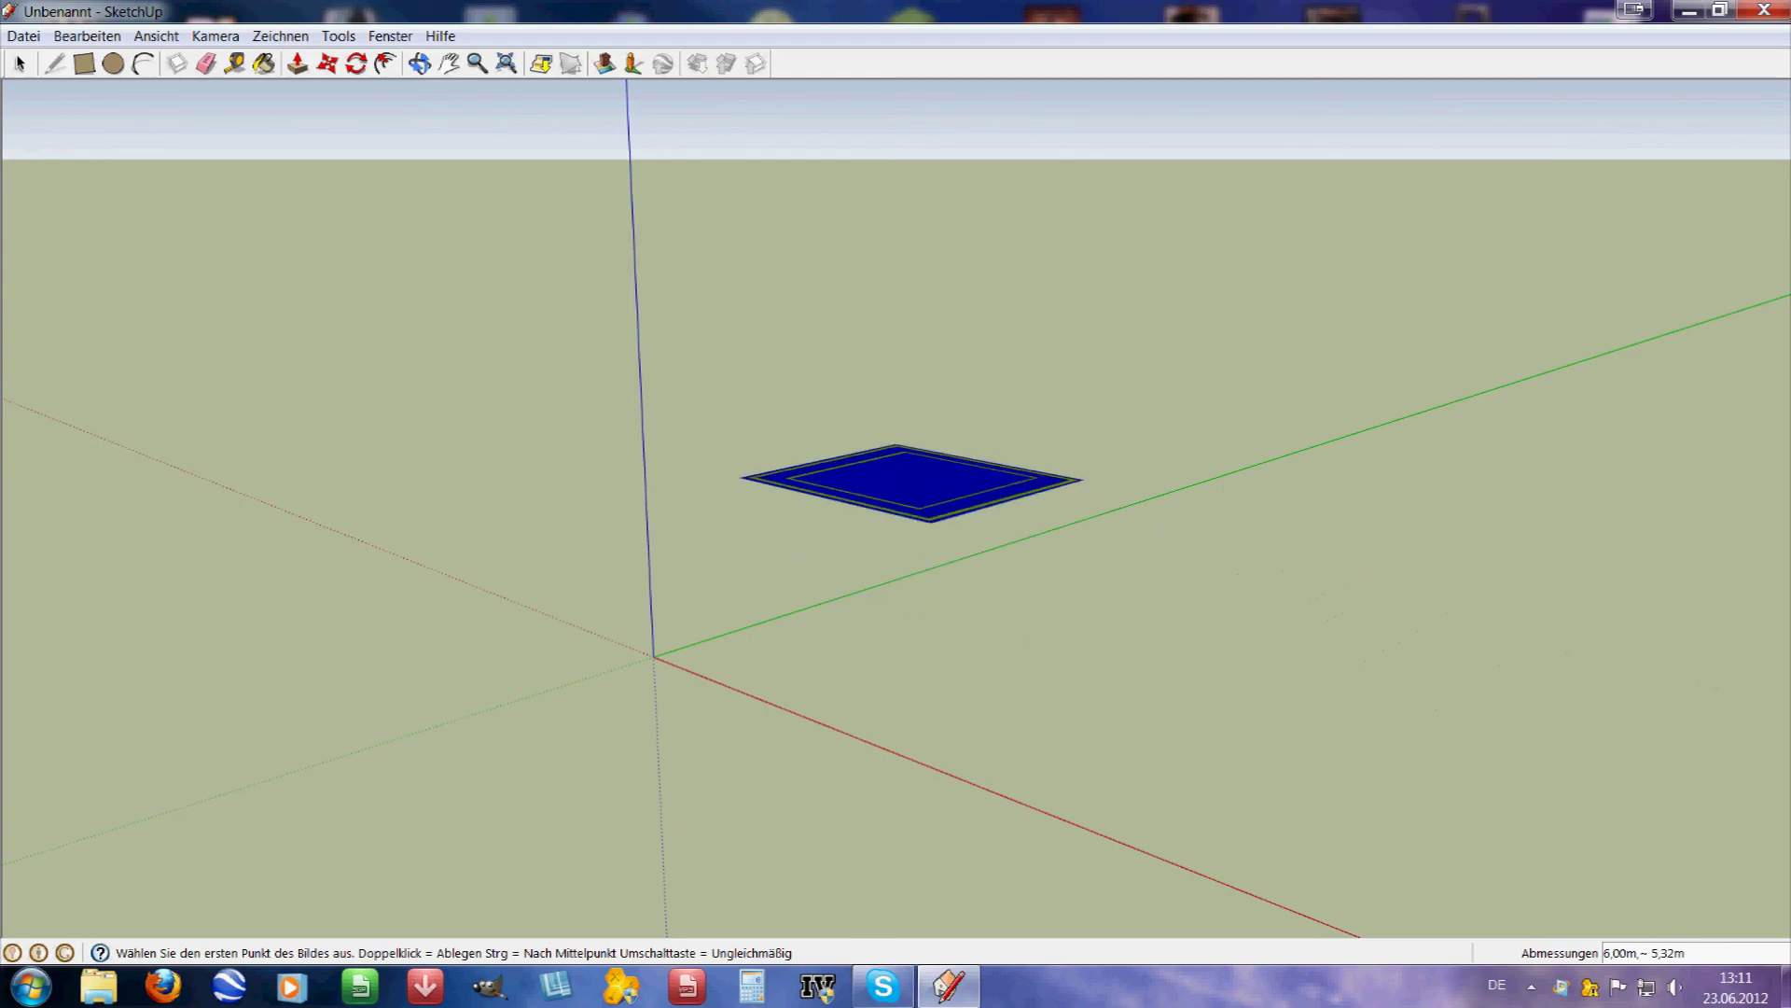
Place the imported Scann image flat on the ground plane beside the axes.
{"action": "left_click", "coordinate": [275, 368]}
{"action": "left_click", "coordinate": [1213, 371]}
{"action": "left_click_drag", "start_coordinate": [1213, 371], "coordinate": [1436, 607]}
{"action": "scroll", "coordinate": [914, 632], "scroll_direction": "down", "scroll_amount": 2}
{"action": "key", "text": "l"}
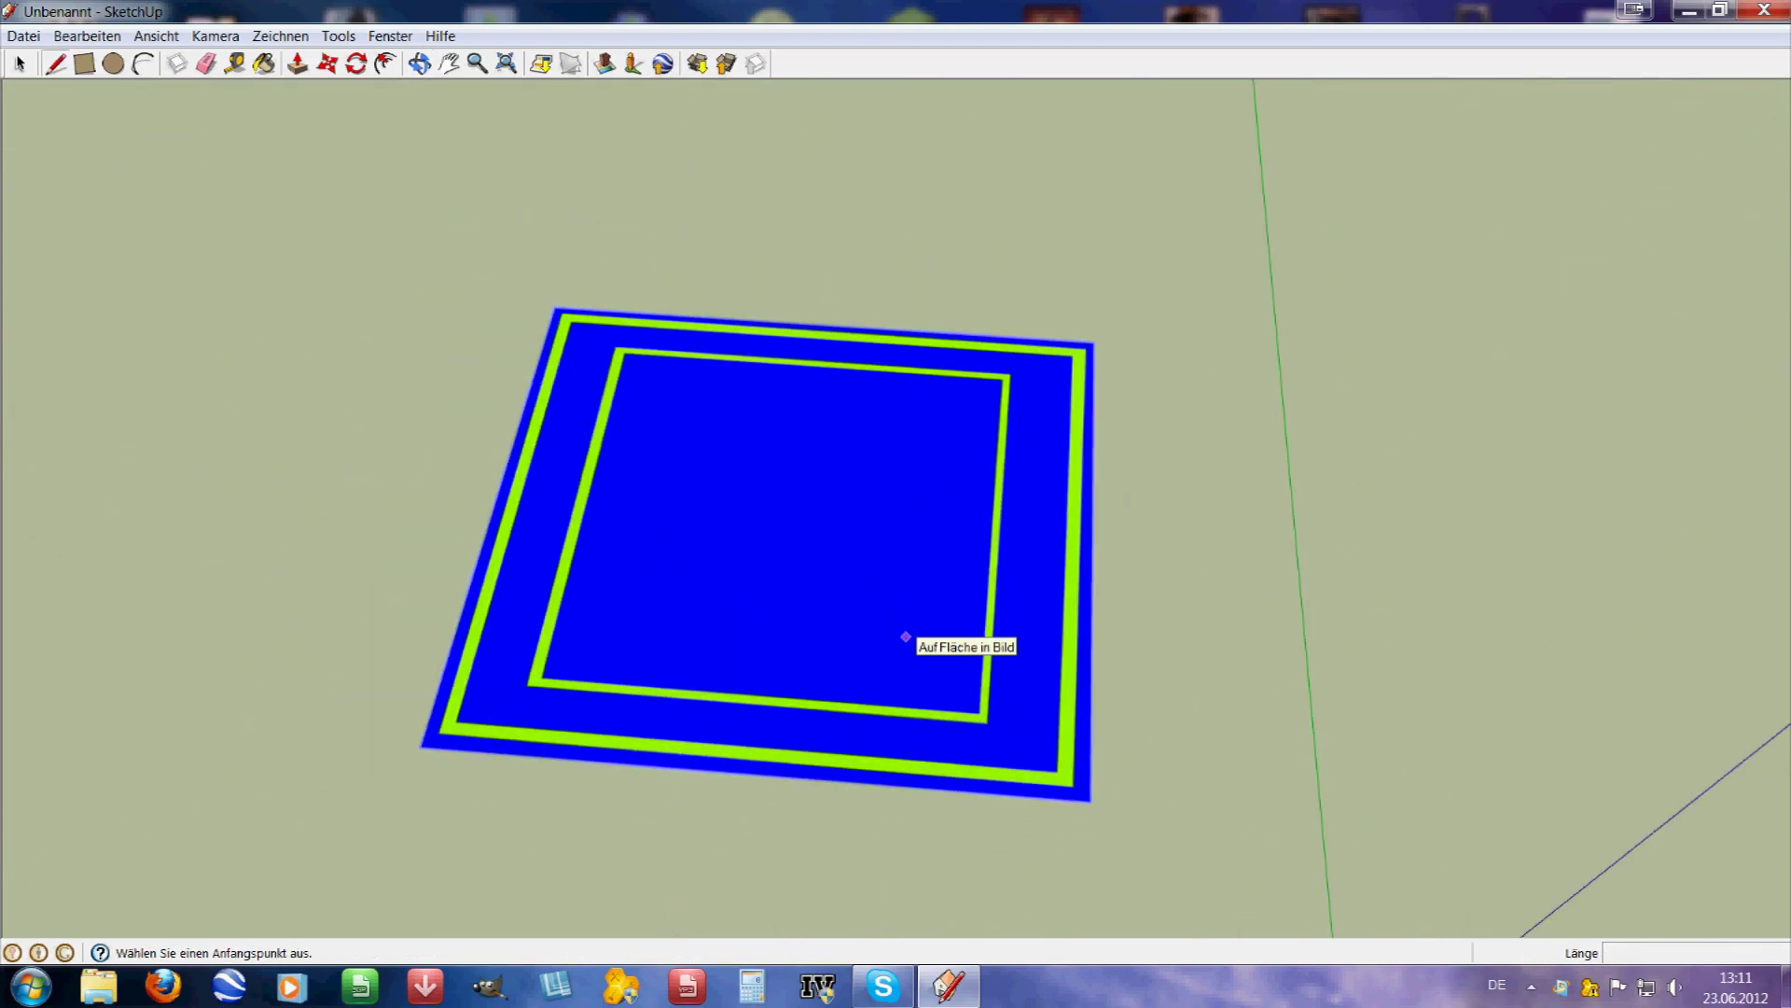
Examine the placed Scann image from above and close SketchUp without saving.
{"action": "left_click_drag", "start_coordinate": [1079, 679], "coordinate": [653, 466]}
{"action": "key", "text": "l"}
{"action": "left_click_drag", "start_coordinate": [895, 560], "coordinate": [856, 560]}
{"action": "left_click_drag", "start_coordinate": [897, 214], "coordinate": [882, 504]}
{"action": "left_click_drag", "start_coordinate": [896, 765], "coordinate": [882, 765]}
{"action": "key", "text": "l"}
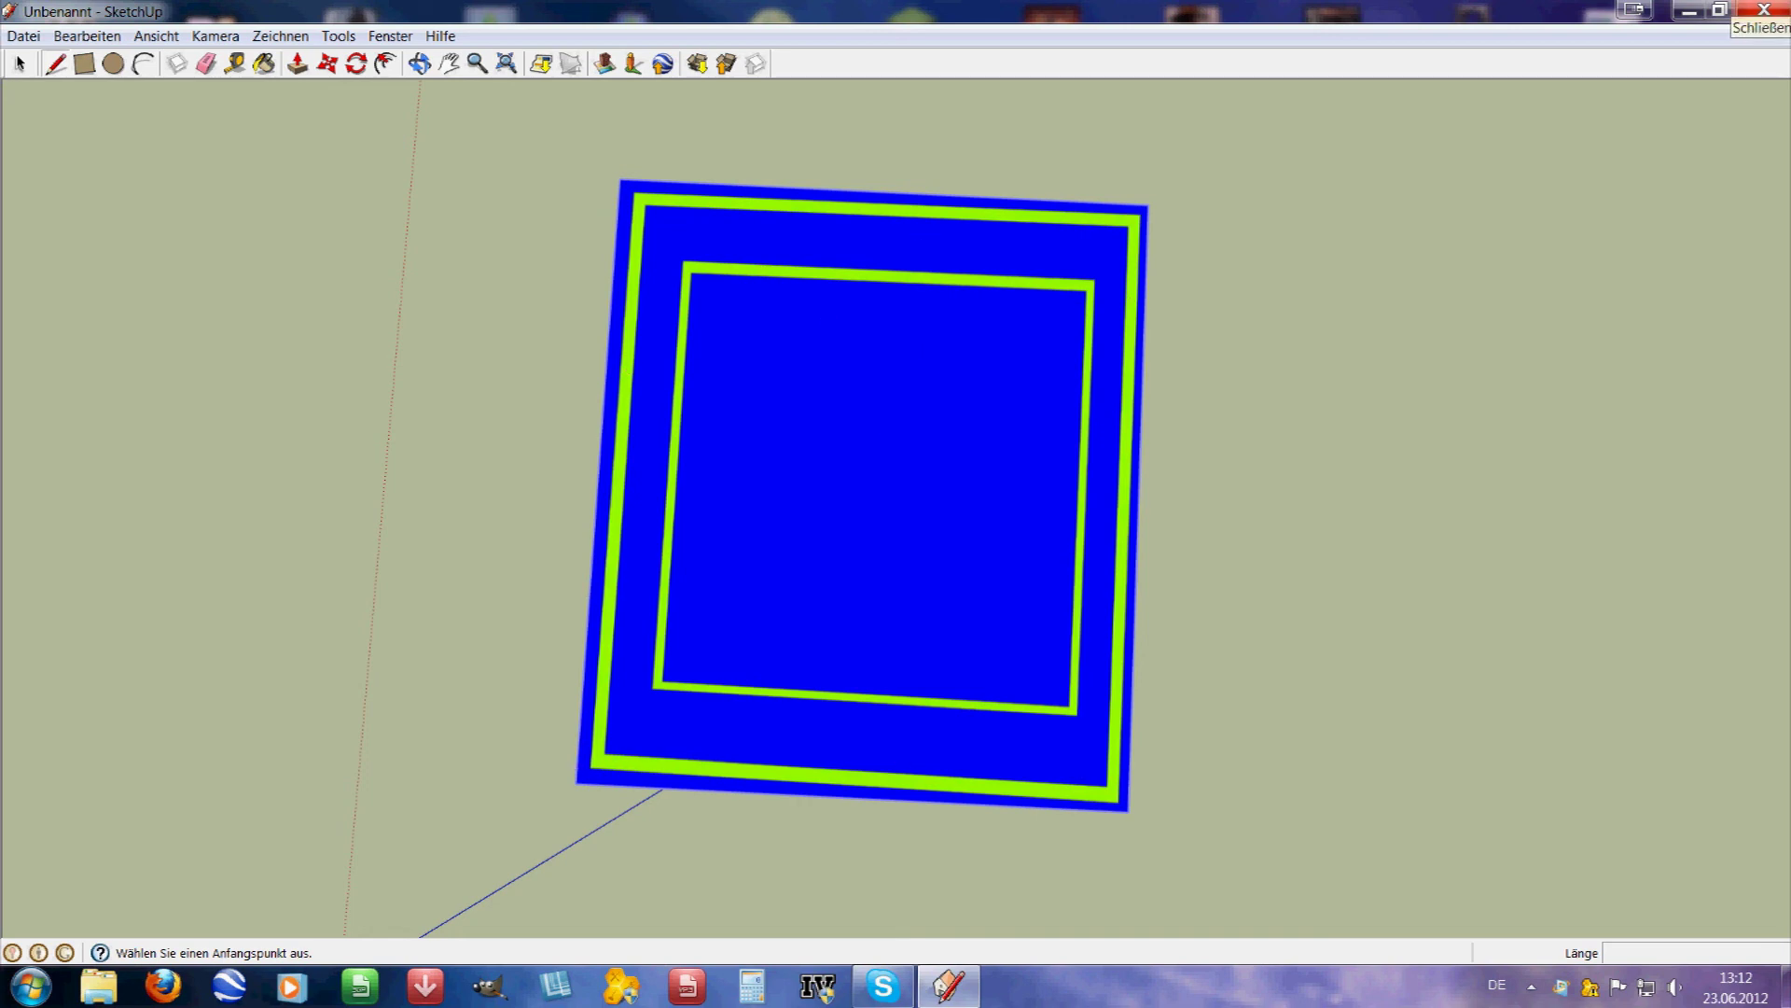
{"action": "left_click", "coordinate": [1762, 11]}
{"action": "left_click", "coordinate": [968, 543]}
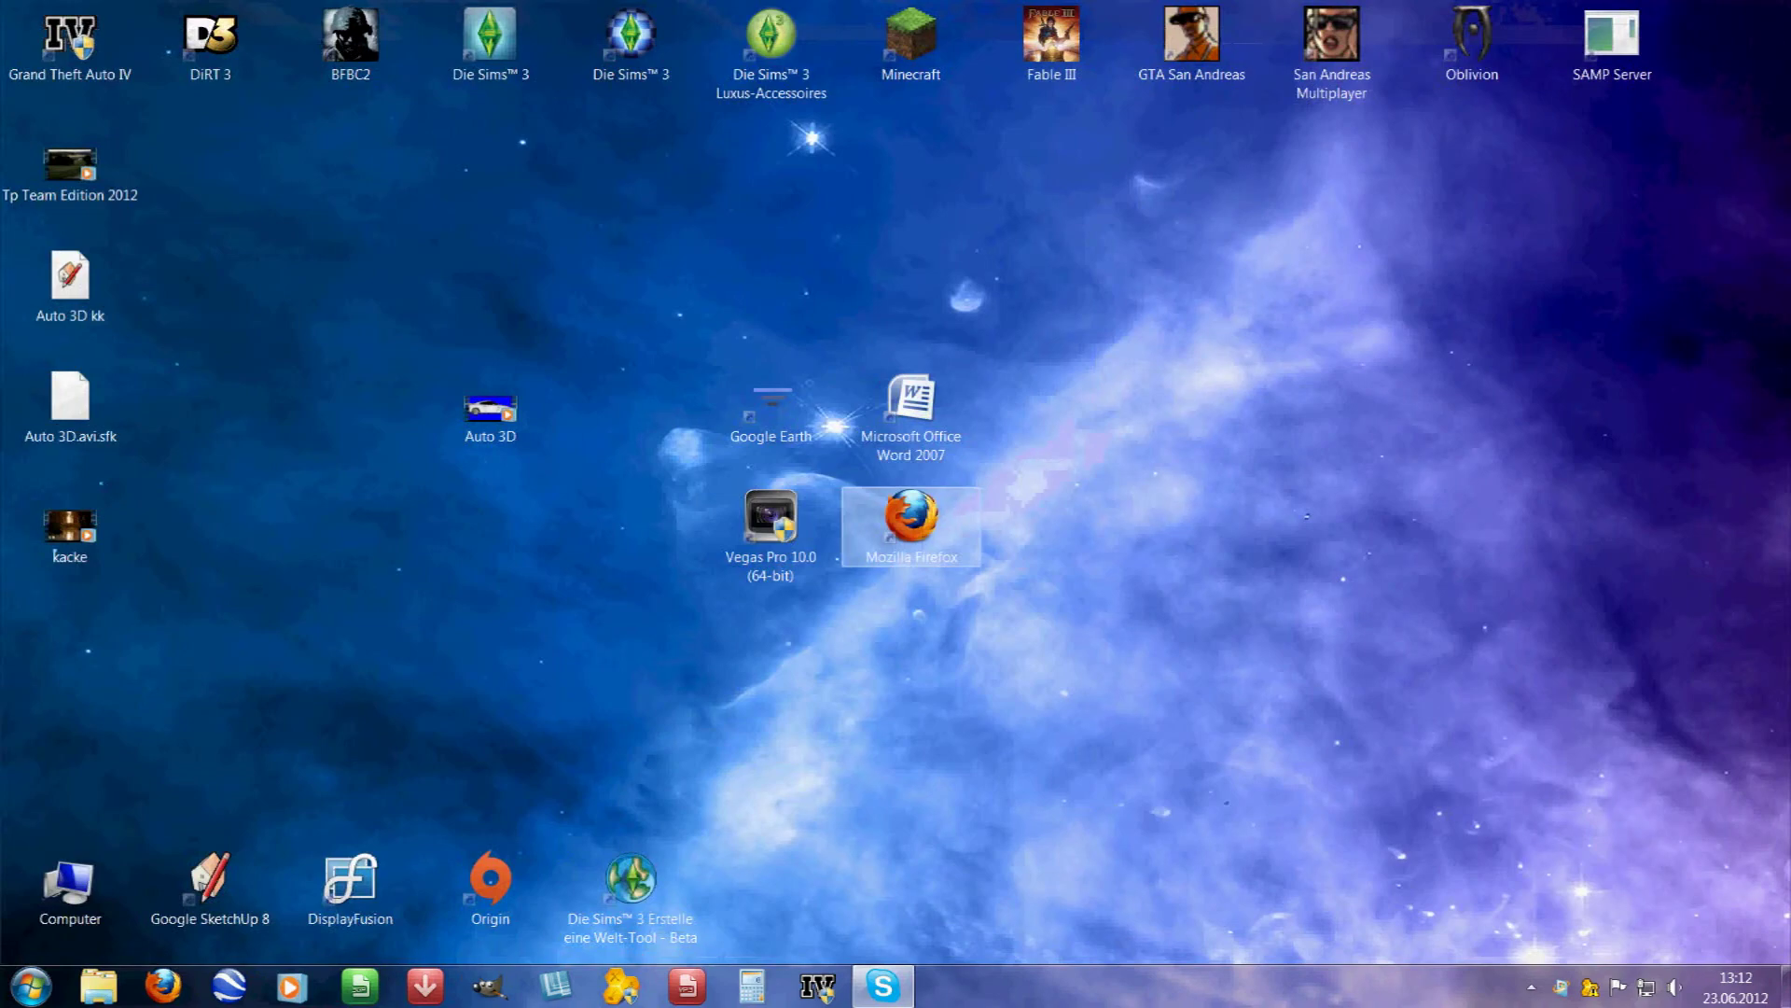
Play the Auto 3D car video from the desktop, close it, and show the hidden notification area icons.
{"action": "double_click", "coordinate": [490, 410]}
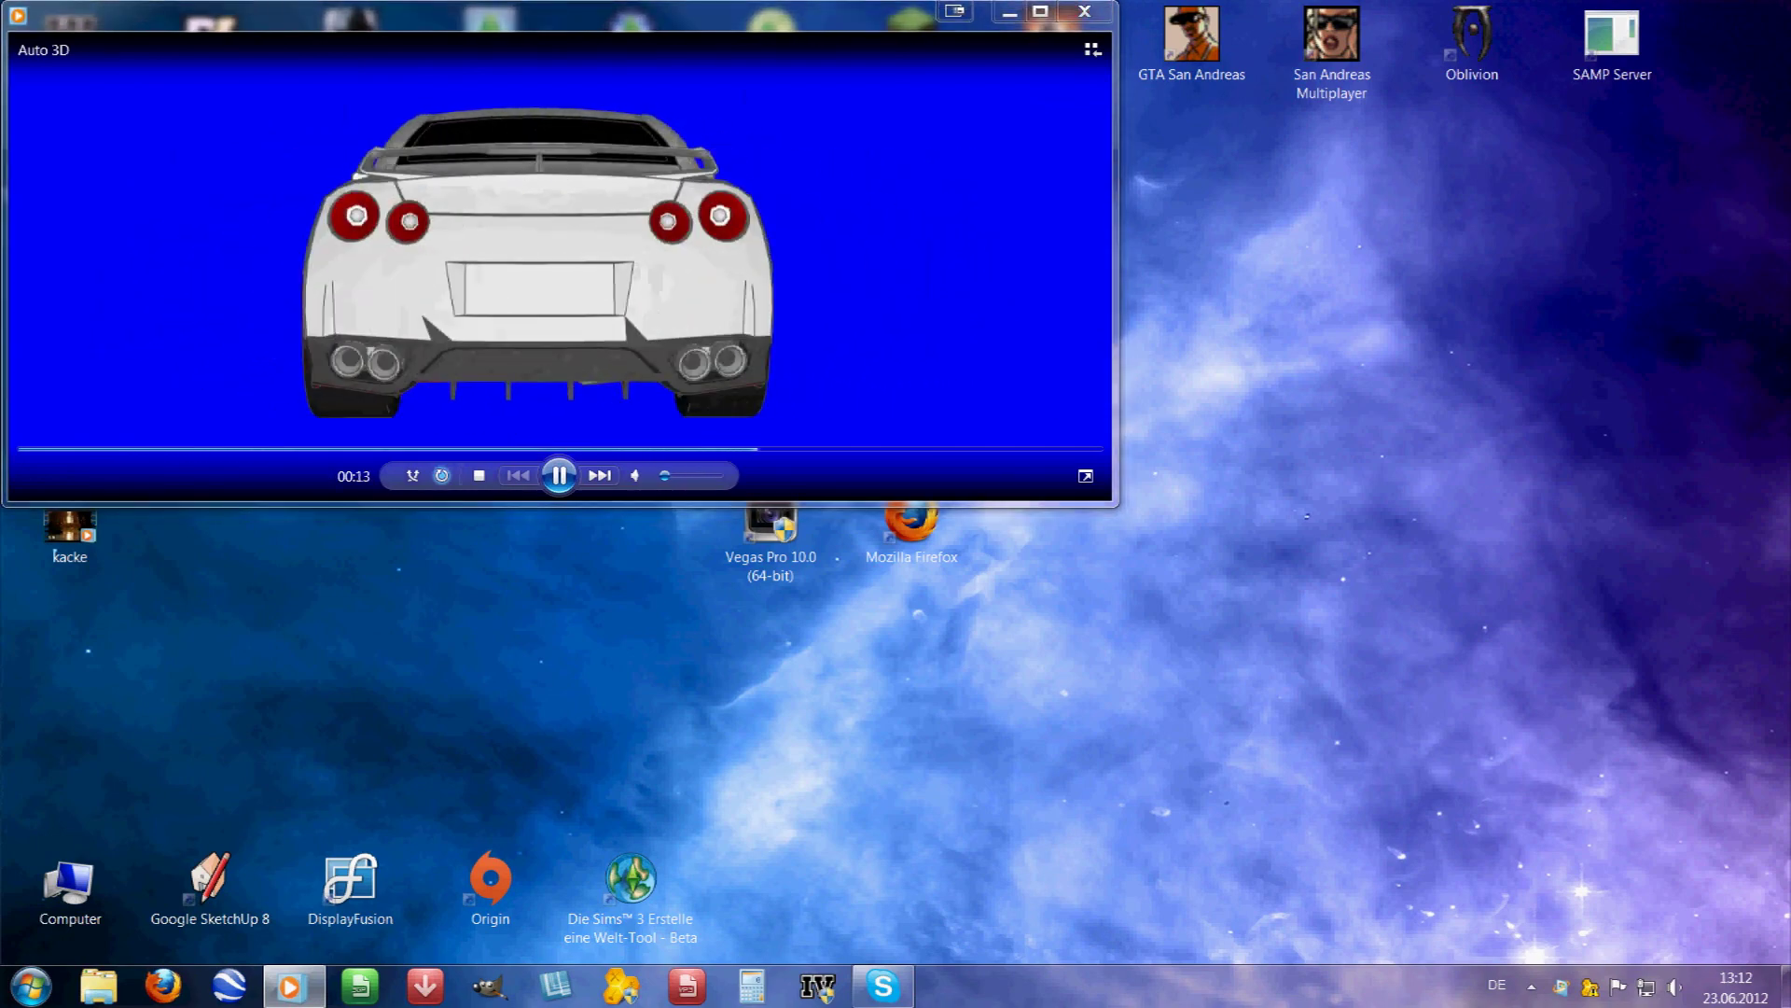
{"action": "left_click", "coordinate": [1084, 11]}
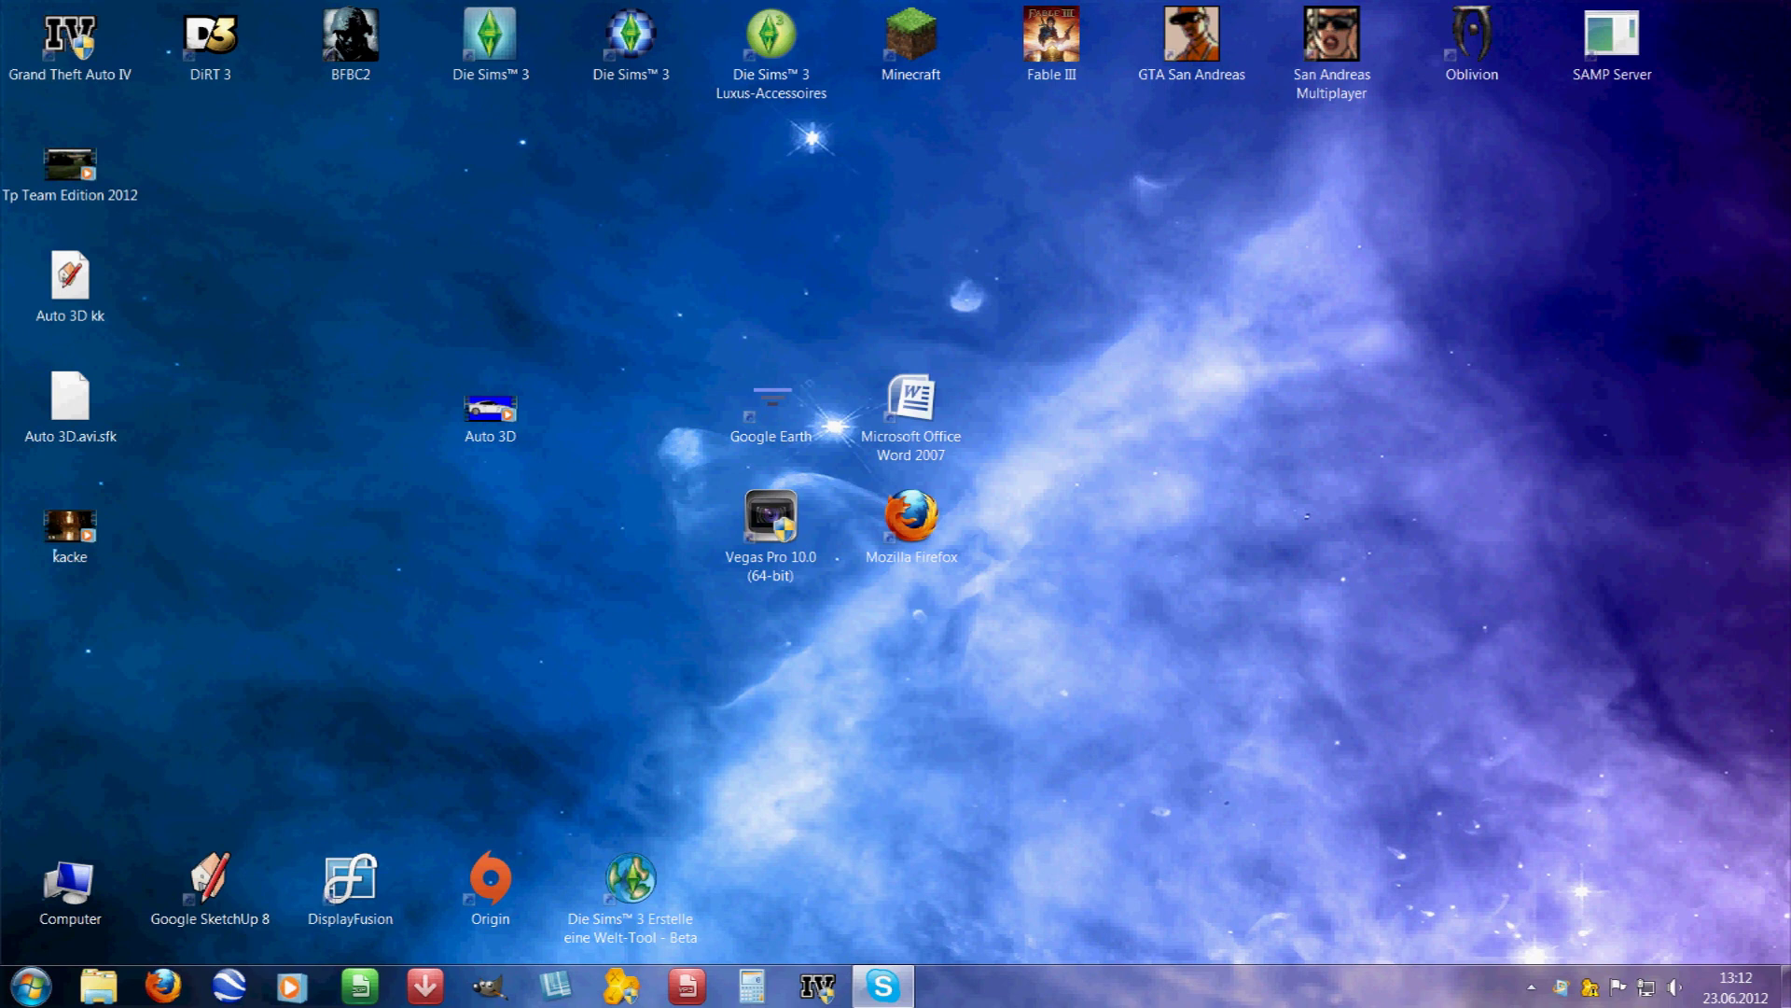
{"action": "left_click", "coordinate": [1531, 986]}
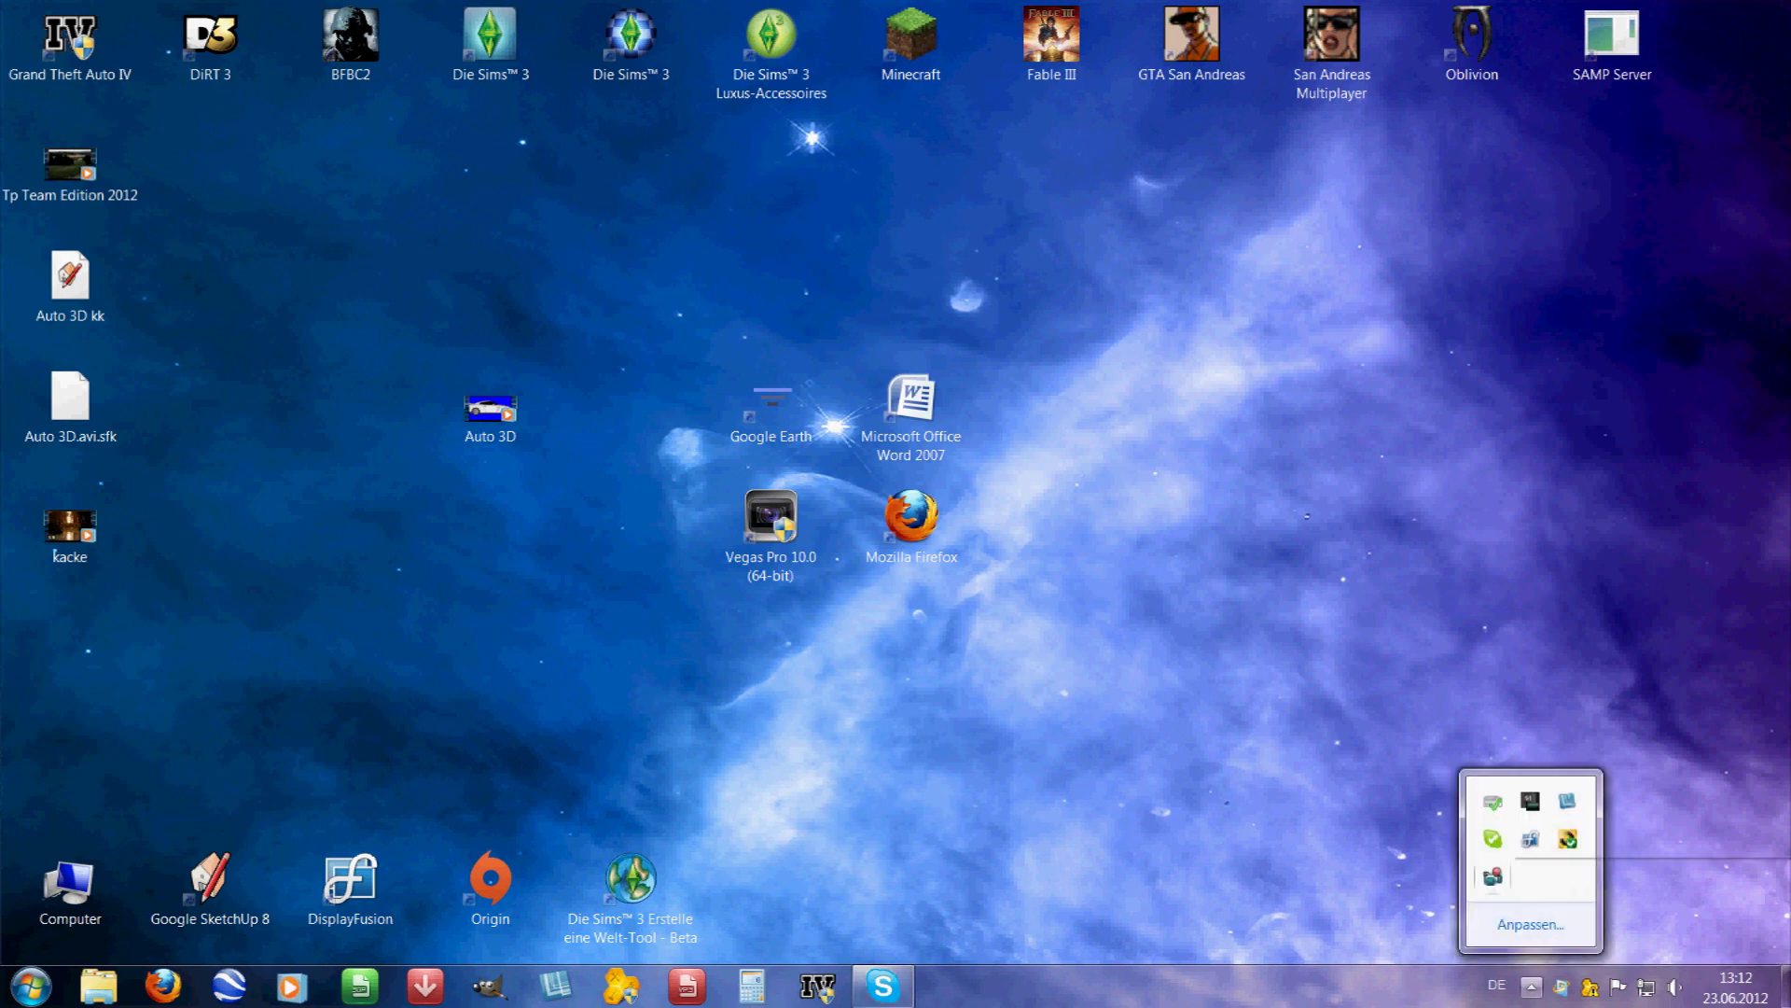